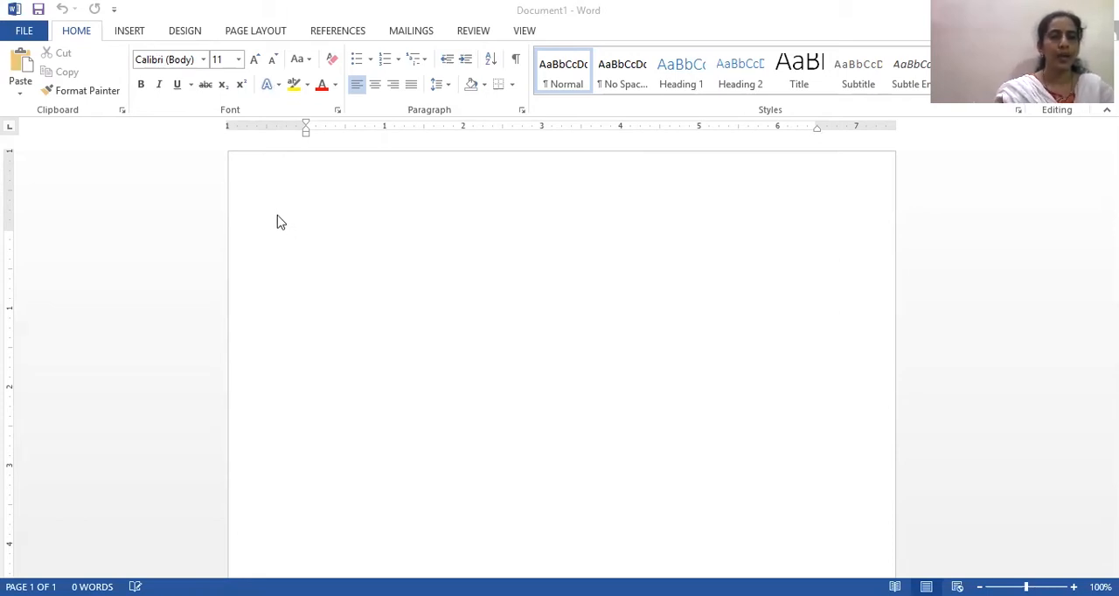
# - Write "Good Morning Learners." at the start of the blank document
pyautogui.click(307, 234)
pyautogui.write('Good Morning Learners')
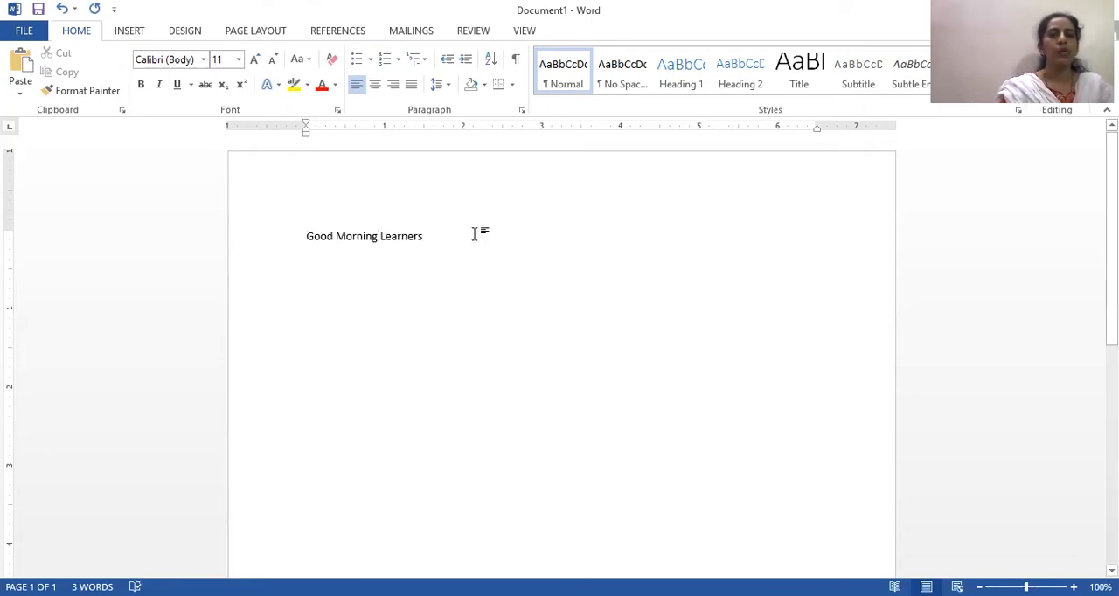
pyautogui.write('.')
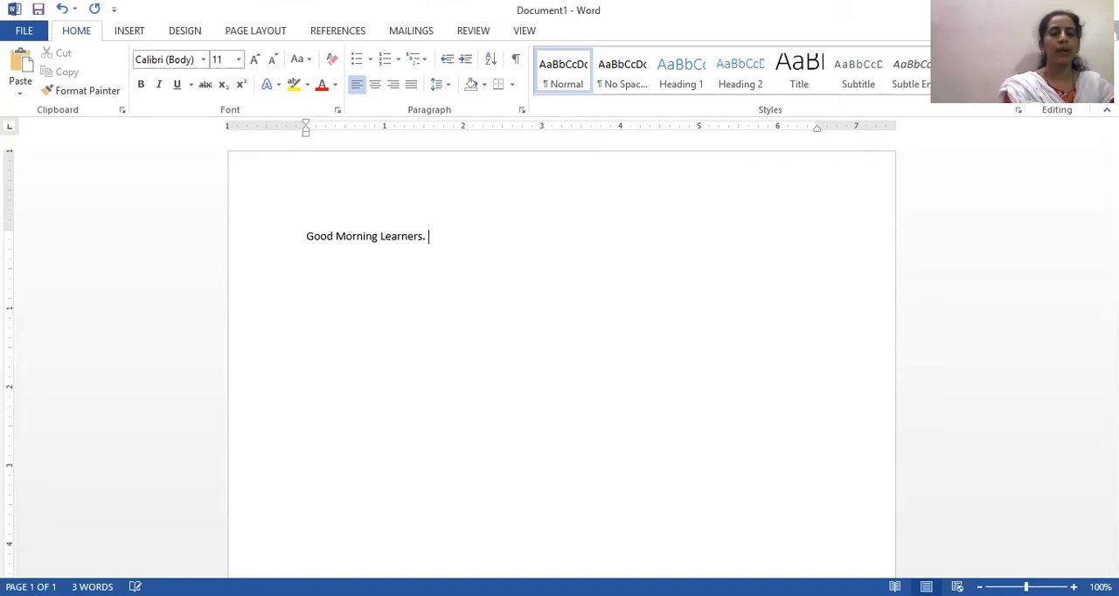
pyautogui.write(' Hello . WE a')
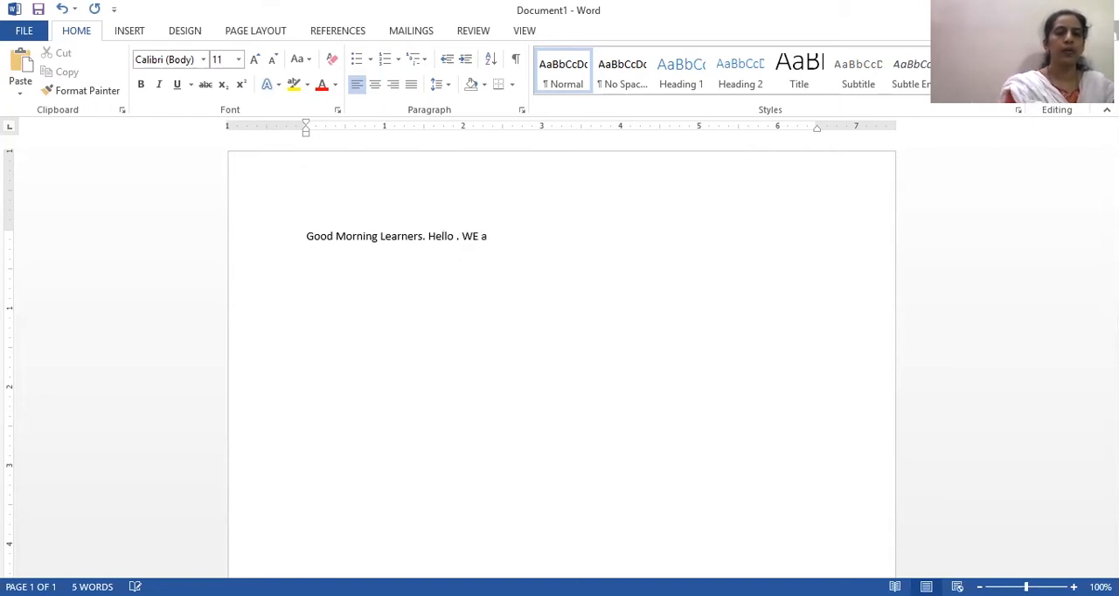
# - Continue the line with "Hello are learning the word application", correcting typing mistakes along the way
pyautogui.press('BackSpace')
pyautogui.press('BackSpace')
pyautogui.press('BackSpace')
pyautogui.press('BackSpace')
pyautogui.press('BackSpace')
pyautogui.press('BackSpace')
pyautogui.write('re')
pyautogui.press('BackSpace')
pyautogui.press('BackSpace')
pyautogui.write('are ')
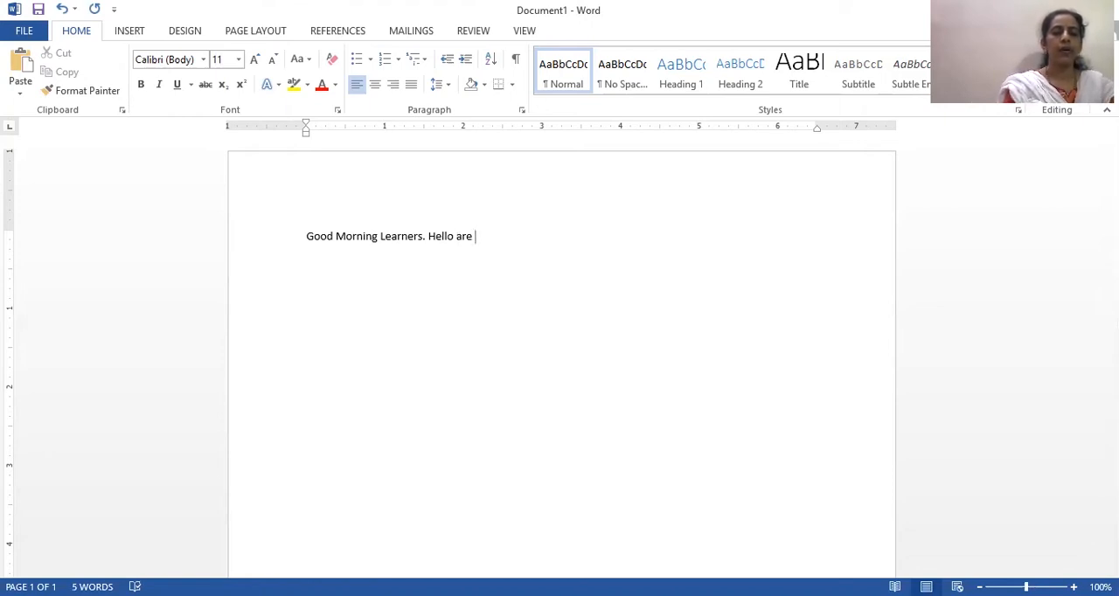
pyautogui.write('learnin')
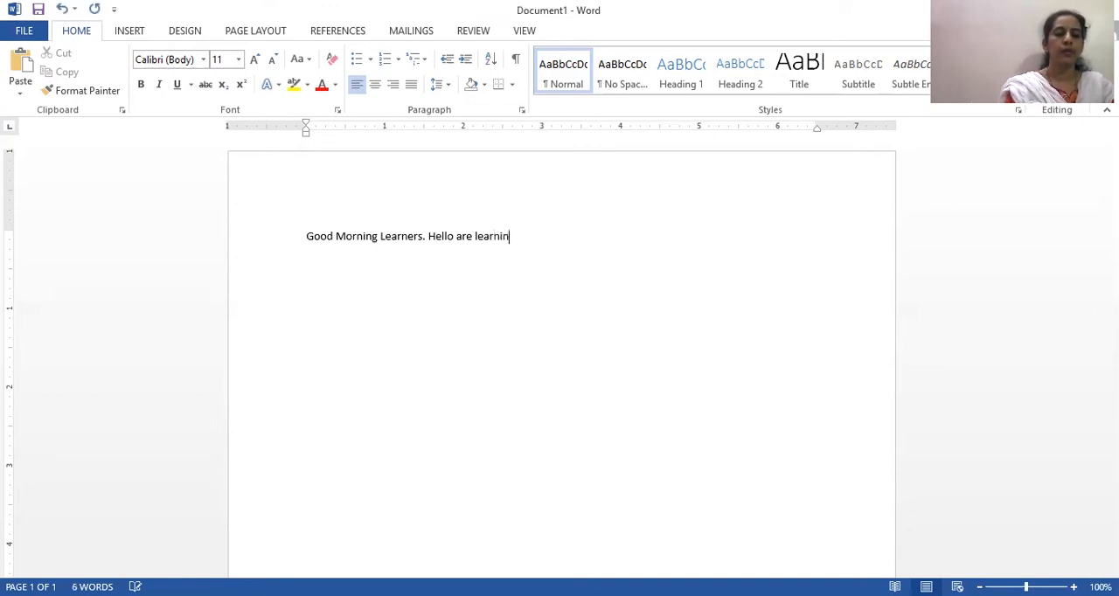
pyautogui.write('g the w')
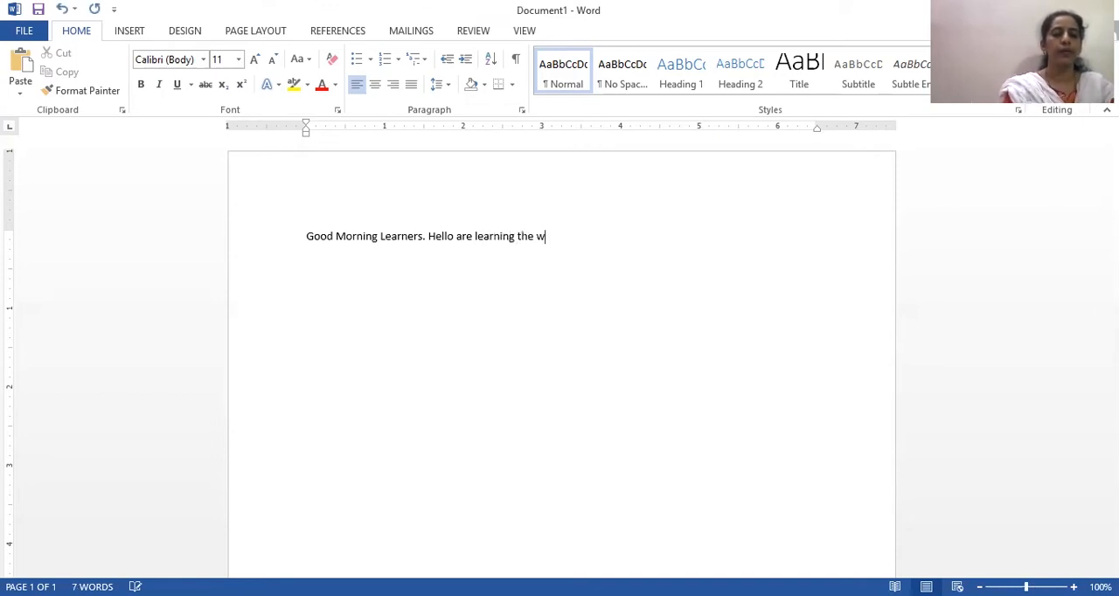
pyautogui.write('orng')
pyautogui.press('BackSpace')
pyautogui.press('BackSpace')
pyautogui.press('BackSpace')
pyautogui.press('BackSpace')
pyautogui.write('o')
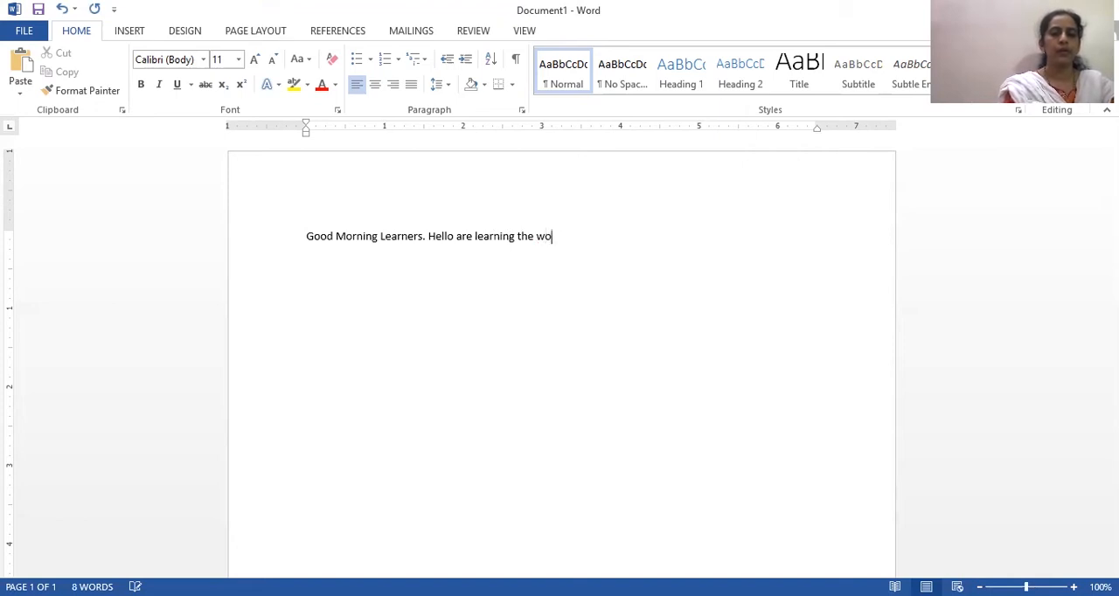
pyautogui.write('rd application')
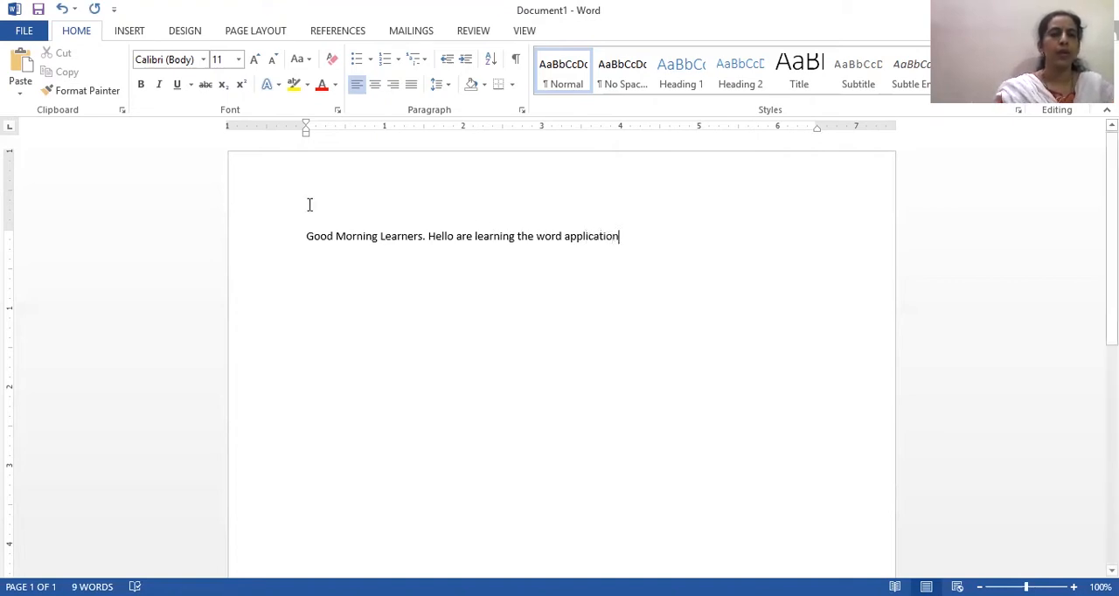
# - Change the case of the whole text line to UPPERCASE and then to lowercase
pyautogui.click(307, 236)
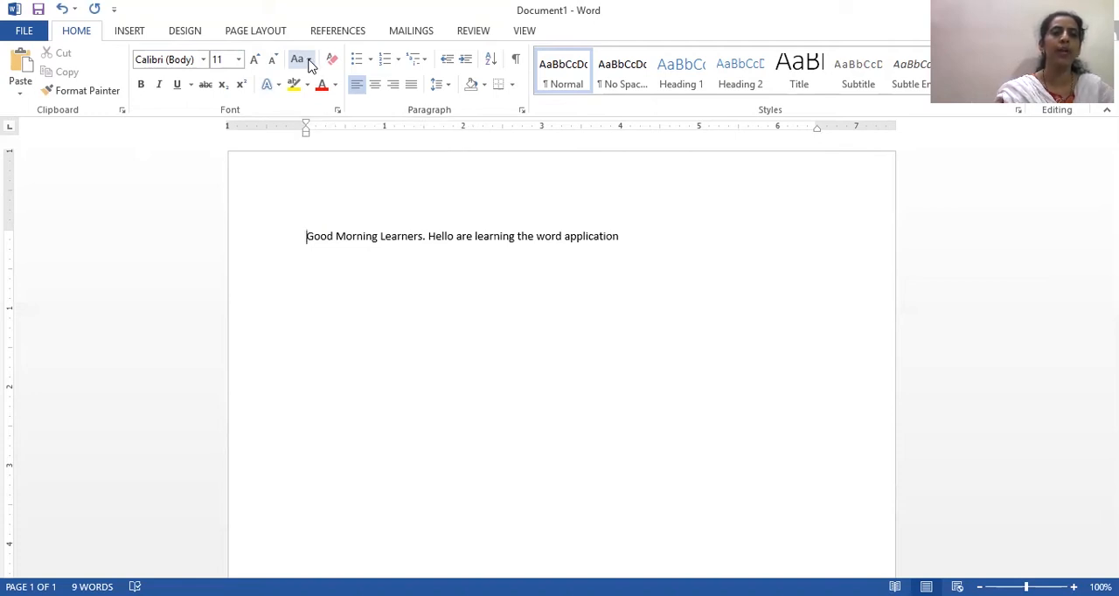
pyautogui.click(309, 61)
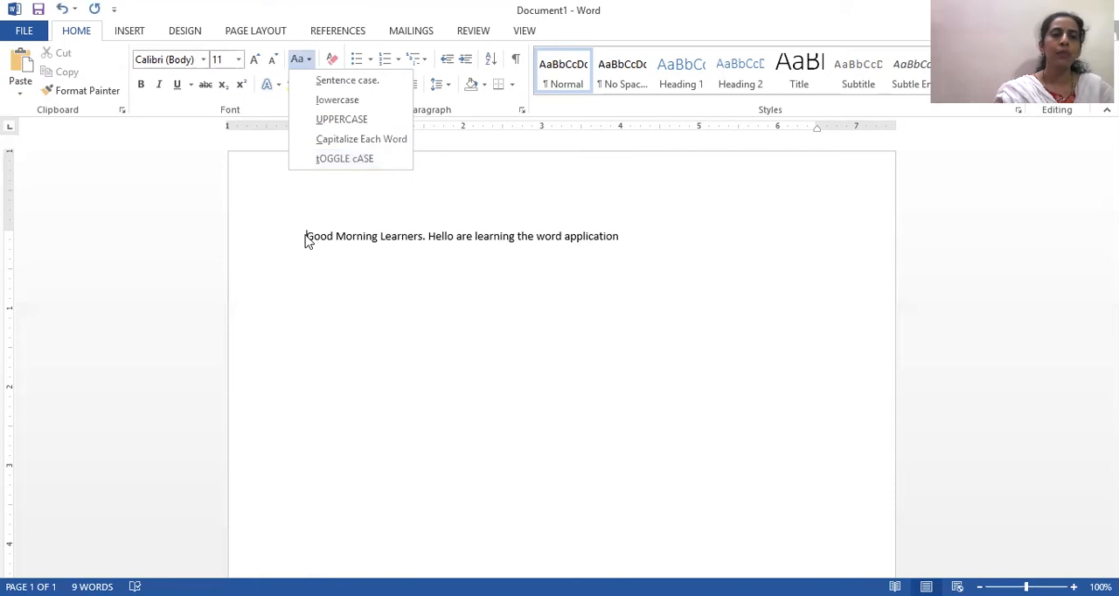
pyautogui.moveTo(305, 241); pyautogui.dragTo(612, 233)
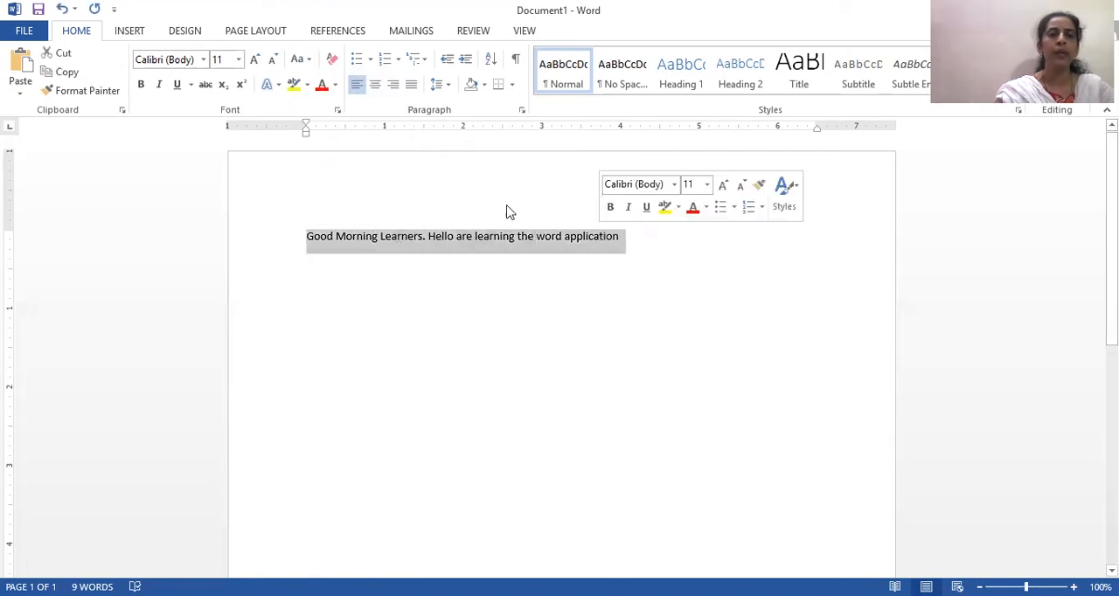
pyautogui.click(310, 59)
pyautogui.click(342, 119)
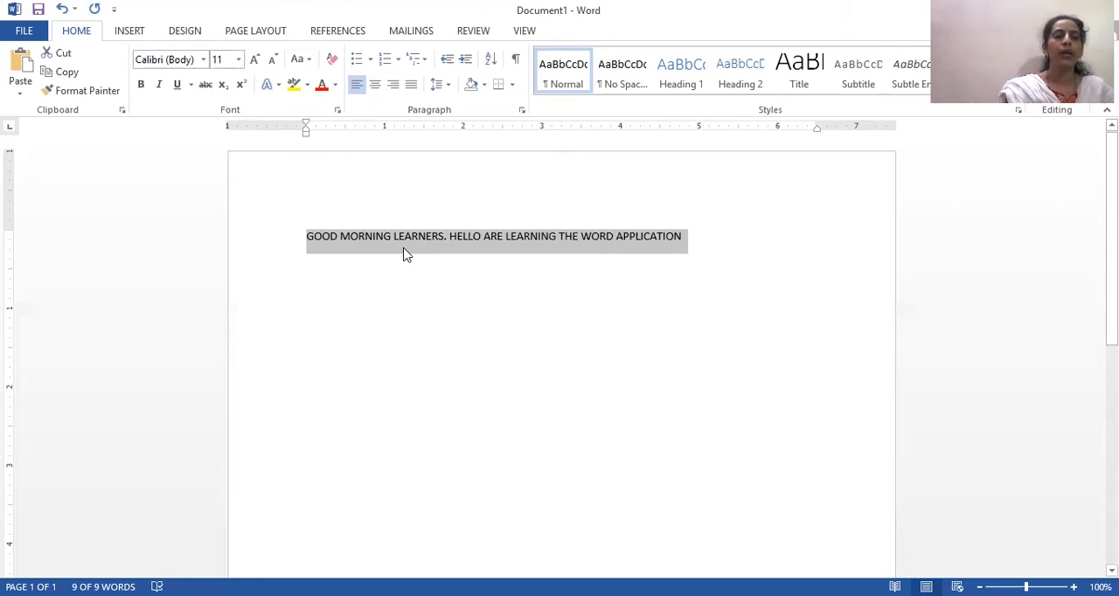
pyautogui.click(309, 60)
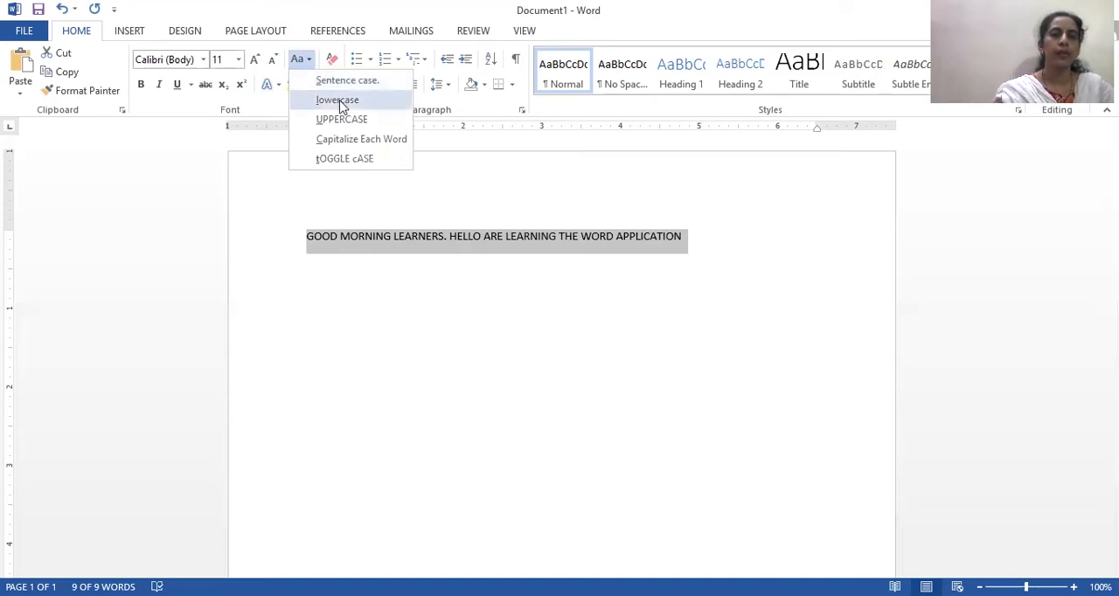
pyautogui.click(339, 101)
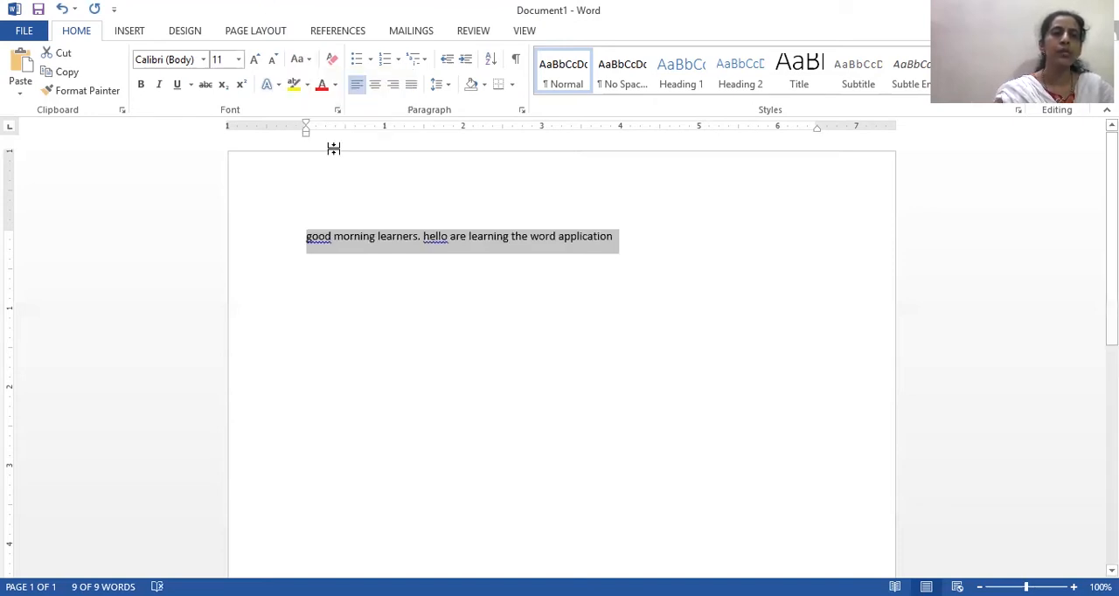
# - Colour the selected line red, then switch its font colour to the darkest green theme colour
pyautogui.click(323, 86)
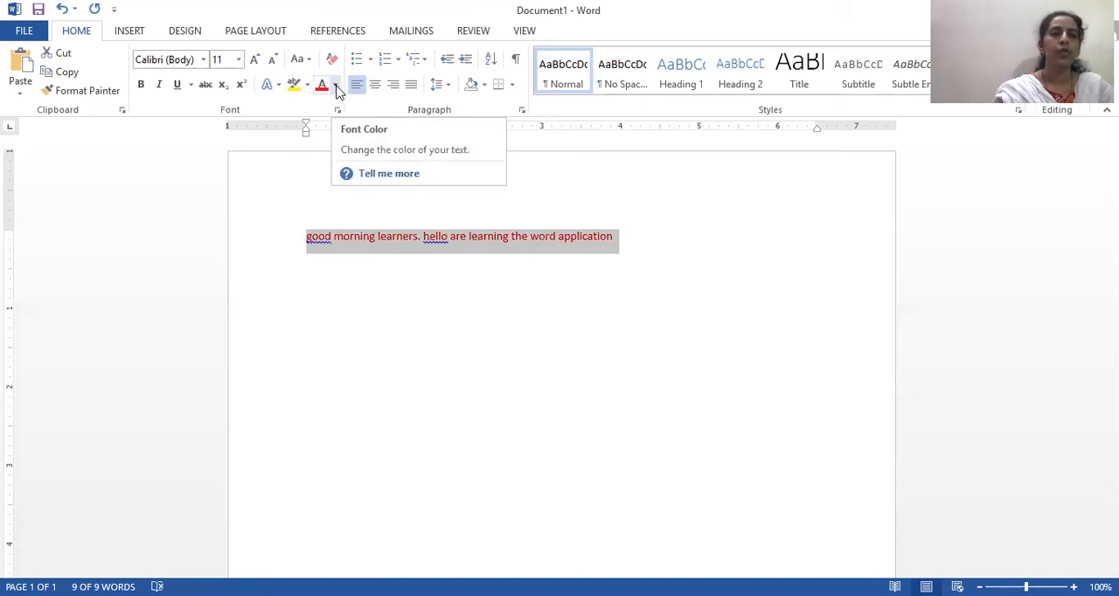
pyautogui.click(336, 86)
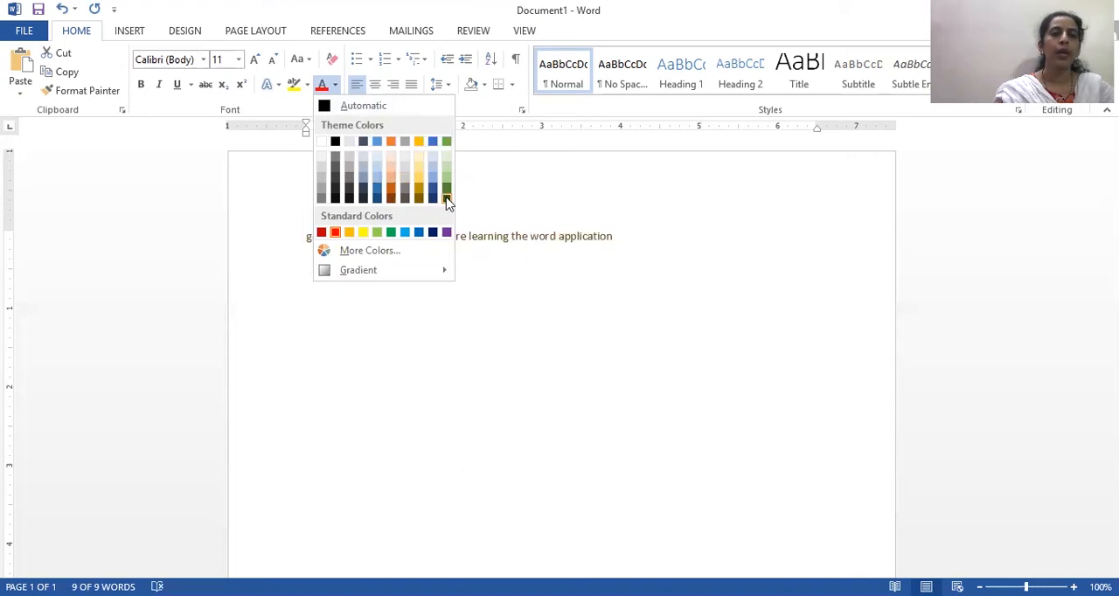
pyautogui.click(447, 201)
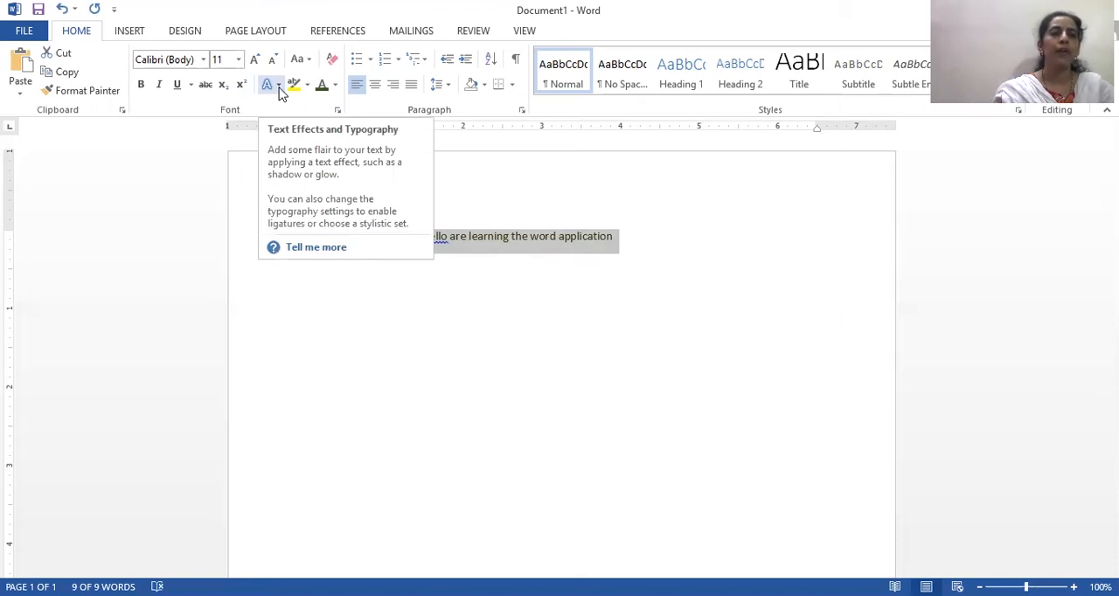
pyautogui.click(279, 85)
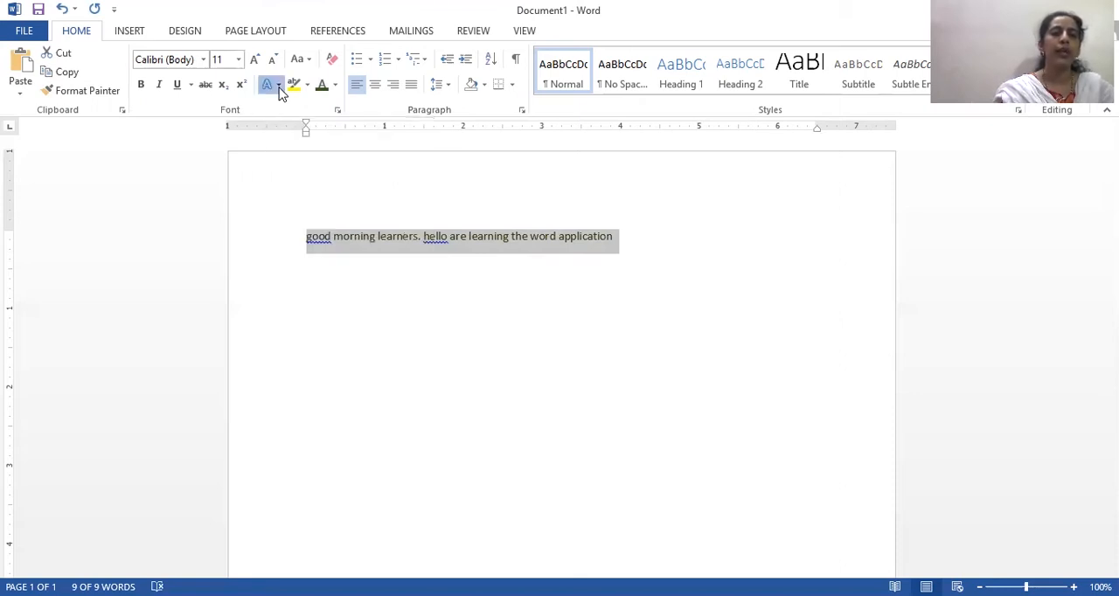
pyautogui.click(280, 87)
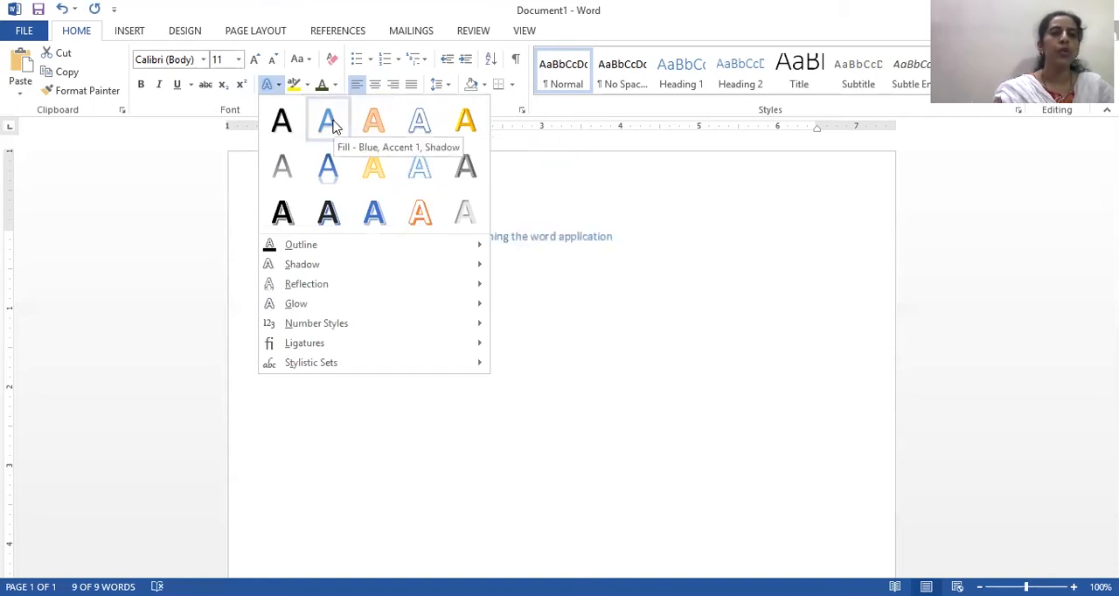
pyautogui.click(323, 249)
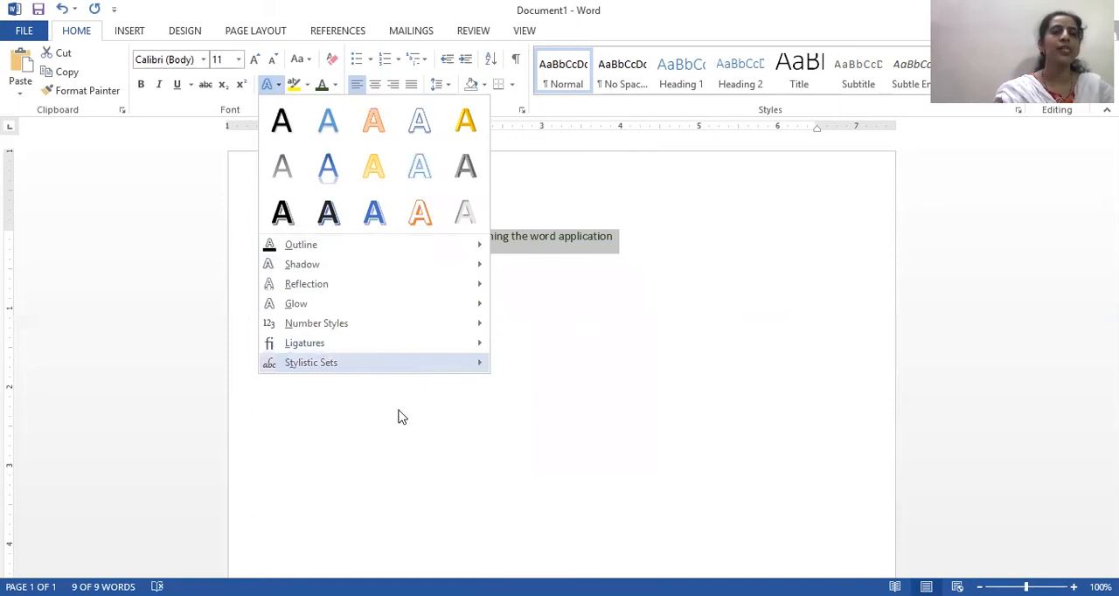
pyautogui.click(229, 51)
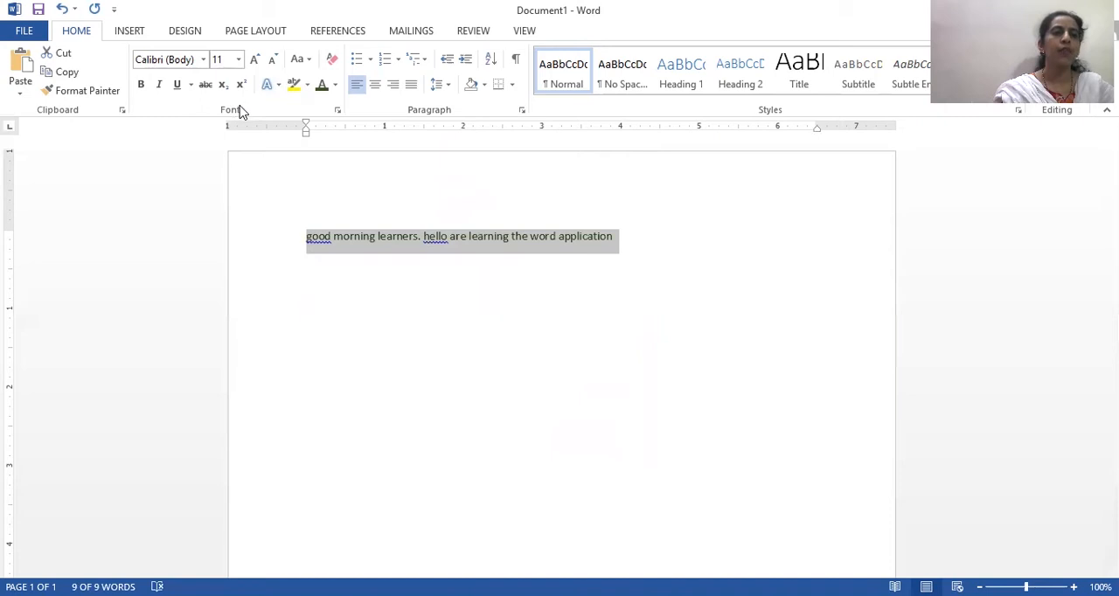
# - Format the selected line as underlined, italic and bold
pyautogui.click(179, 87)
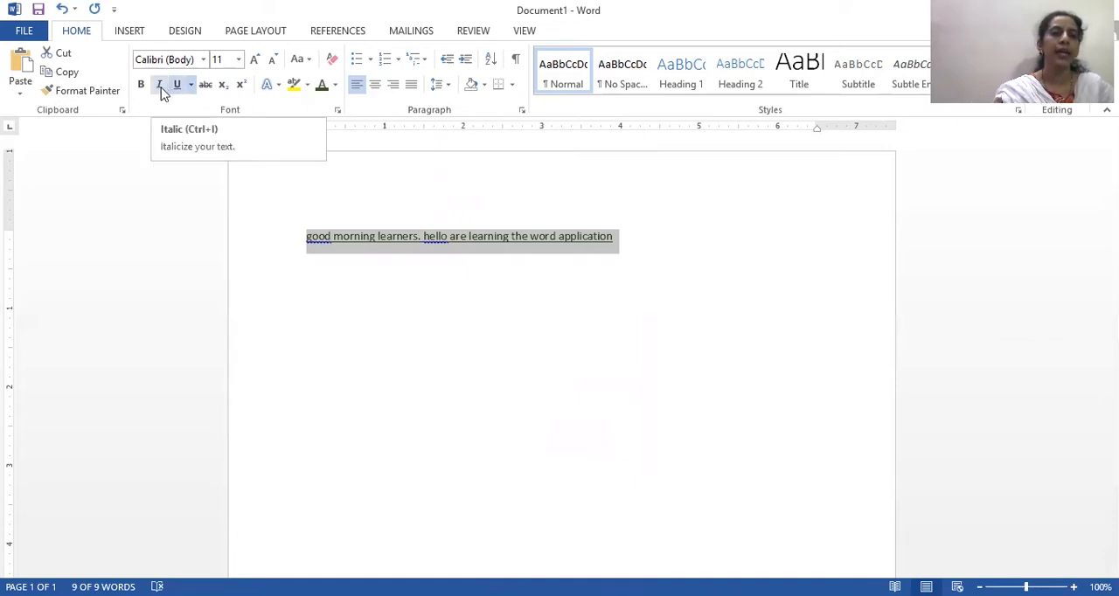
pyautogui.click(162, 91)
pyautogui.click(140, 86)
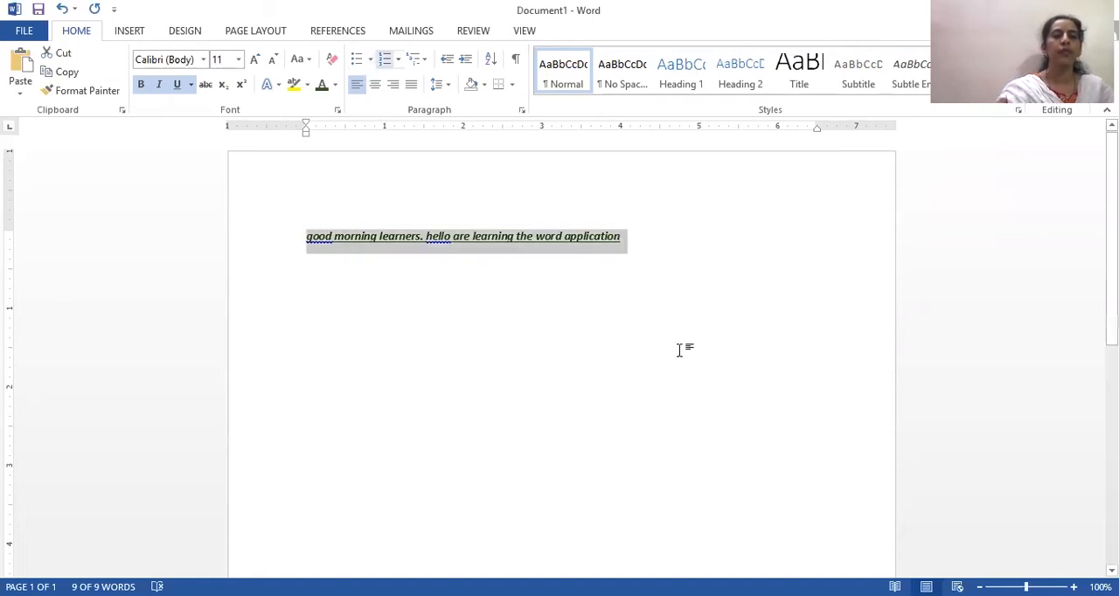
# - Add the heading "Roll Call list" on a new line below the first sentence
pyautogui.click(653, 251)
pyautogui.press('Return')
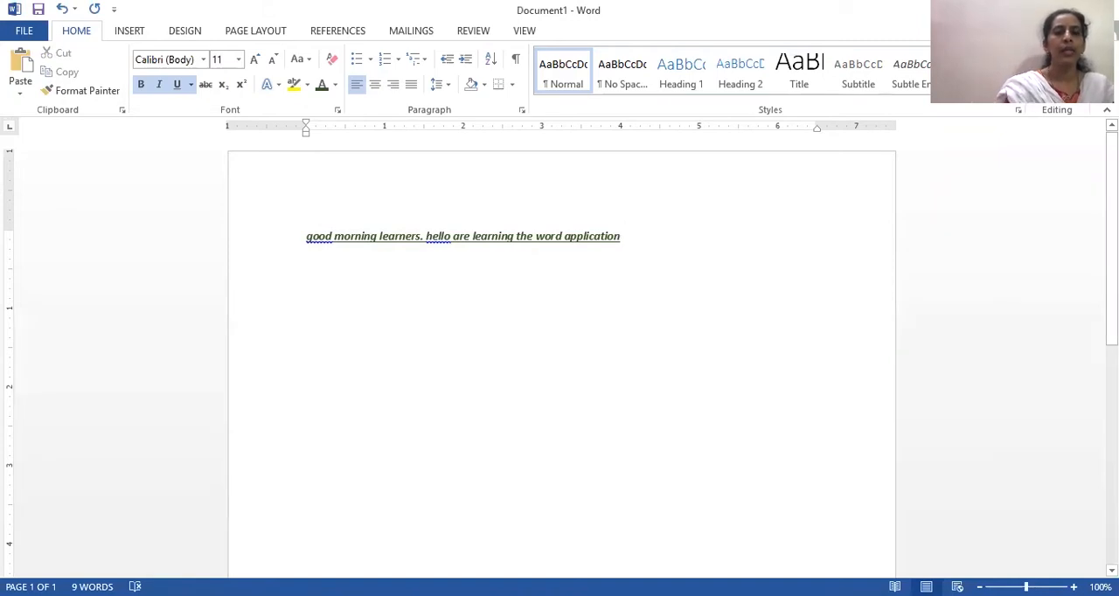
pyautogui.write('R')
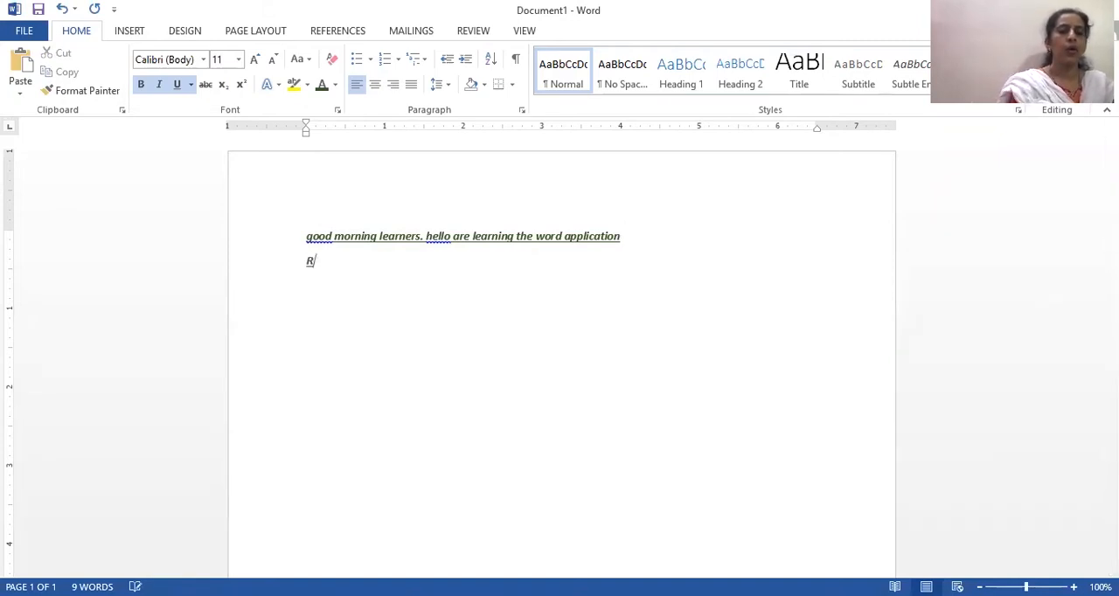
pyautogui.write('oll Ca')
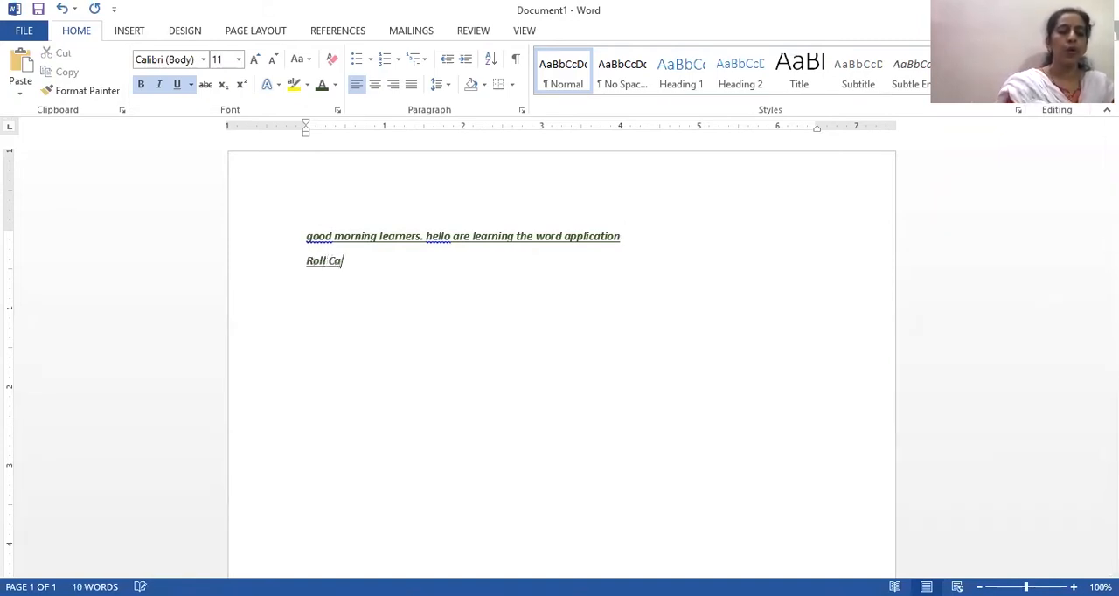
pyautogui.write('ll list')
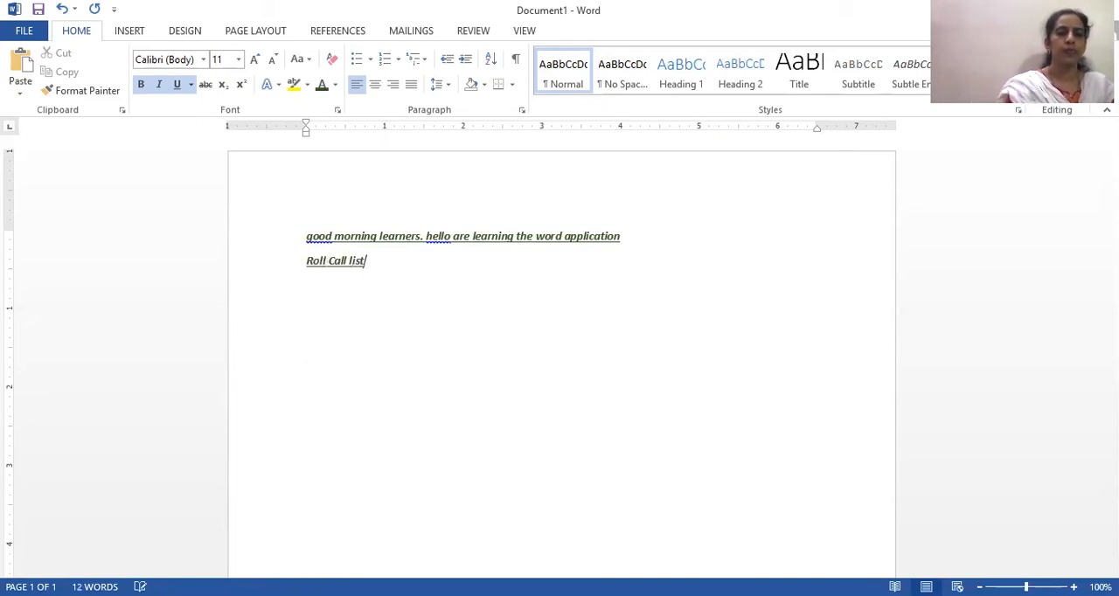
pyautogui.press('Return')
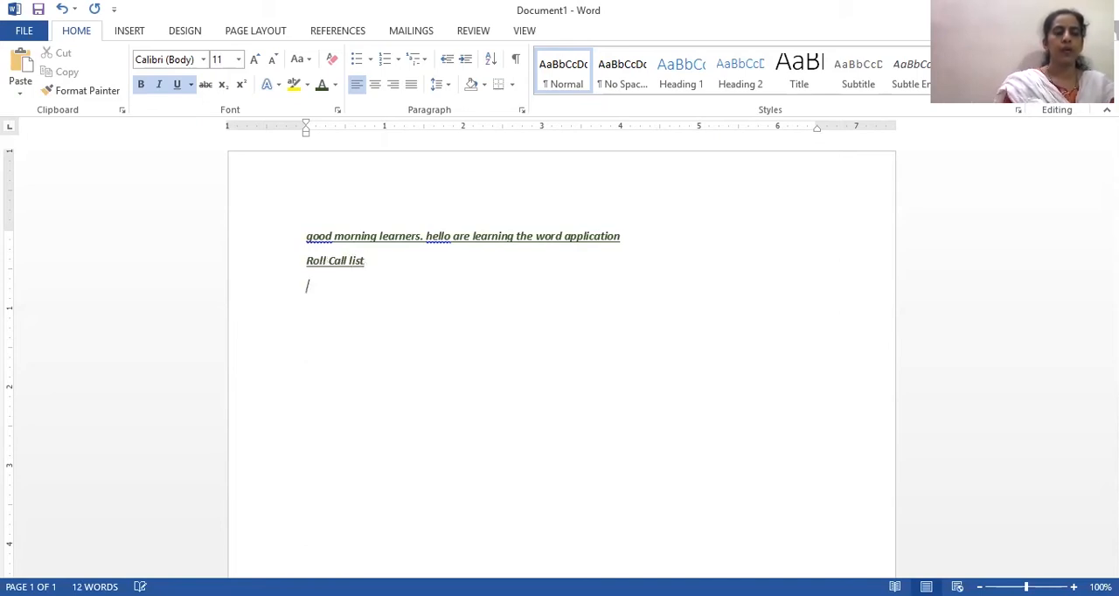
# - Enter four student first names under the roll call heading, each on its own line
pyautogui.write('abhish')
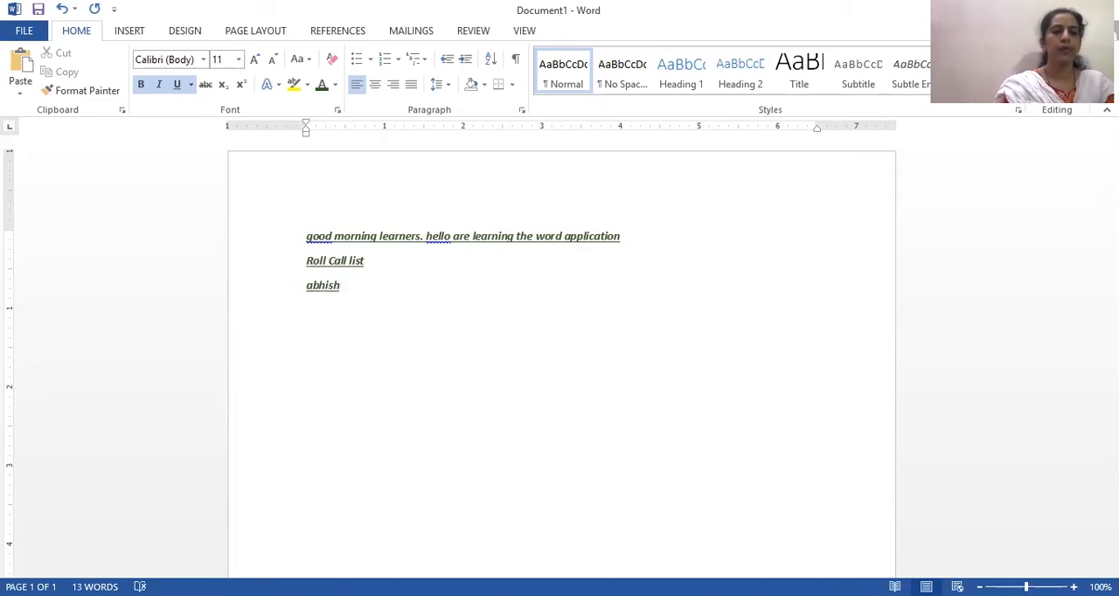
pyautogui.write('ek')
pyautogui.press('Return')
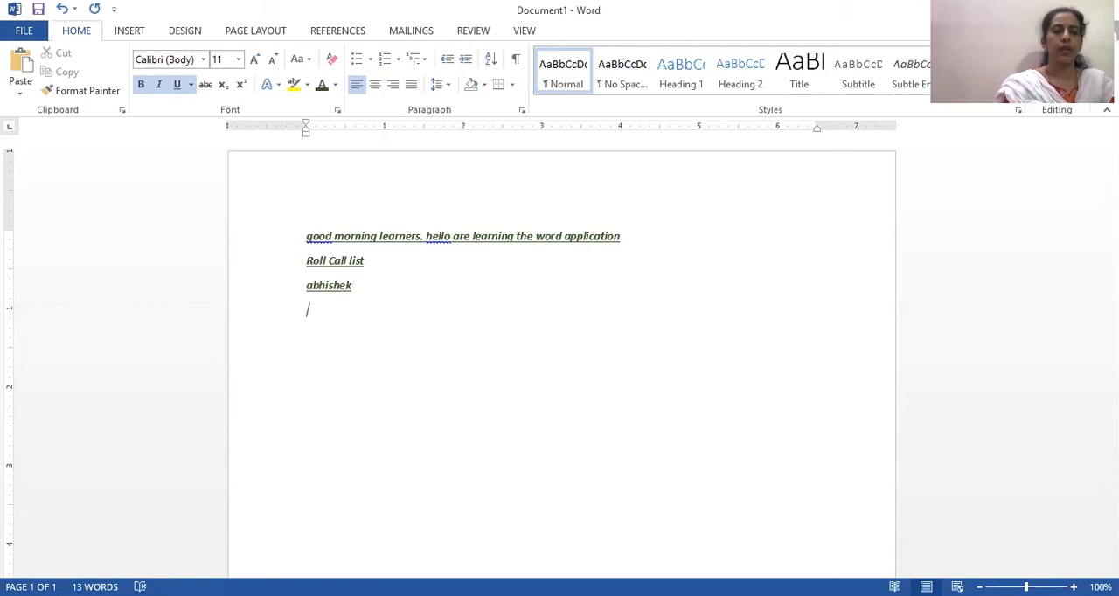
pyautogui.write('Atul')
pyautogui.press('Return')
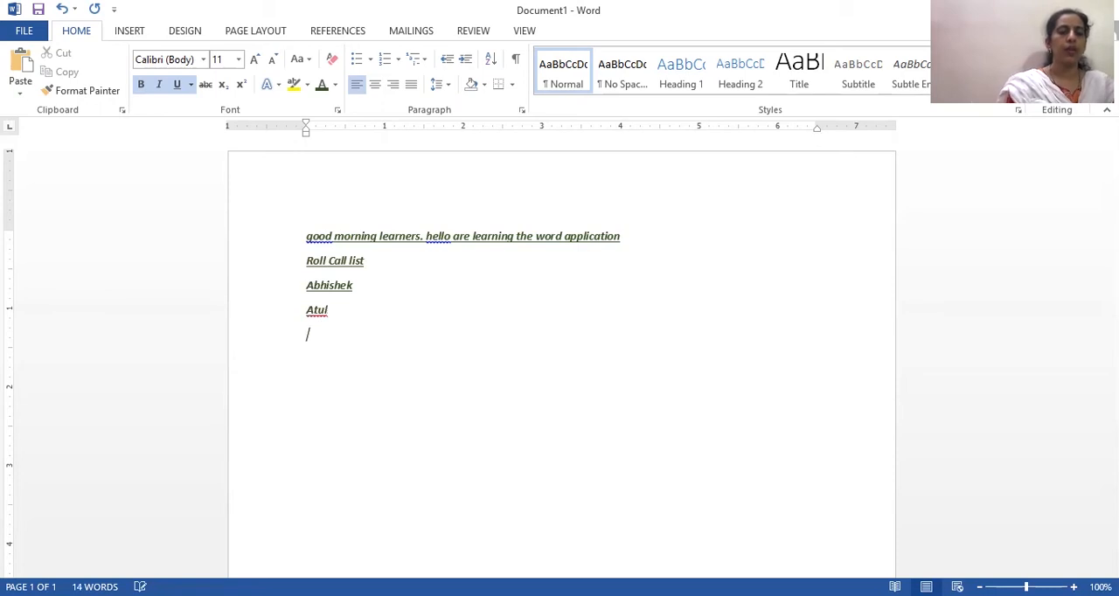
pyautogui.write('Esha')
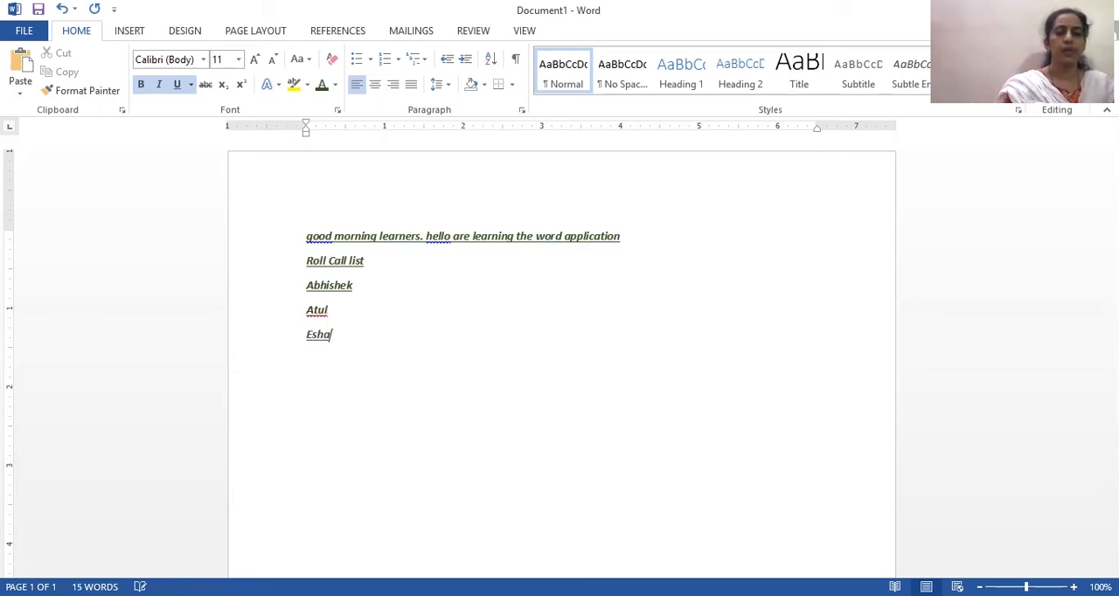
pyautogui.press('Return')
pyautogui.write('Monika')
# - Apply the "1. 2. 3." numbering format to the four student names
pyautogui.moveTo(355, 358); pyautogui.dragTo(301, 291)
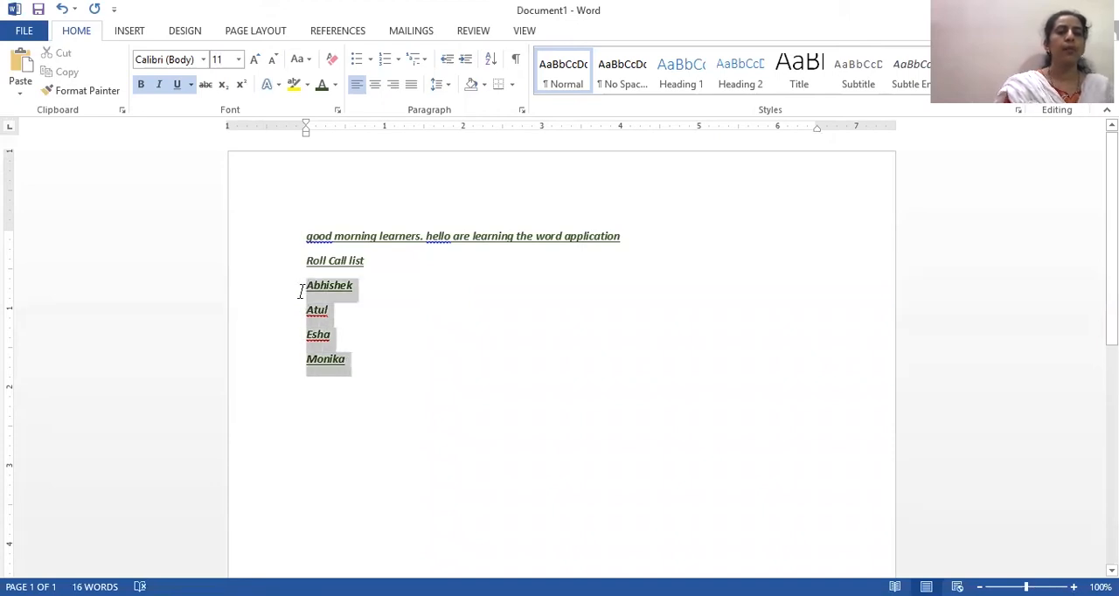
pyautogui.click(399, 62)
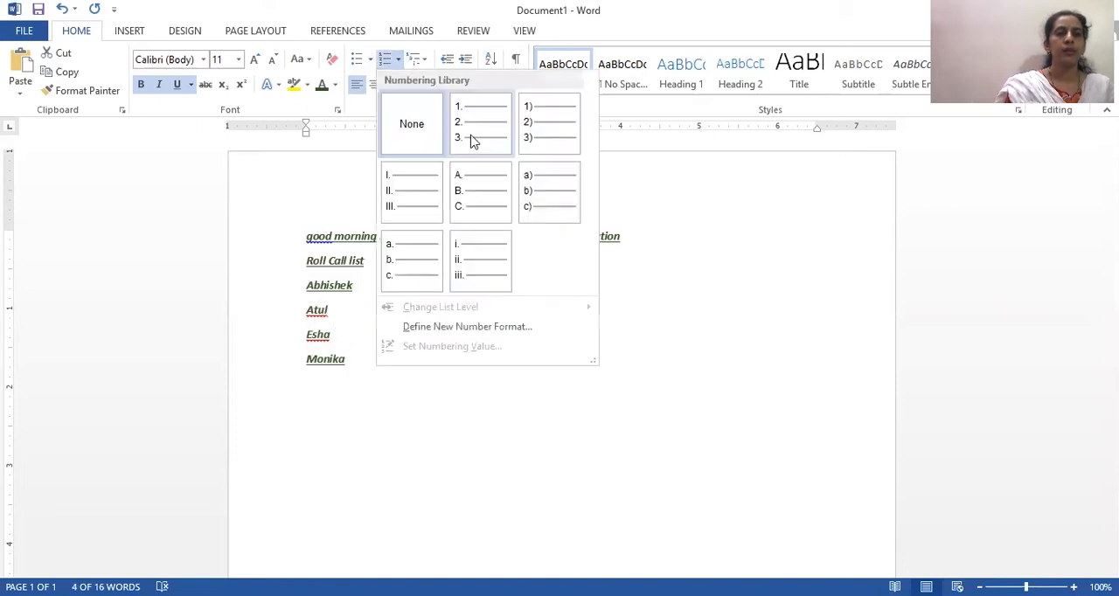
pyautogui.click(471, 136)
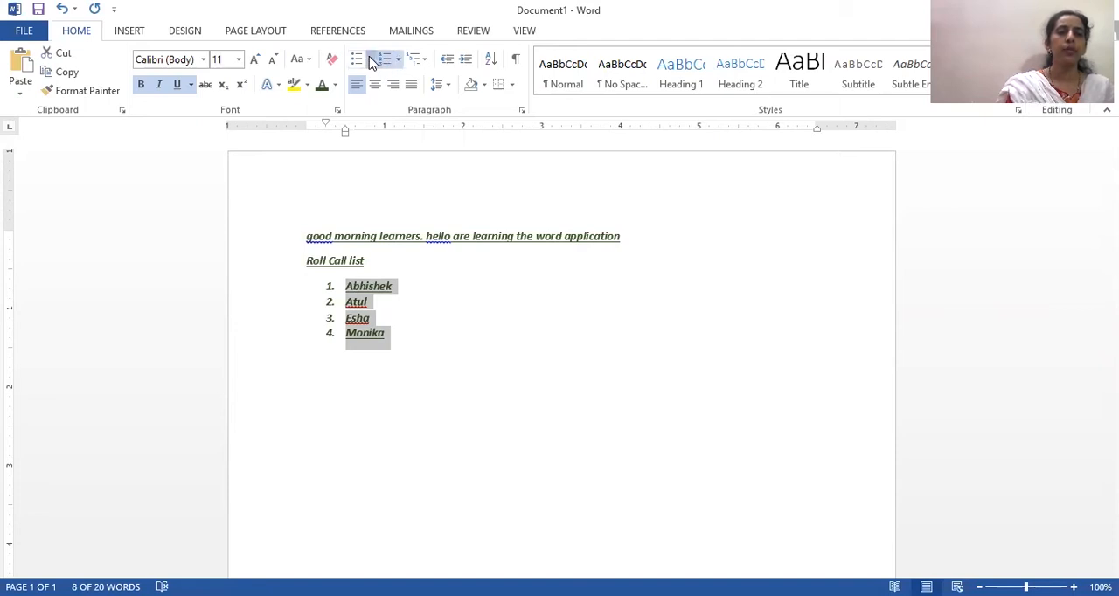
pyautogui.click(370, 61)
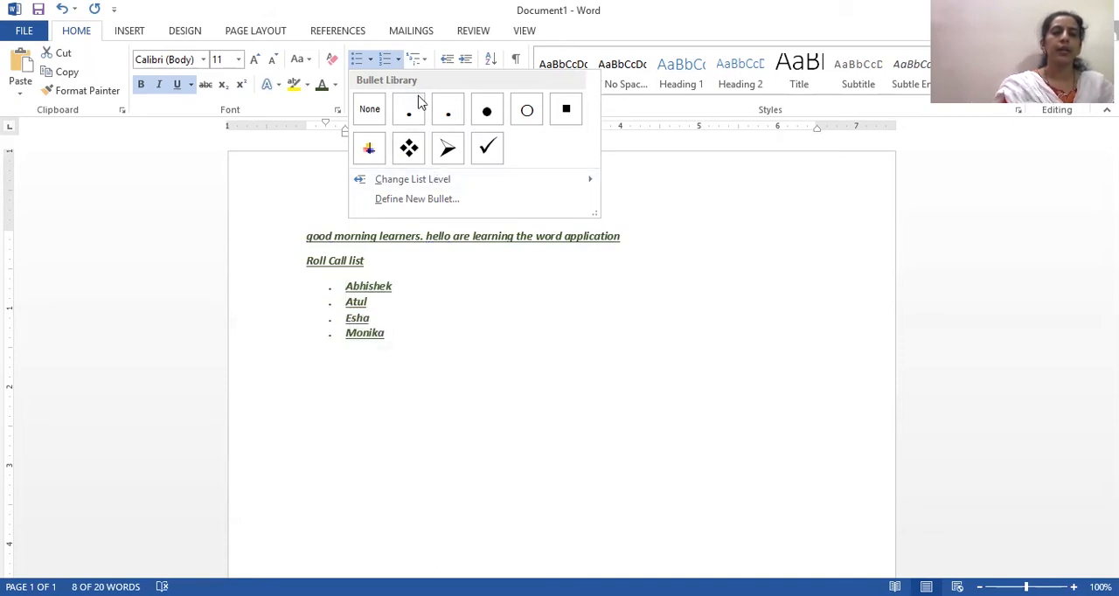
pyautogui.click(371, 60)
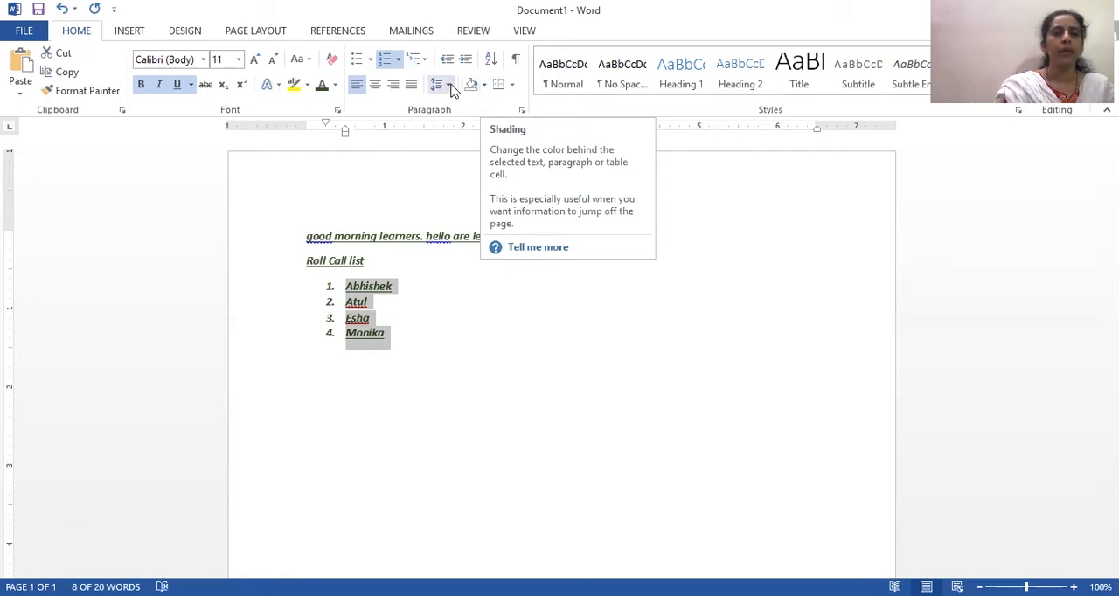
# - Set the line spacing of the four numbered names to Multiple at 1.10
pyautogui.click(450, 85)
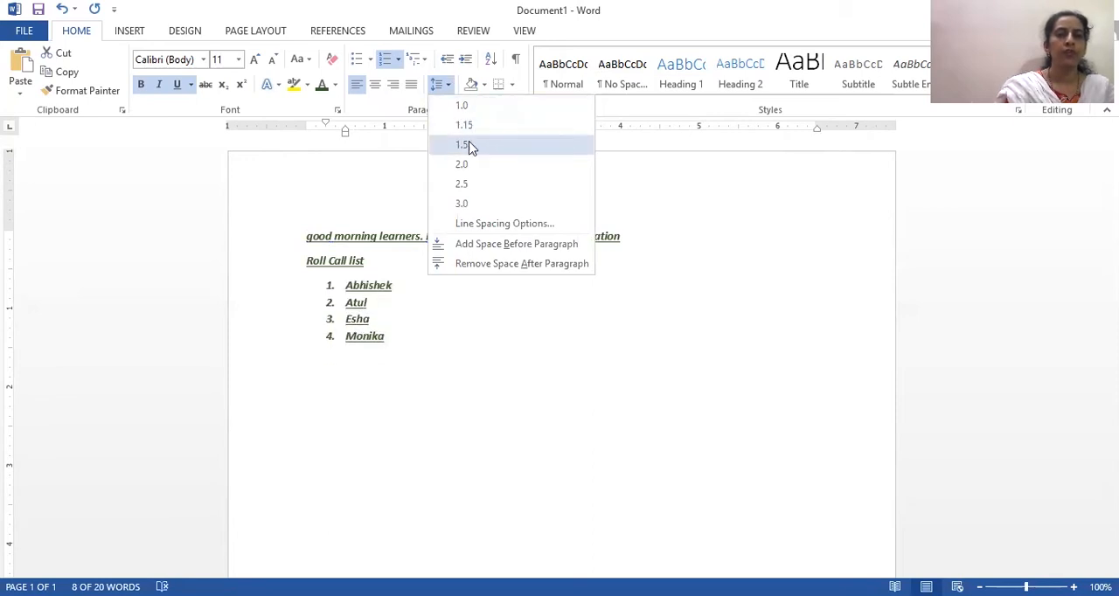
pyautogui.click(478, 226)
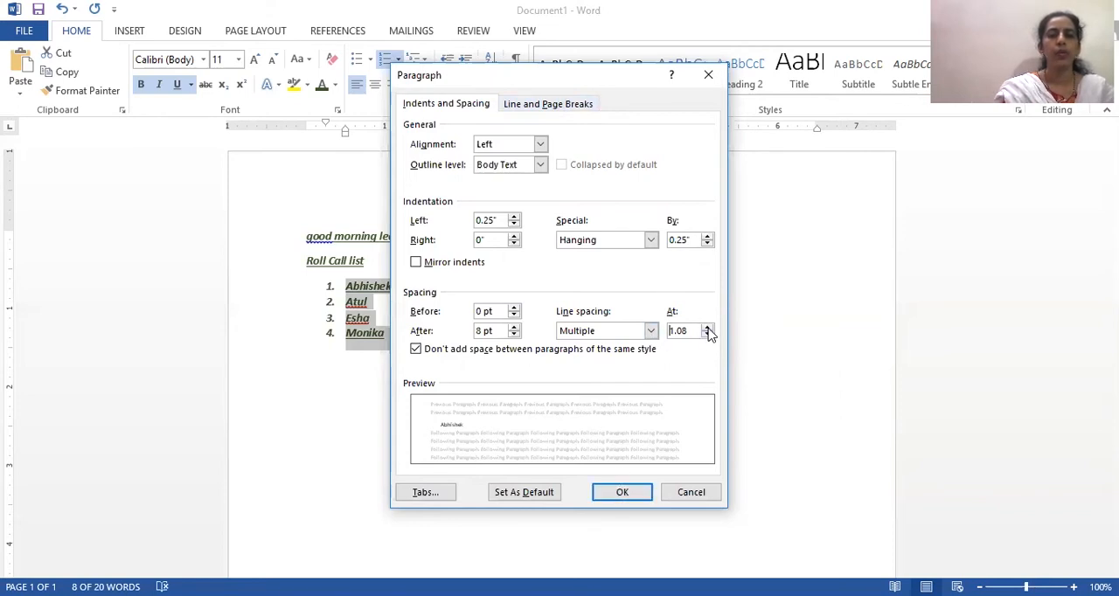
pyautogui.write('1')
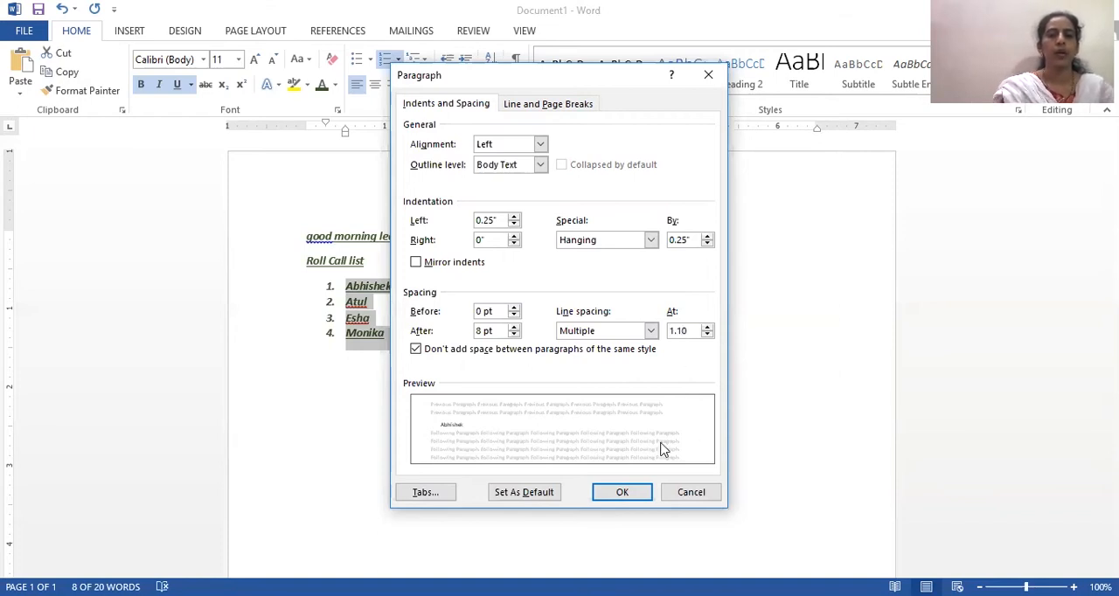
pyautogui.click(624, 492)
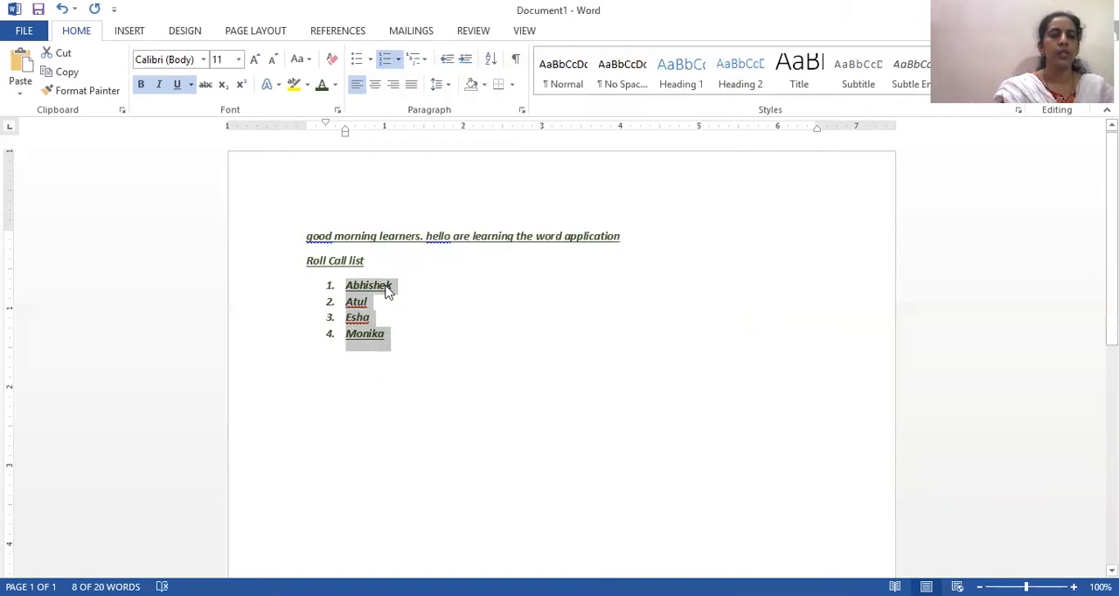
# - Widen the line spacing of the numbered names, trying 2.5 first and settling on 3.0
pyautogui.click(445, 88)
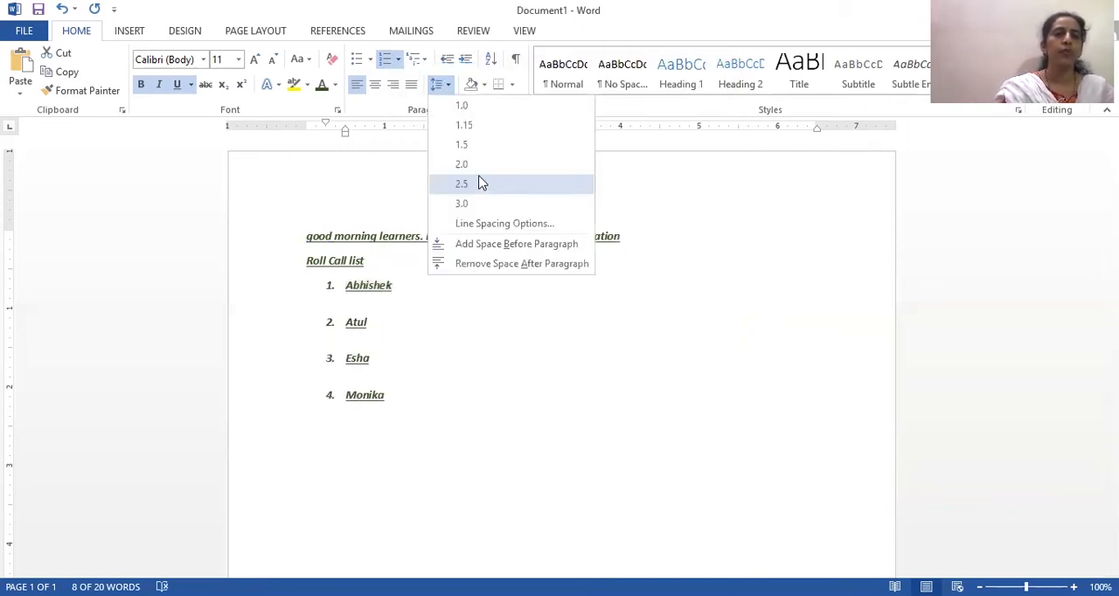
pyautogui.click(481, 183)
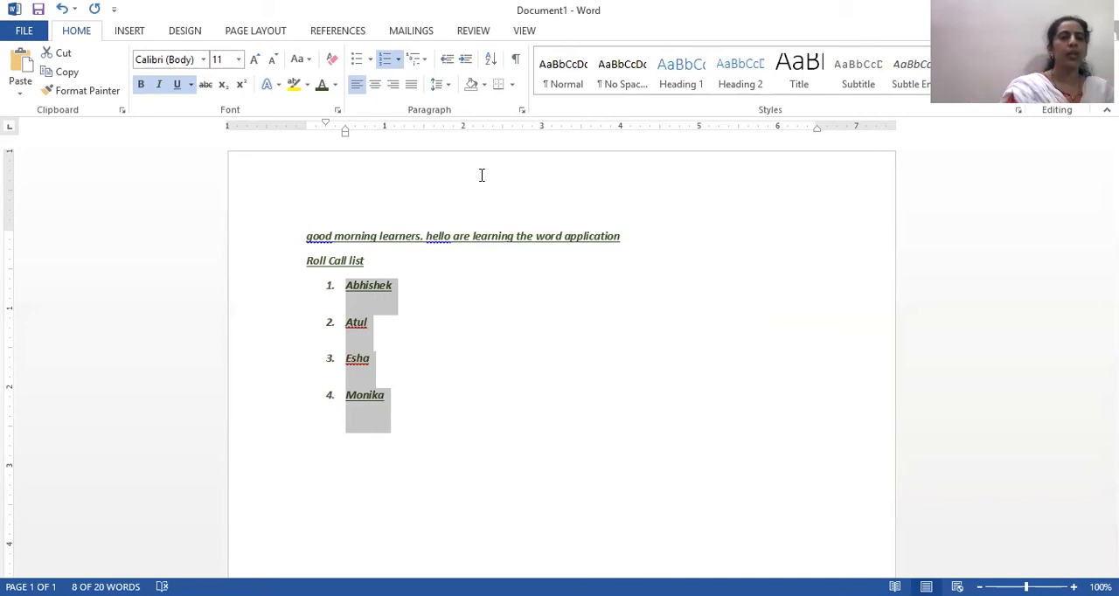
pyautogui.click(450, 90)
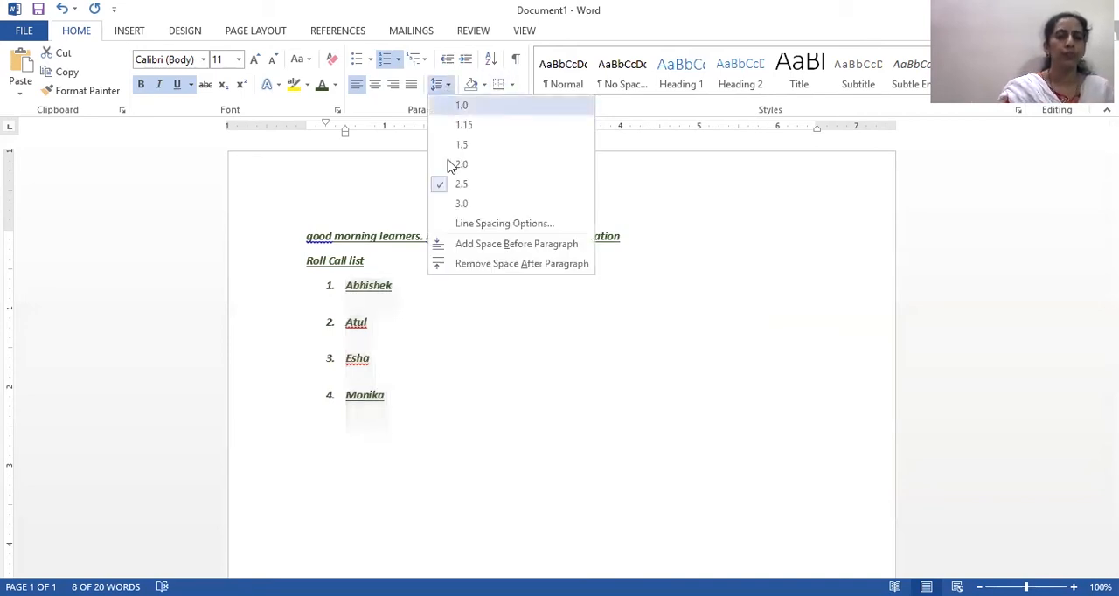
pyautogui.click(469, 204)
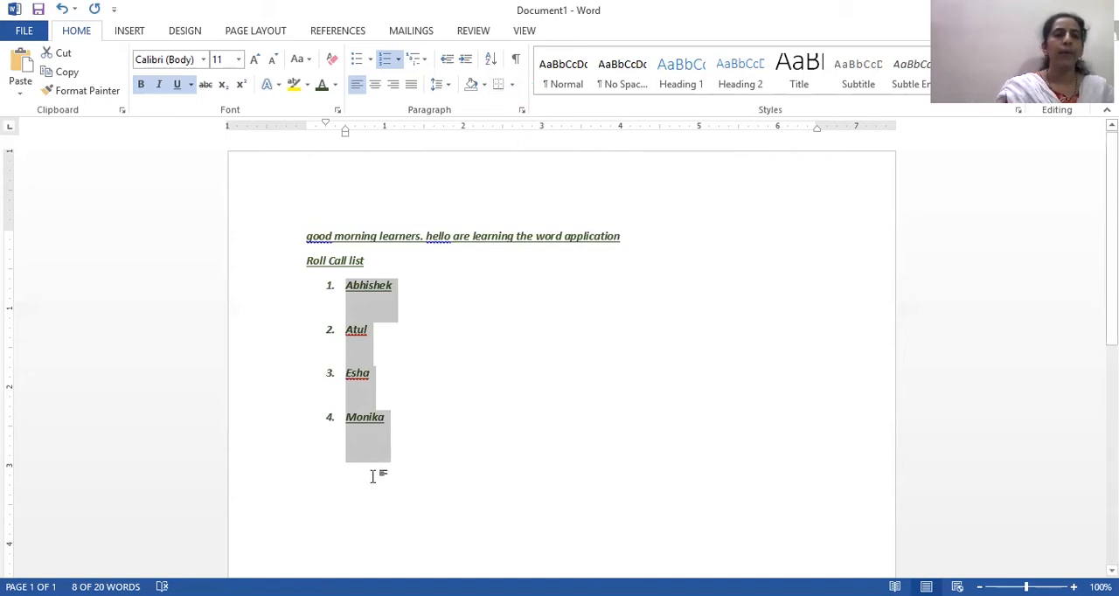
# - Add a blank line without numbering below the last name in the roll call list
pyautogui.click(390, 419)
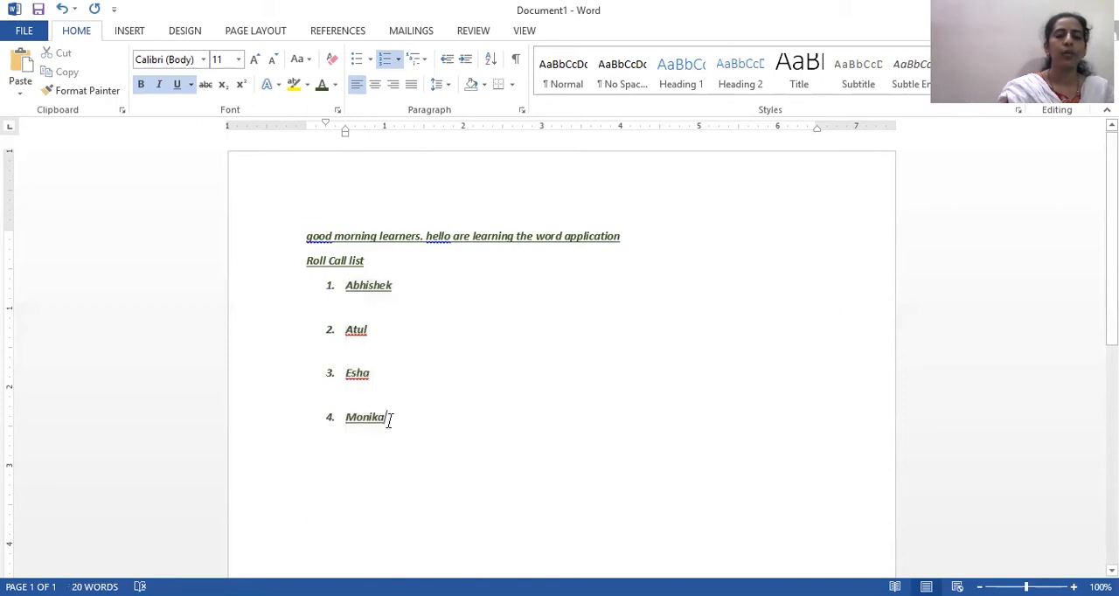
pyautogui.press('Return')
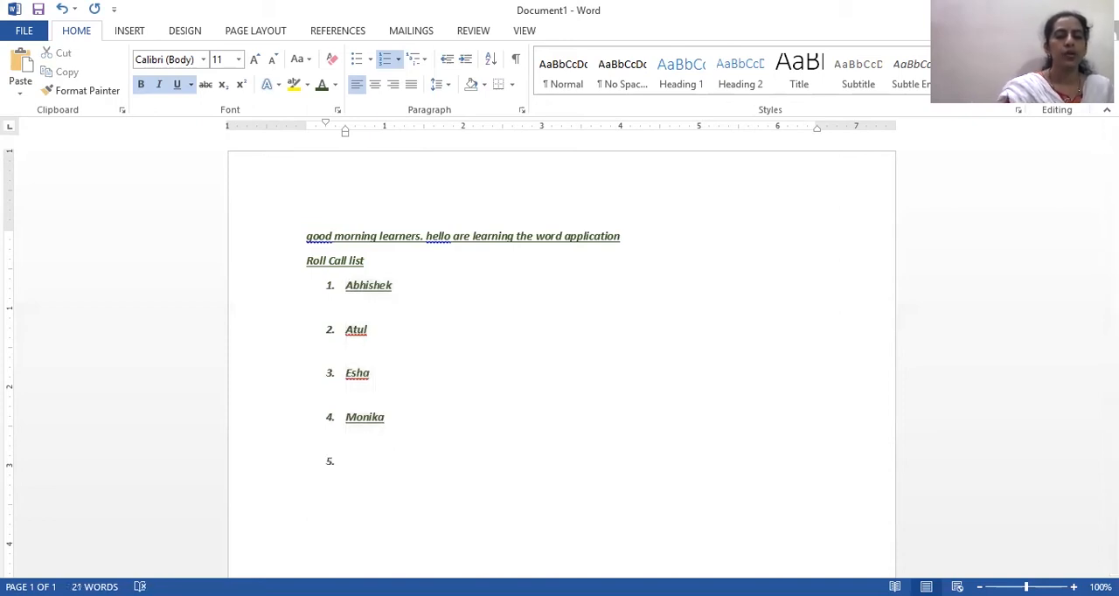
pyautogui.press('BackSpace')
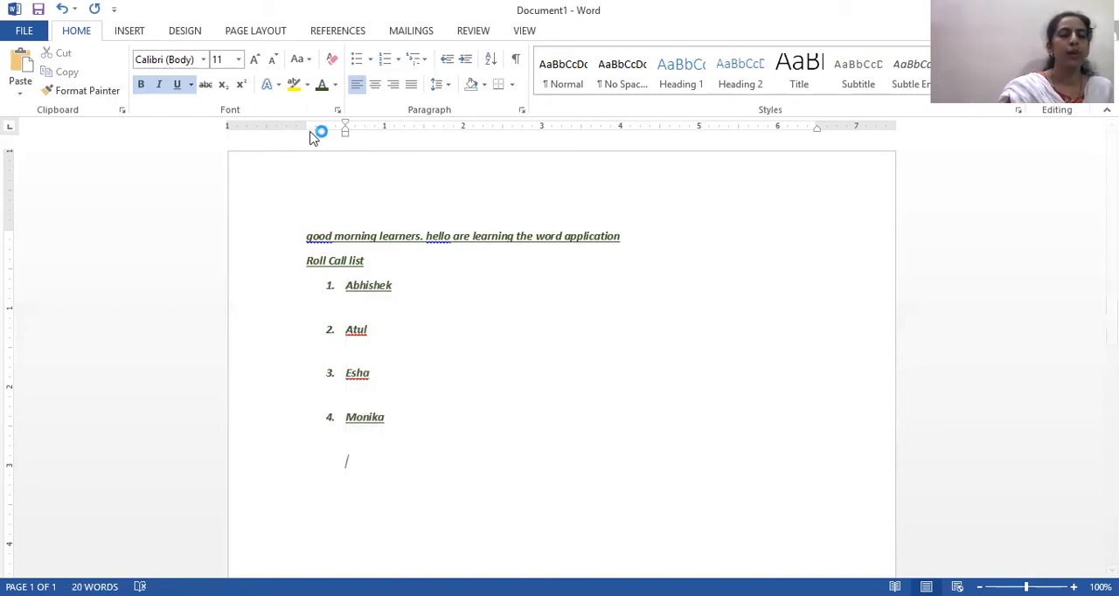
pyautogui.click(513, 84)
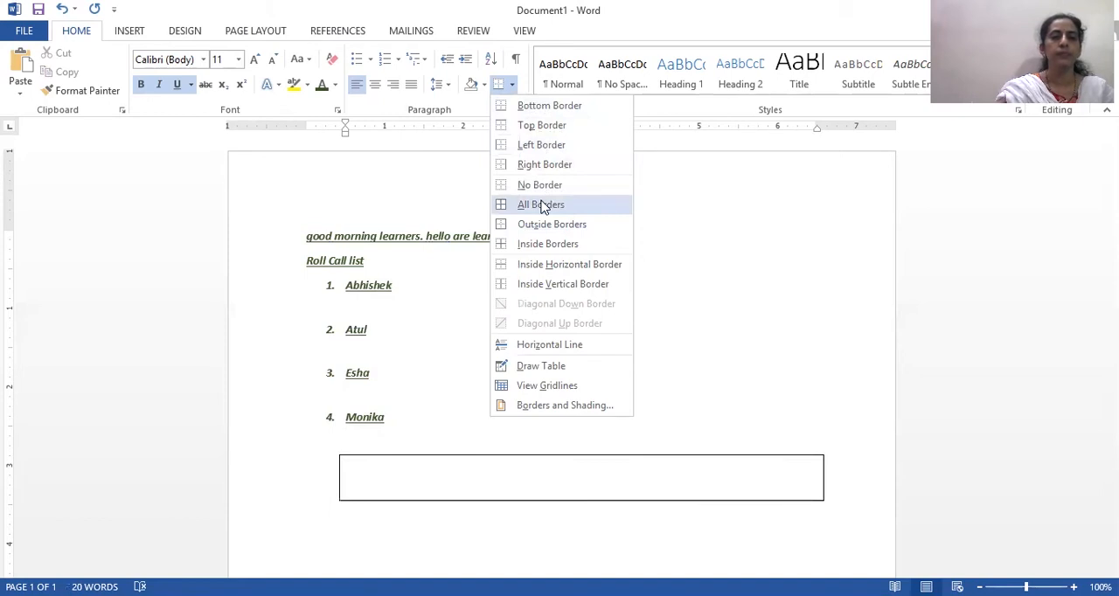
pyautogui.click(559, 366)
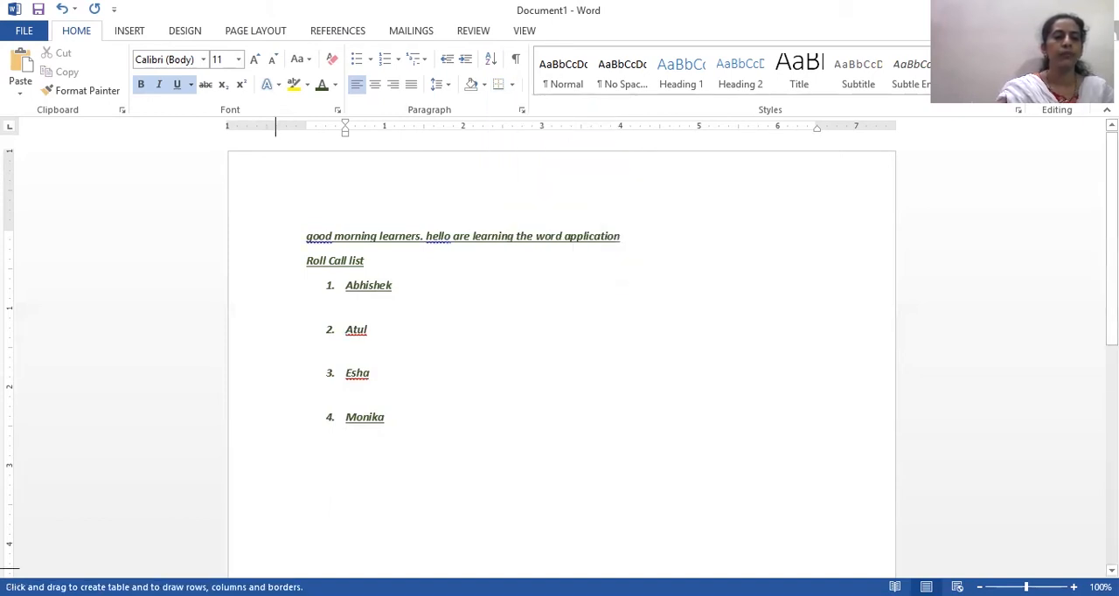
pyautogui.click(513, 86)
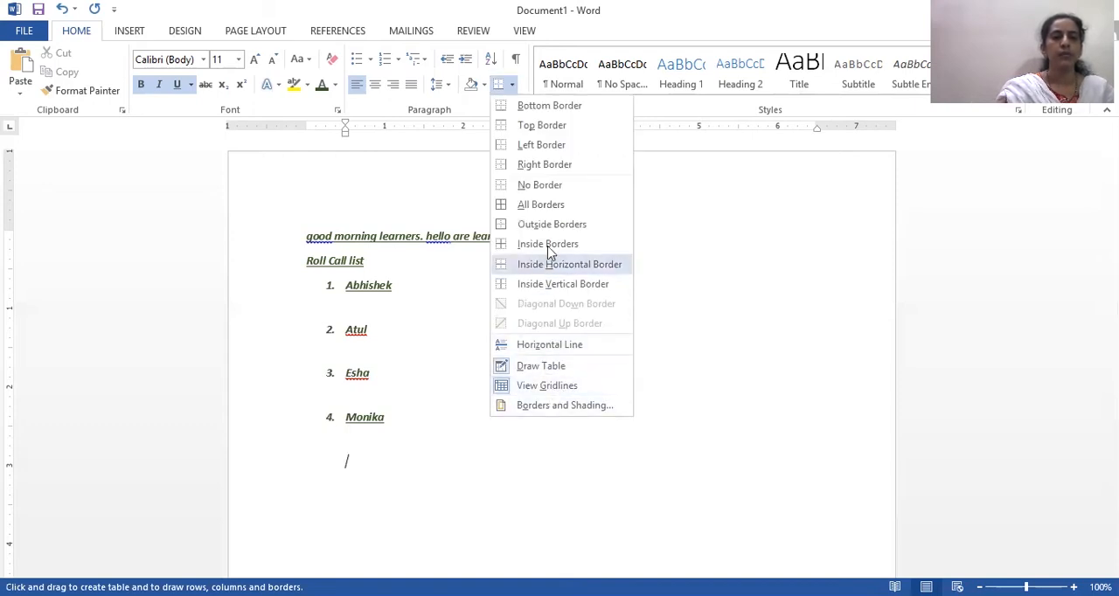
pyautogui.click(548, 373)
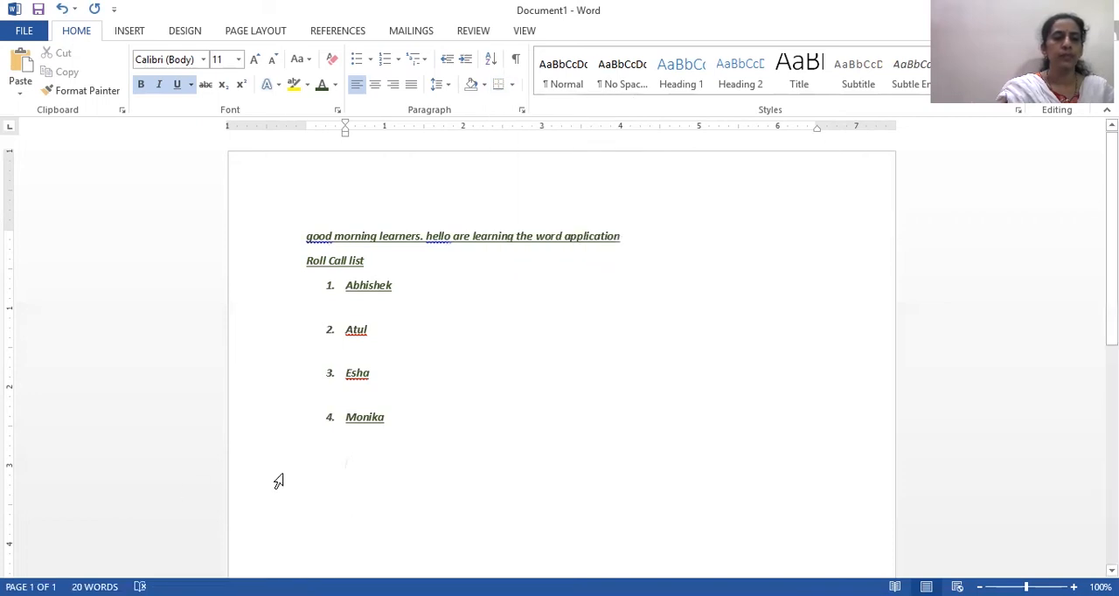
pyautogui.click(485, 86)
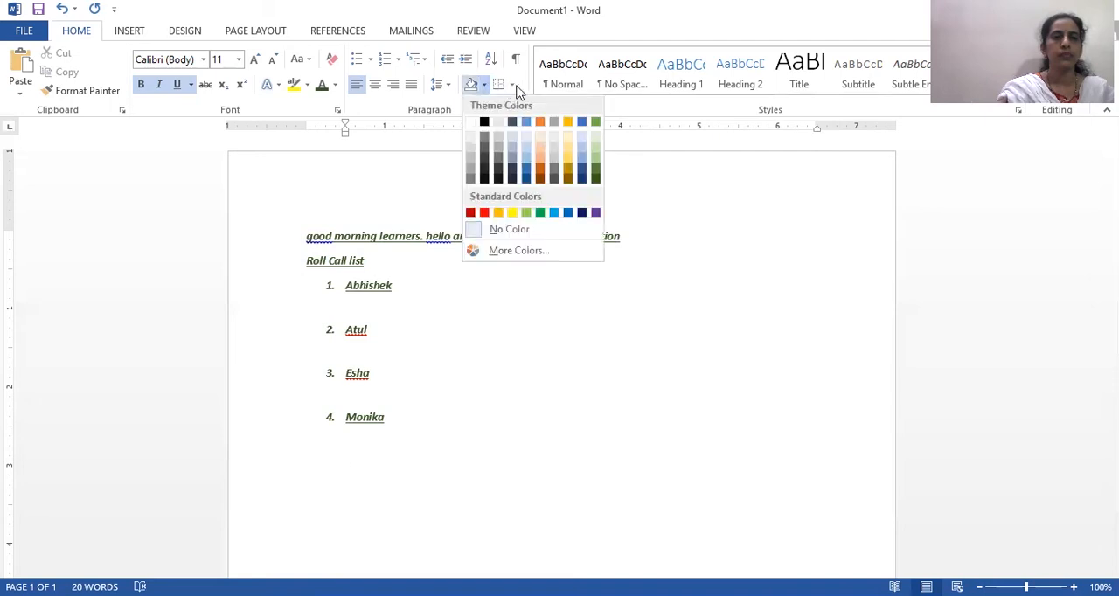
# - Draw a table frame about 7 inches wide and 0.8 inch high below the roll call list with Draw Table
pyautogui.click(515, 86)
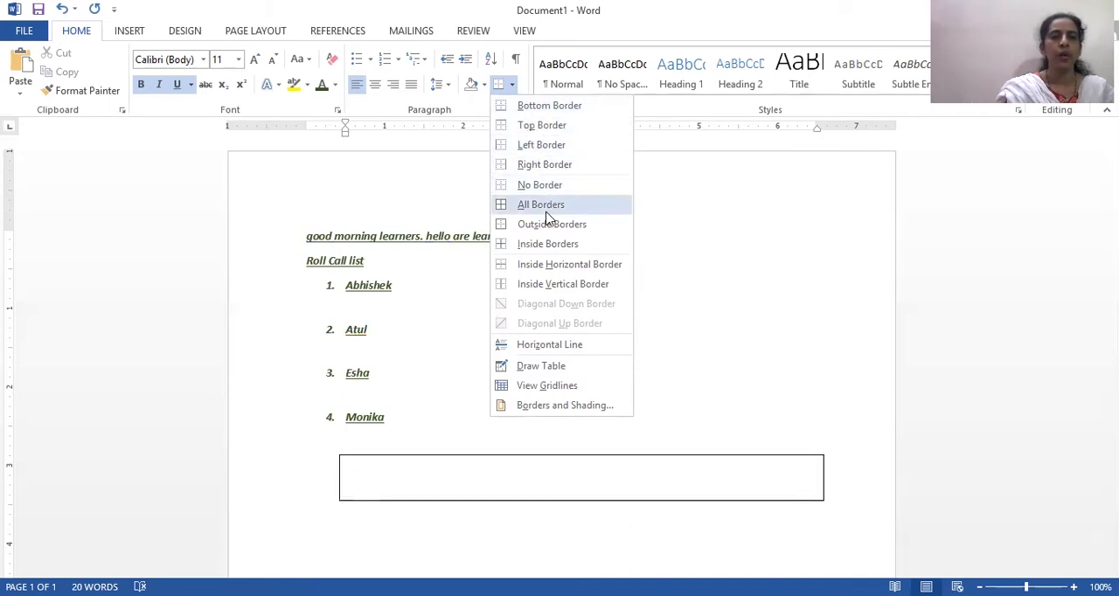
pyautogui.click(560, 369)
pyautogui.moveTo(284, 480)
pyautogui.mouseDown()
pyautogui.moveTo(513, 445)
pyautogui.moveTo(757, 460)
pyautogui.moveTo(804, 540)
pyautogui.moveTo(840, 551)
pyautogui.moveTo(832, 542)
pyautogui.mouseUp()
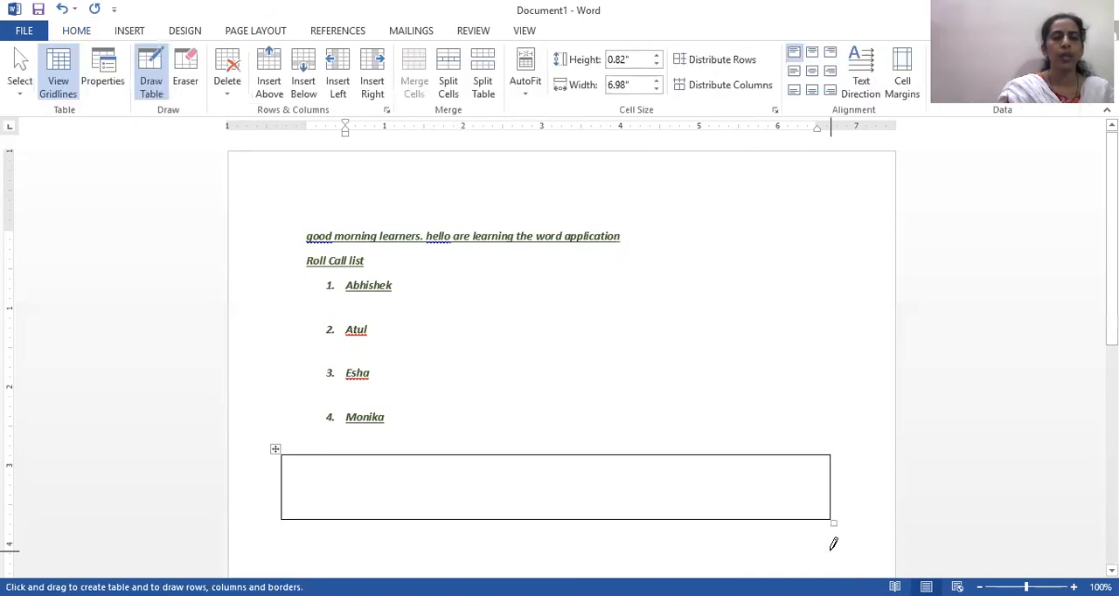
# - Divide the table frame into six columns and three rows by drawing five vertical and two horizontal lines
pyautogui.moveTo(347, 455); pyautogui.dragTo(348, 519)
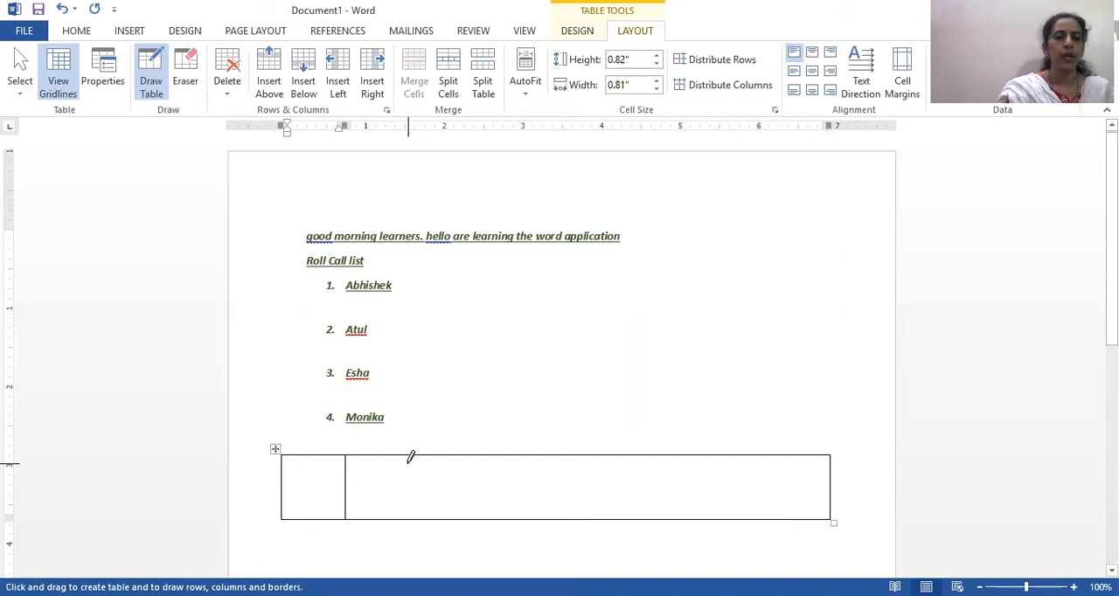
pyautogui.moveTo(415, 453); pyautogui.dragTo(420, 507)
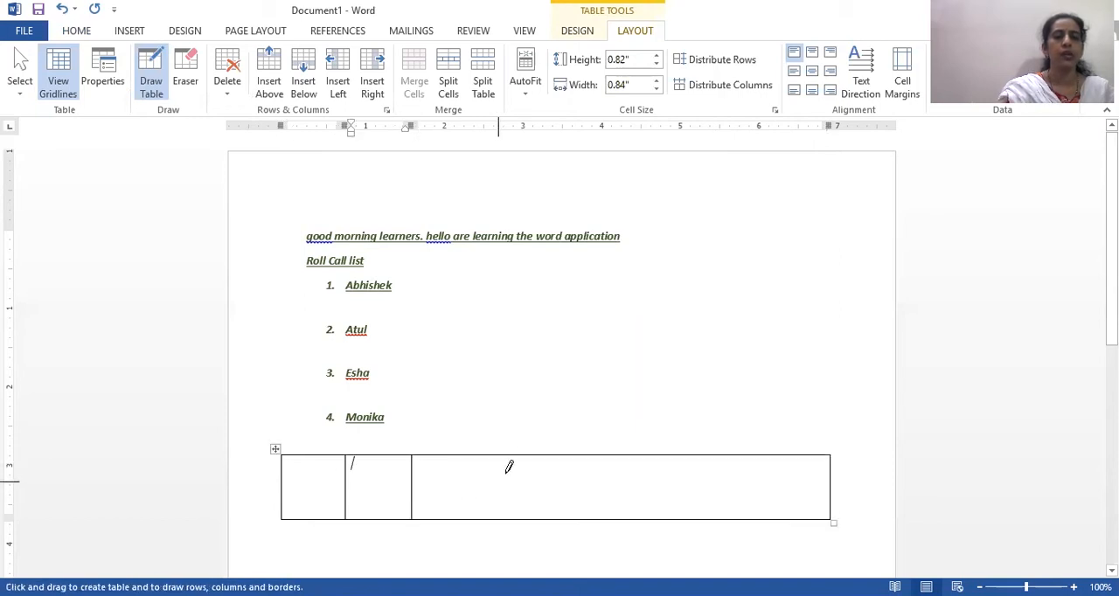
pyautogui.moveTo(486, 459); pyautogui.dragTo(482, 518)
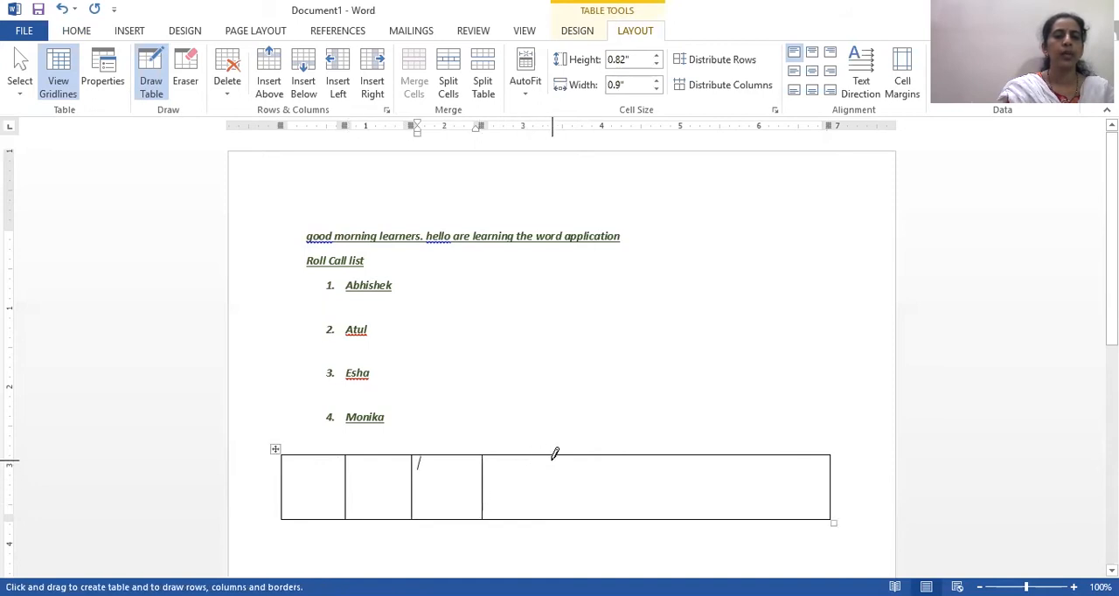
pyautogui.moveTo(553, 452); pyautogui.dragTo(560, 495)
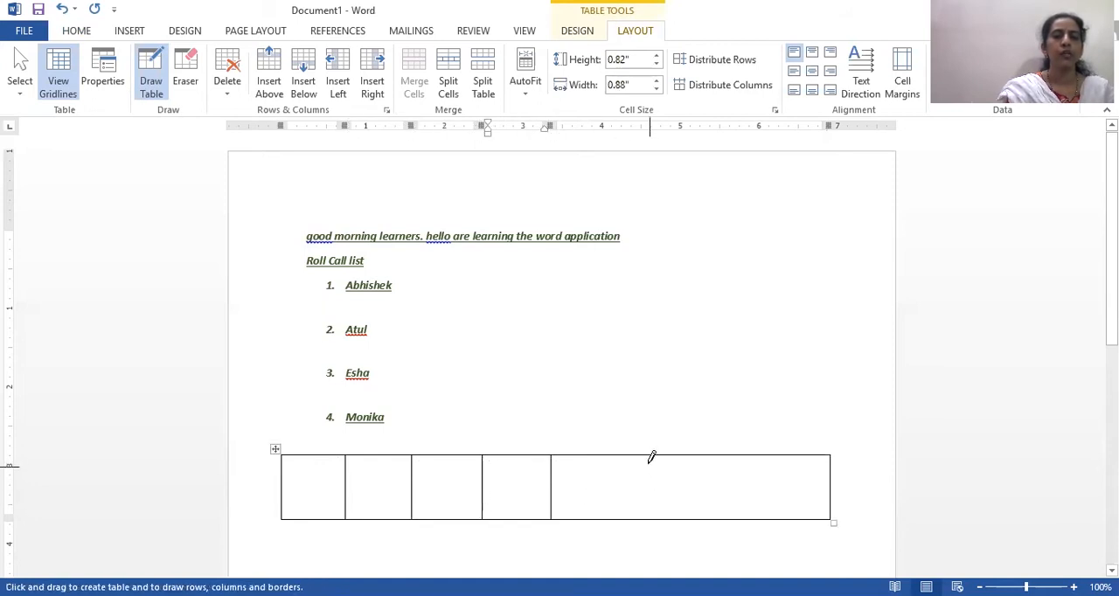
pyautogui.moveTo(645, 458); pyautogui.dragTo(652, 507)
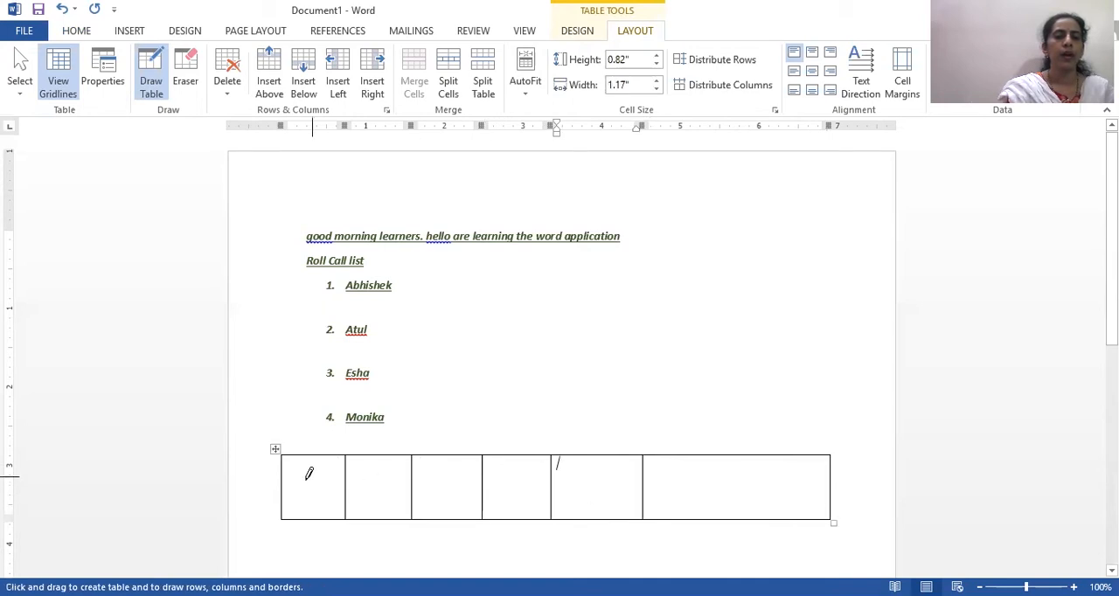
pyautogui.moveTo(285, 487); pyautogui.dragTo(730, 489)
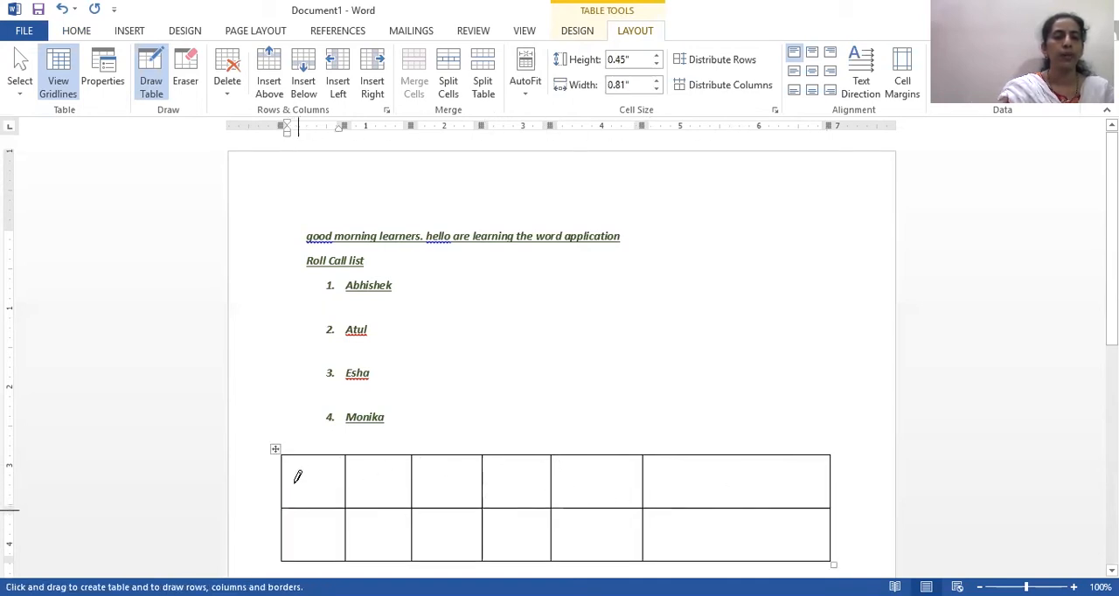
pyautogui.moveTo(282, 483); pyautogui.dragTo(541, 499)
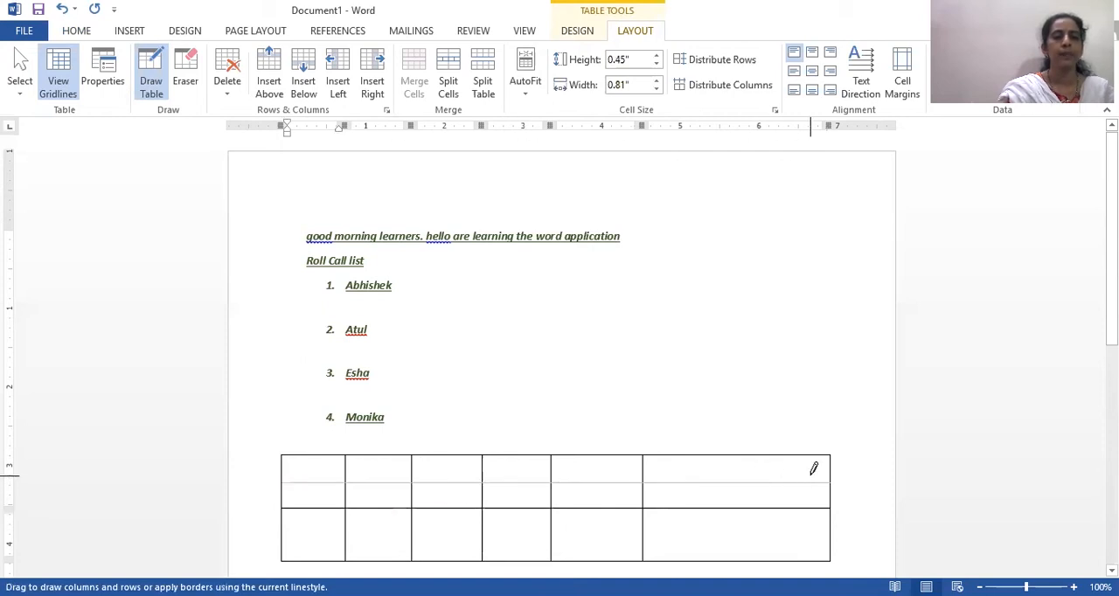
# - Stop drawing the table and enter the headings "Sr. No" and "Student Name" in the first two cells of its first row
pyautogui.scroll(-3, 288, 463)
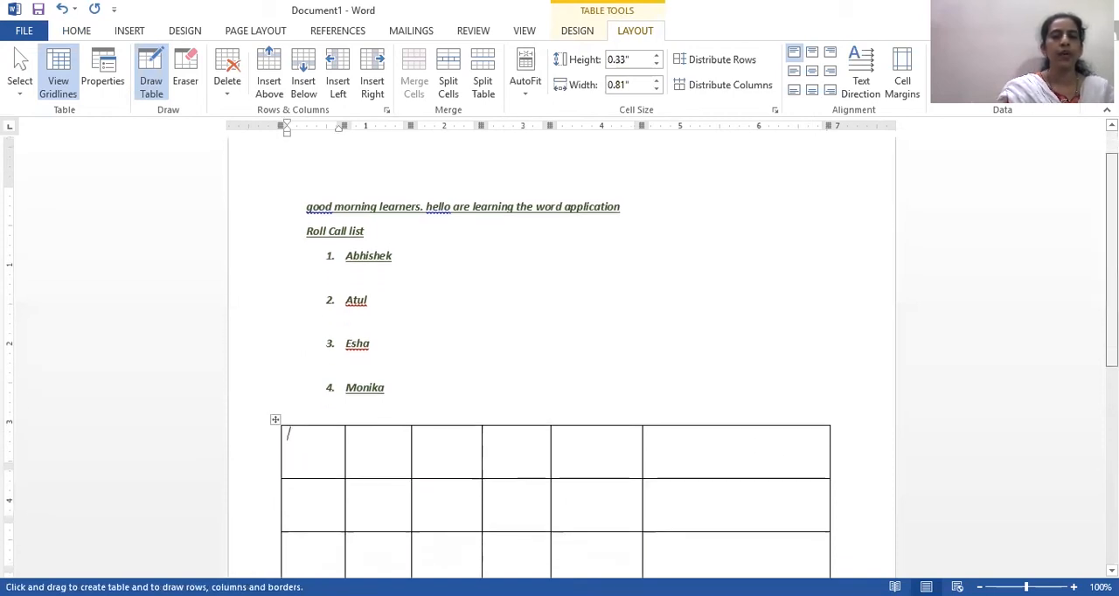
pyautogui.click(302, 360)
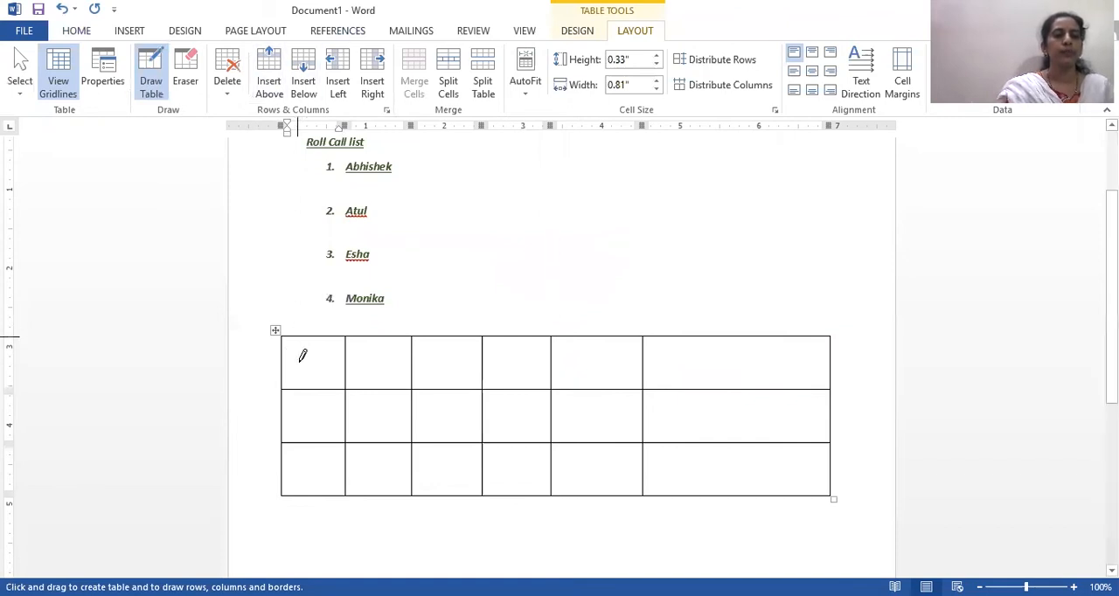
pyautogui.click(297, 368)
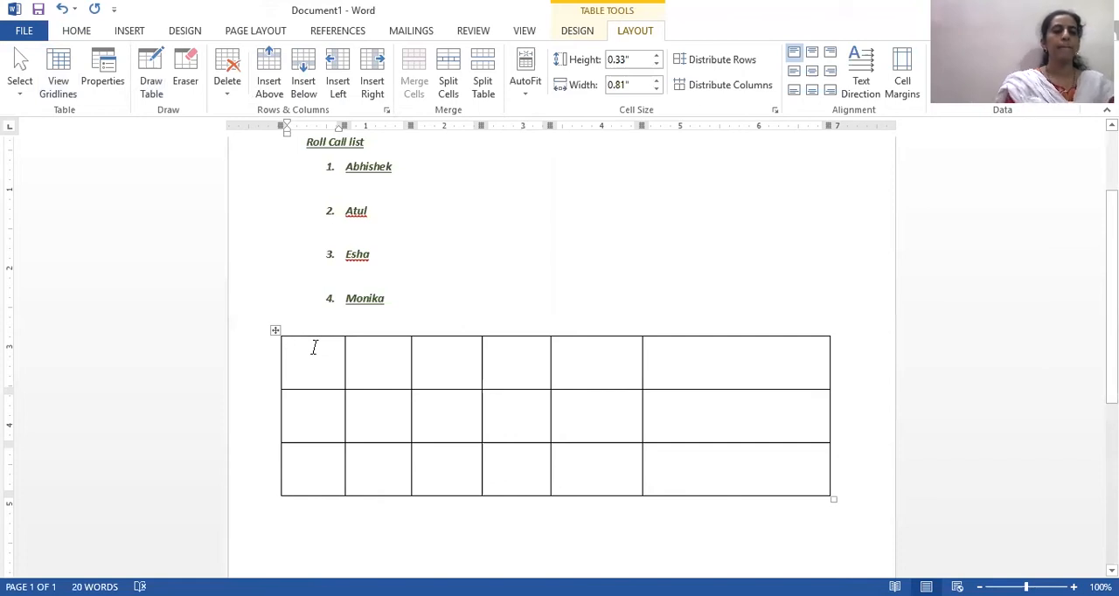
pyautogui.write('S')
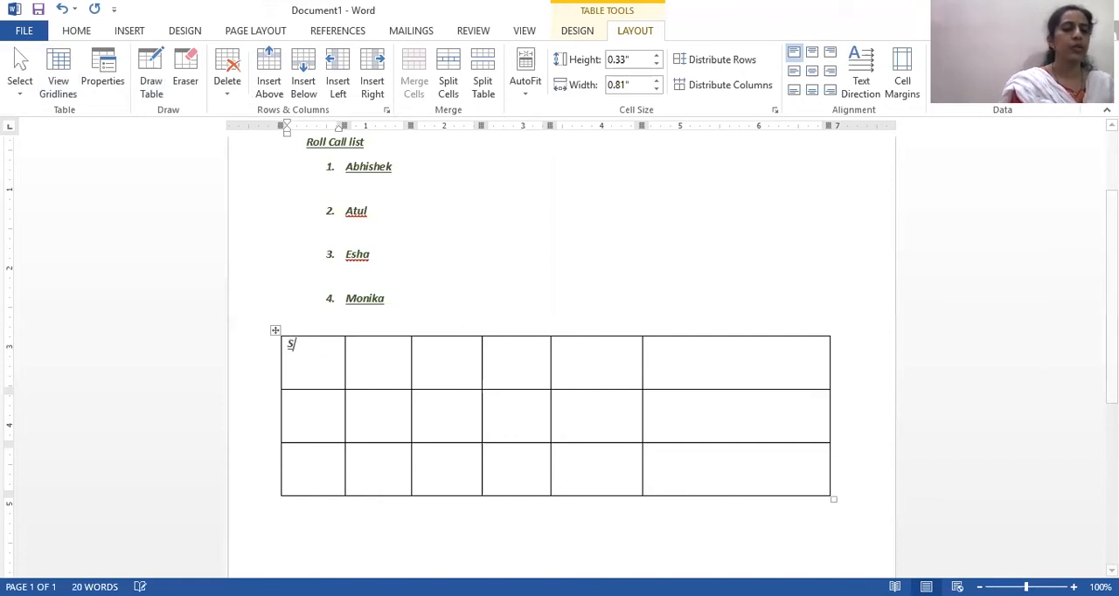
pyautogui.write('r. N')
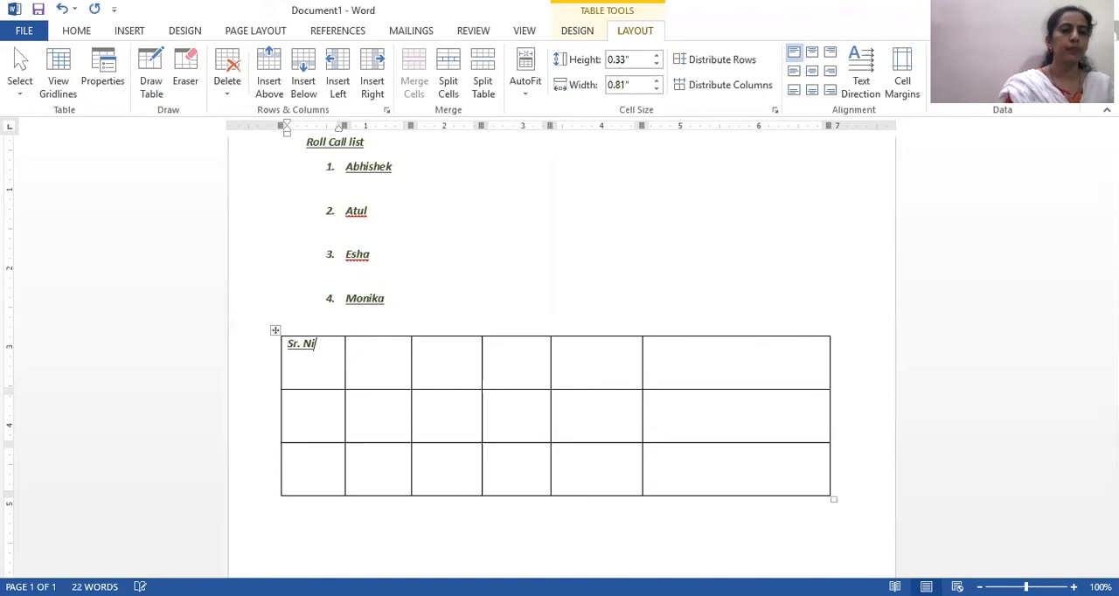
pyautogui.write('o')
pyautogui.click(376, 353)
pyautogui.write('N')
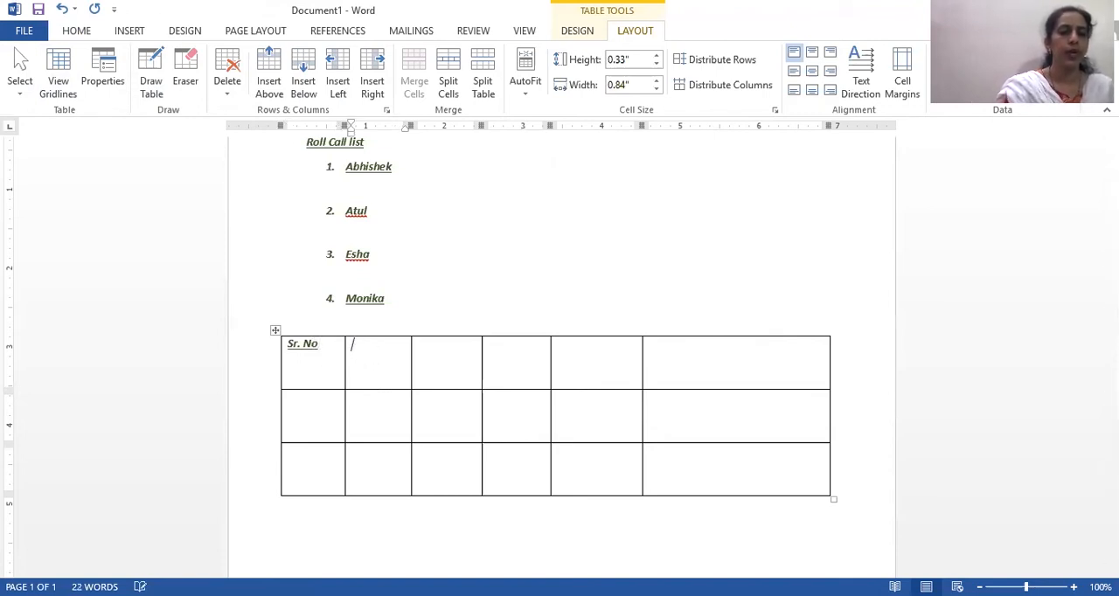
pyautogui.write('tude')
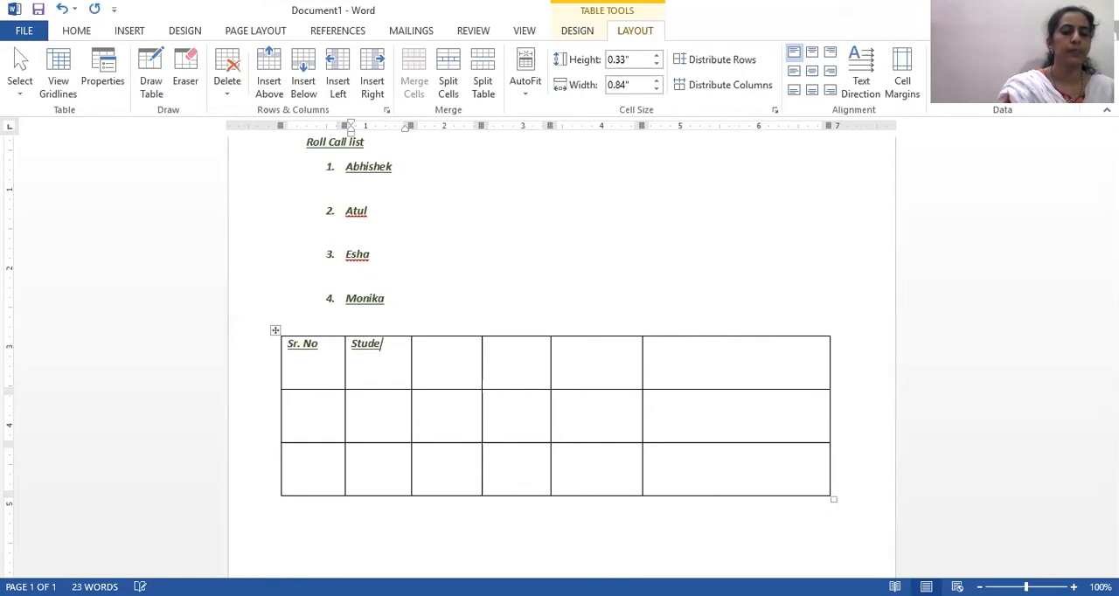
pyautogui.write('nt Name')
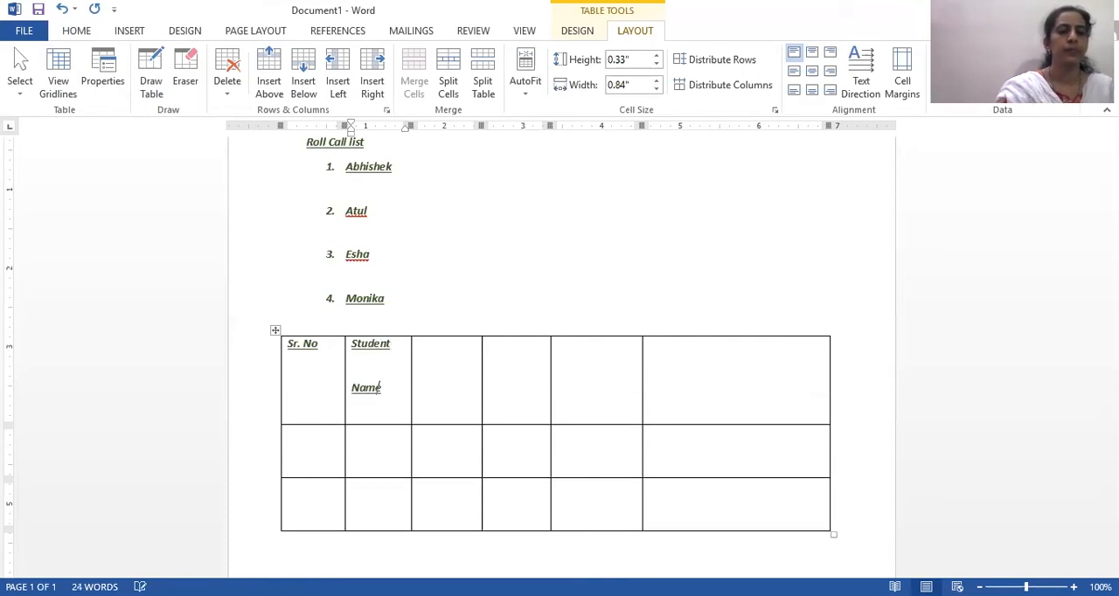
# - Enter the headings "Roll No", "Division", "Stream" and "Results" in the remaining four cells of the table's first row
pyautogui.click(436, 357)
pyautogui.write('R')
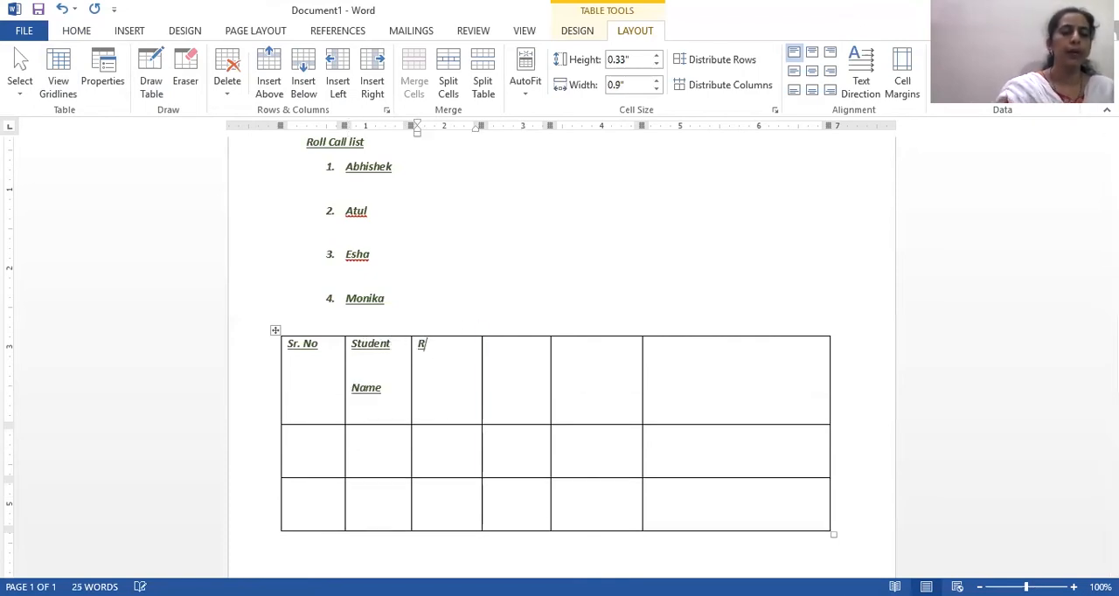
pyautogui.write('oll No')
pyautogui.click(517, 347)
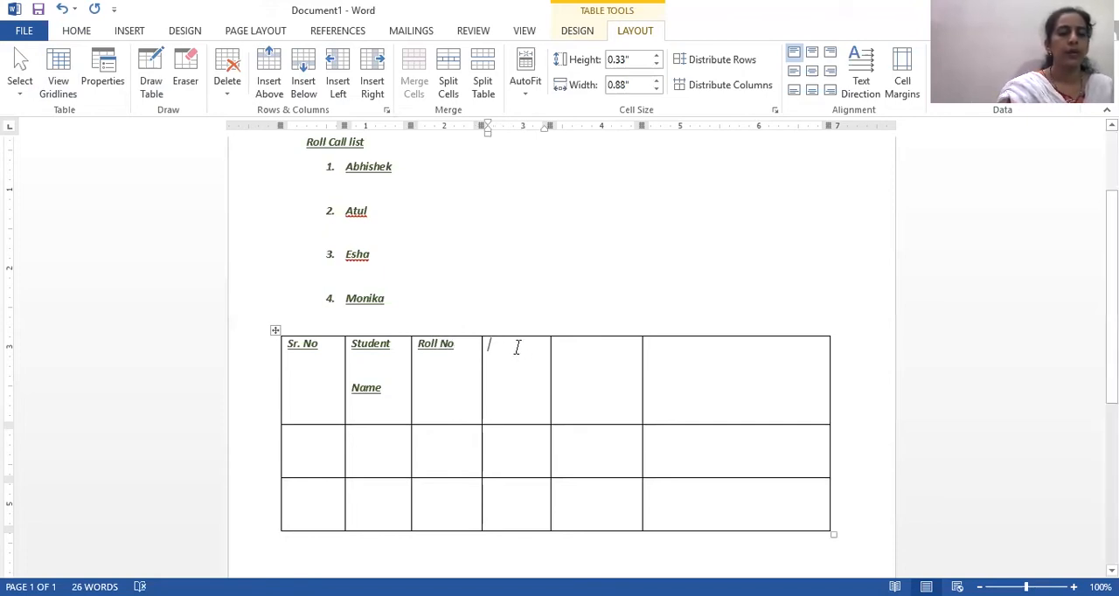
pyautogui.write('Di')
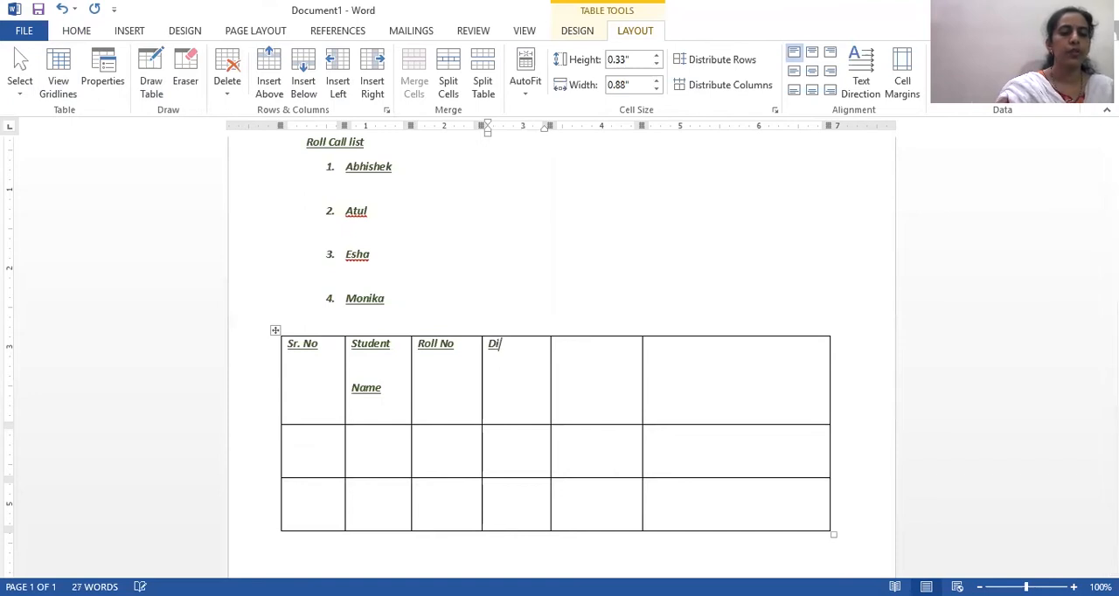
pyautogui.write('vision')
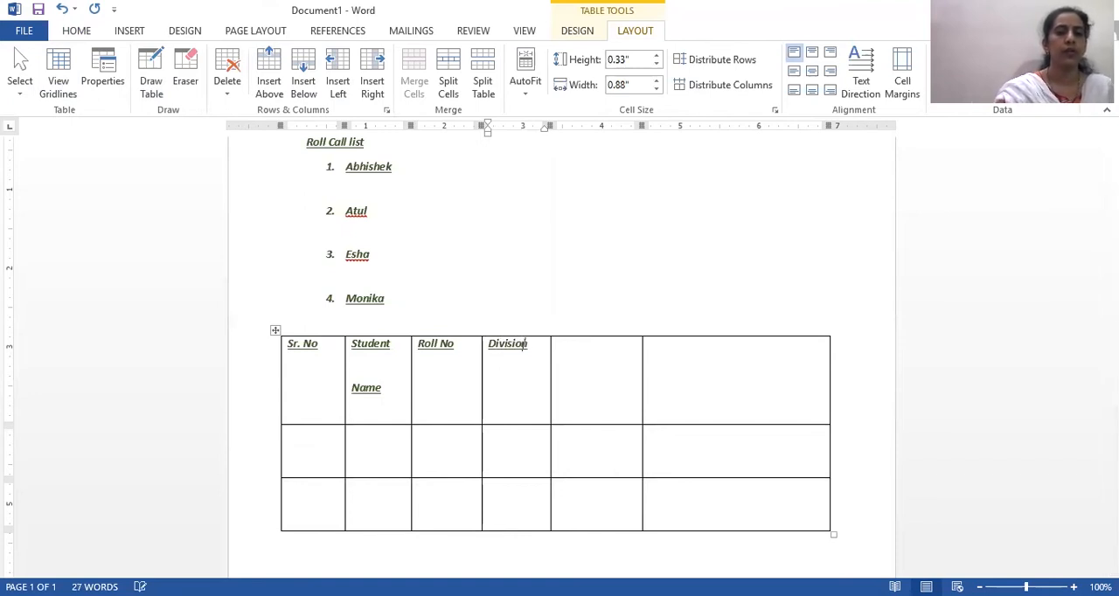
pyautogui.click(598, 351)
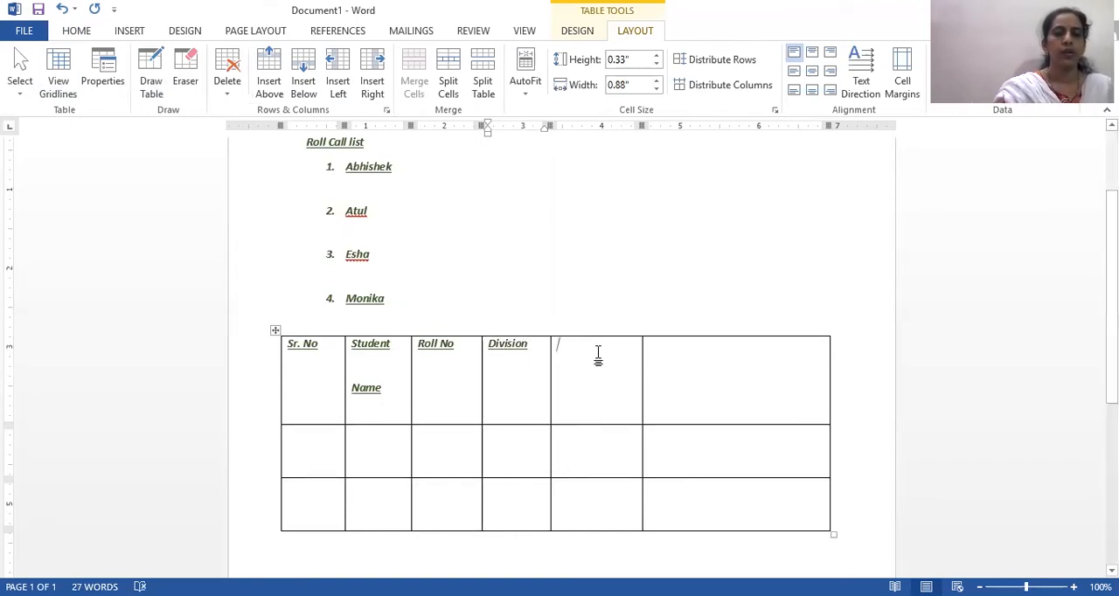
pyautogui.write('Stream')
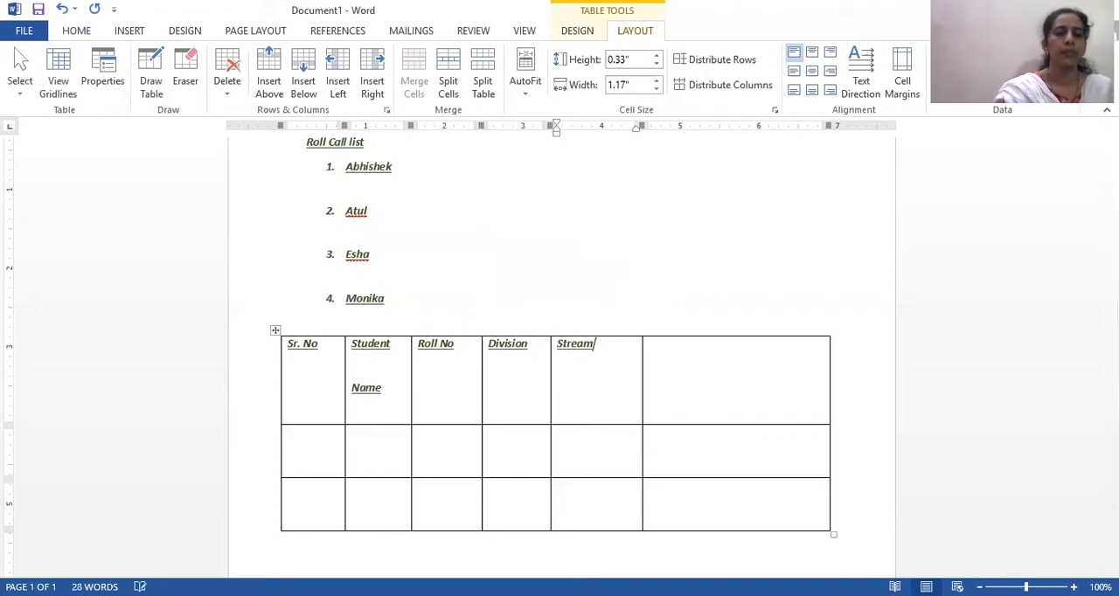
pyautogui.click(725, 363)
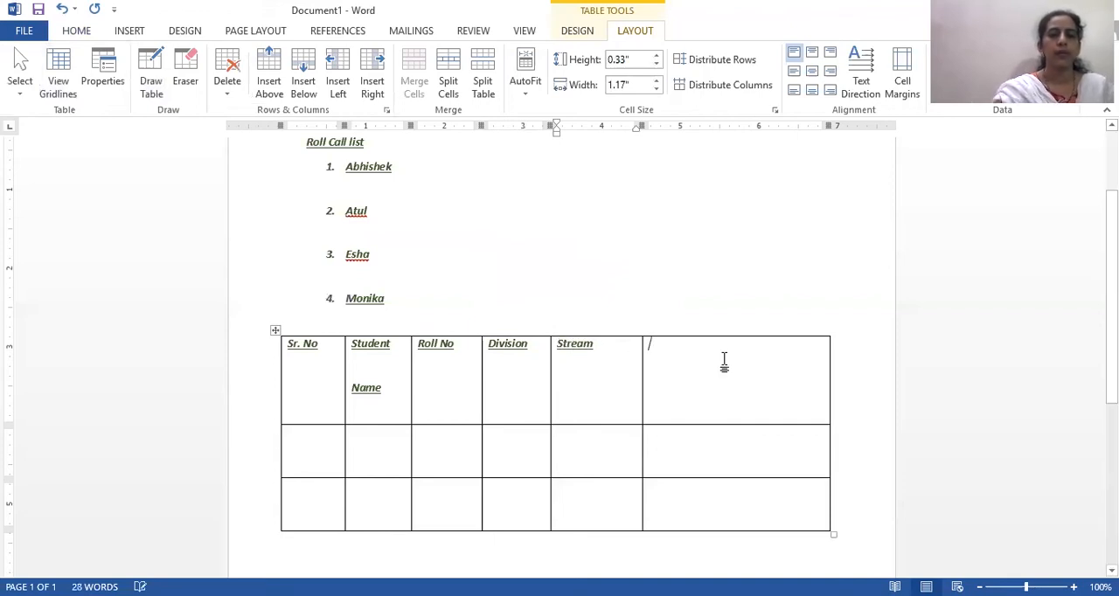
pyautogui.write('Results')
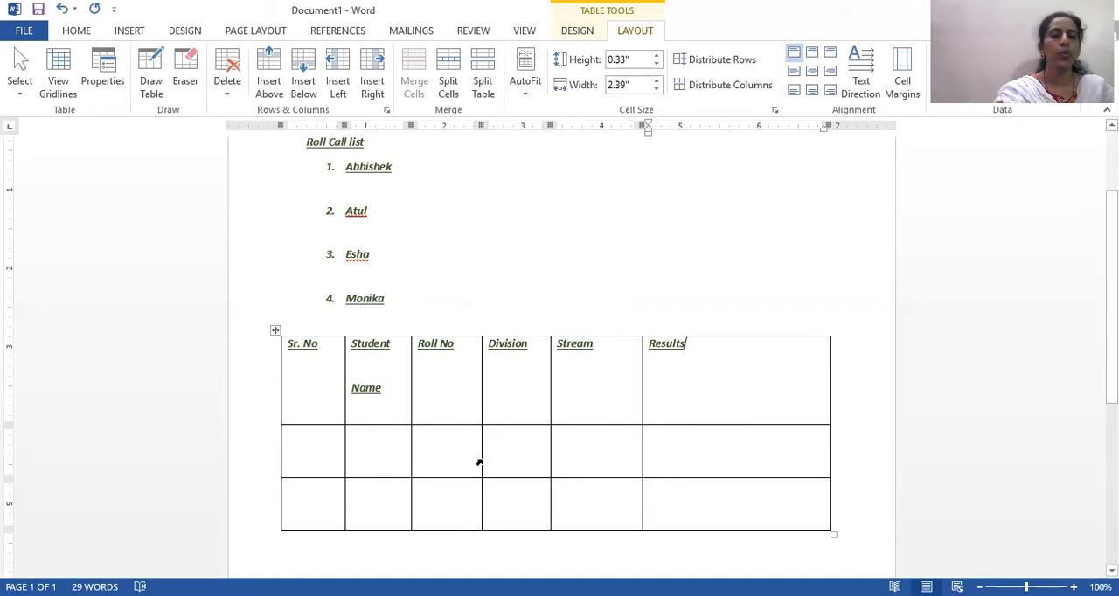
# - Insert a new row below the second row of the table
pyautogui.click(452, 441)
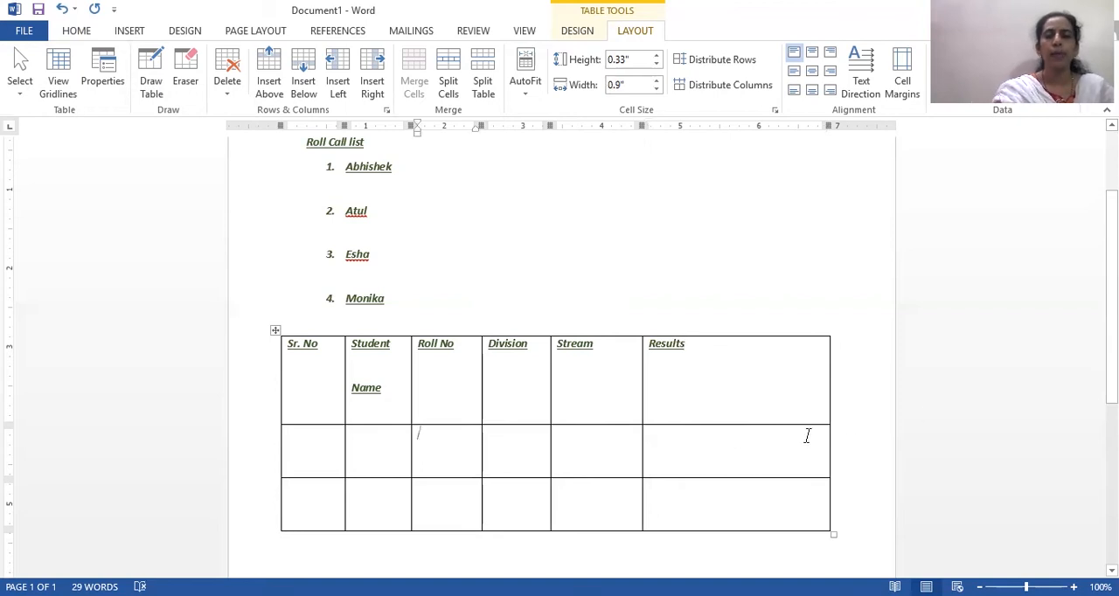
pyautogui.rightClick(750, 444)
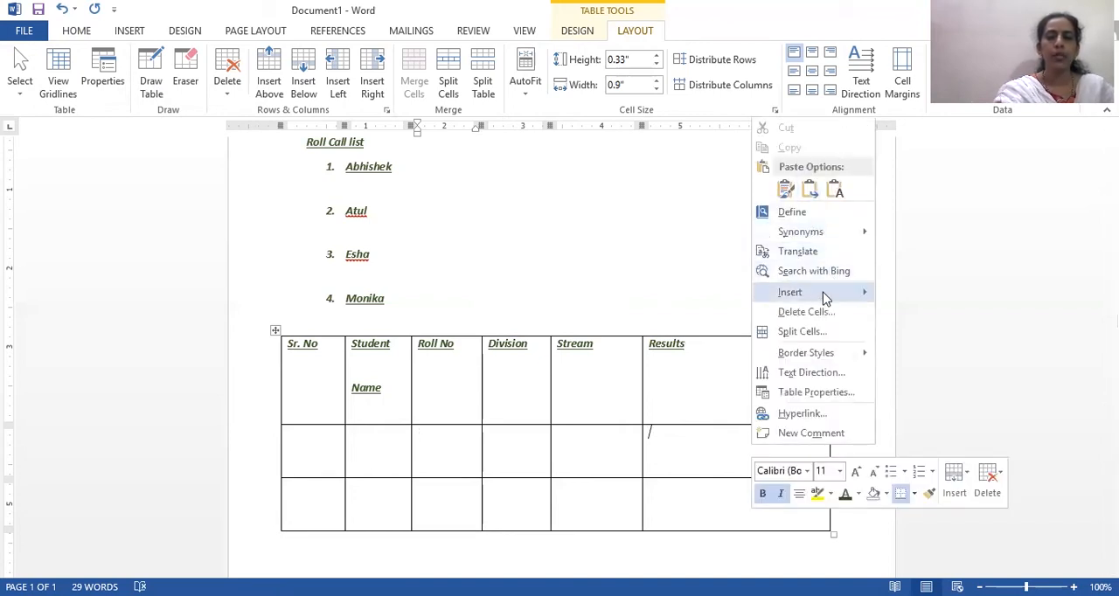
pyautogui.moveTo(824, 295)
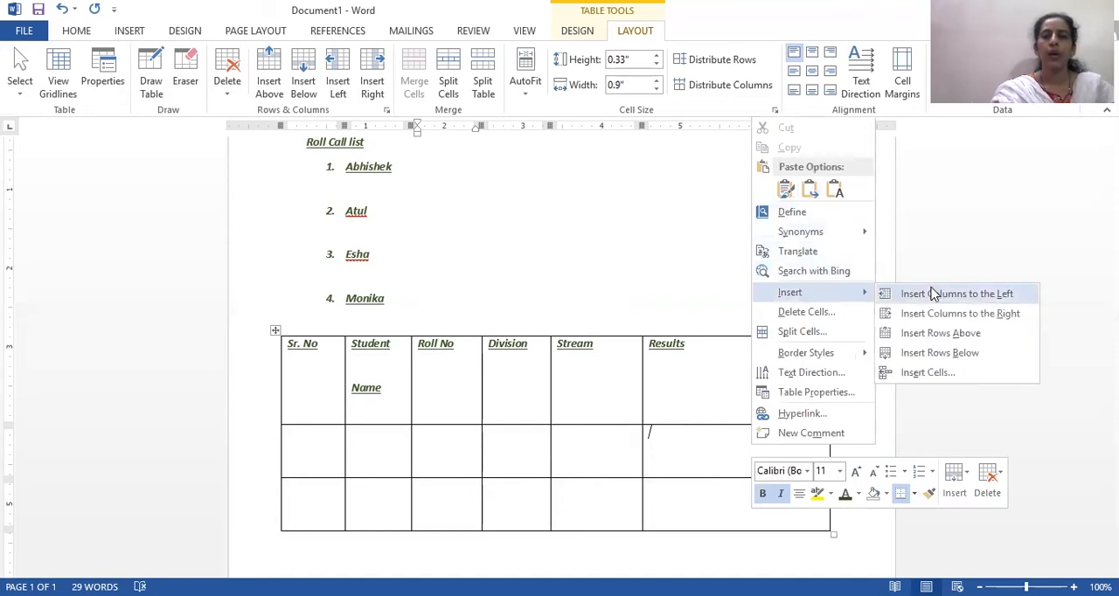
pyautogui.click(960, 361)
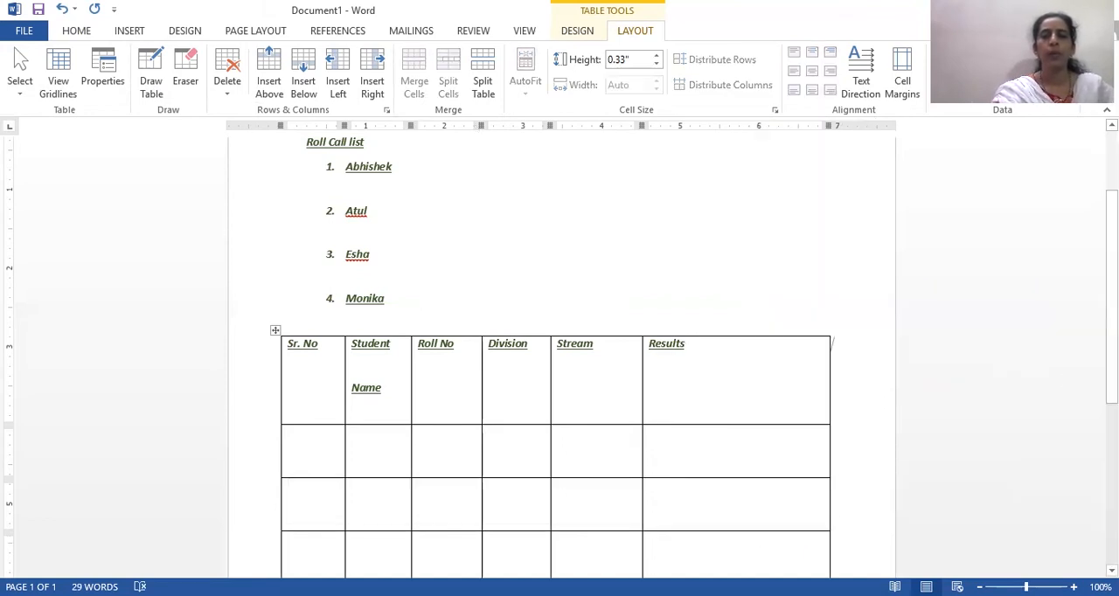
# - Insert a column to the right of the Results column and narrow the whole table to about 7 inches to fit the page
pyautogui.rightClick(679, 446)
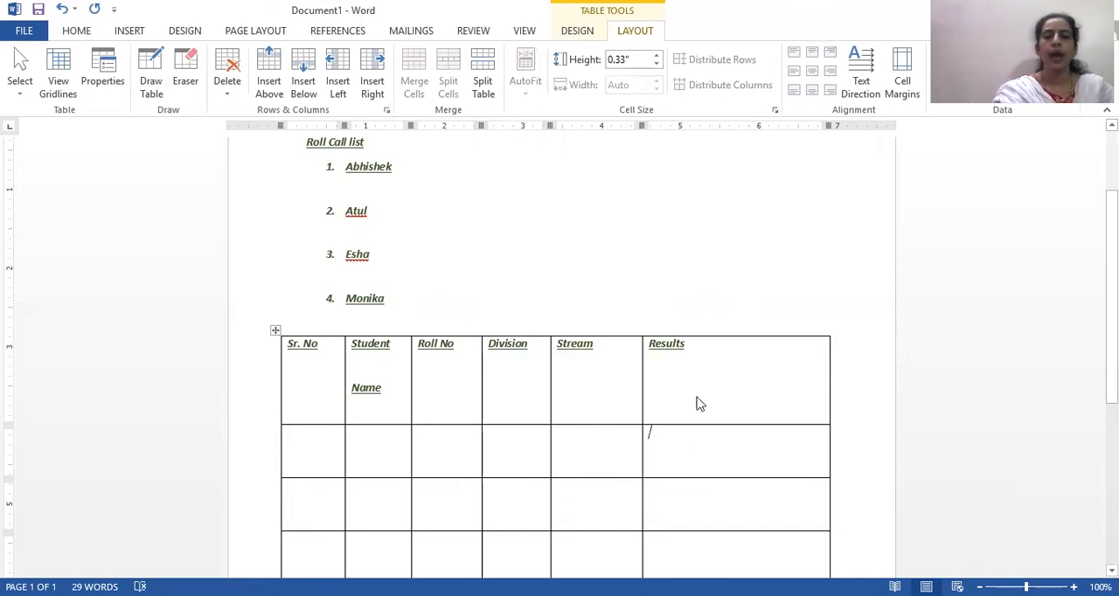
pyautogui.moveTo(762, 301)
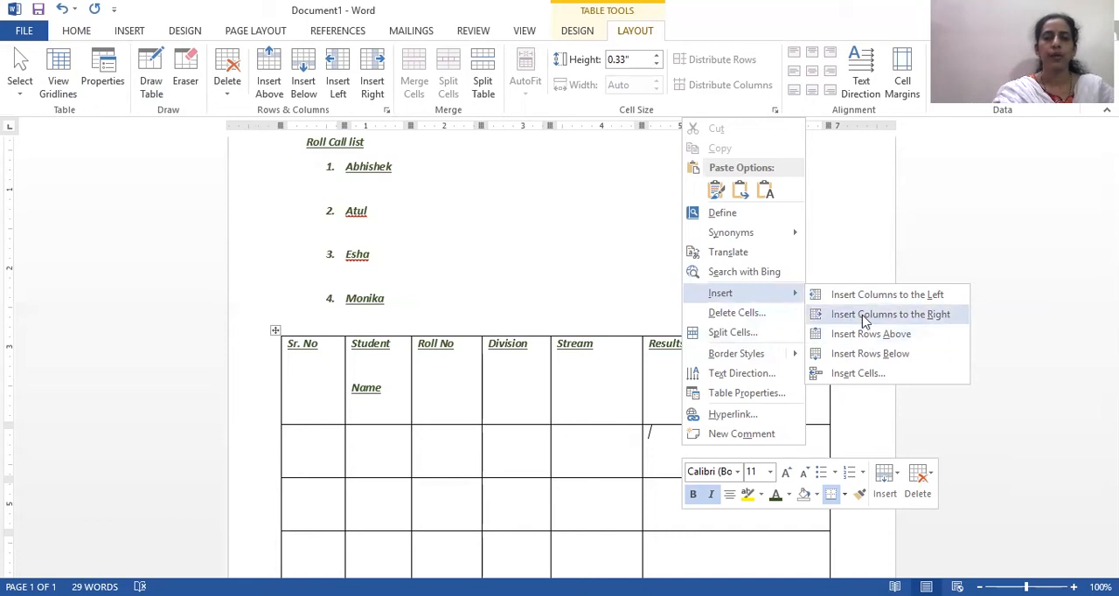
pyautogui.click(891, 315)
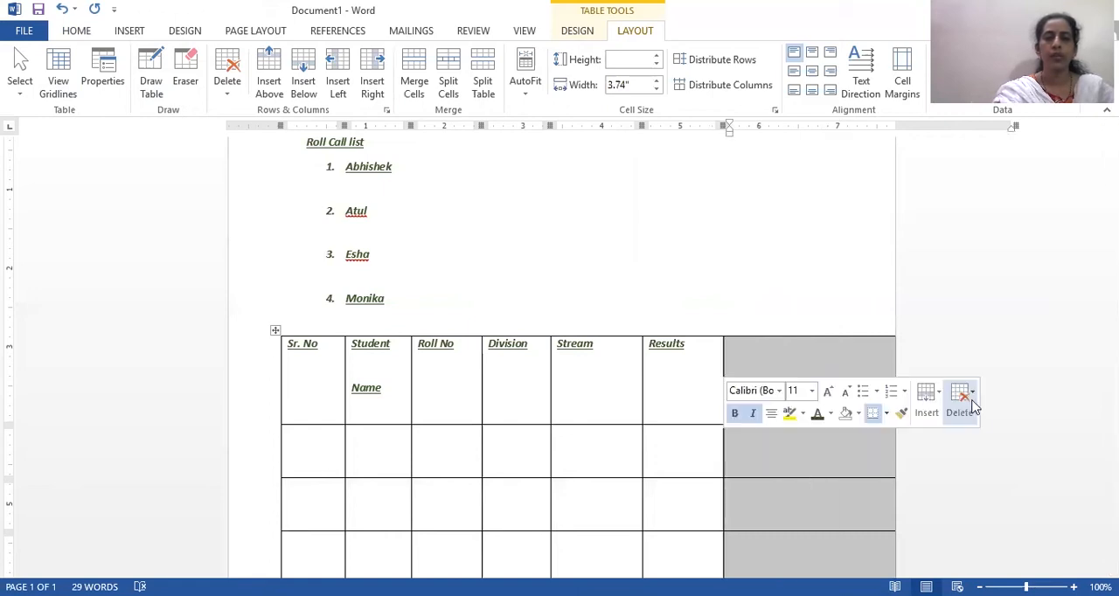
pyautogui.scroll(-5, 817, 547)
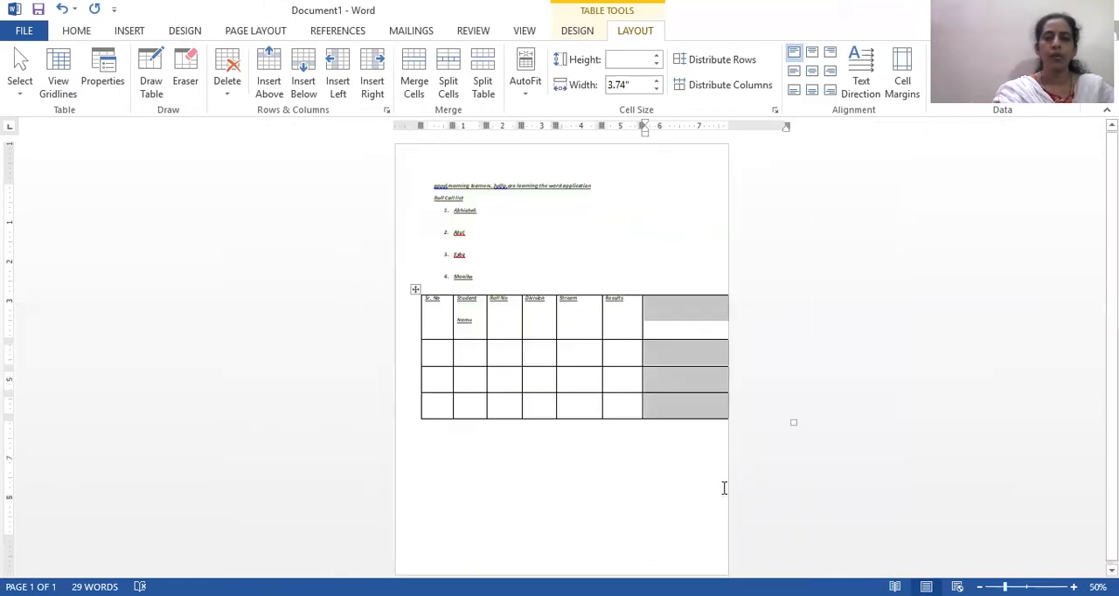
pyautogui.moveTo(795, 422); pyautogui.dragTo(697, 423)
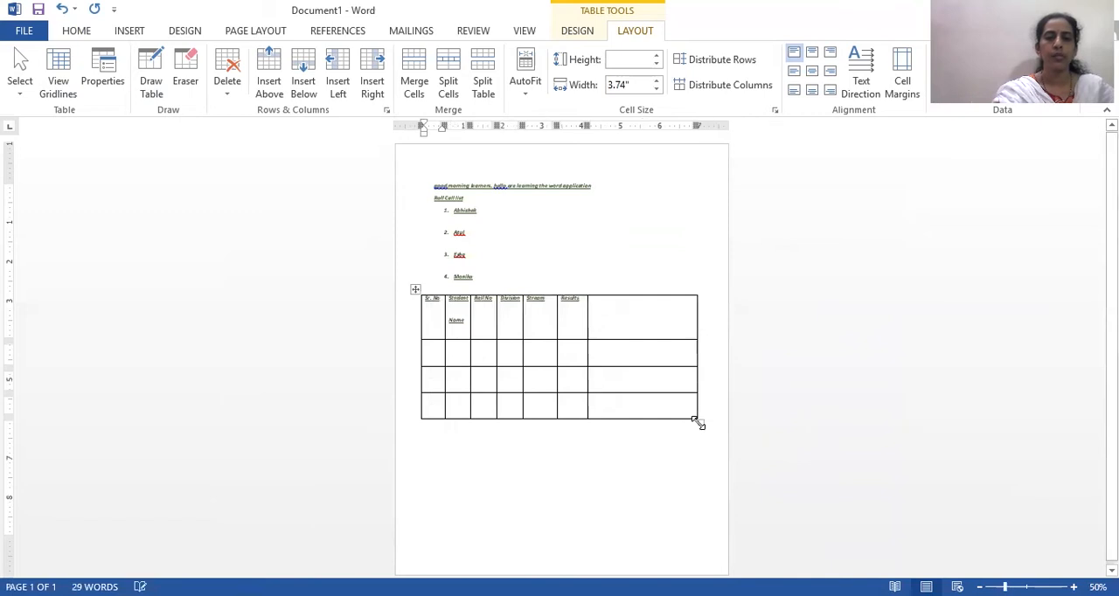
# - Extend the "Results" heading to read "Results %"
pyautogui.scroll(9, 678, 304)
pyautogui.click(677, 304)
pyautogui.write('S')
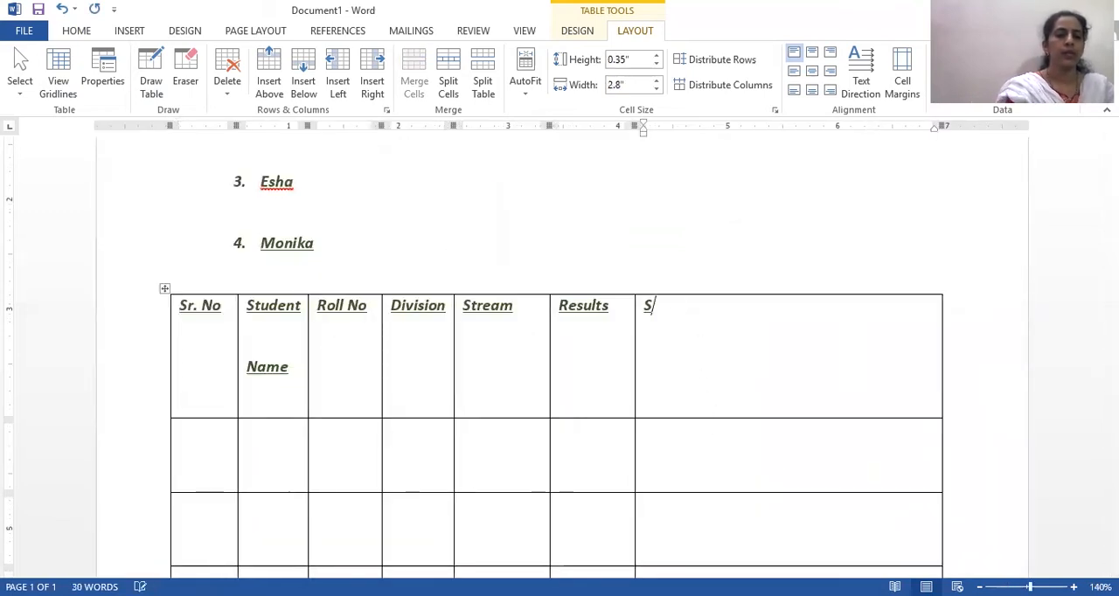
pyautogui.press('BackSpace')
pyautogui.click(619, 305)
pyautogui.write('%')
# - Enter the heading "Pass/ fail status" in the first cell of the empty last column
pyautogui.click(696, 320)
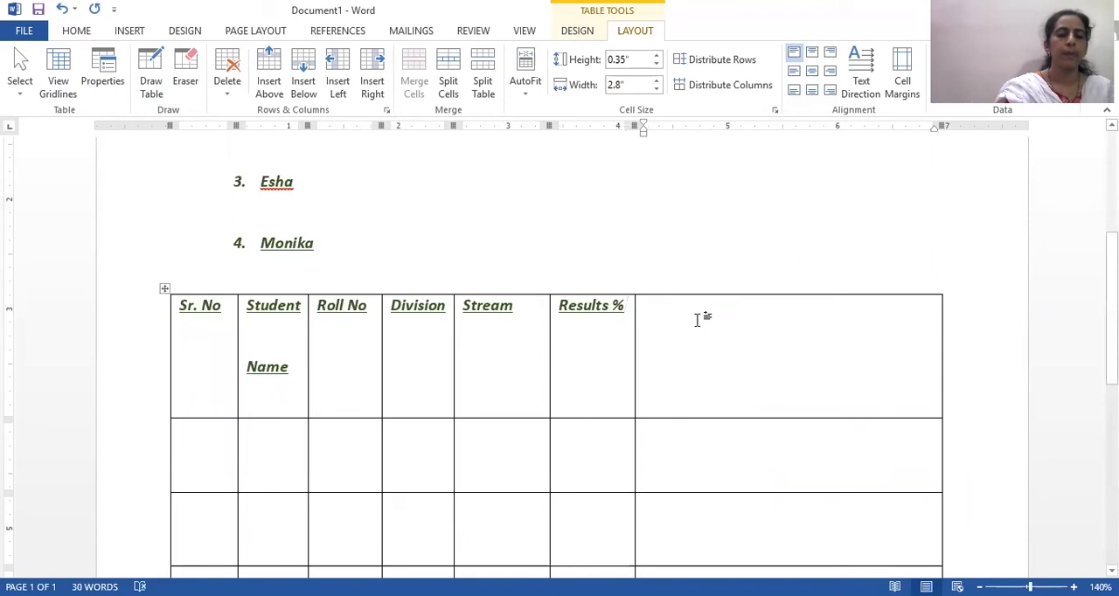
pyautogui.write('Pass ')
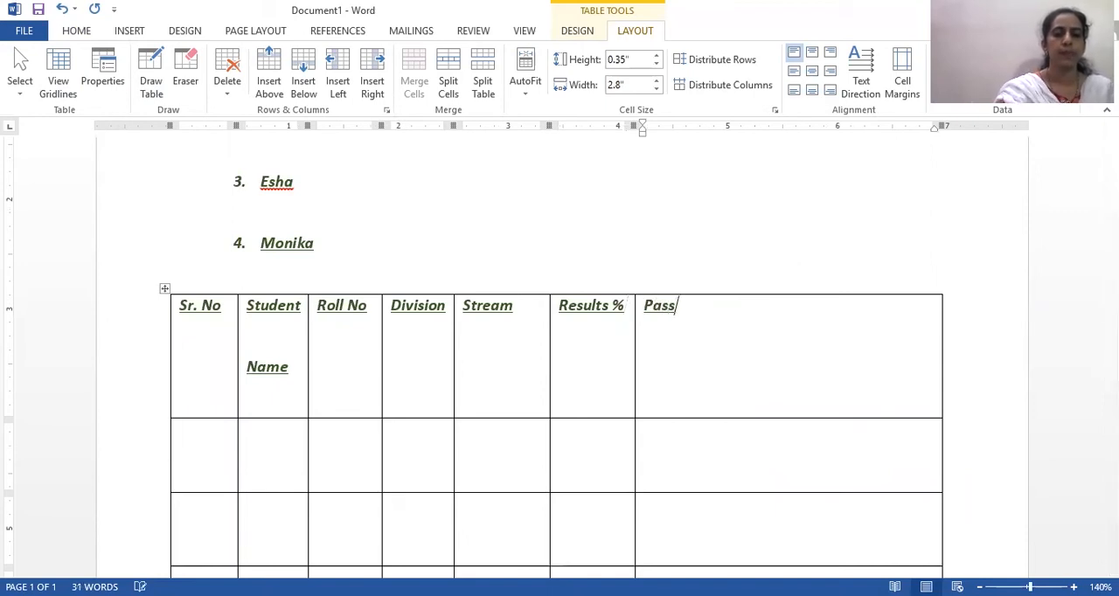
pyautogui.write('/fail')
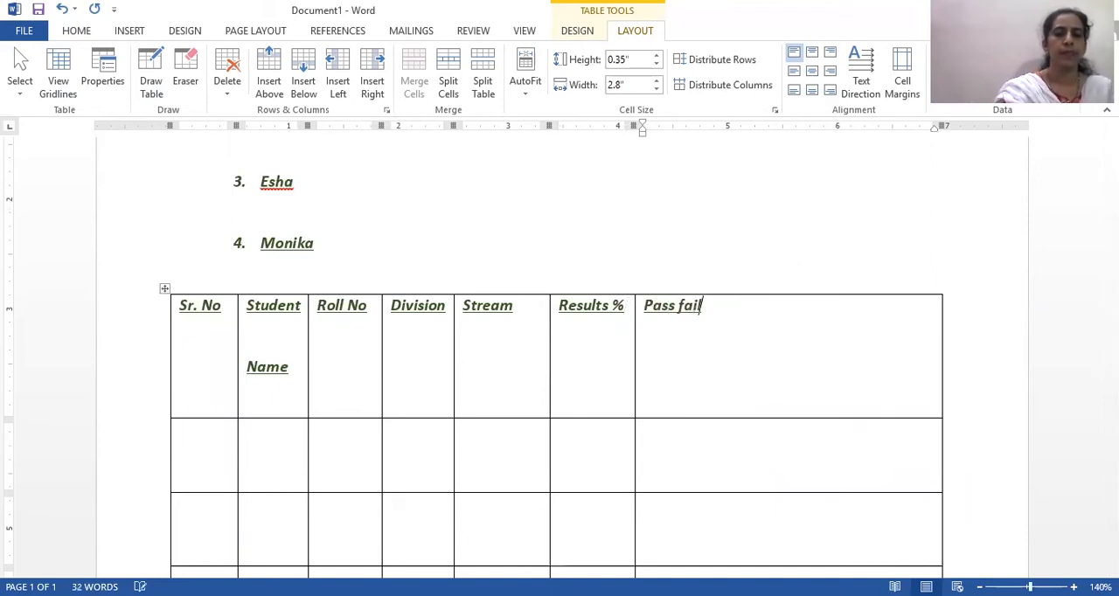
pyautogui.click(677, 306)
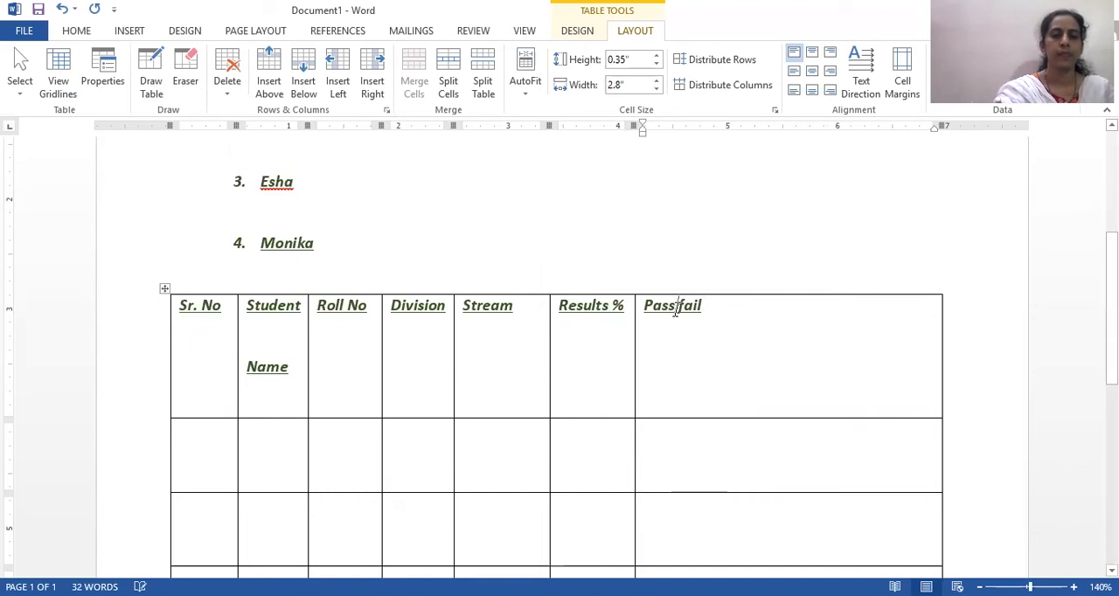
pyautogui.click(724, 305)
pyautogui.write('sta')
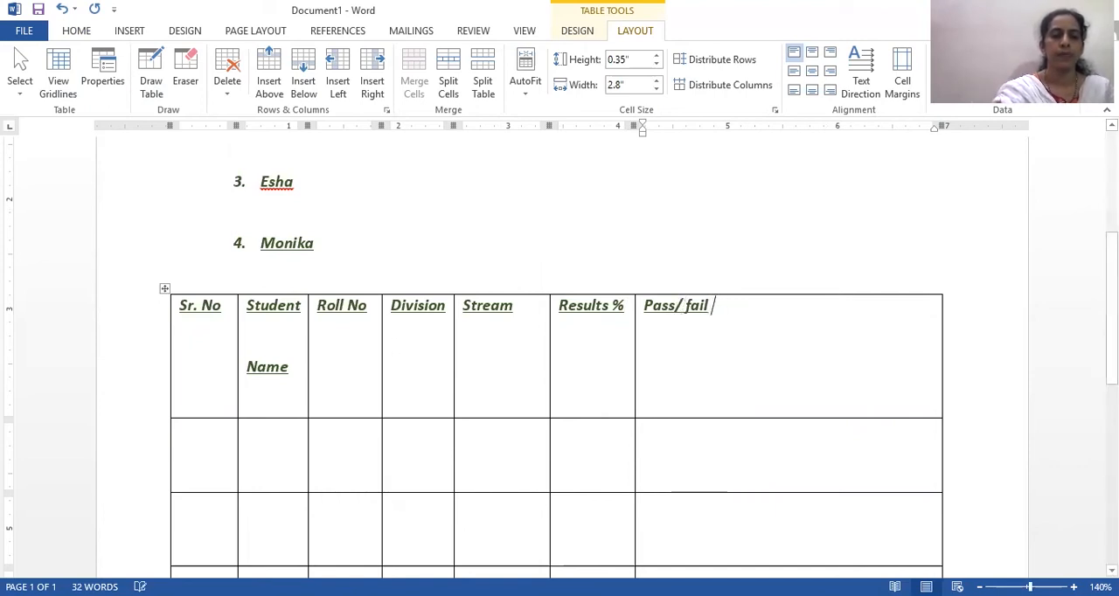
pyautogui.write('tus')
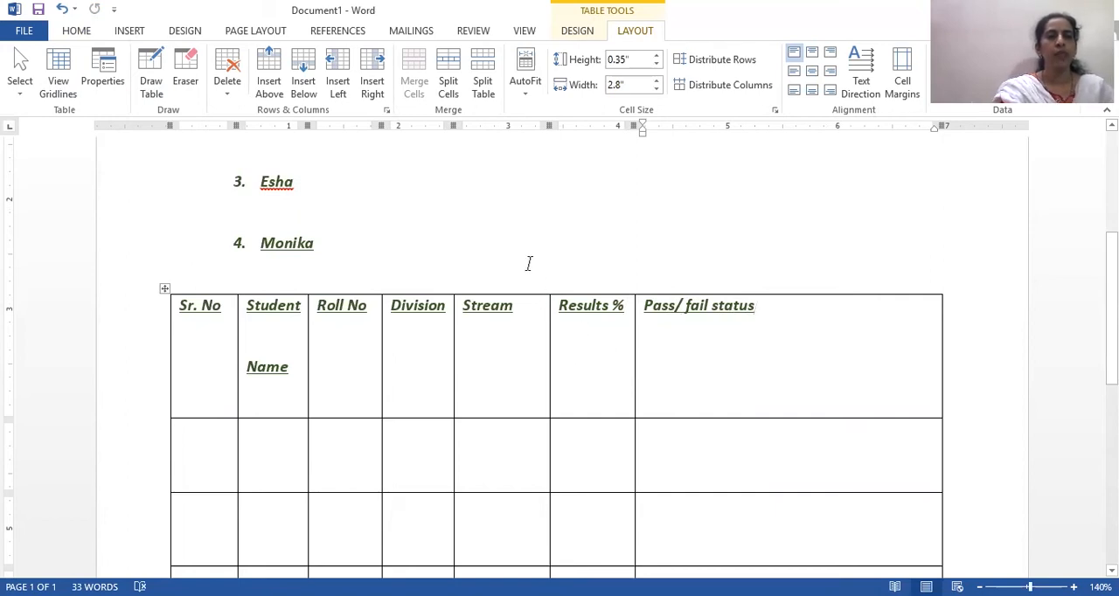
# - Delete the "Pass/ fail status" column from the table
pyautogui.rightClick(710, 329)
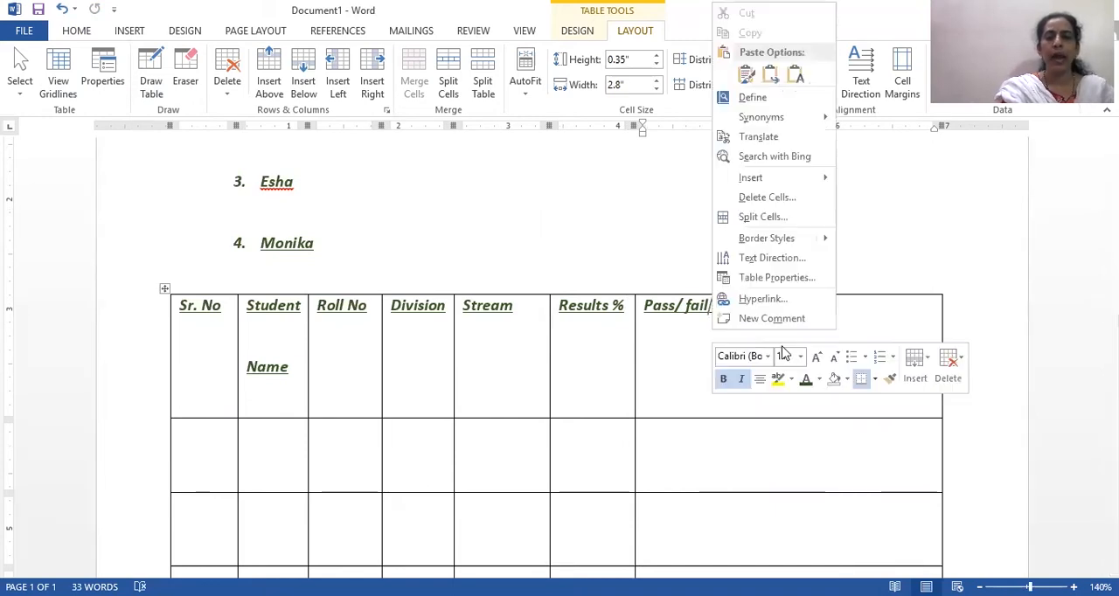
pyautogui.click(959, 361)
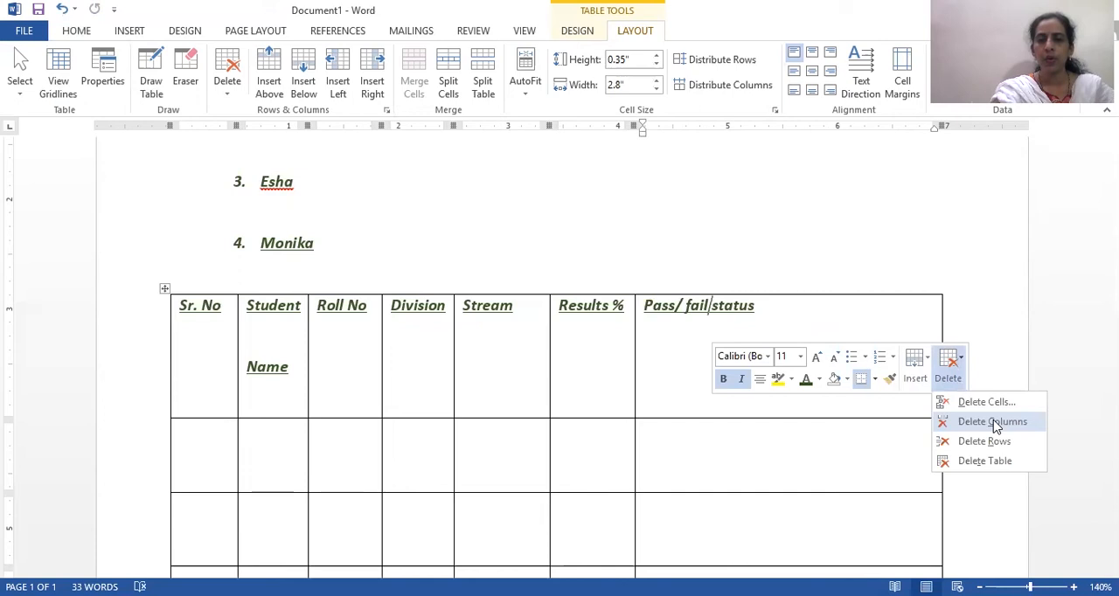
pyautogui.click(995, 422)
# - Delete the table row directly below the heading row
pyautogui.click(561, 429)
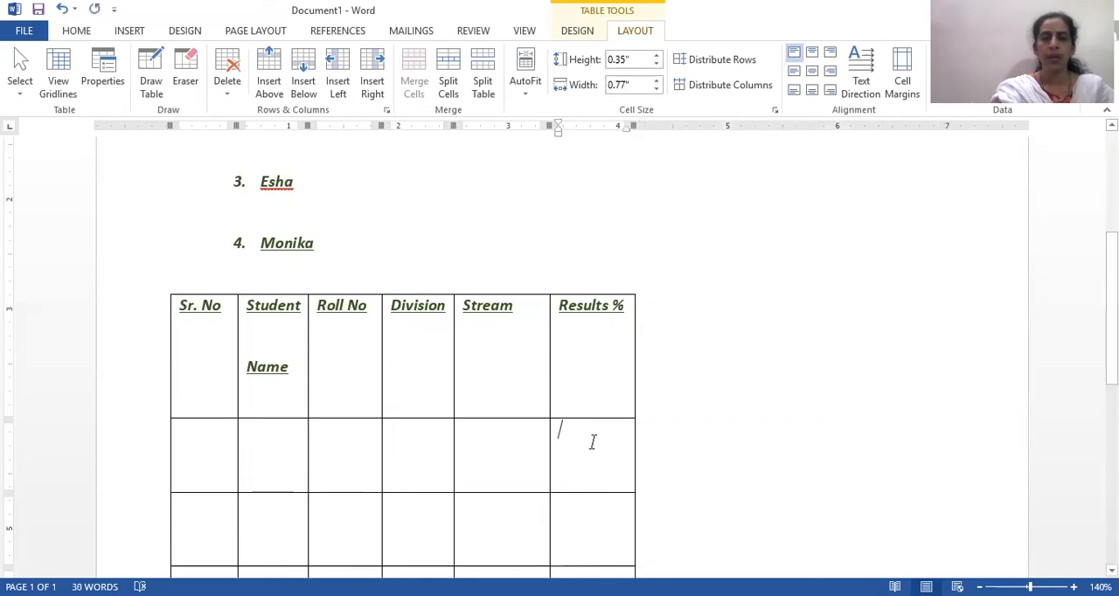
pyautogui.rightClick(593, 443)
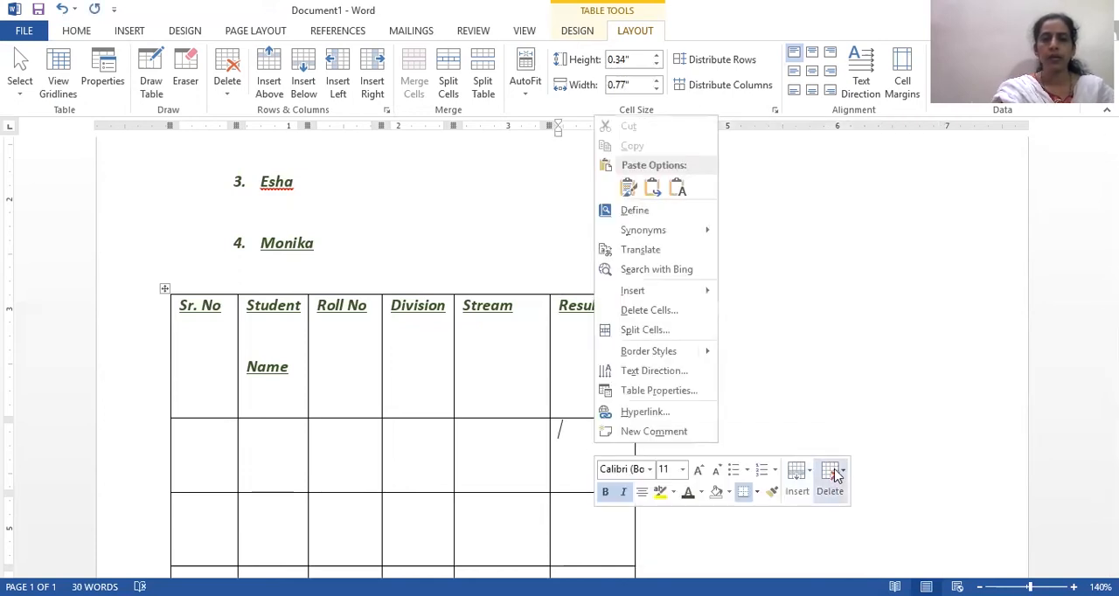
pyautogui.click(845, 474)
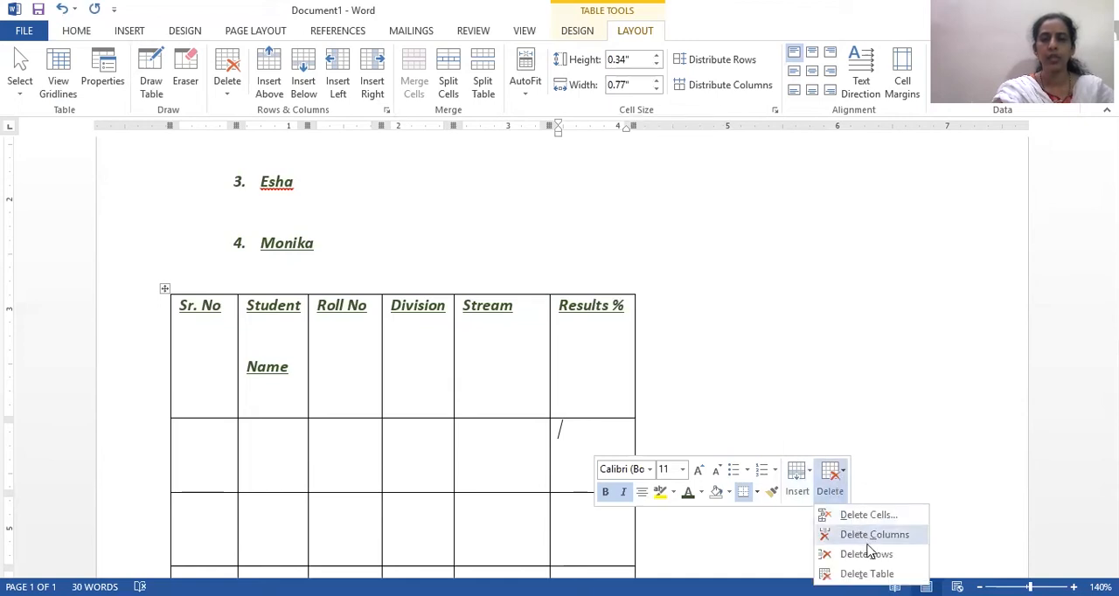
pyautogui.click(869, 555)
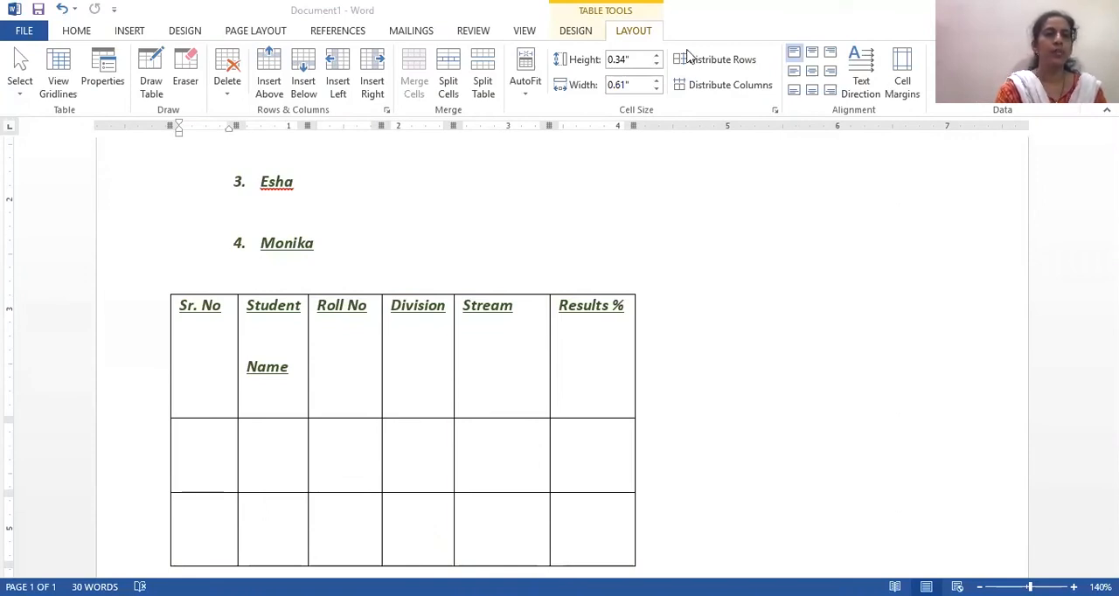
# - Look through the available text styles and the commands for inserting illustrations and other objects
pyautogui.click(77, 31)
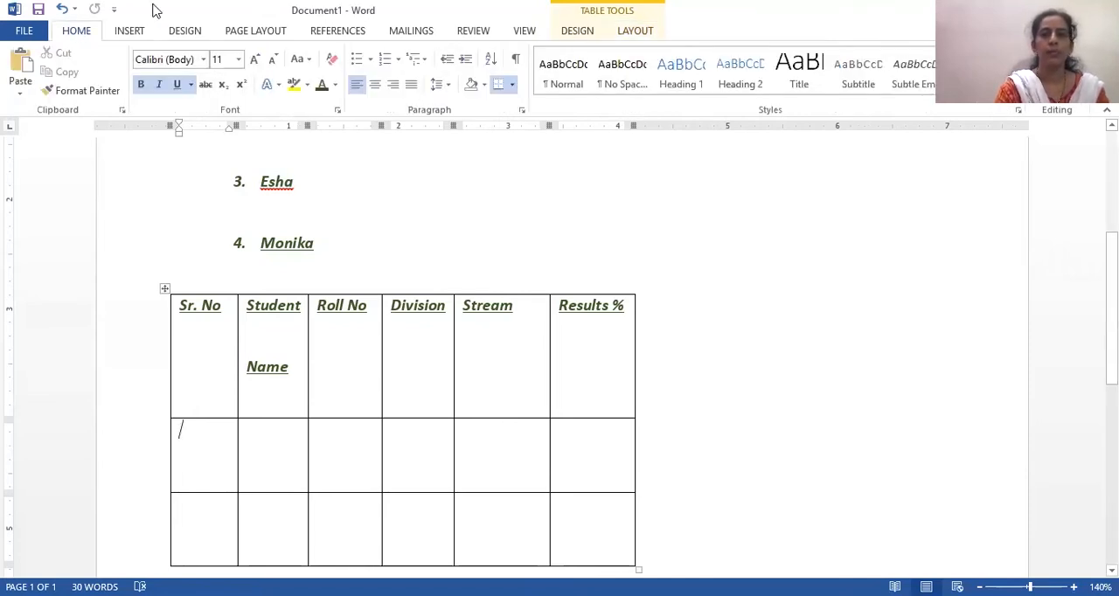
pyautogui.click(867, 152)
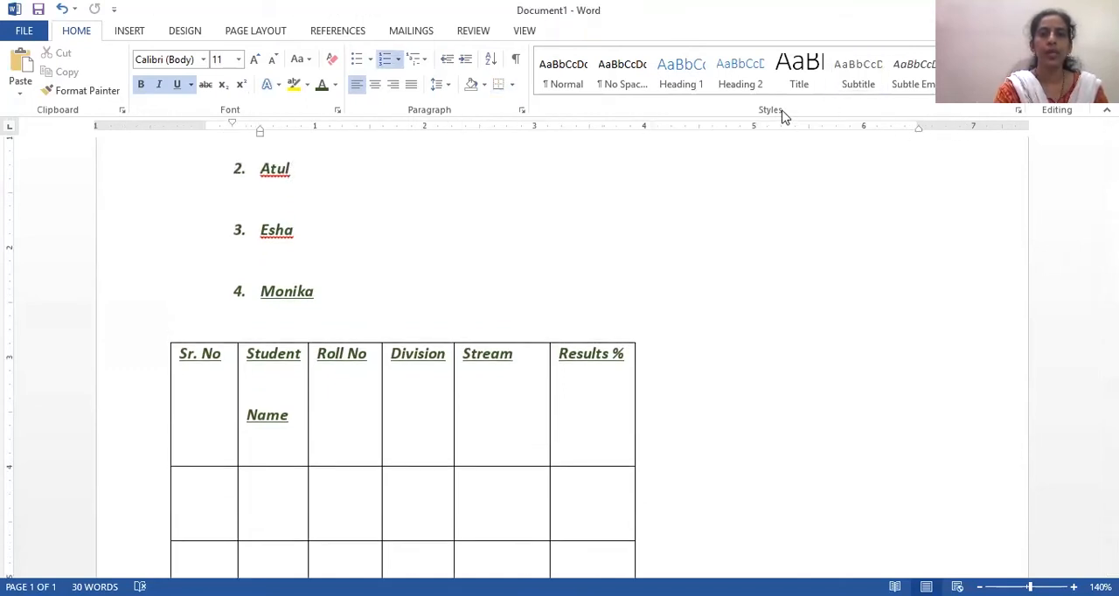
pyautogui.click(578, 70)
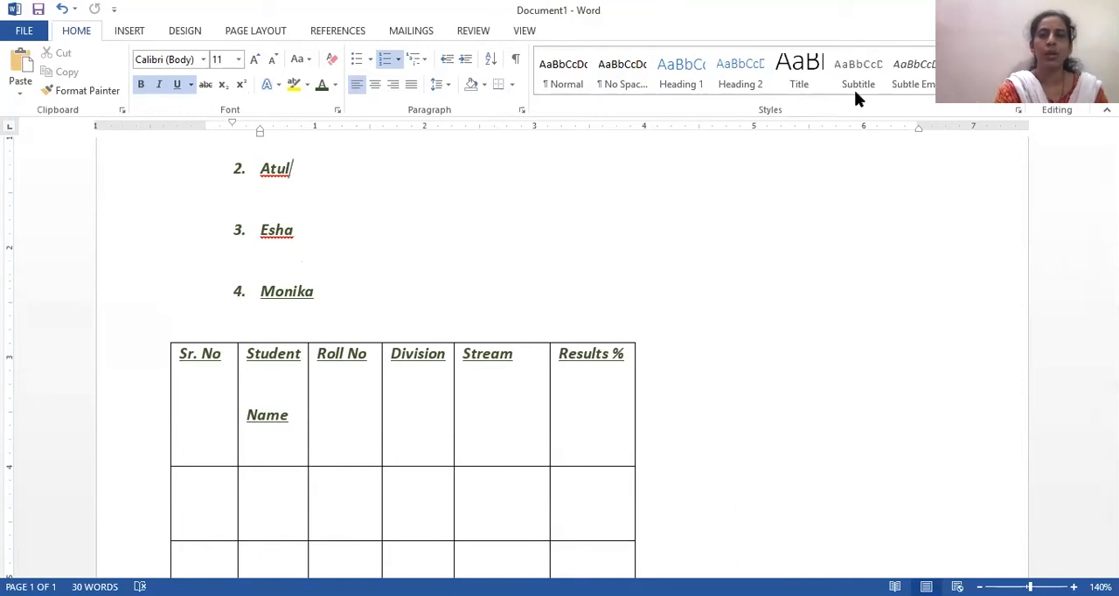
pyautogui.scroll(-1, 859, 72)
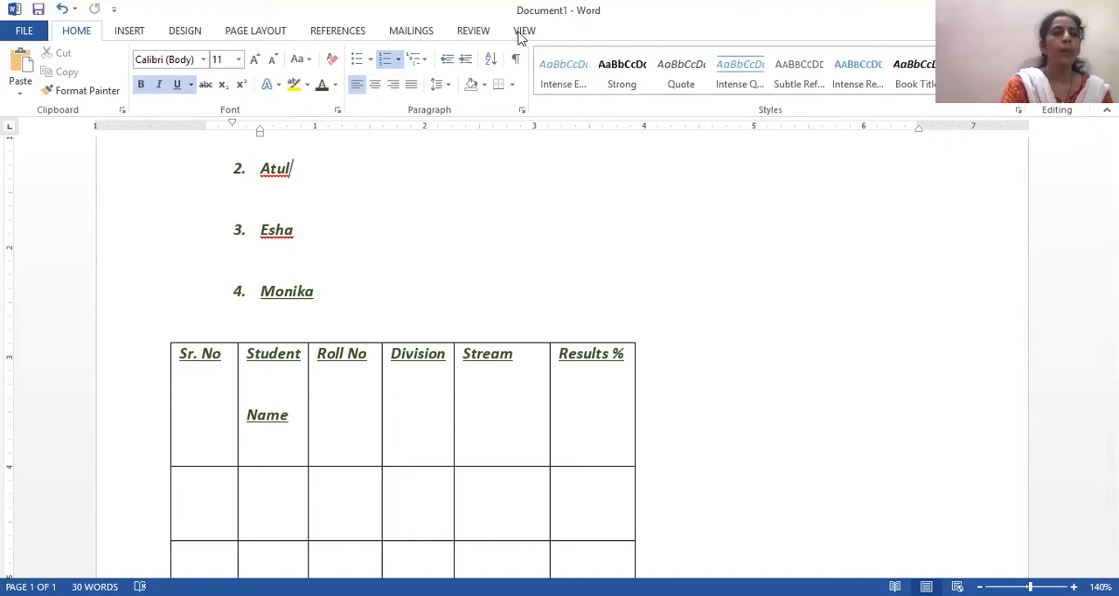
pyautogui.click(129, 33)
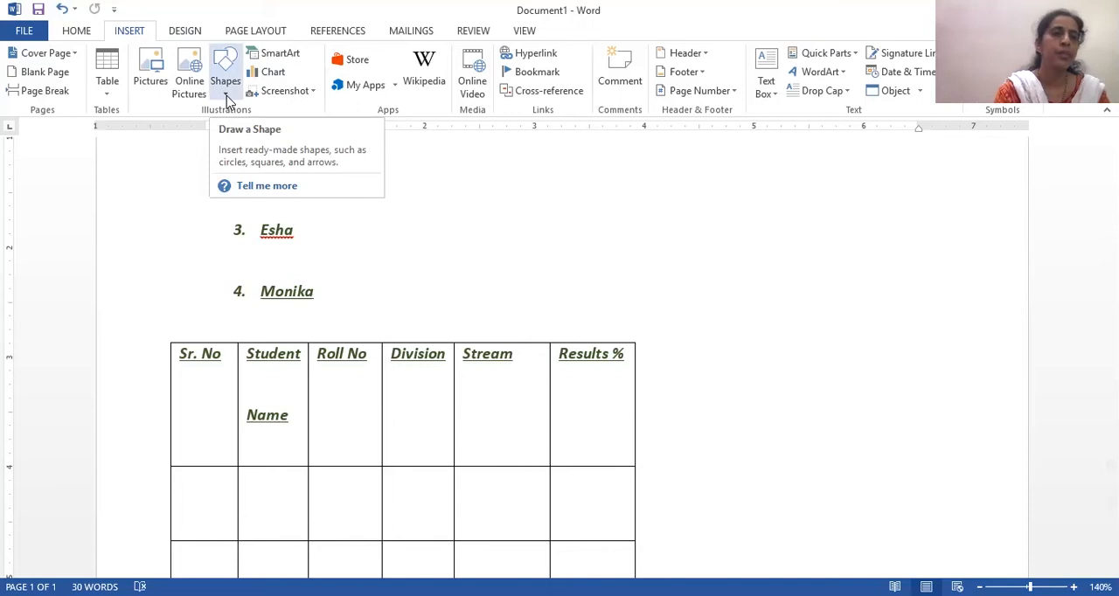
# - Insert a Basic Cycle SmartArt graphic from the Cycle category after the second numbered list item
pyautogui.click(278, 56)
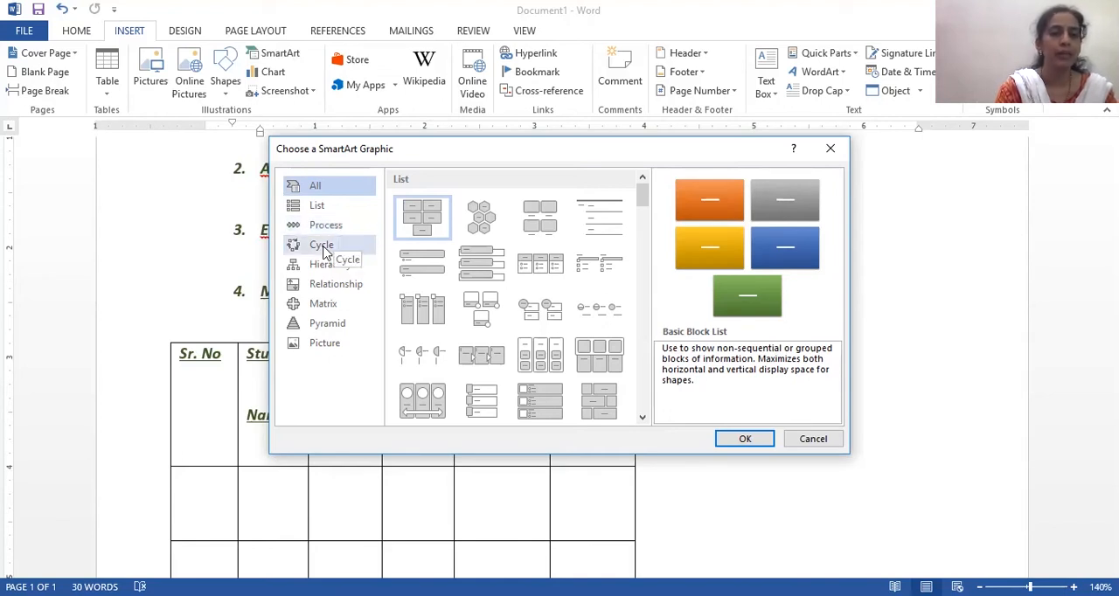
pyautogui.click(324, 250)
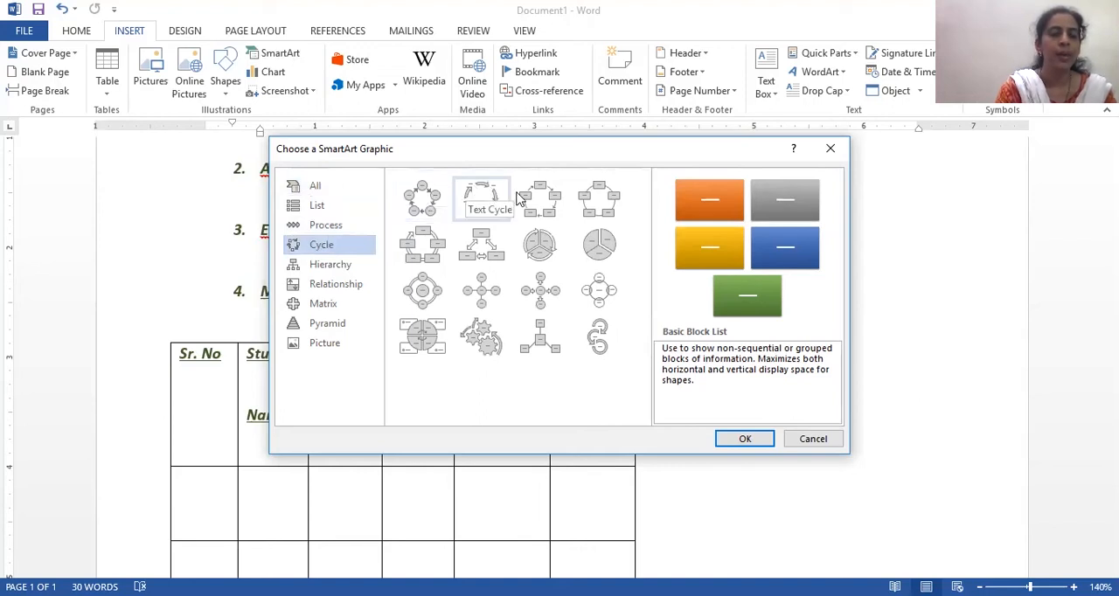
pyautogui.click(426, 200)
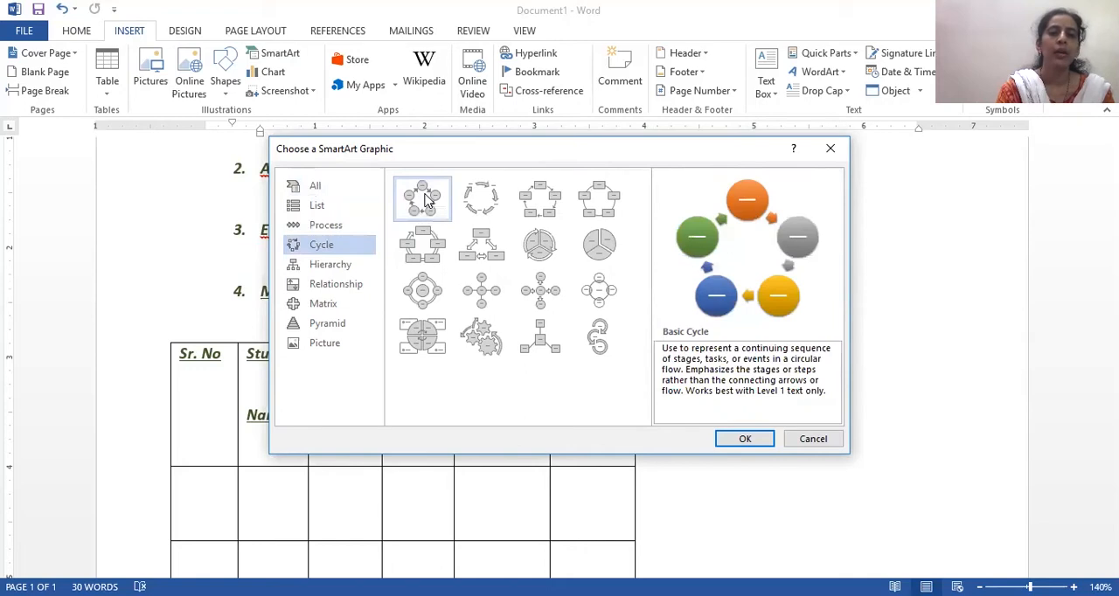
pyautogui.click(745, 439)
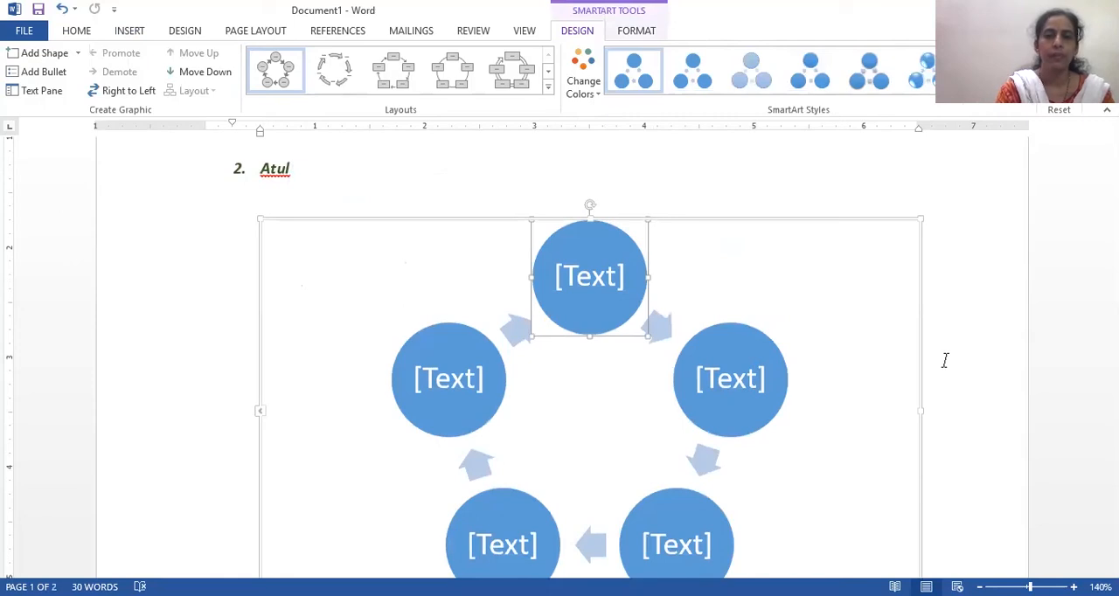
# - Label the cycle's circles clockwise from the topmost one as "Planning", "Organising" and "Directing", continuing to the fourth circle
pyautogui.click(578, 276)
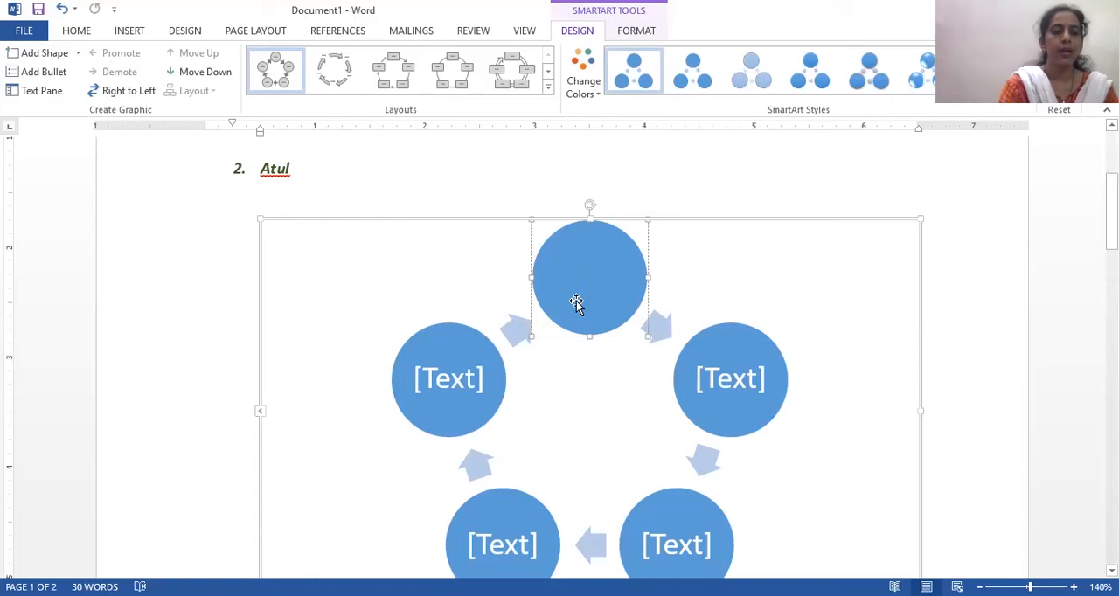
pyautogui.write('Plann')
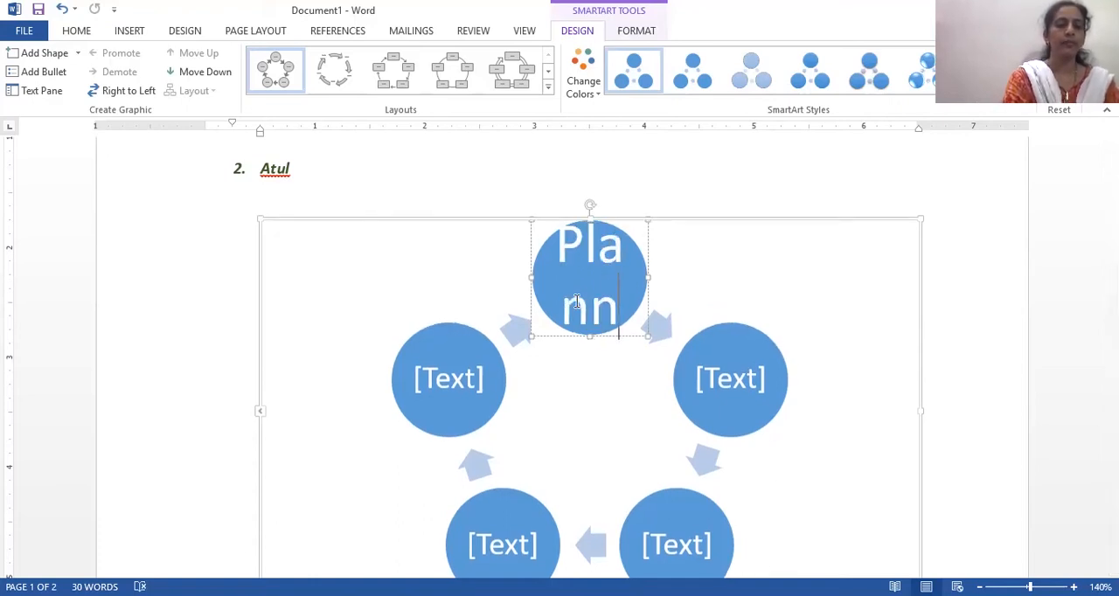
pyautogui.write('ing')
pyautogui.click(722, 381)
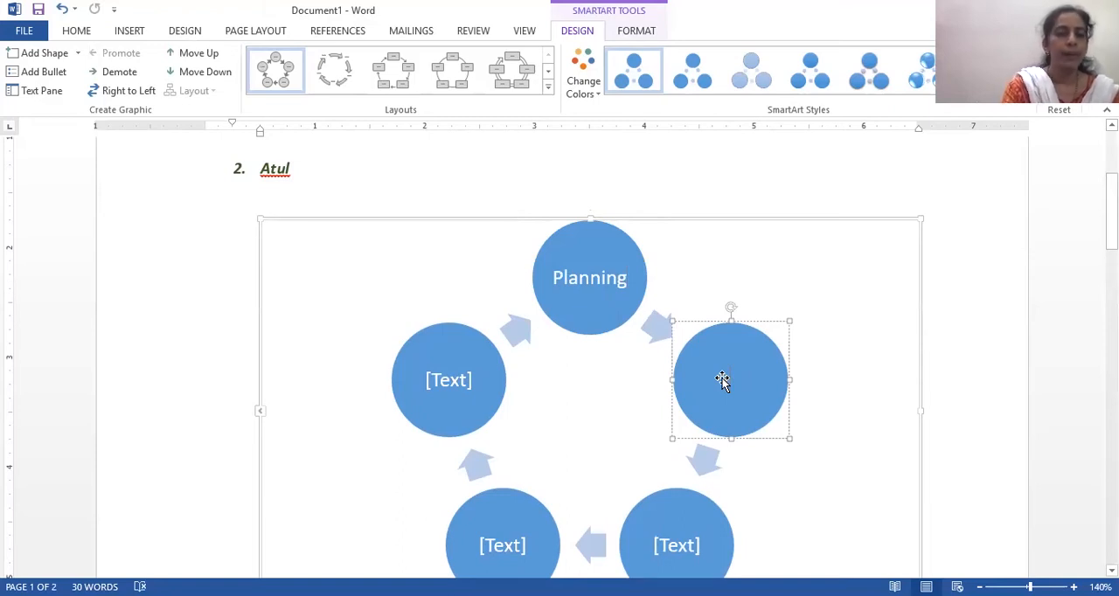
pyautogui.write('Orga')
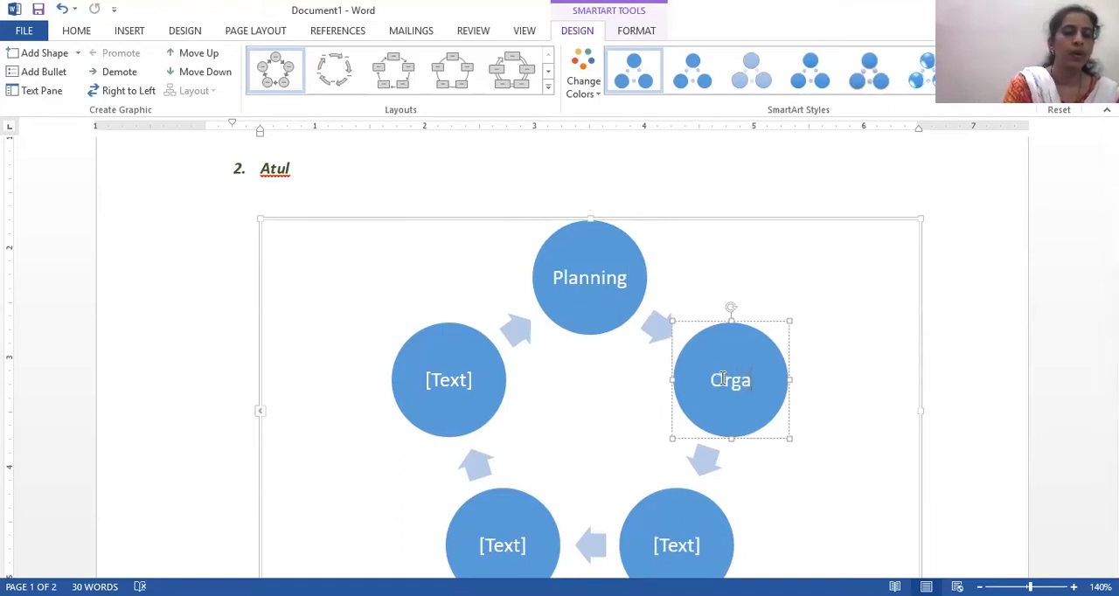
pyautogui.write('nising')
pyautogui.click(679, 547)
pyautogui.write('Directing')
pyautogui.click(507, 546)
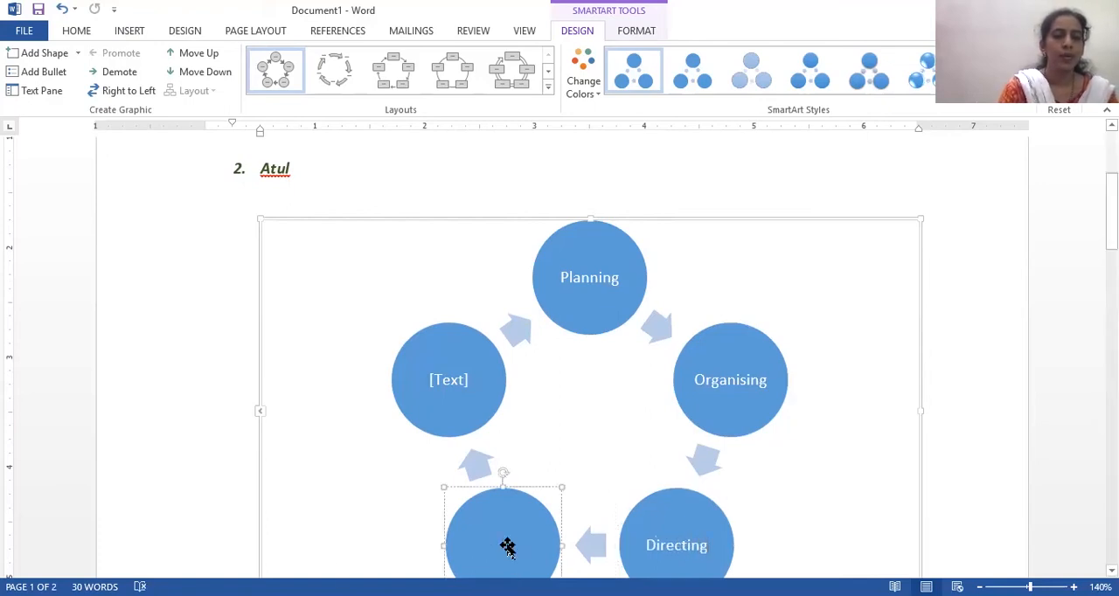
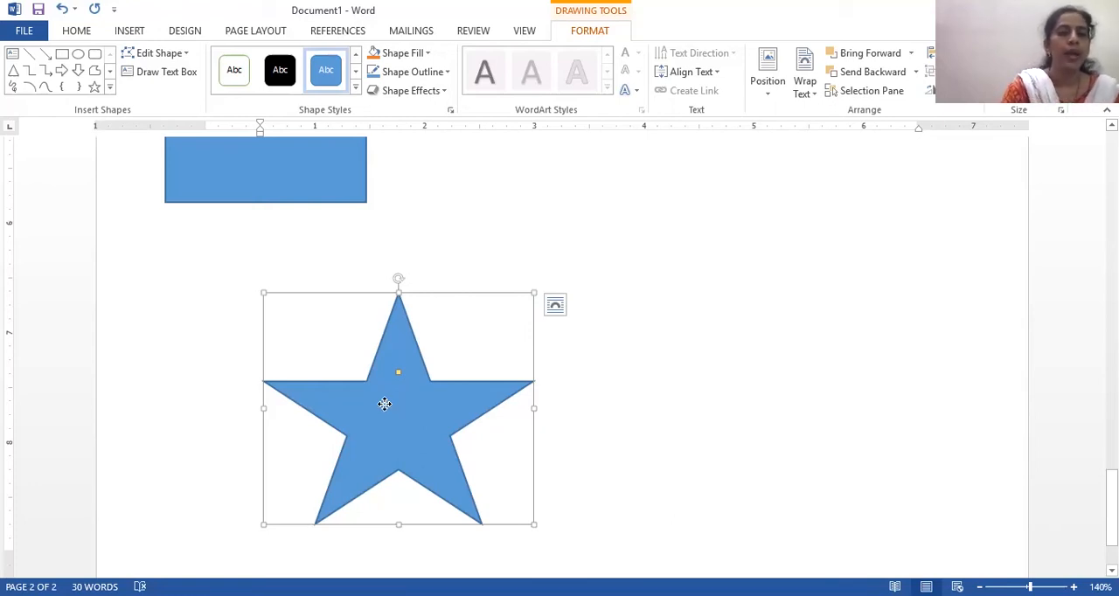
# - Add a woman's full name, preceded by the title "Ms.", as text inside the star shape
pyautogui.rightClick(404, 368)
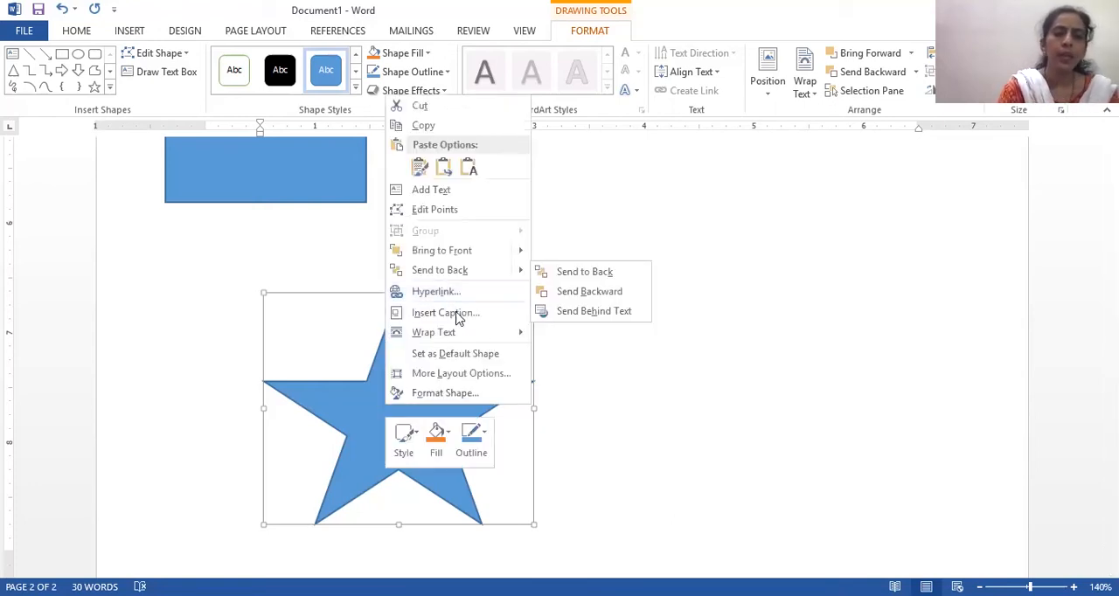
pyautogui.click(443, 189)
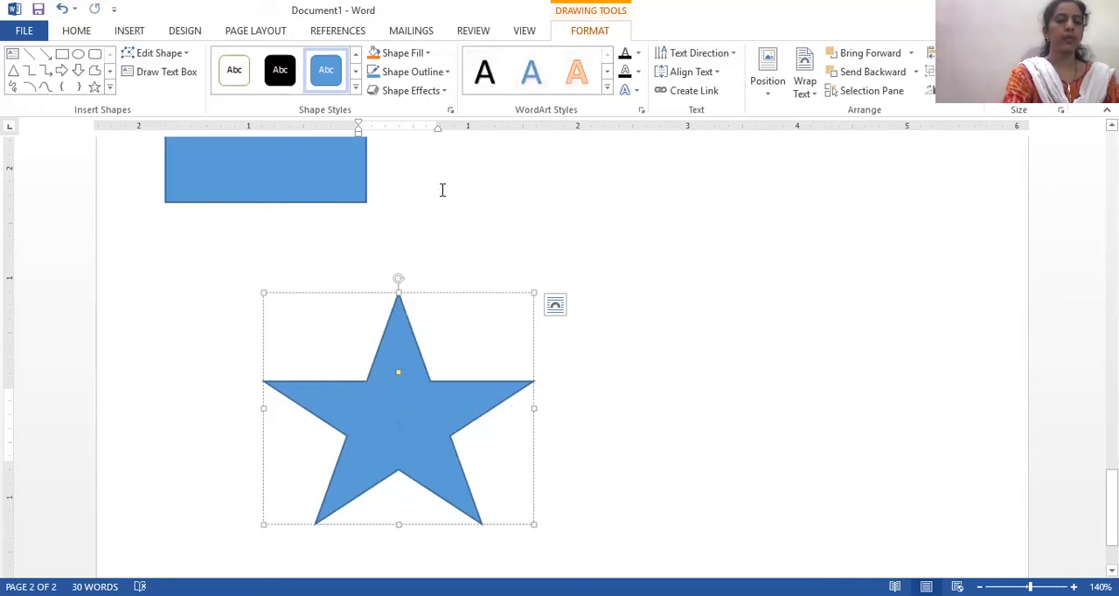
pyautogui.write('Ms.')
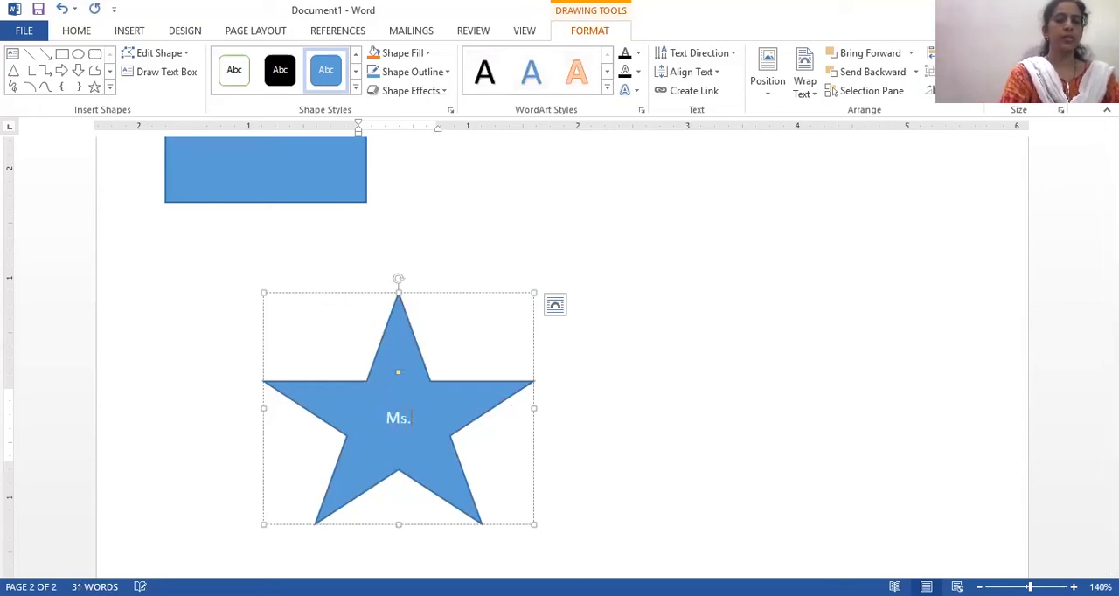
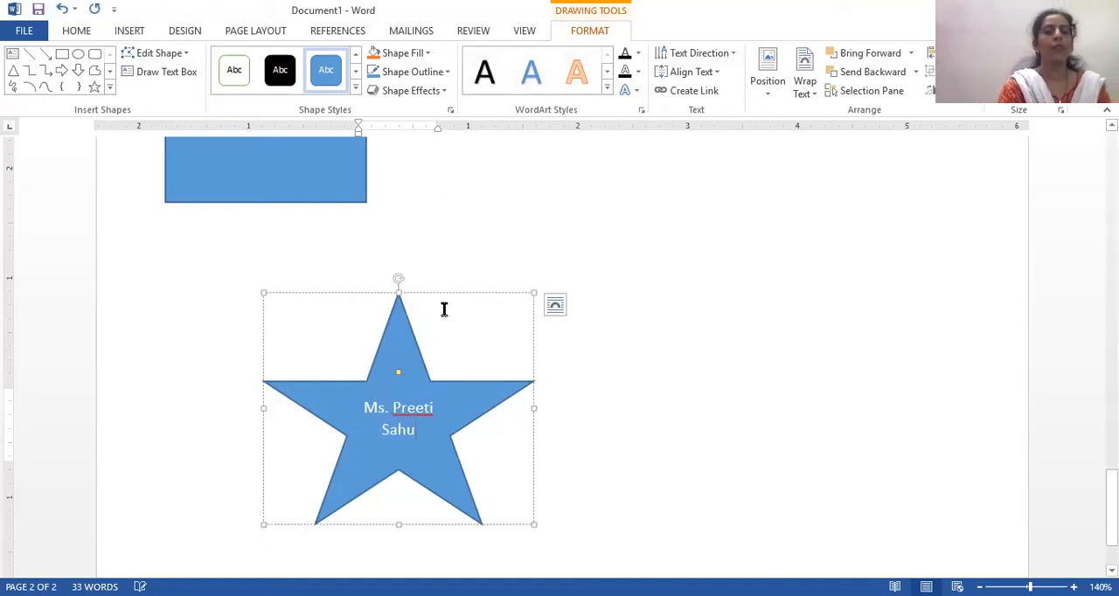
# - Fill the star shape with the standard light blue colour
pyautogui.click(411, 357)
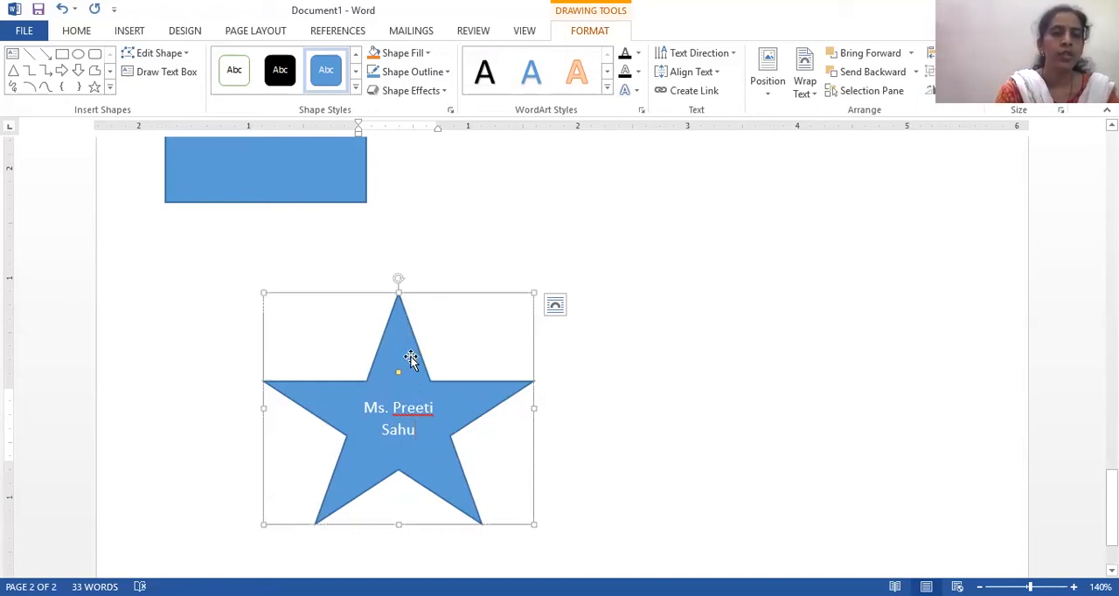
pyautogui.rightClick(449, 318)
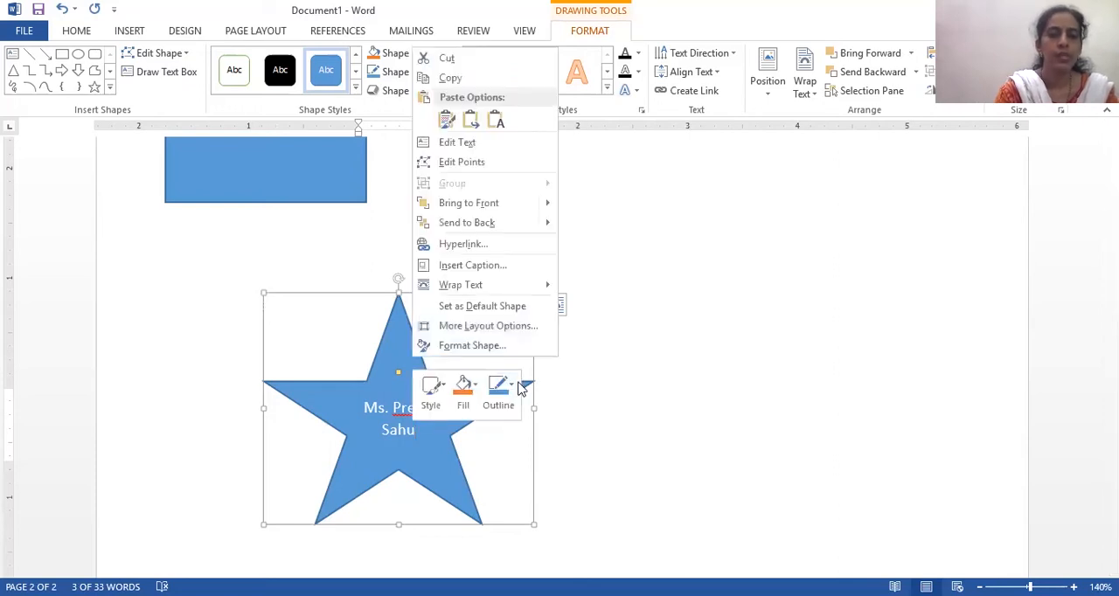
pyautogui.click(471, 392)
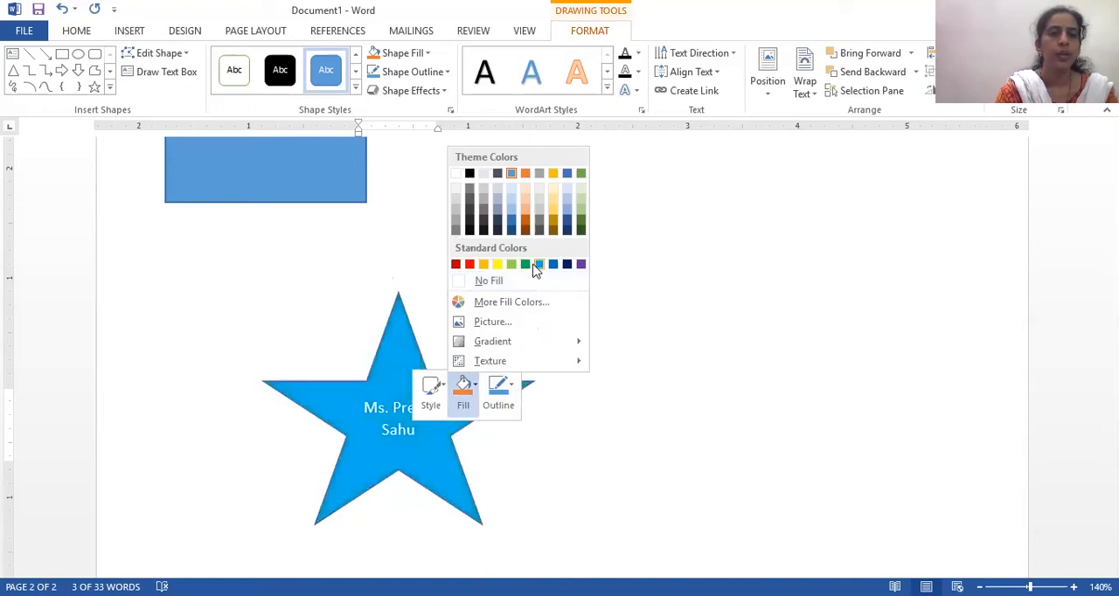
pyautogui.click(533, 265)
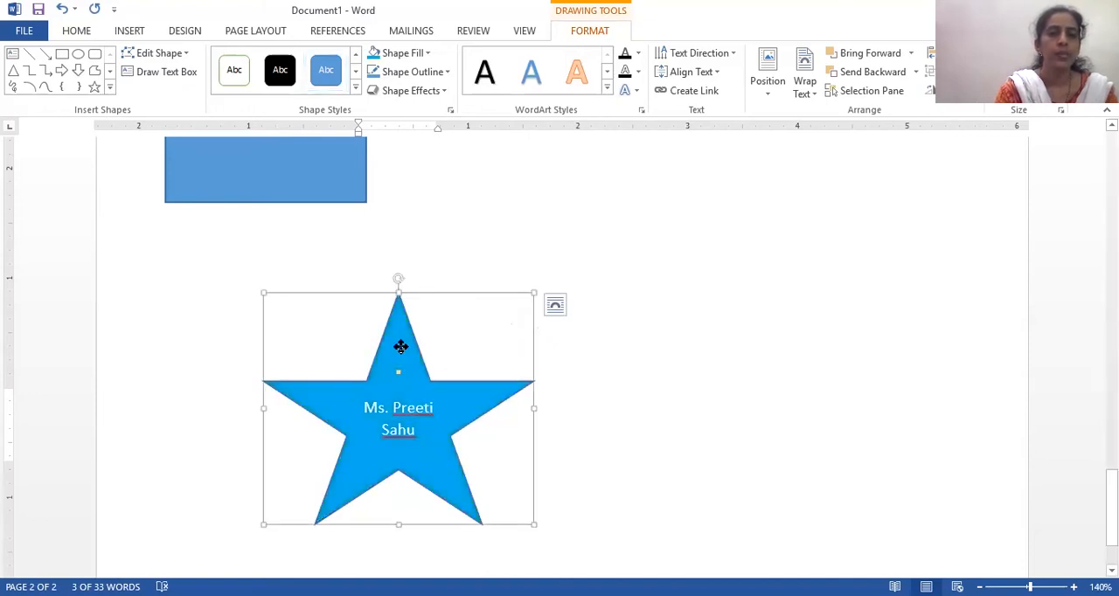
# - Fill the star shape with the standard yellow colour
pyautogui.rightClick(400, 347)
pyautogui.click(468, 380)
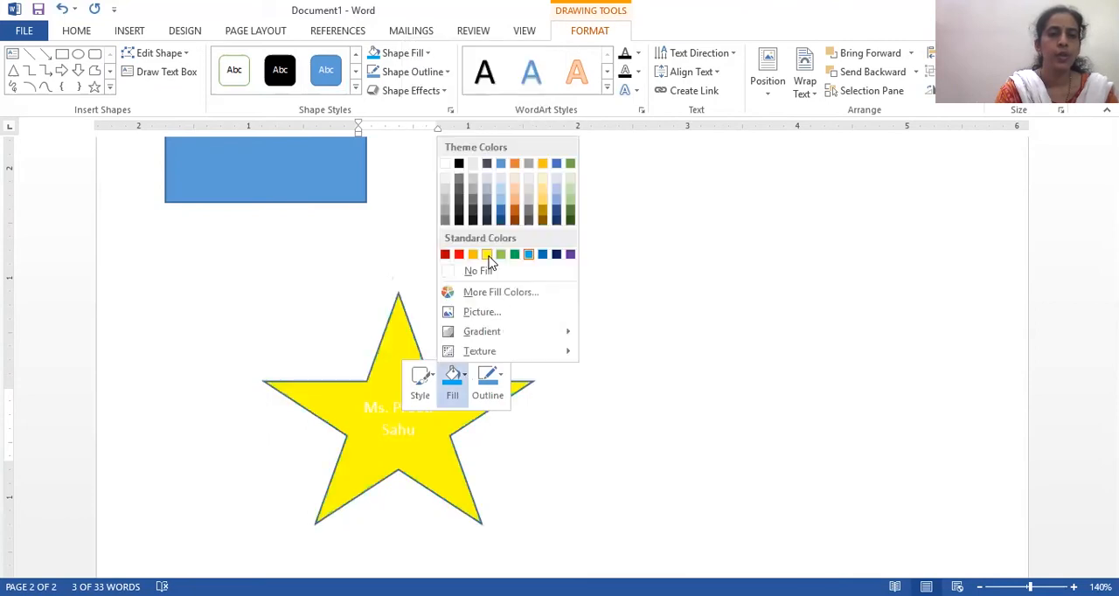
pyautogui.click(487, 256)
# - Colour the name inside the star black and give the star a red outline
pyautogui.moveTo(366, 405); pyautogui.dragTo(419, 435)
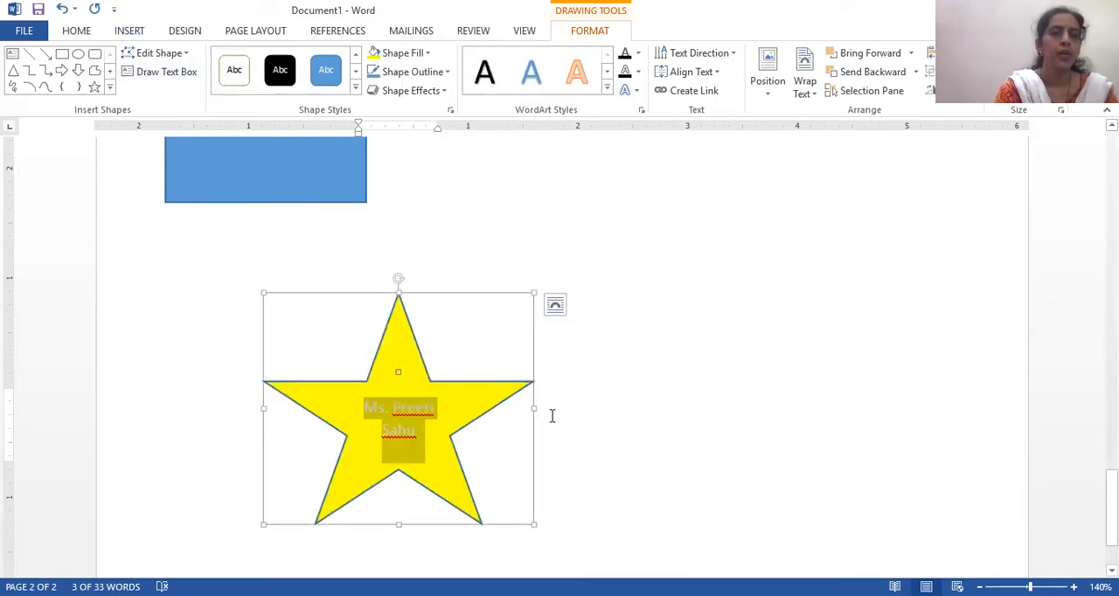
pyautogui.rightClick(409, 429)
pyautogui.click(516, 473)
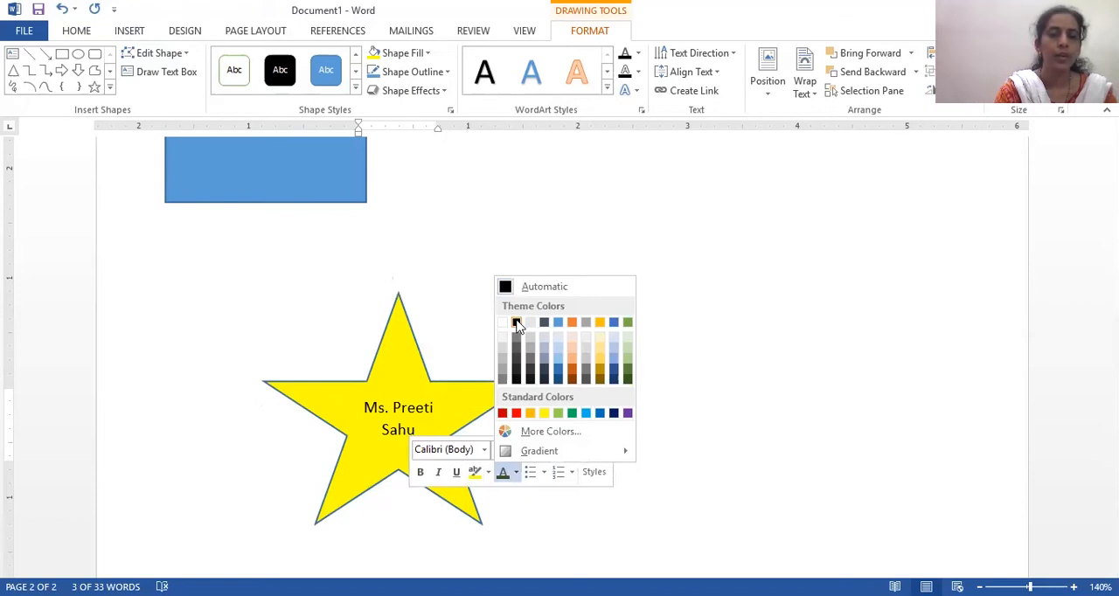
pyautogui.click(517, 325)
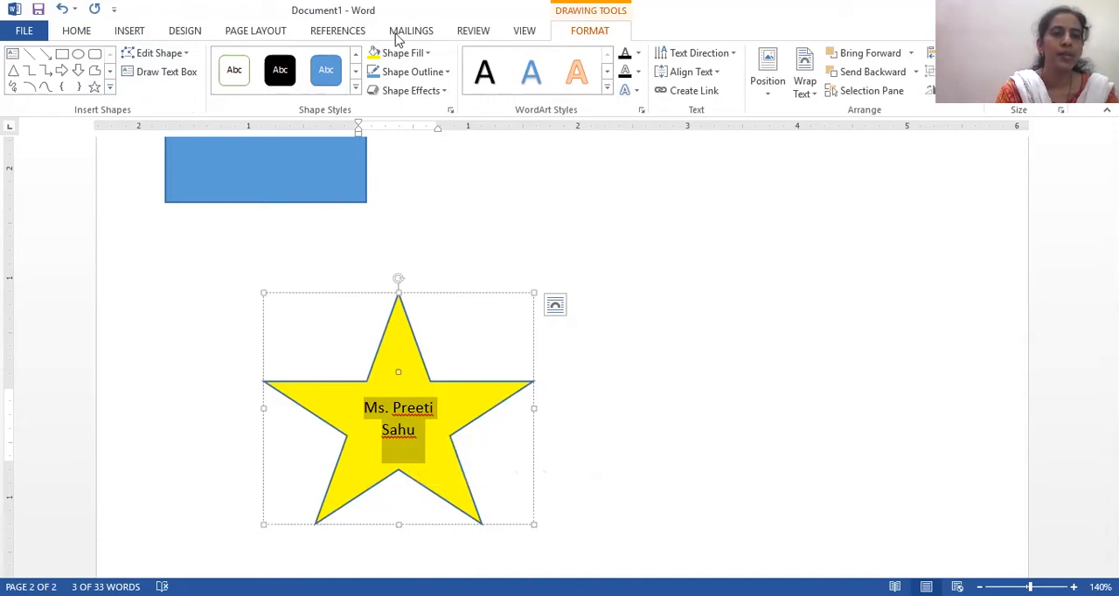
pyautogui.click(448, 73)
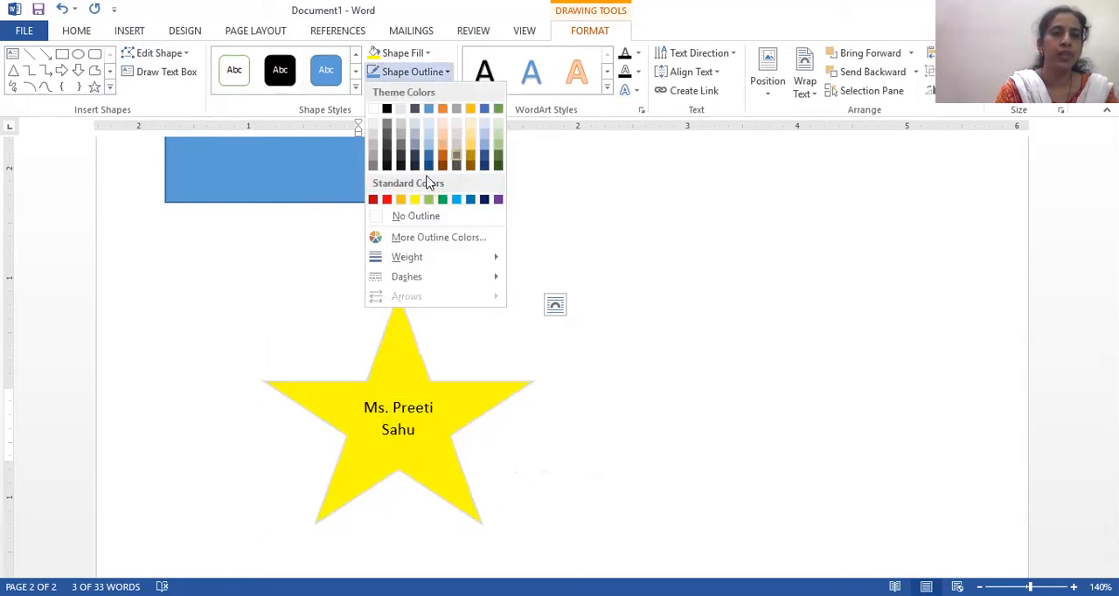
pyautogui.click(387, 199)
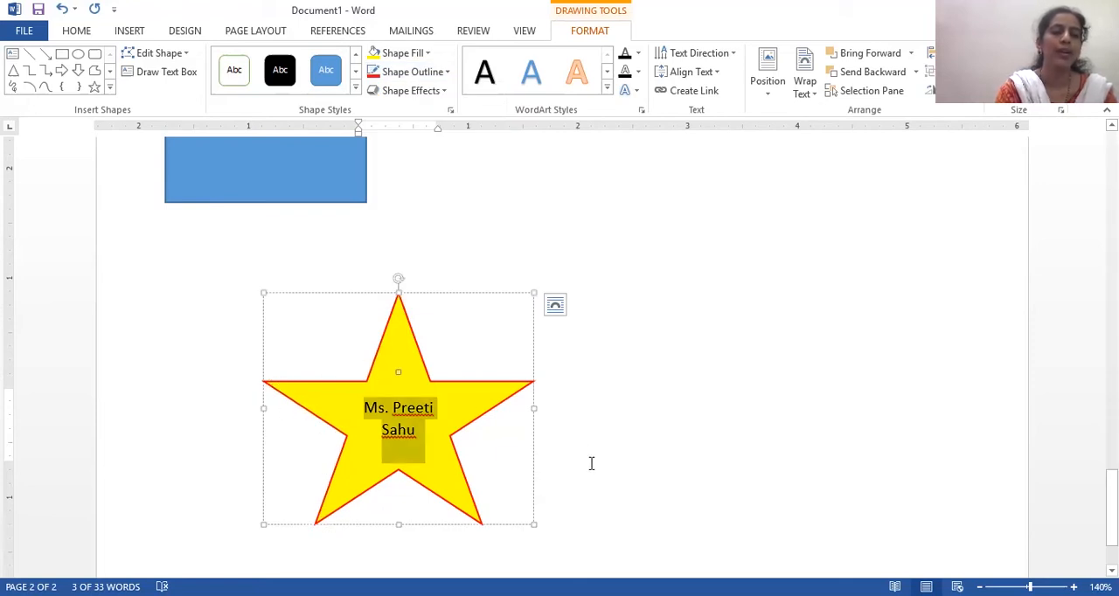
# - Apply a 3-D rotation effect from the Parallel presets to the star and deselect it
pyautogui.click(443, 91)
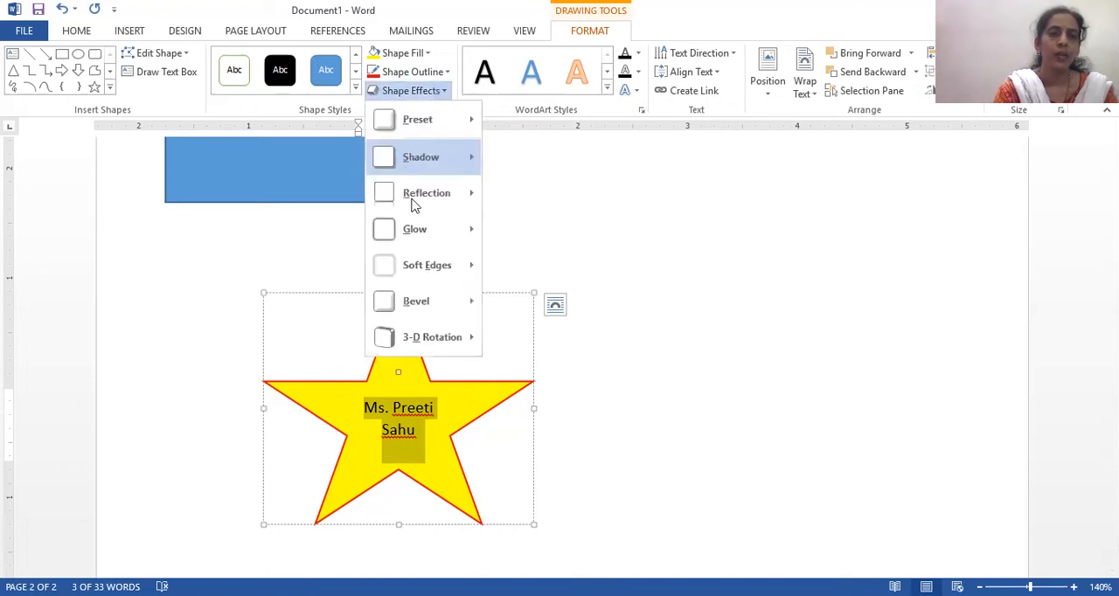
pyautogui.click(418, 303)
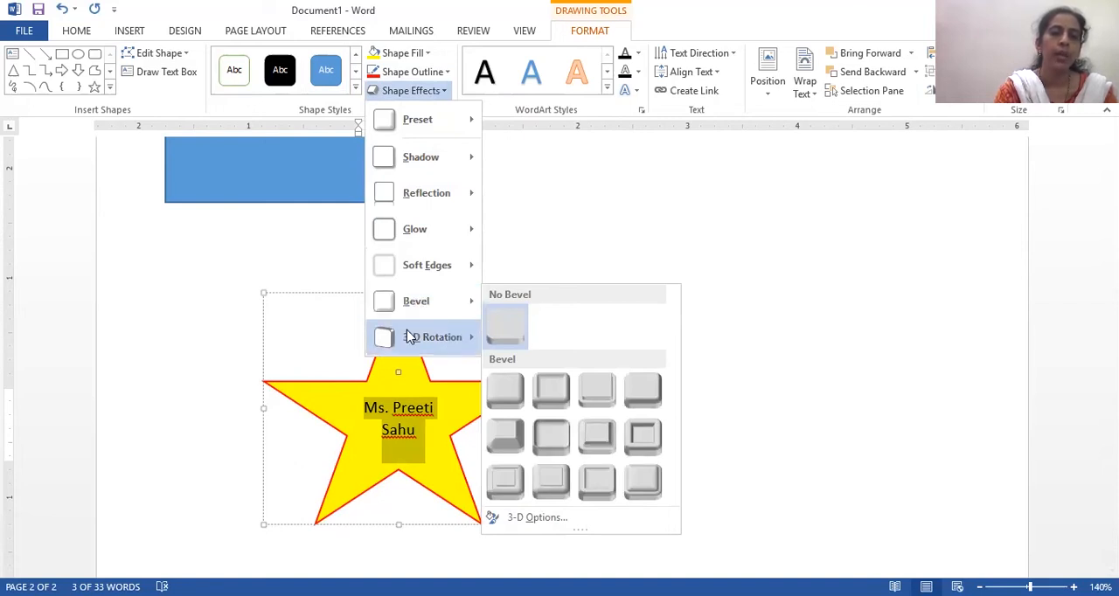
pyautogui.click(411, 337)
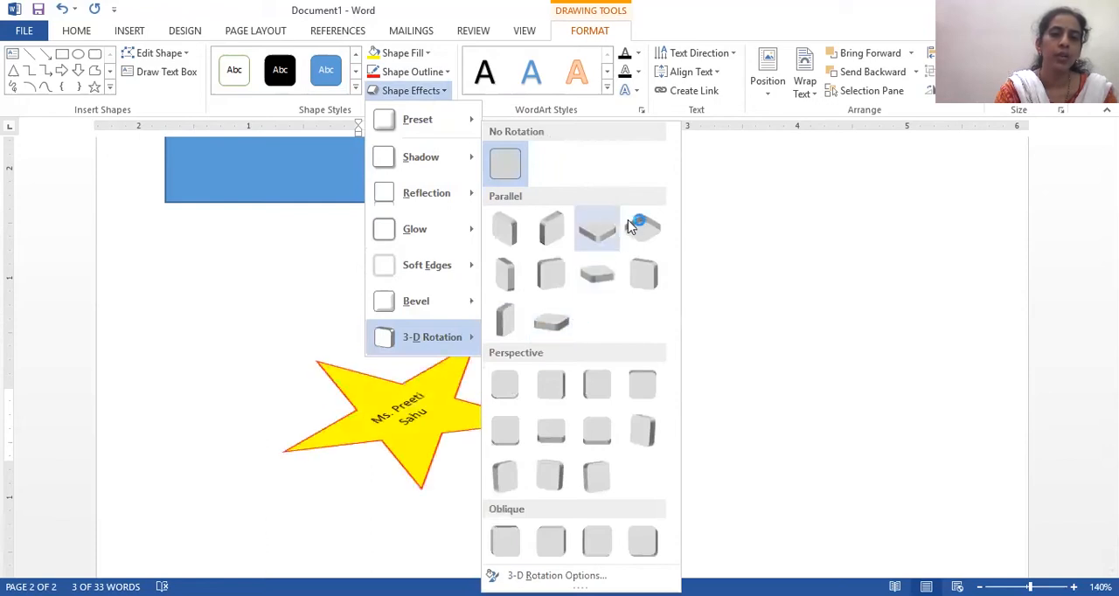
pyautogui.click(641, 280)
pyautogui.click(628, 385)
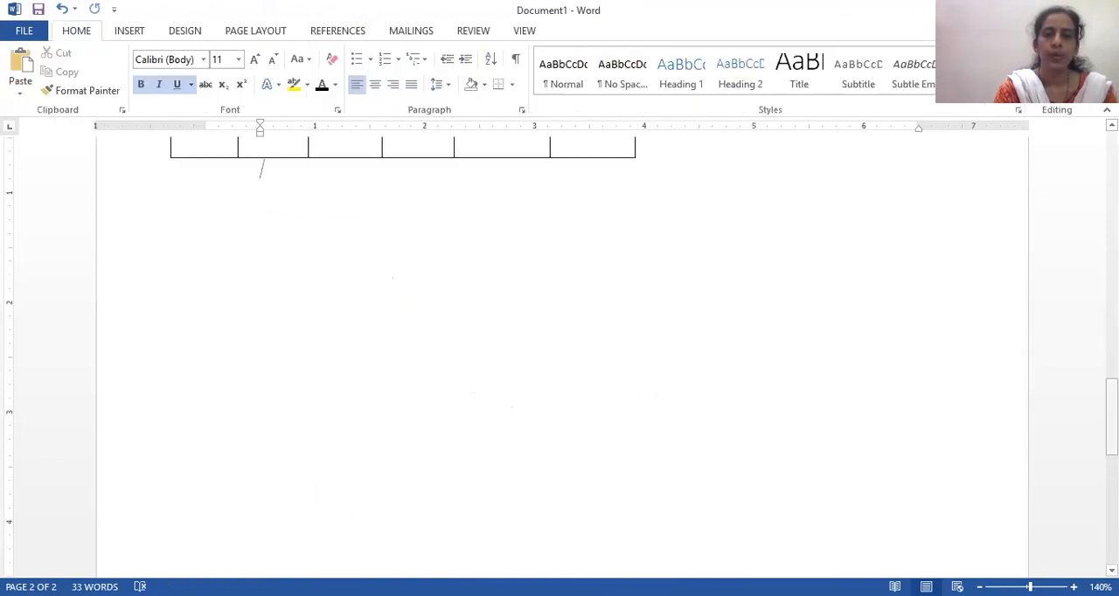
pyautogui.moveTo(1112, 414); pyautogui.dragTo(1112, 496)
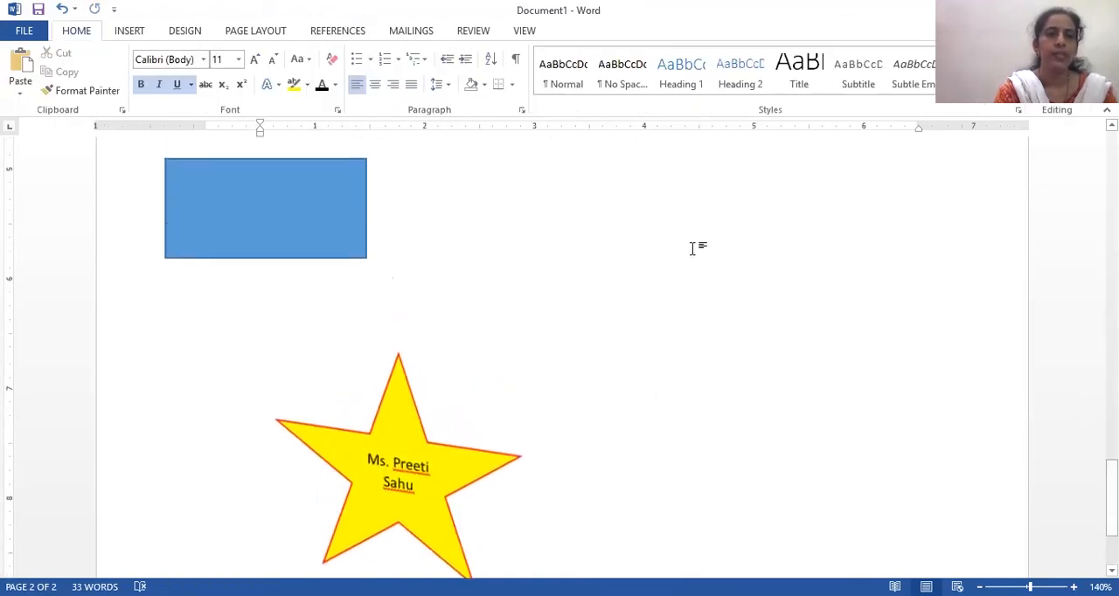
# - Insert the built-in Blank (Three Columns) header, dismissing the template error messages
pyautogui.click(127, 35)
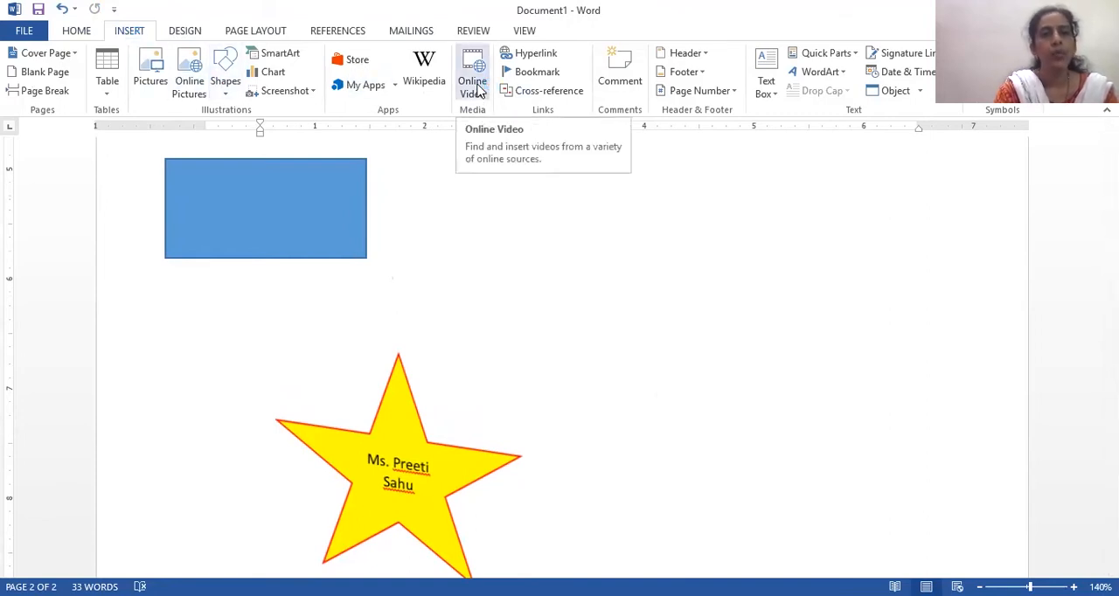
pyautogui.click(693, 53)
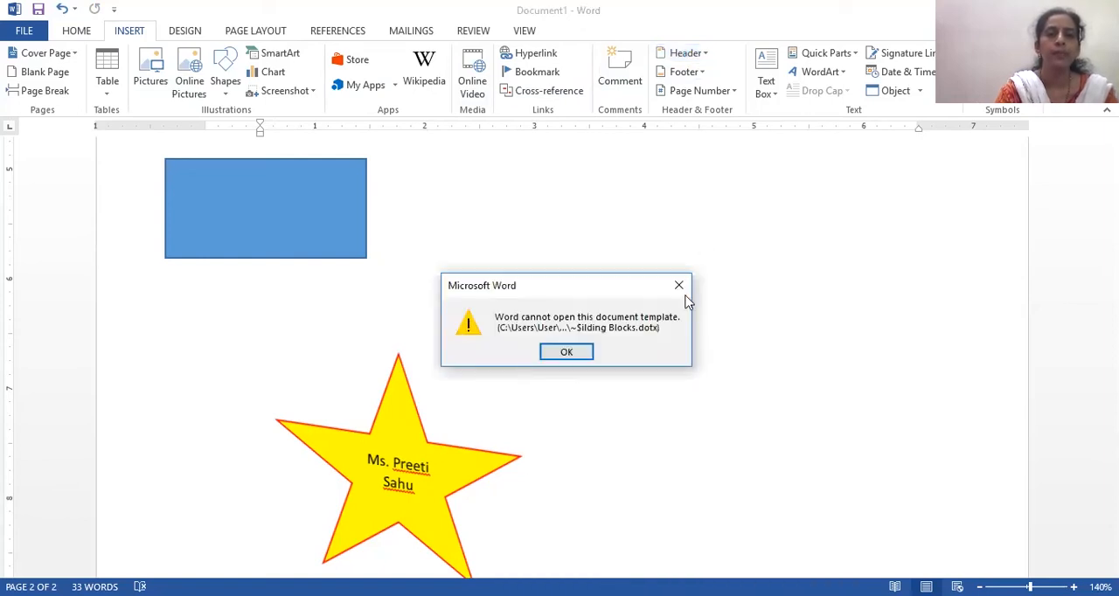
pyautogui.click(679, 286)
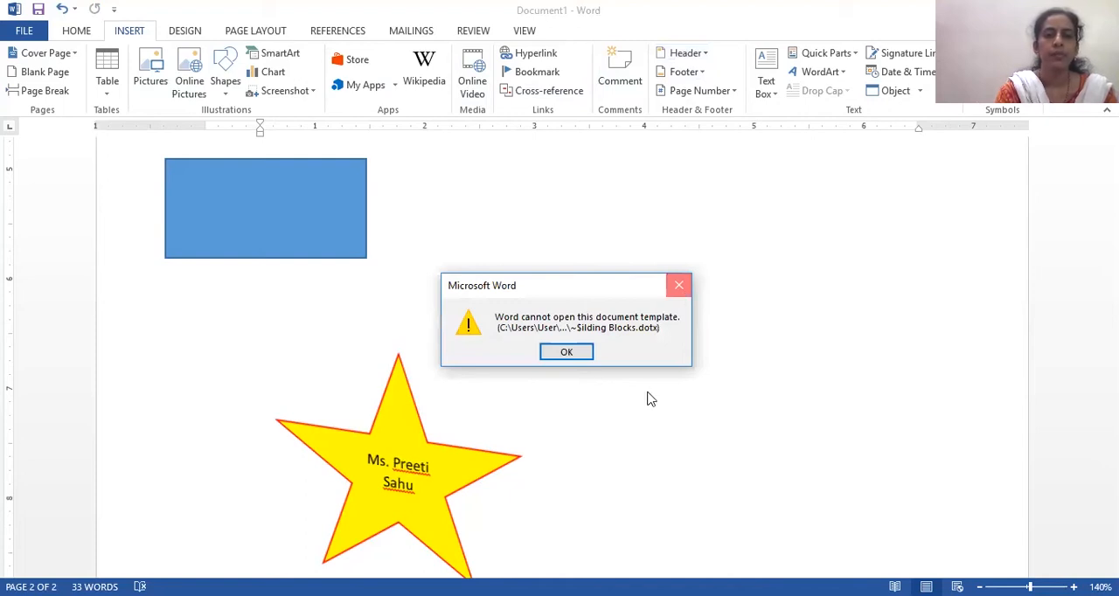
pyautogui.click(567, 354)
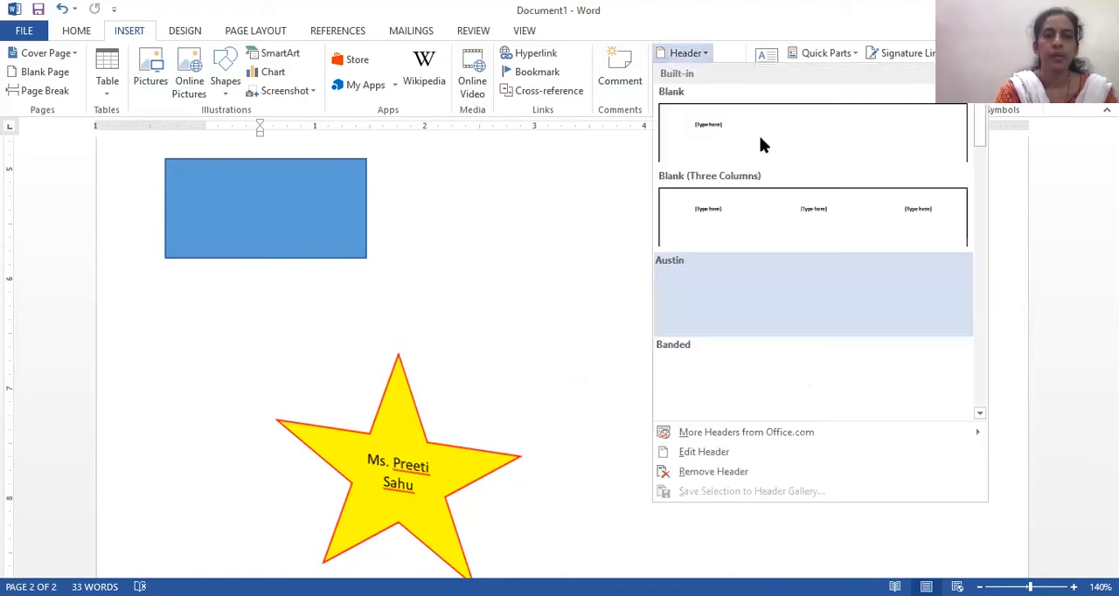
pyautogui.click(785, 206)
# - Enter "Student Name" in the header's first column and remove its leftover placeholder
pyautogui.write('Student Name')
pyautogui.click(314, 215)
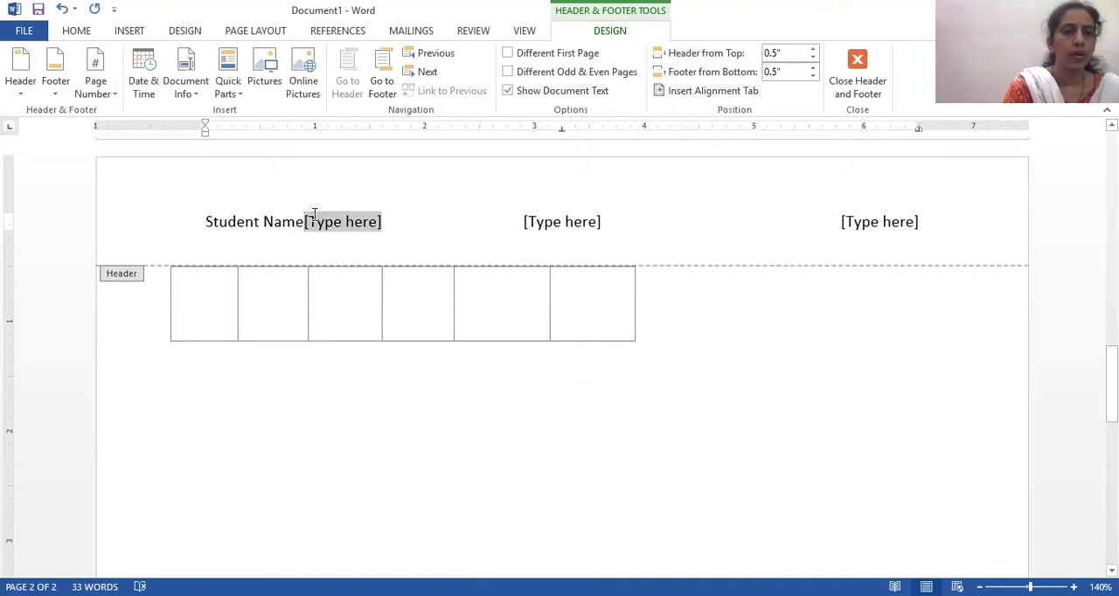
pyautogui.press('Delete')
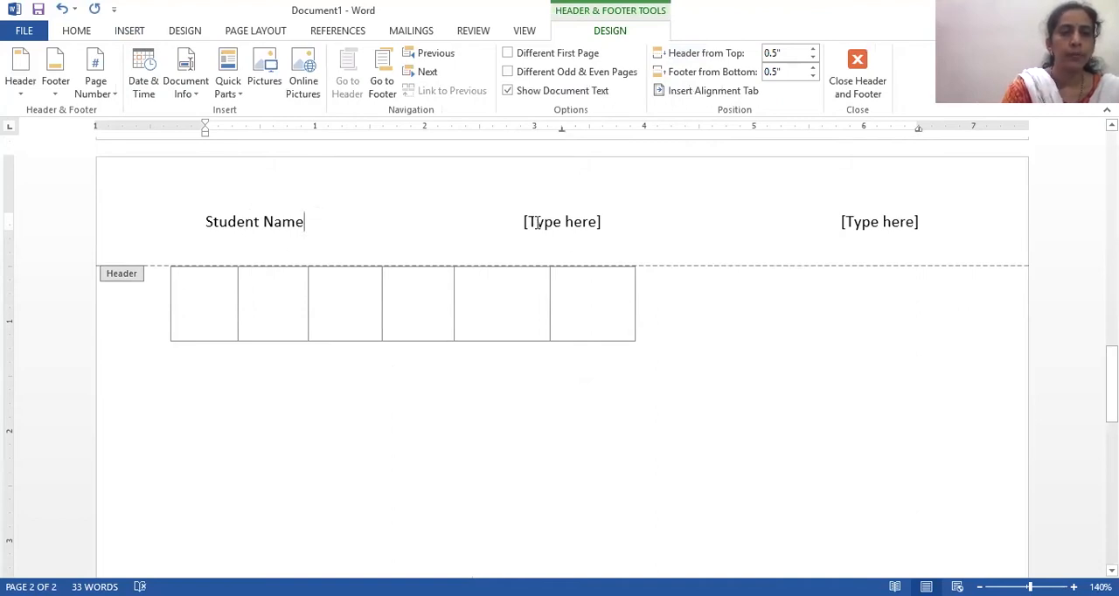
# - Replace the header's middle placeholder with "Roll number"
pyautogui.click(538, 222)
pyautogui.write('Rol')
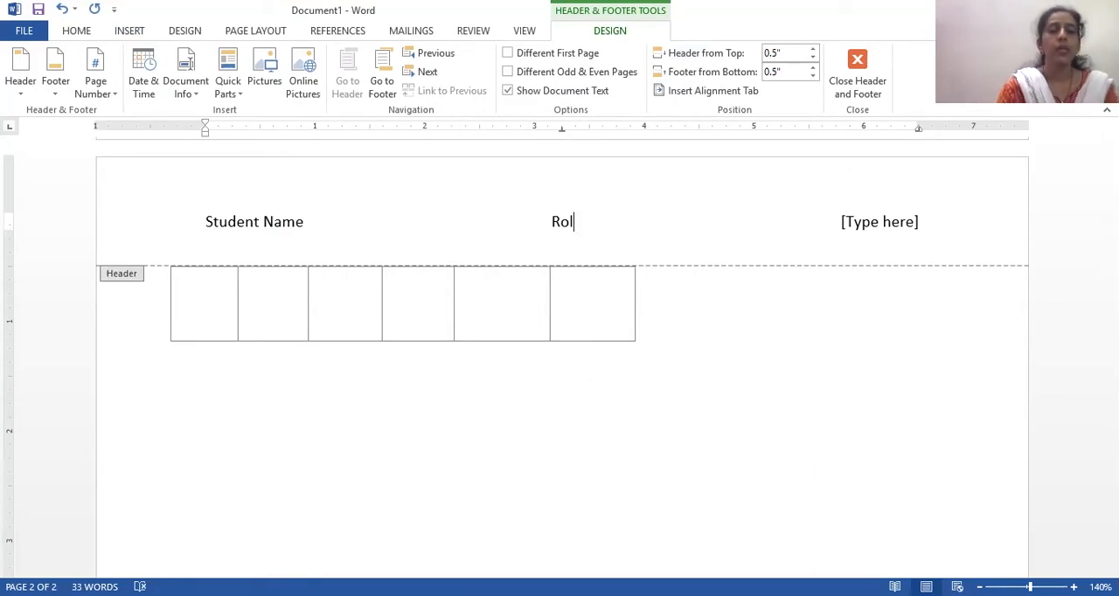
pyautogui.write('l ')
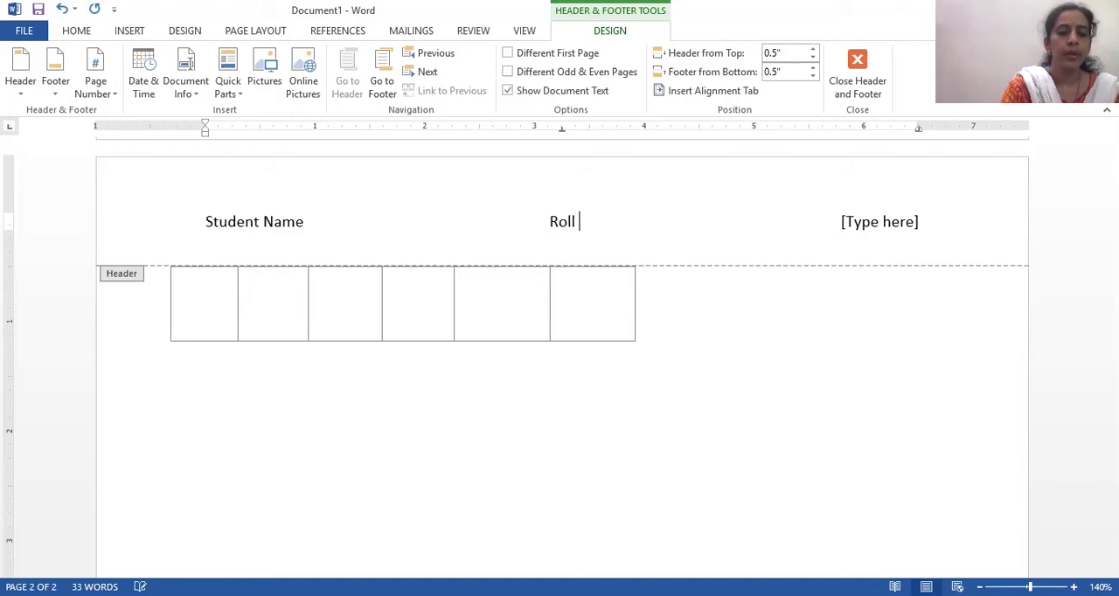
pyautogui.write('number')
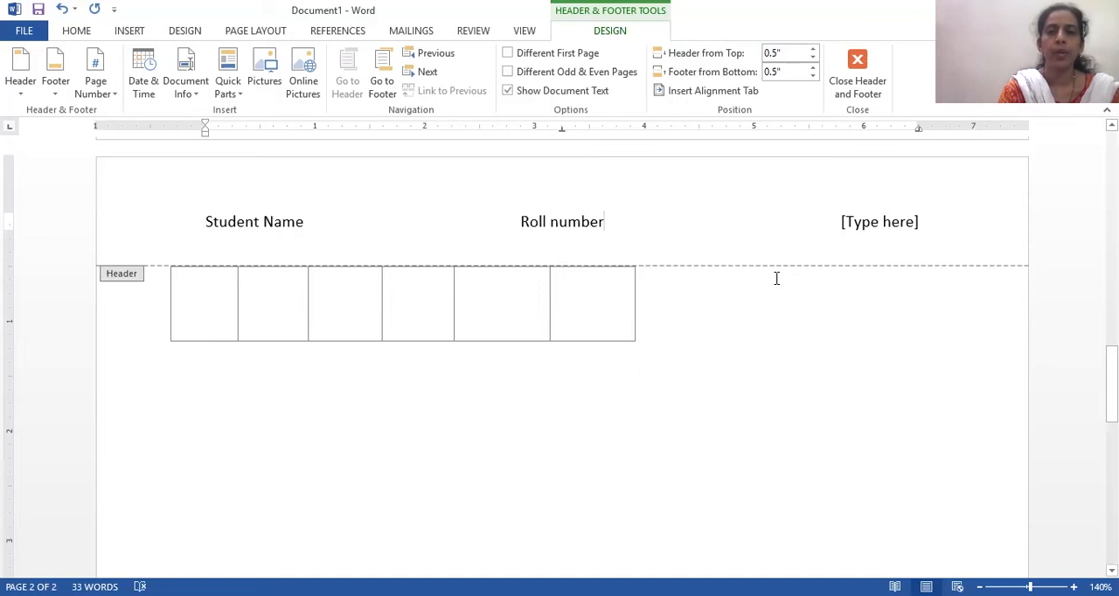
# - Replace the header's last placeholder with "Divion- A"
pyautogui.click(919, 225)
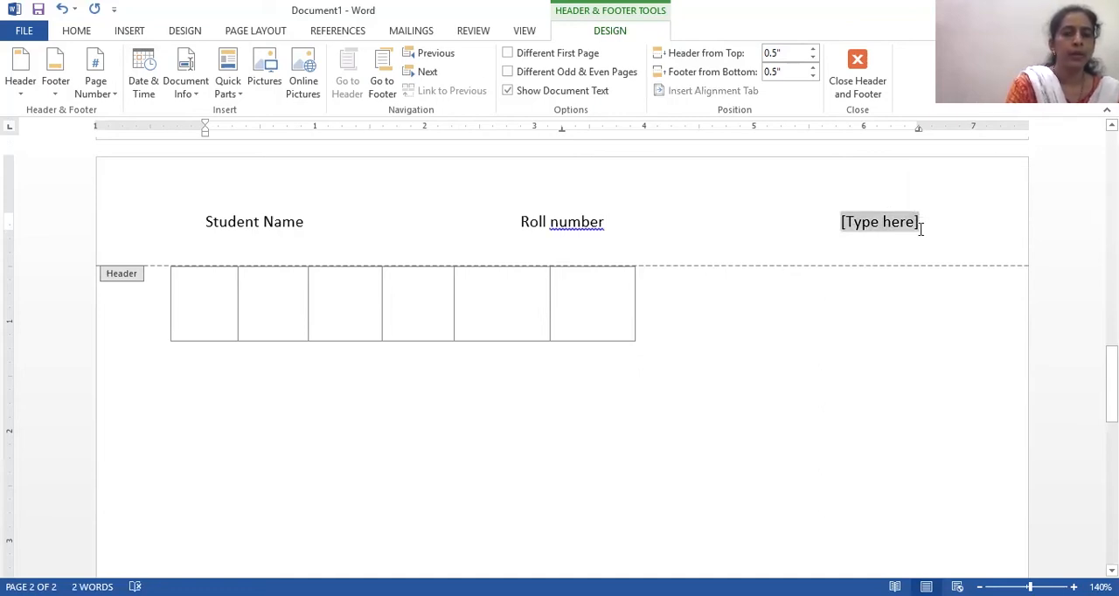
pyautogui.write('Div')
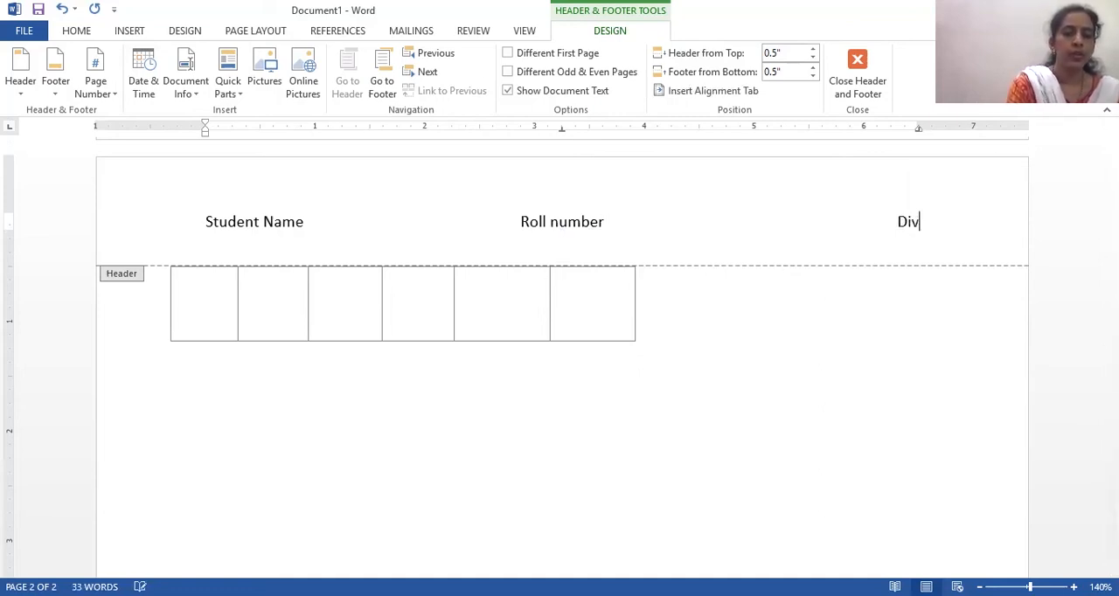
pyautogui.write('ion')
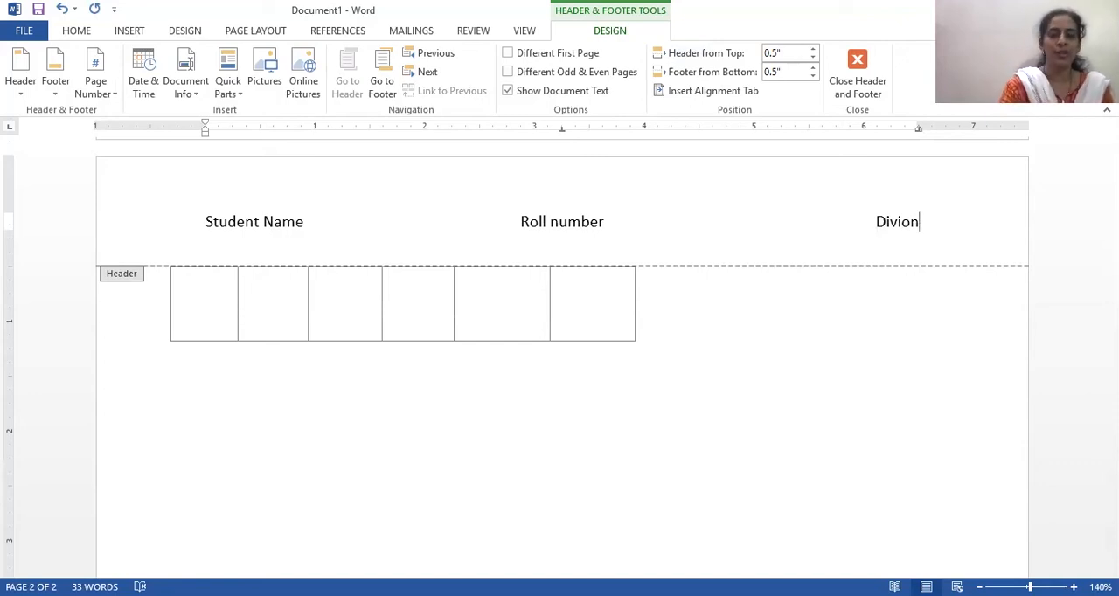
pyautogui.write('- A')
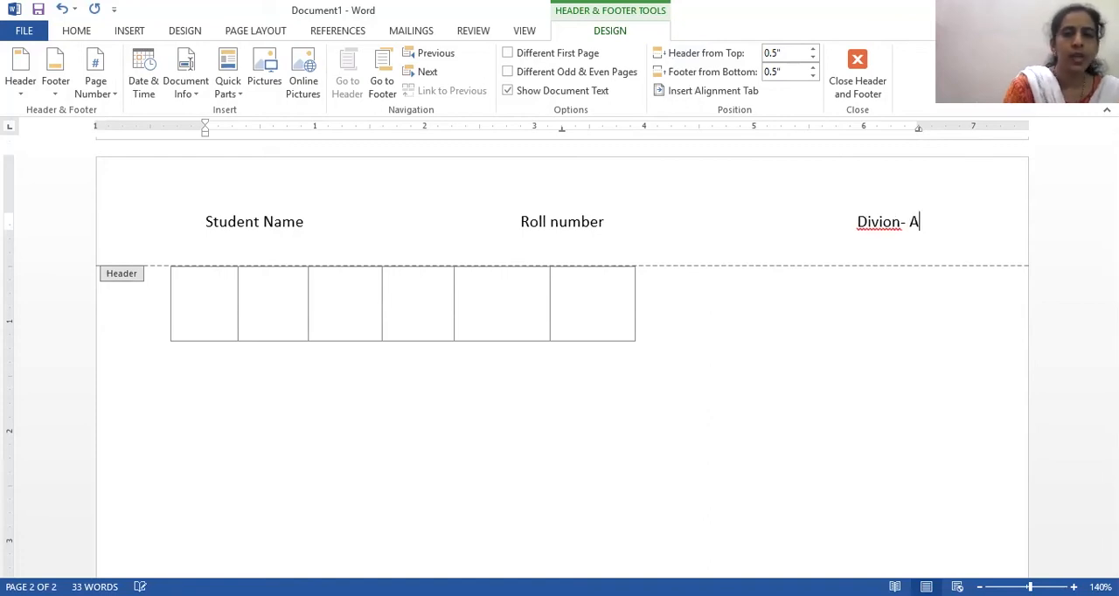
# - Try to add a dash and the student's roll number after the label in the header's middle column
pyautogui.click(616, 226)
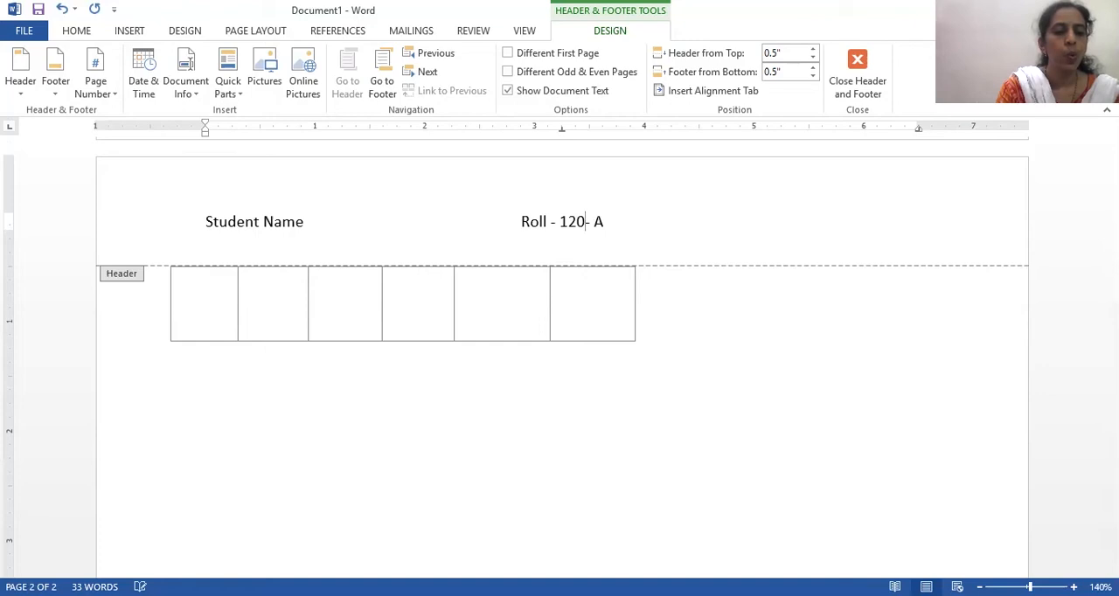
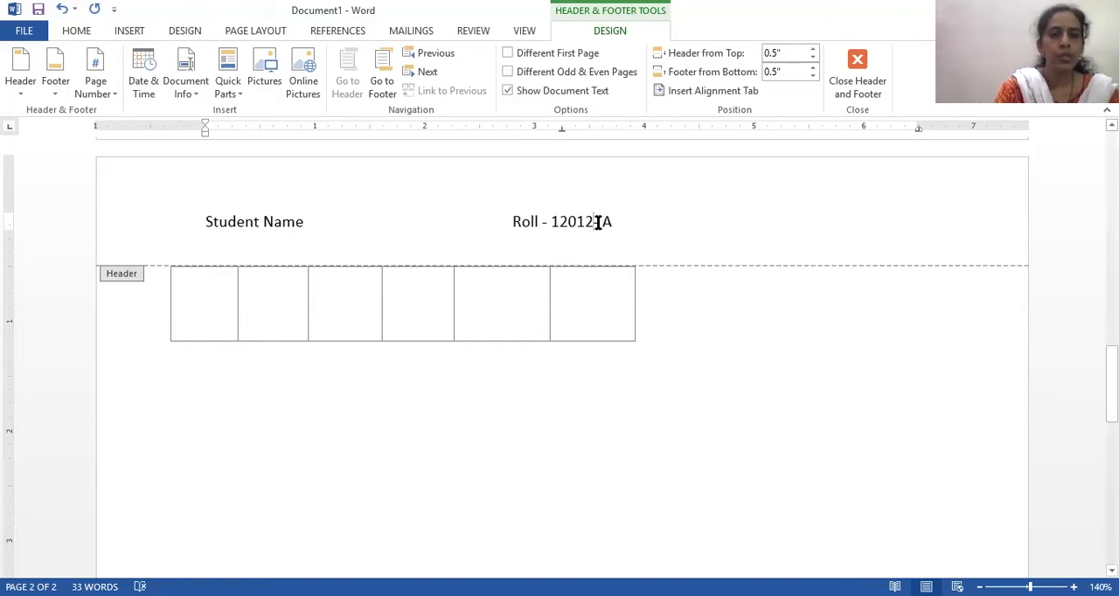
pyautogui.write('Div')
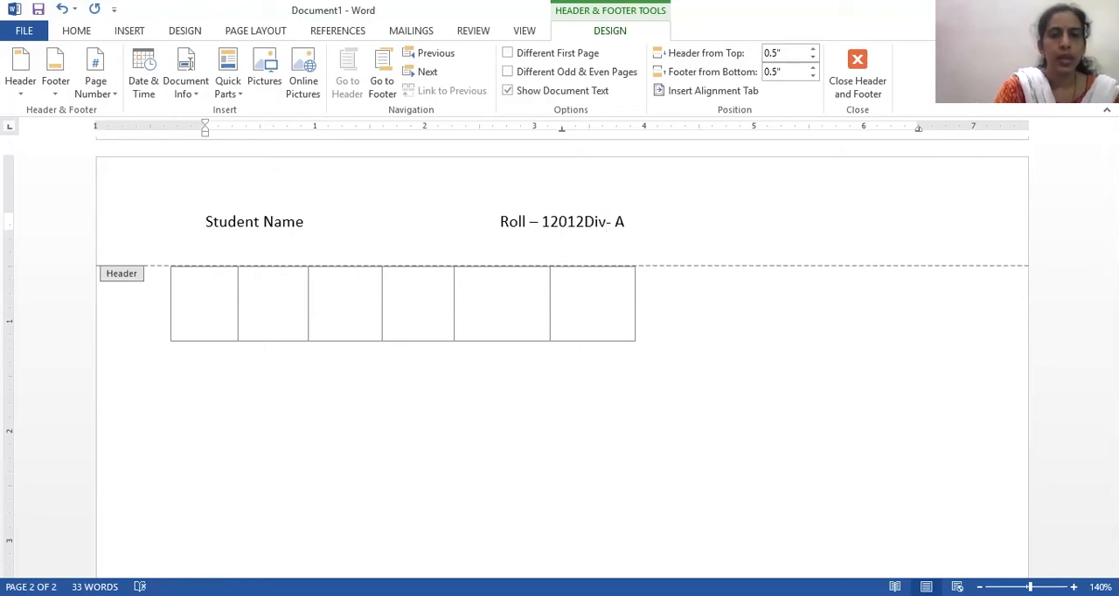
# - Add the "Div" label before "- A" in the header and separate it from the roll number with spaces
pyautogui.click(585, 221)
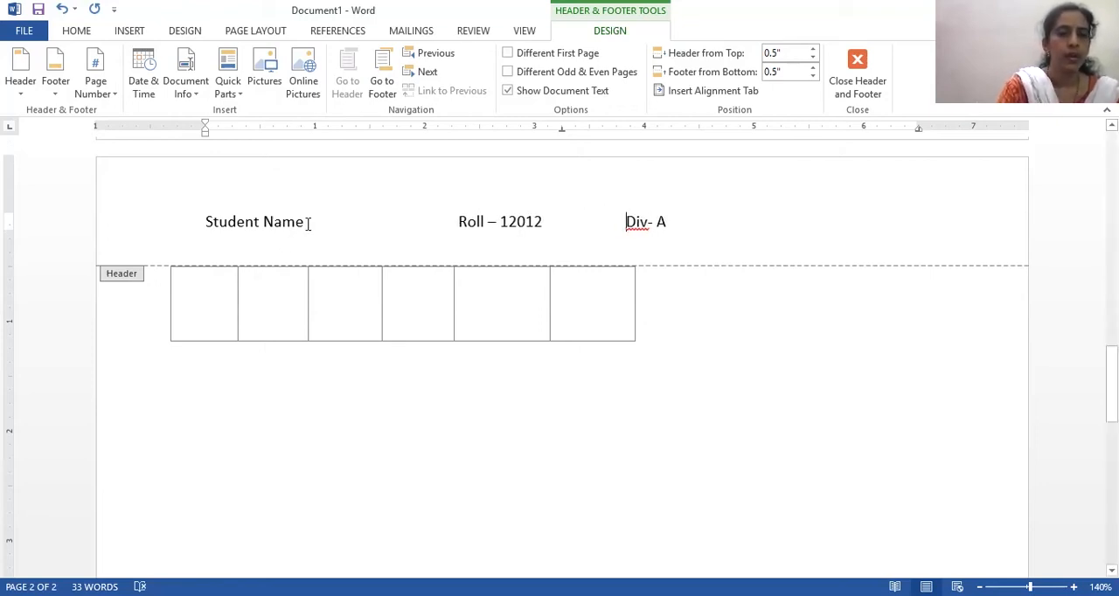
pyautogui.write('-')
pyautogui.press('BackSpace')
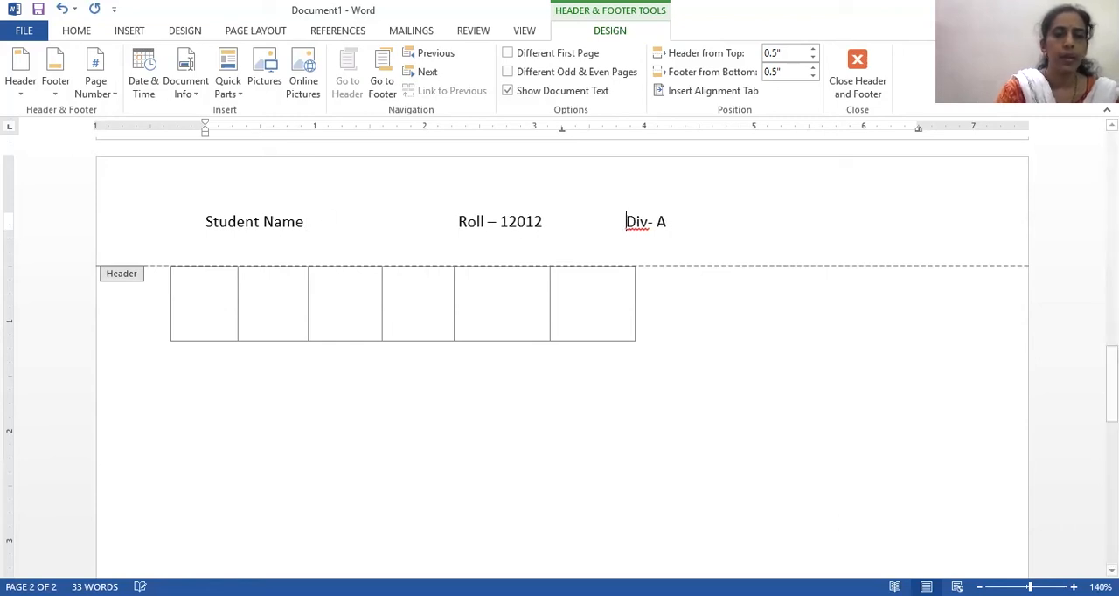
# - Add a dash and the student's full name after the "Student Name" label in the header
pyautogui.click(300, 222)
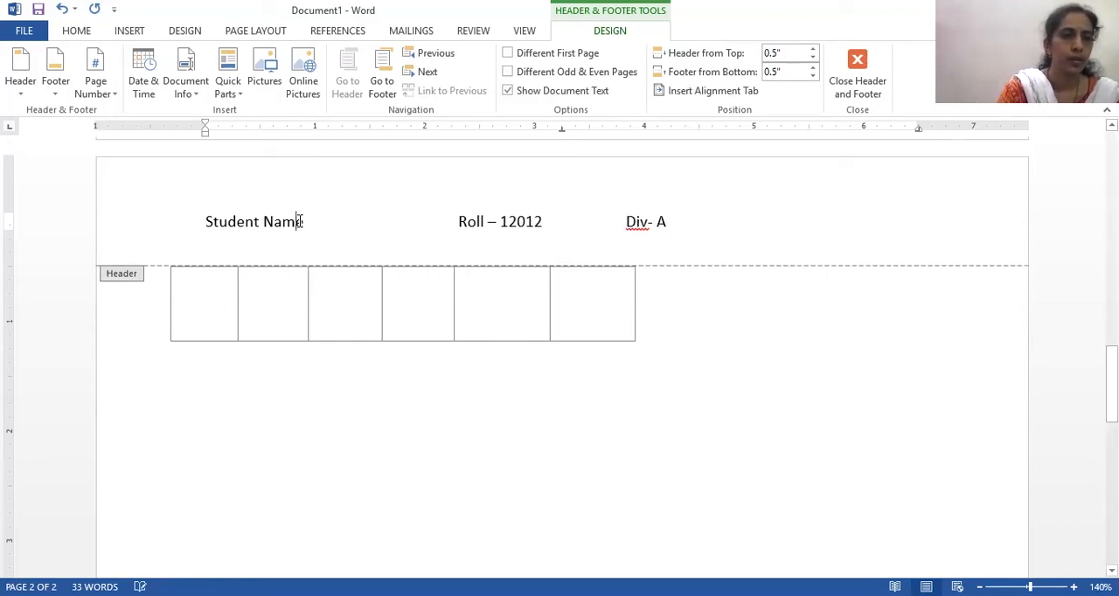
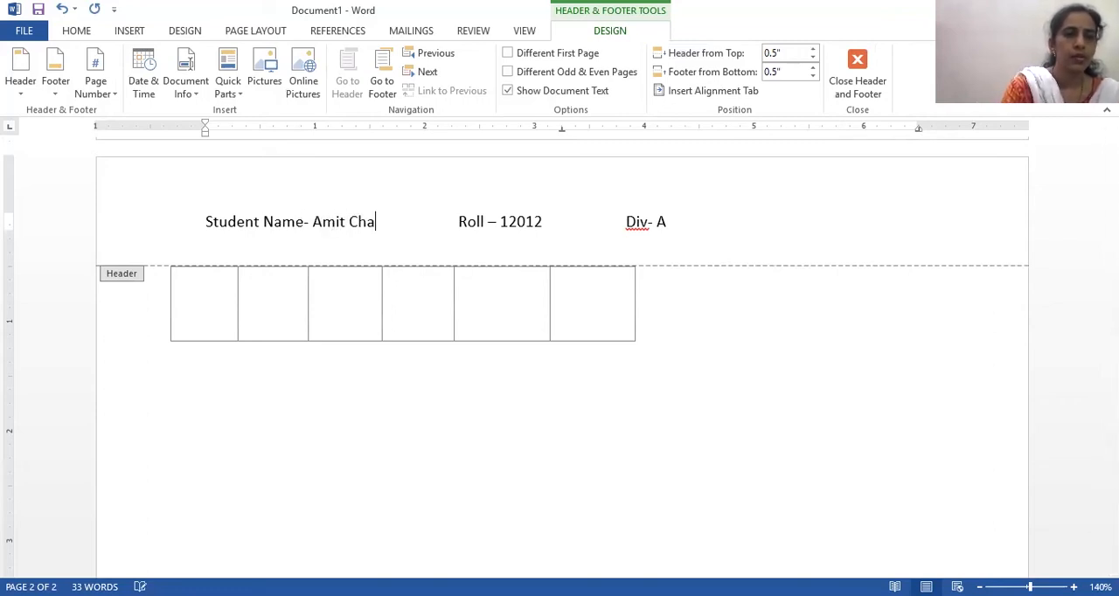
# - Spread the roll and division entries further across the header and complete the roll label as "Roll No"
pyautogui.click(457, 226)
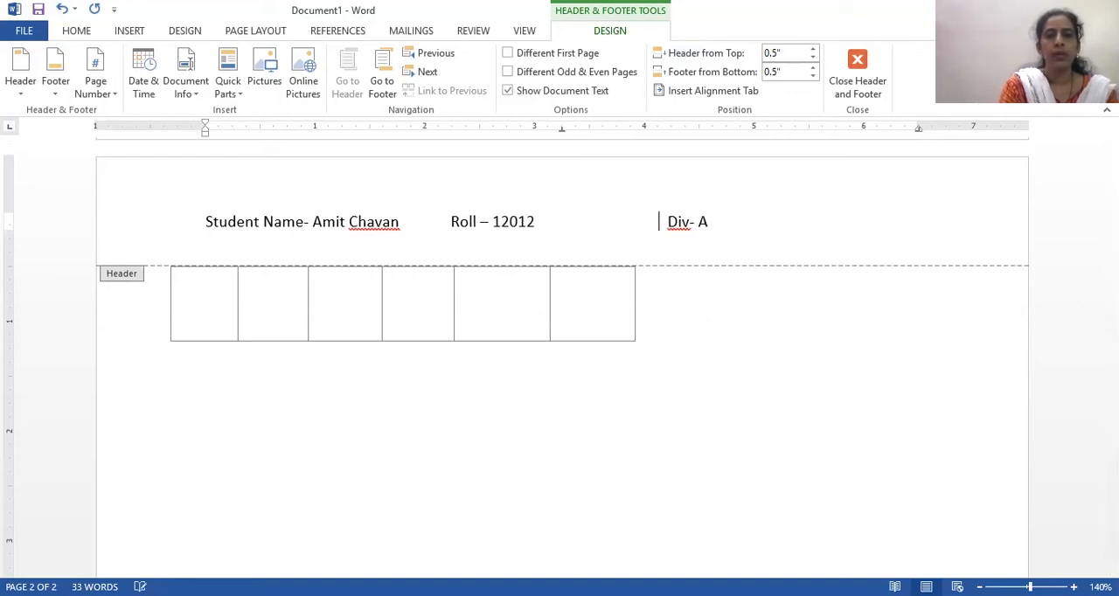
pyautogui.click(452, 227)
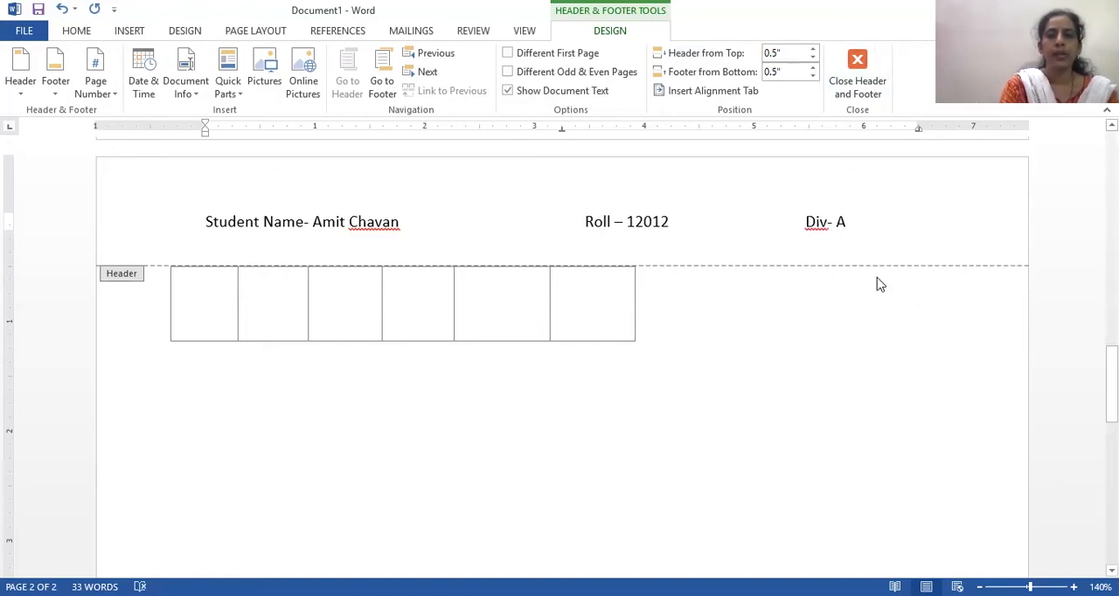
pyautogui.moveTo(1112, 376); pyautogui.dragTo(1112, 375)
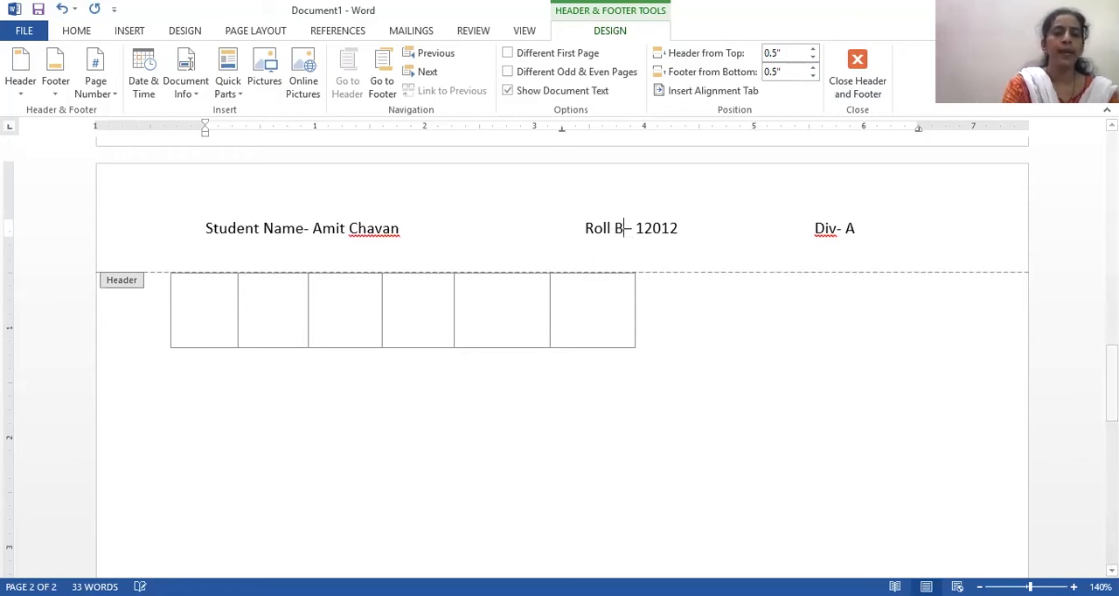
pyautogui.write('Ni')
pyautogui.press('BackSpace')
pyautogui.write('o')
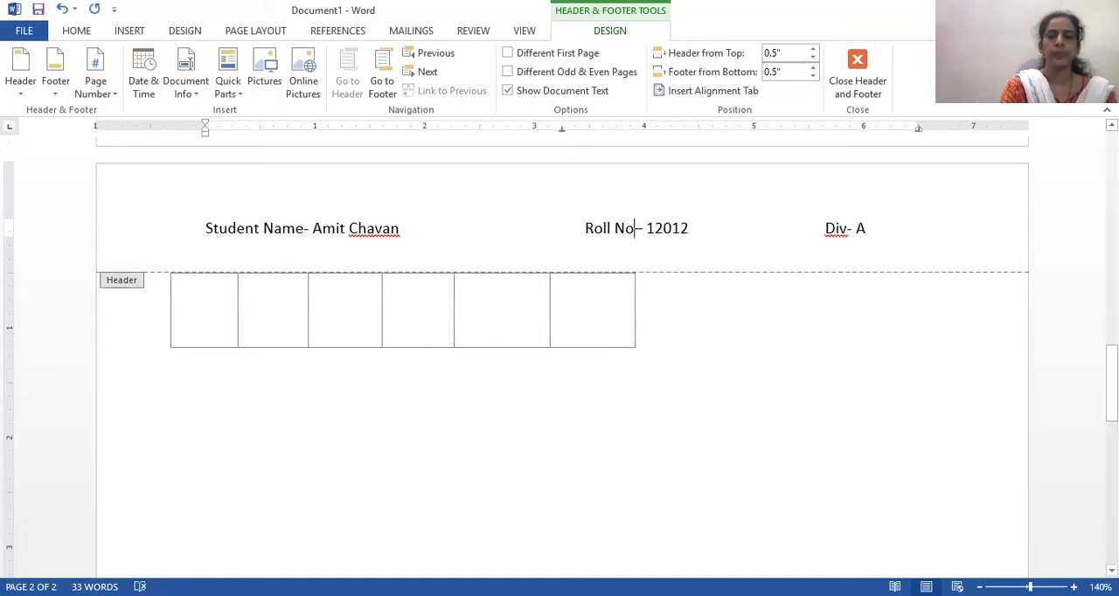
# - Return to the document body and check the header on both pages
pyautogui.scroll(5, 560, 357)
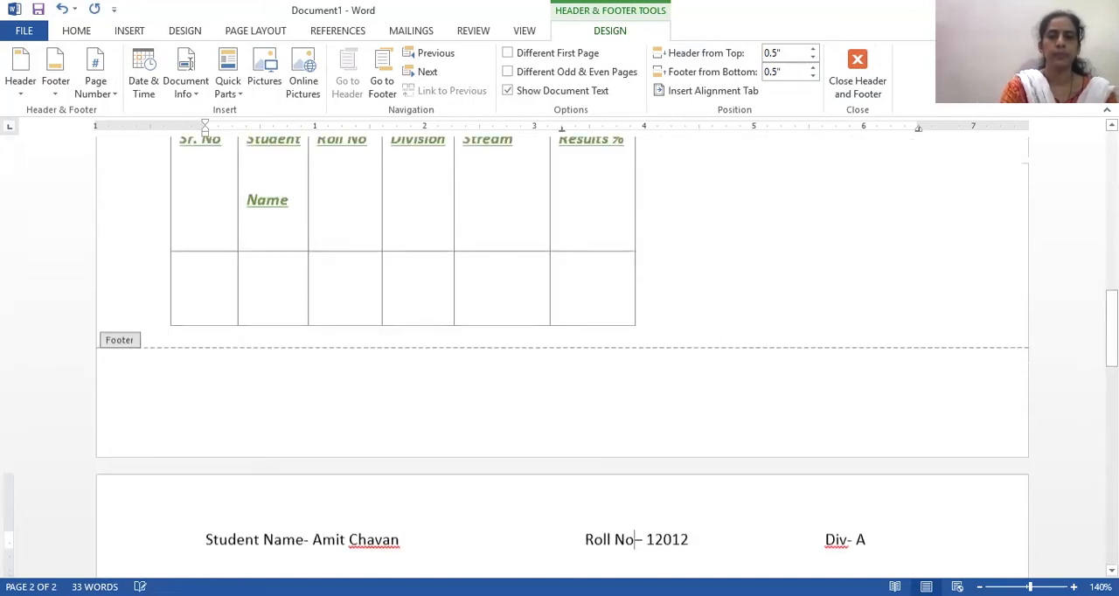
pyautogui.doubleClick(647, 293)
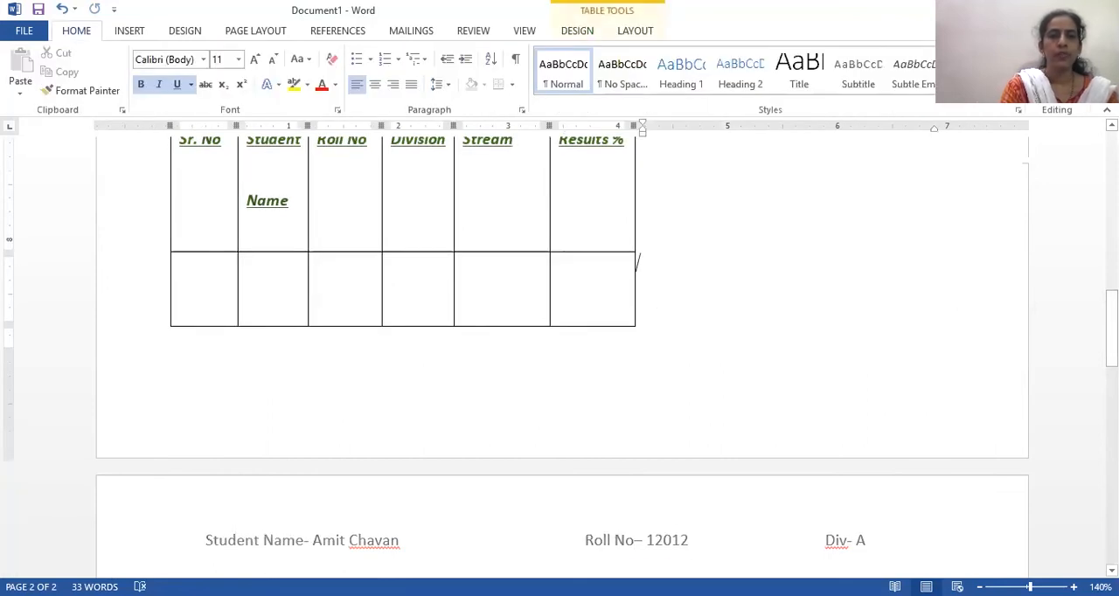
pyautogui.scroll(10, 710, 284)
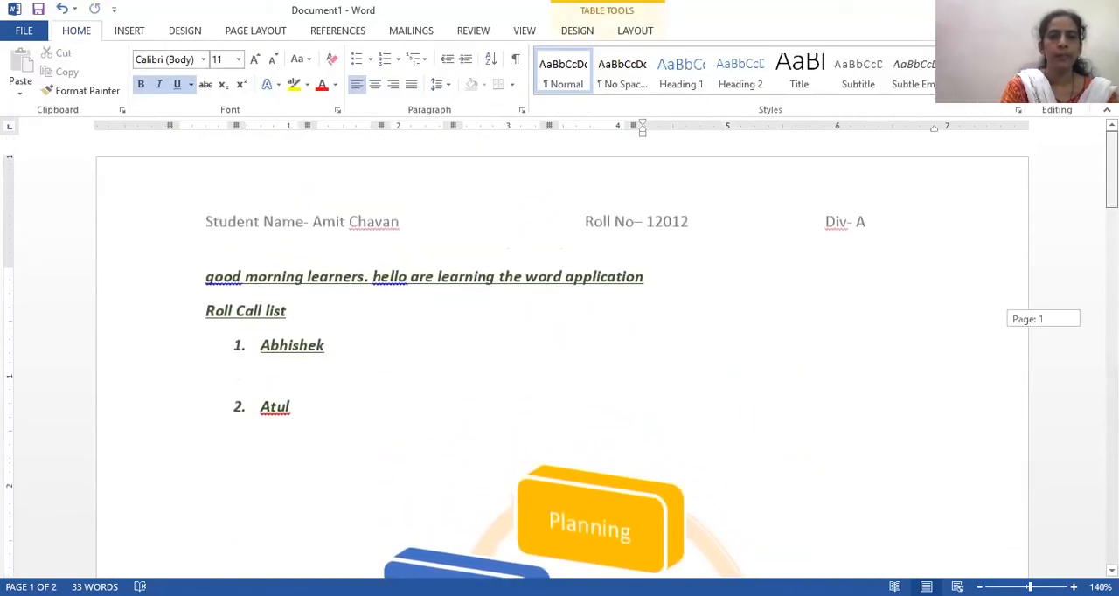
pyautogui.scroll(-10, 709, 284)
pyautogui.scroll(2, 709, 283)
pyautogui.scroll(-5, 709, 283)
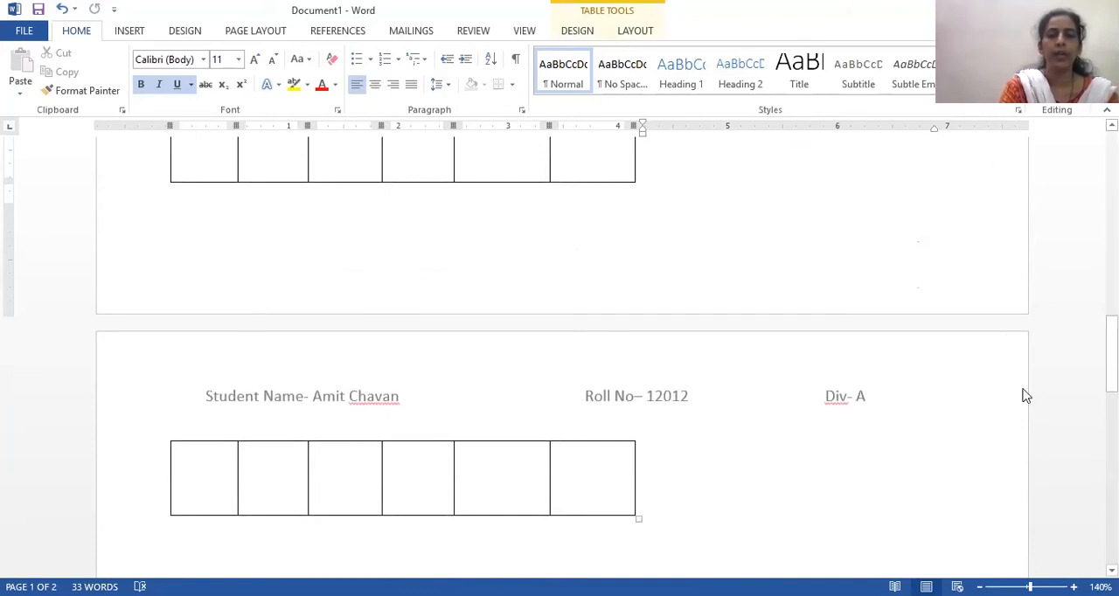
pyautogui.scroll(-10, 1111, 354)
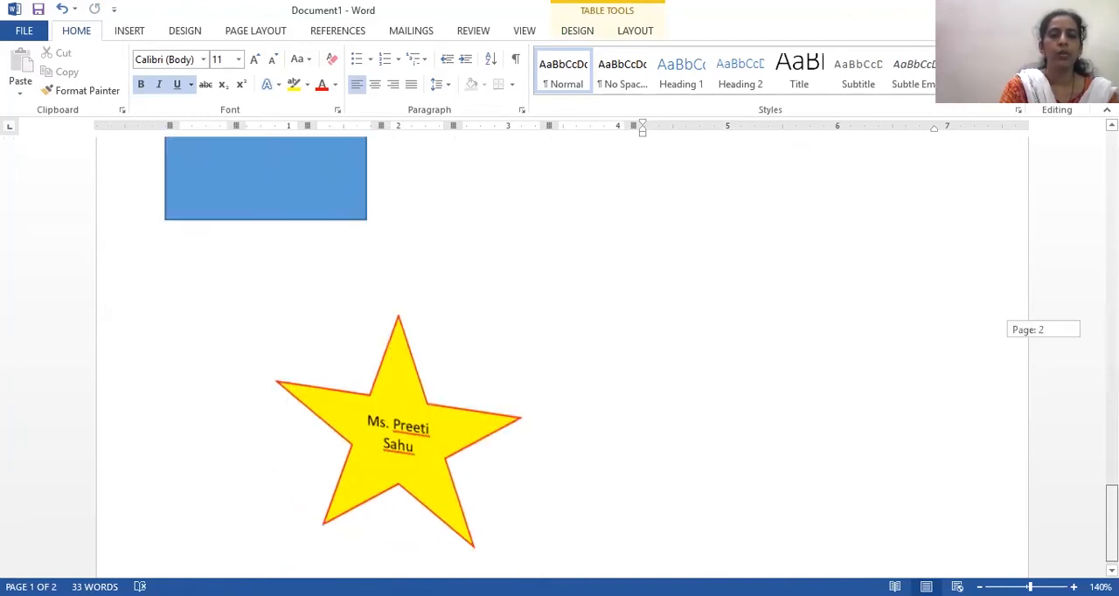
pyautogui.scroll(-3, 1111, 354)
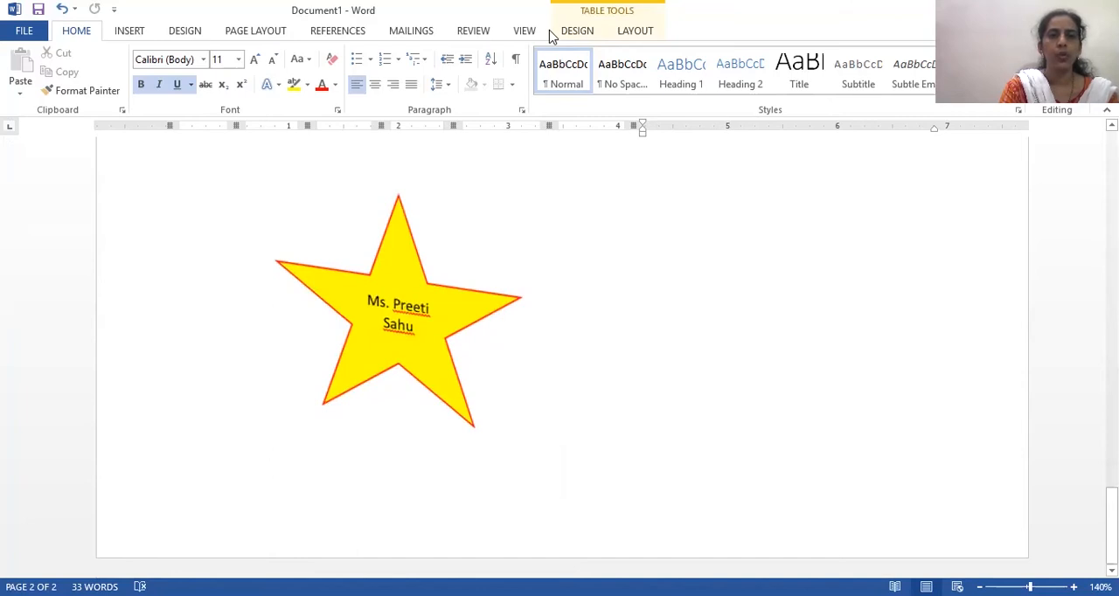
# - Insert the built-in Blank (Three Columns) footer, dismissing the template warning
pyautogui.click(130, 31)
pyautogui.click(660, 73)
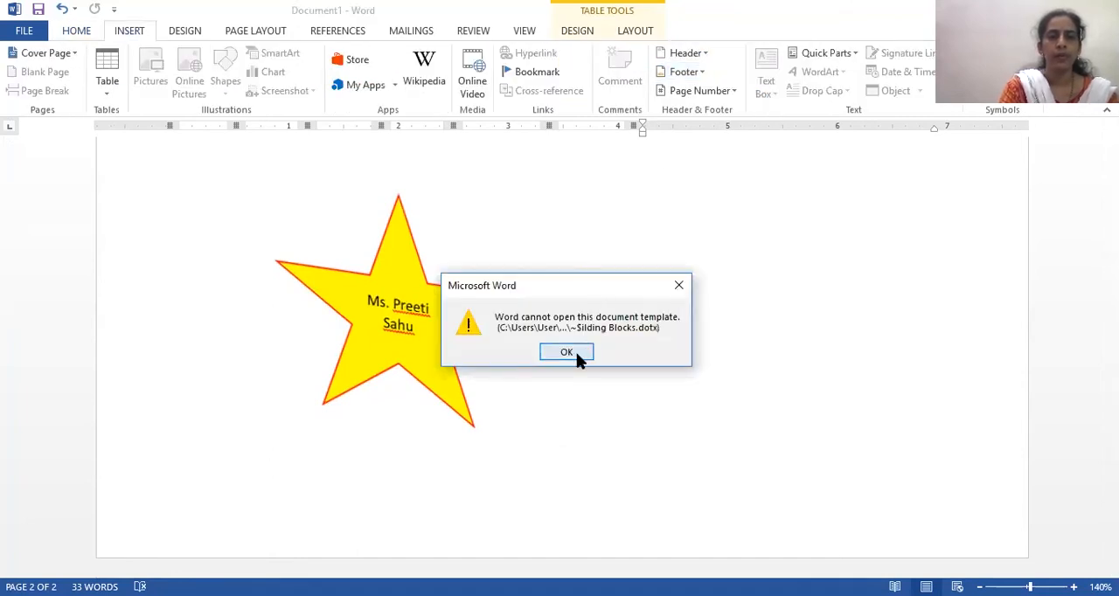
pyautogui.click(577, 353)
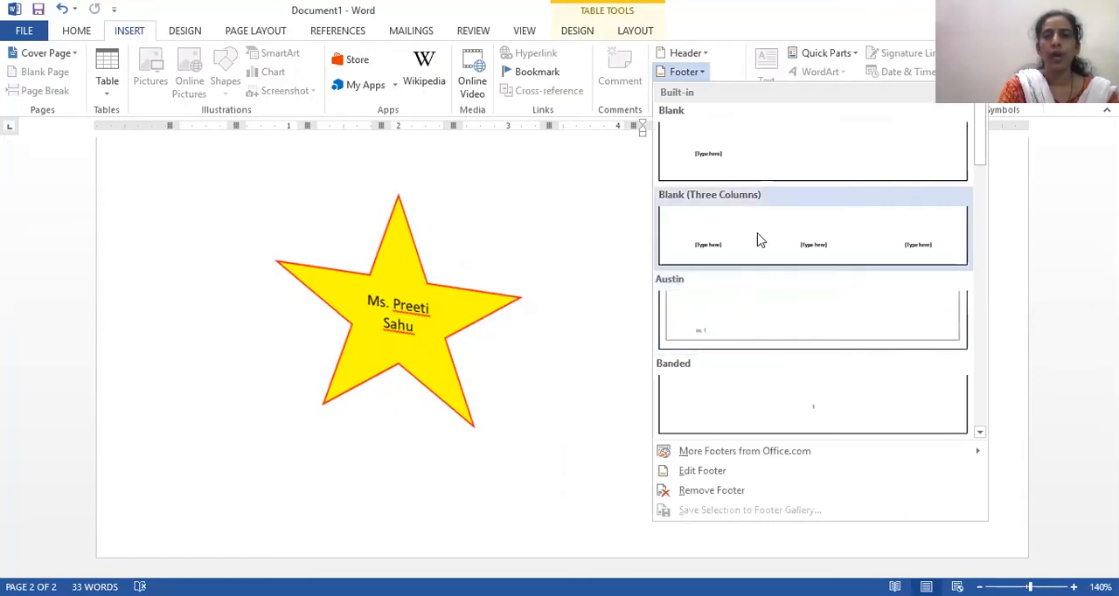
pyautogui.click(759, 241)
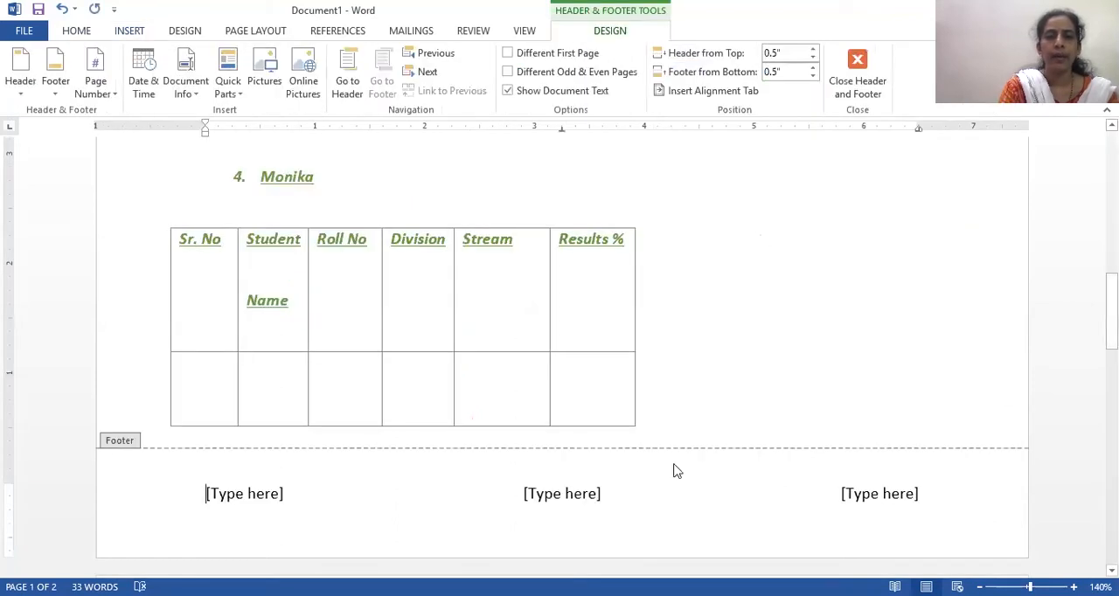
# - Replace the footer's first placeholder with "Subject Name- Management"
pyautogui.click(206, 494)
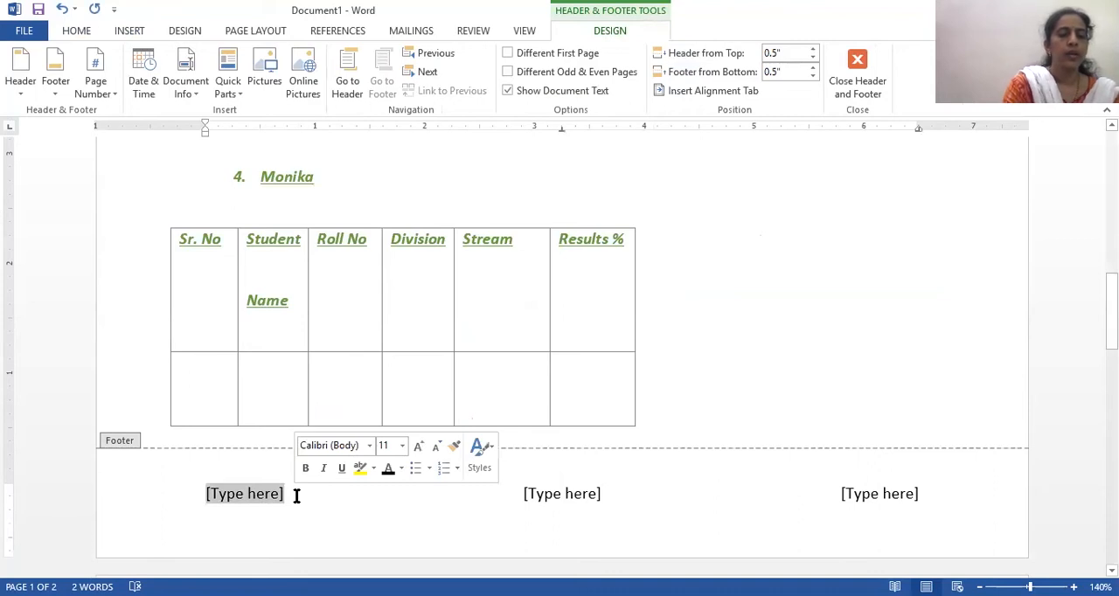
pyautogui.write('Sub')
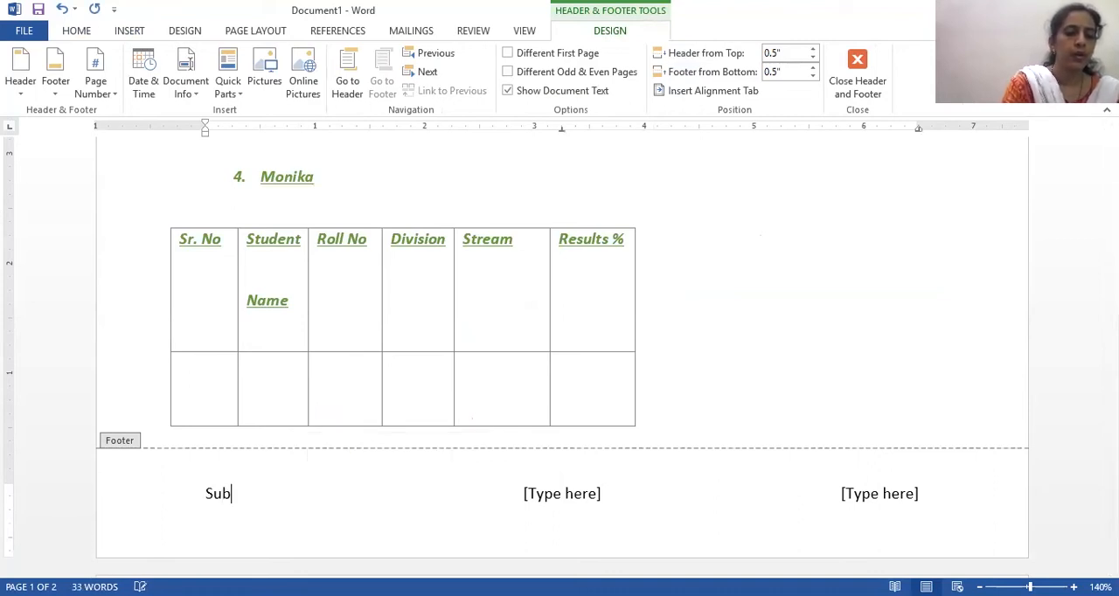
pyautogui.write('ject Name- Manageme')
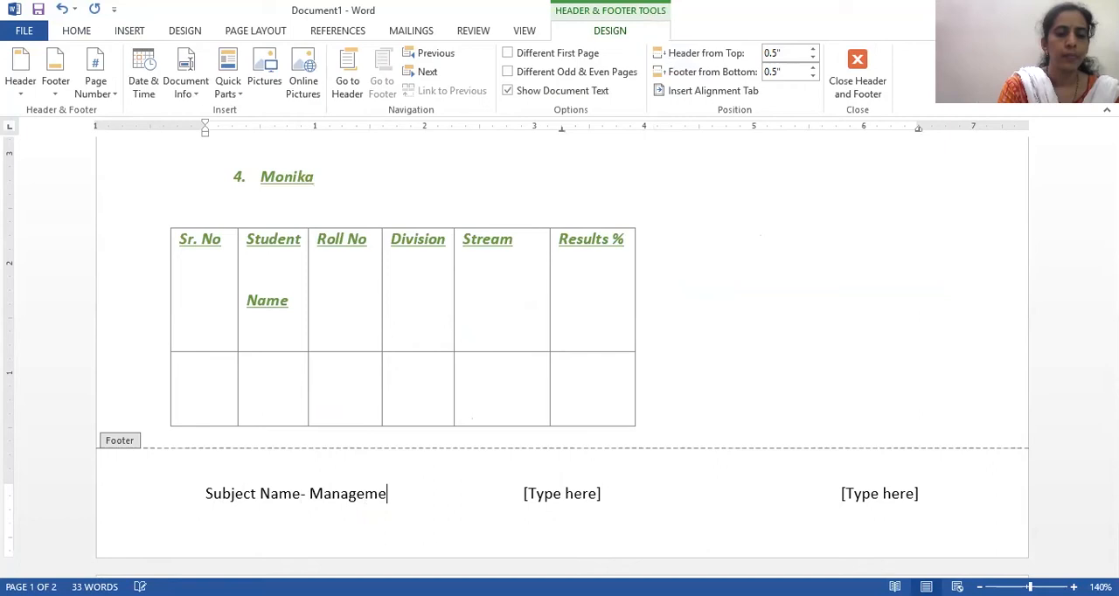
pyautogui.write('nt')
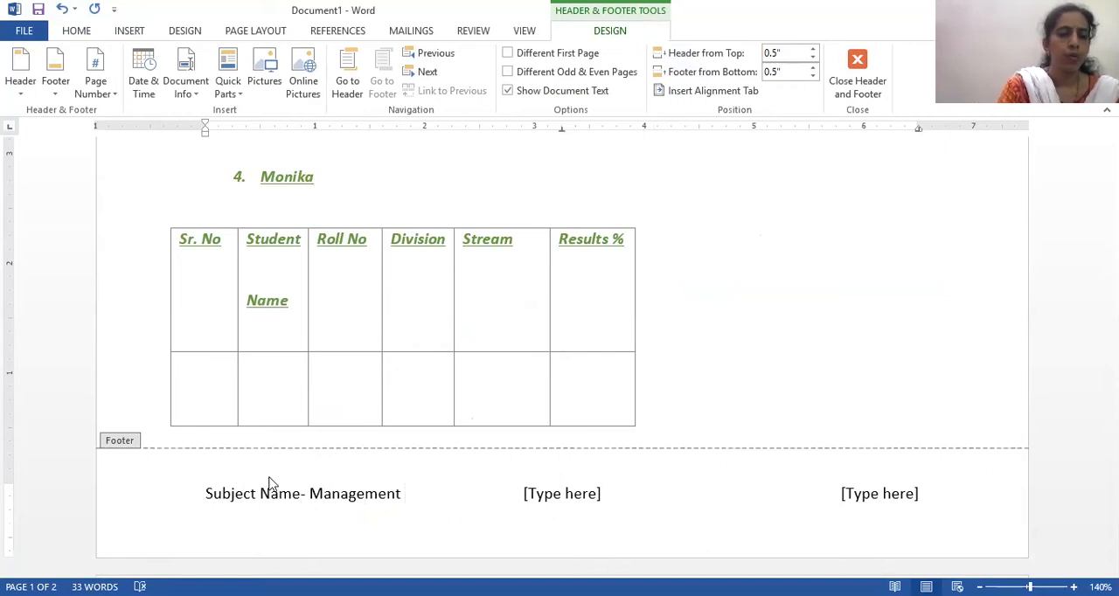
# - Expand the footer's subject to "Office Management and Administrative skills" and move the remaining placeholders to a new line
pyautogui.click(312, 494)
pyautogui.write('Offi')
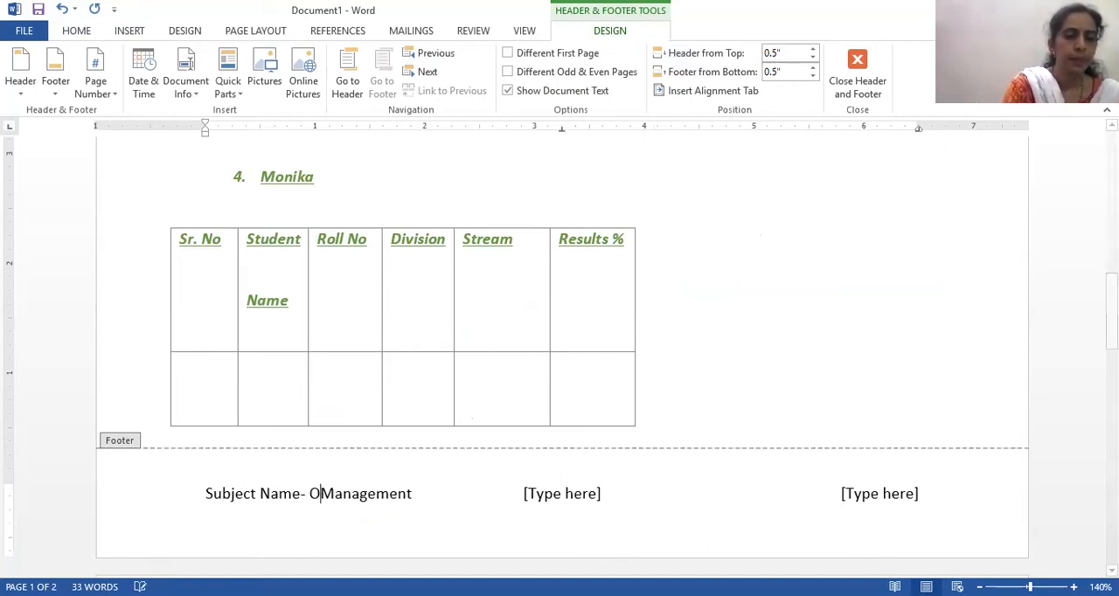
pyautogui.write('ce')
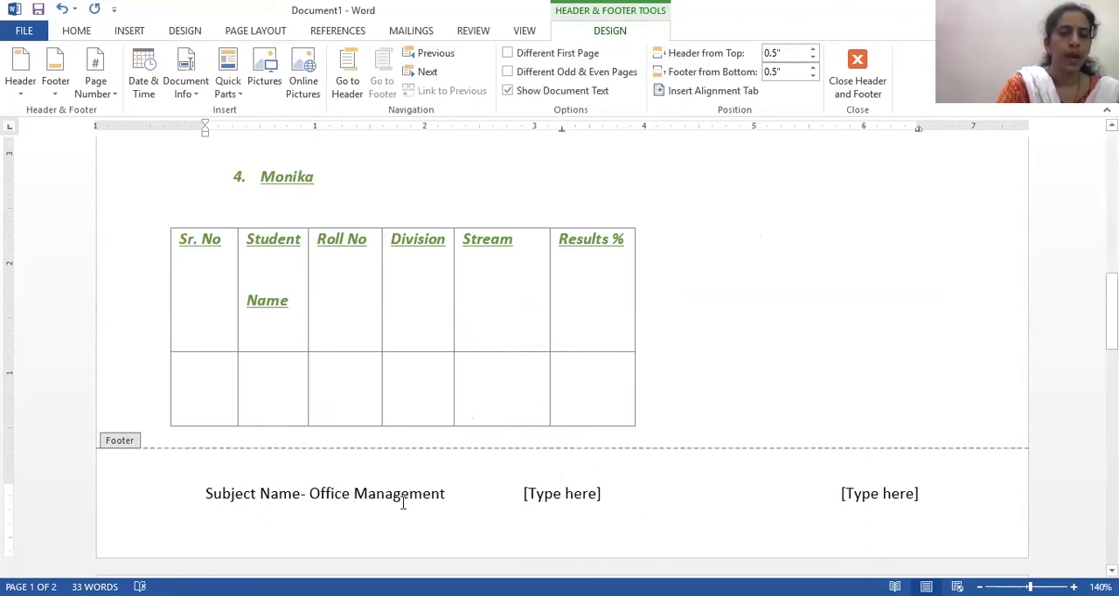
pyautogui.click(452, 494)
pyautogui.write('and ')
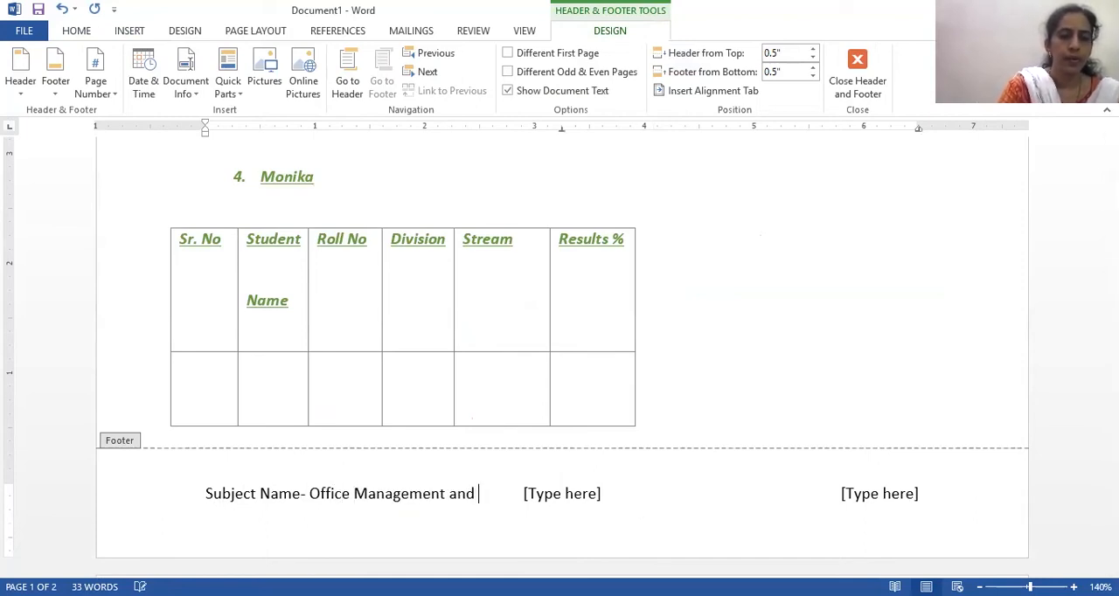
pyautogui.write('Administrat')
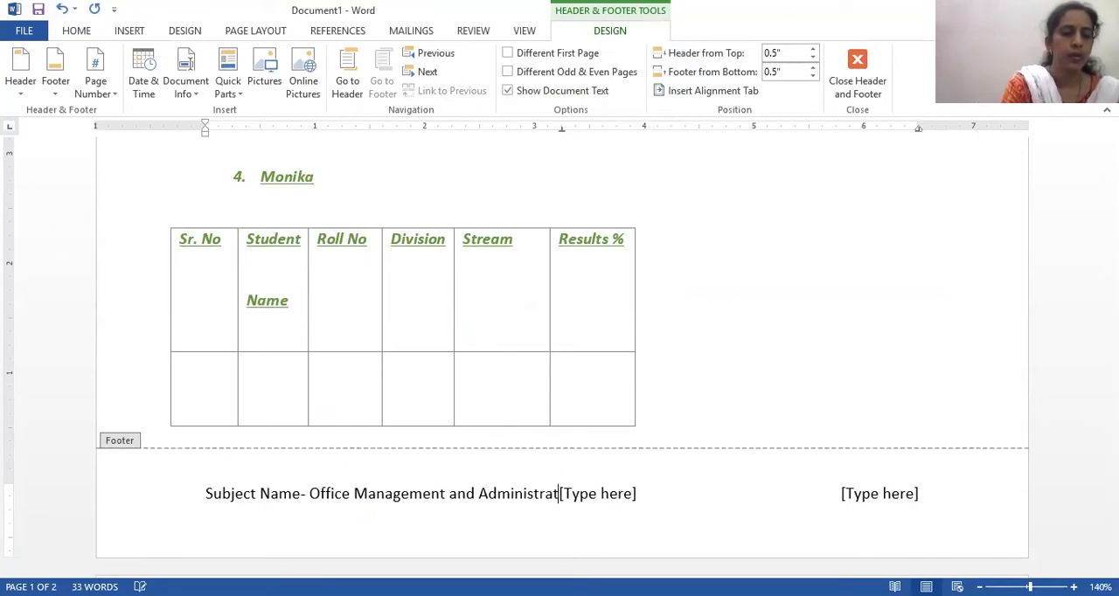
pyautogui.write('ive skills')
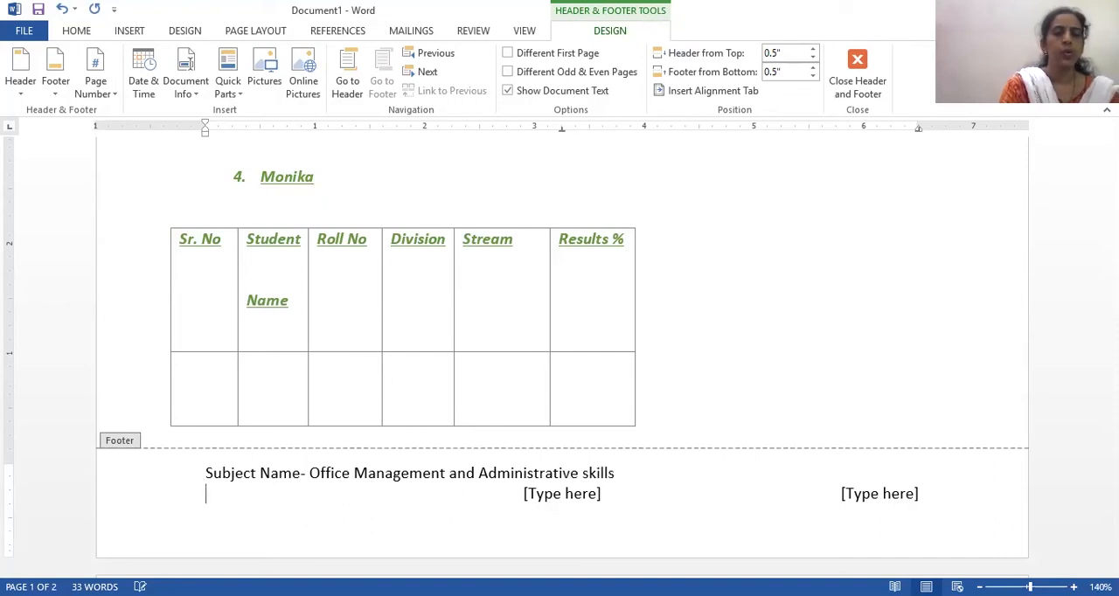
# - Delete the two unused "[Type here]" placeholders from the footer's second line
pyautogui.moveTo(522, 494); pyautogui.dragTo(911, 506)
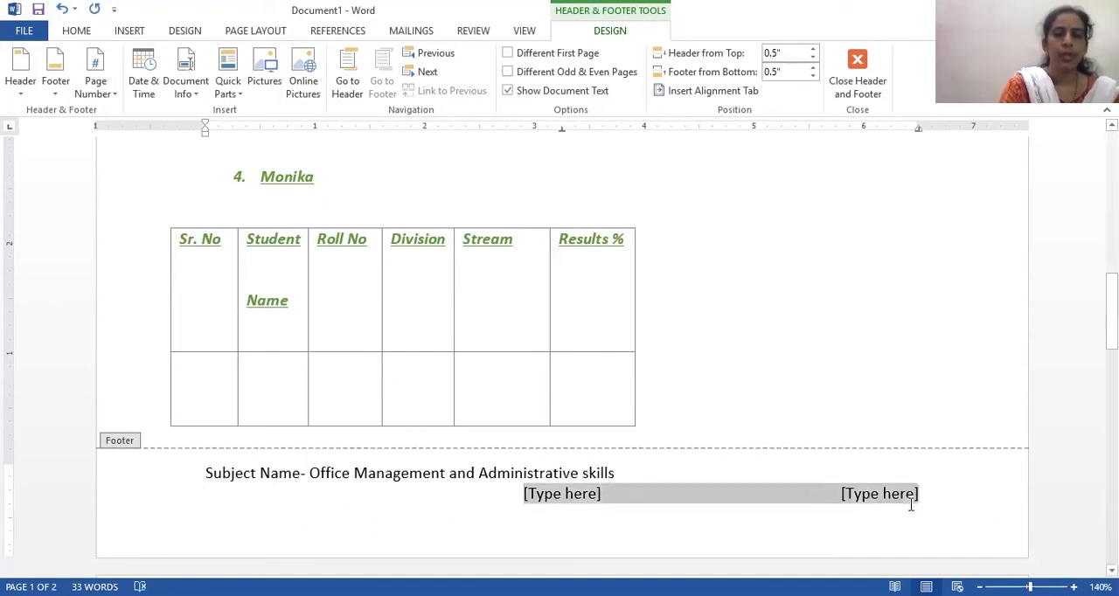
pyautogui.press('Delete')
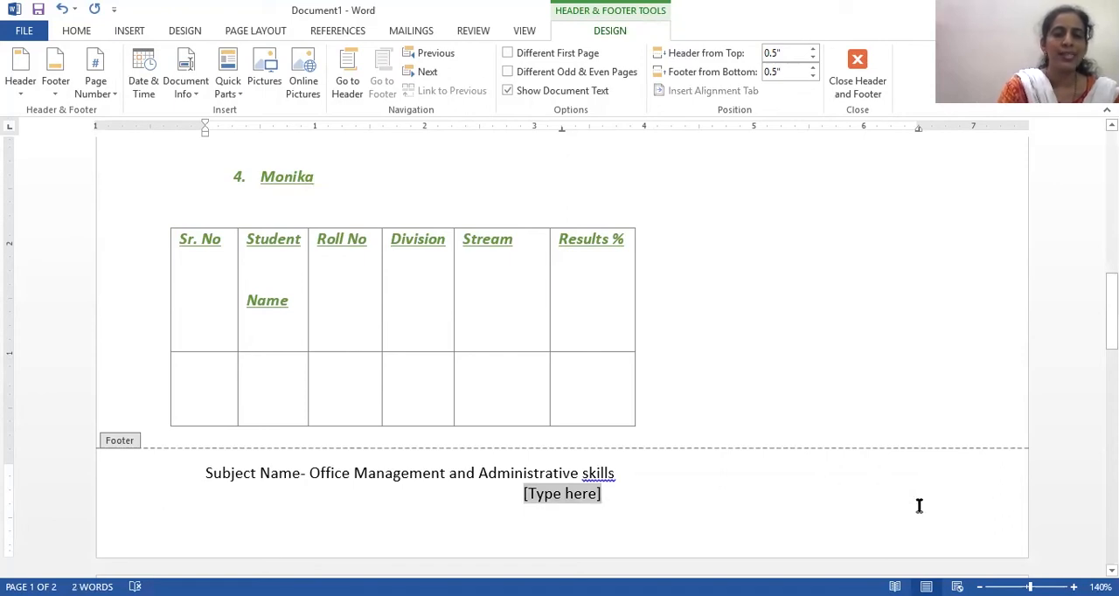
pyautogui.press('Delete')
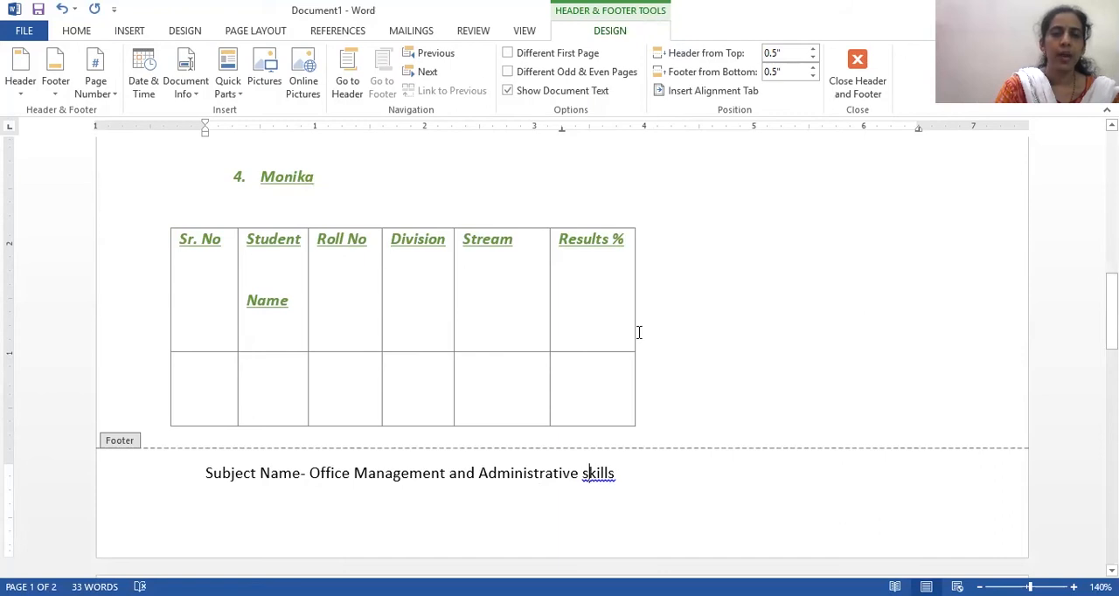
# - Capitalise "Skills" in the footer's subject name and close the footer to return to the document body
pyautogui.rightClick(589, 474)
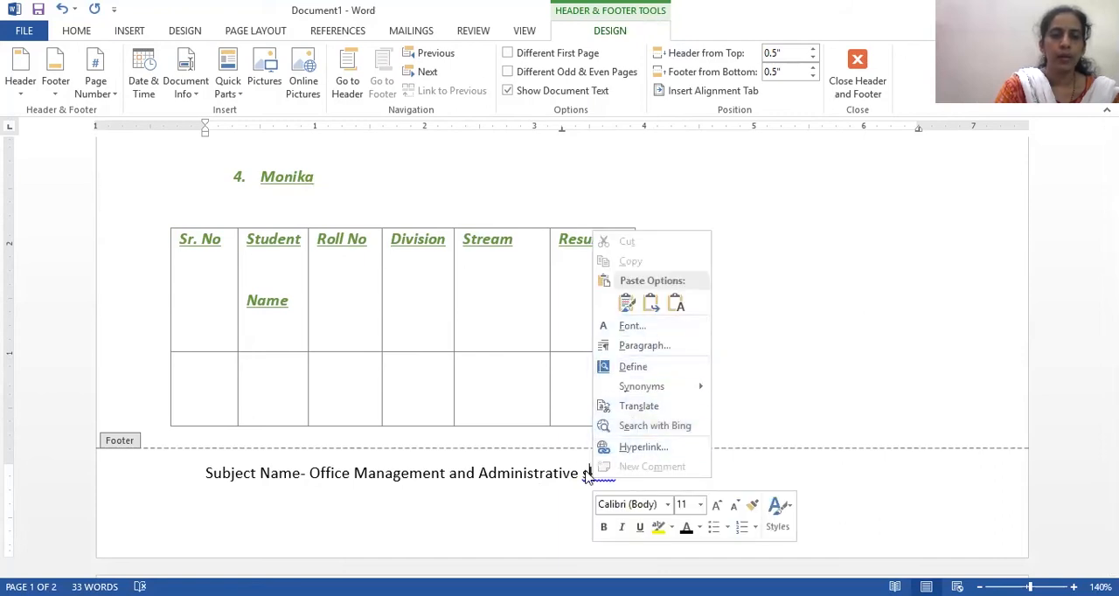
pyautogui.press('Escape')
pyautogui.press('BackSpace')
pyautogui.write('S')
pyautogui.click(624, 488)
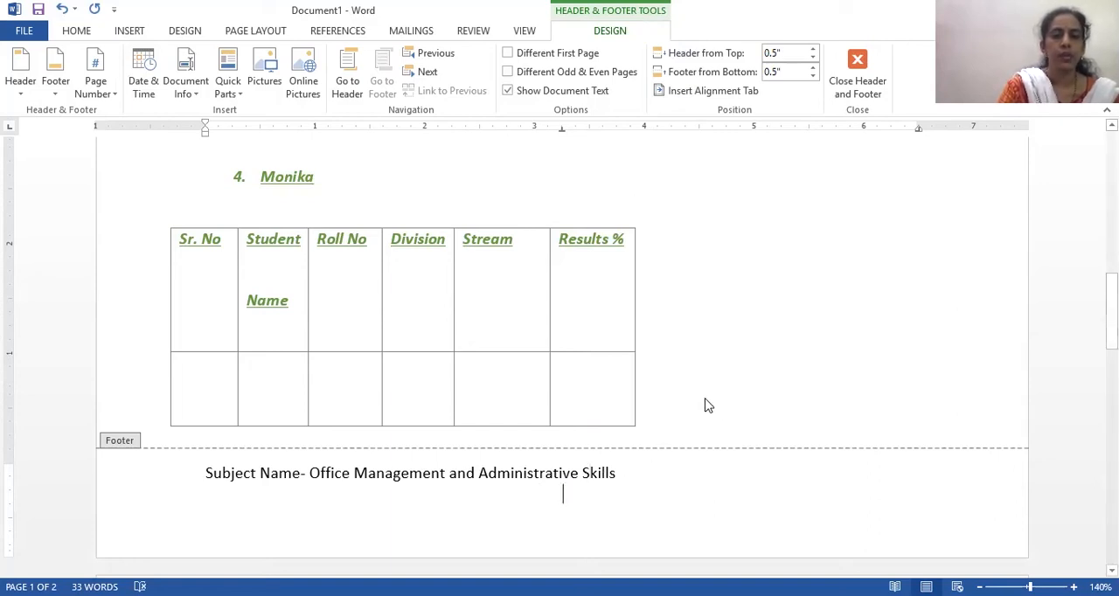
pyautogui.click(858, 59)
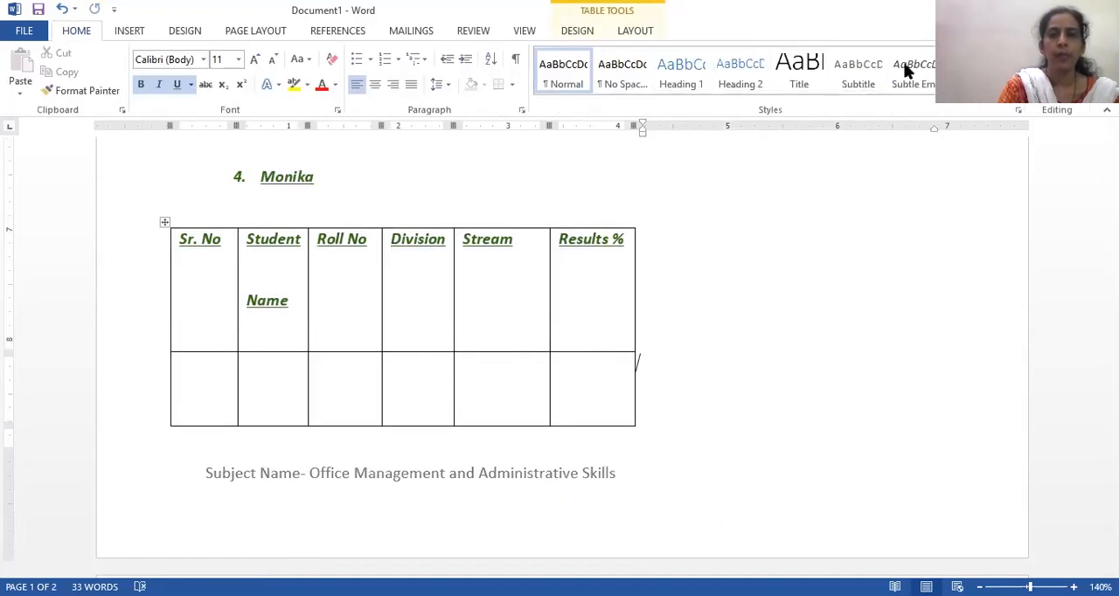
# - Try to open the gallery of page number designs for the top of the page
pyautogui.click(131, 32)
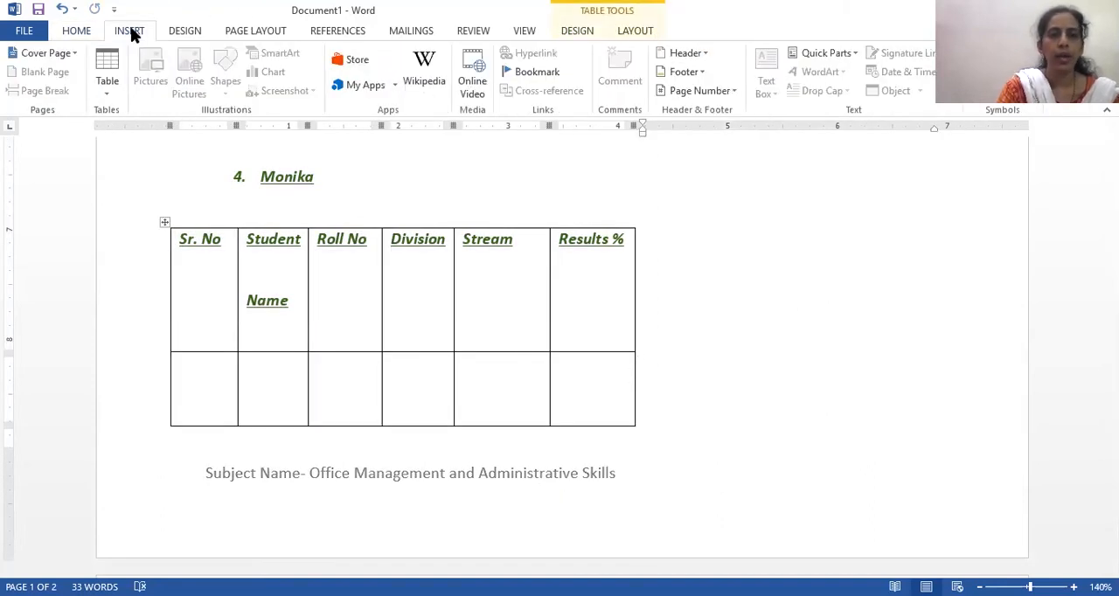
pyautogui.click(758, 175)
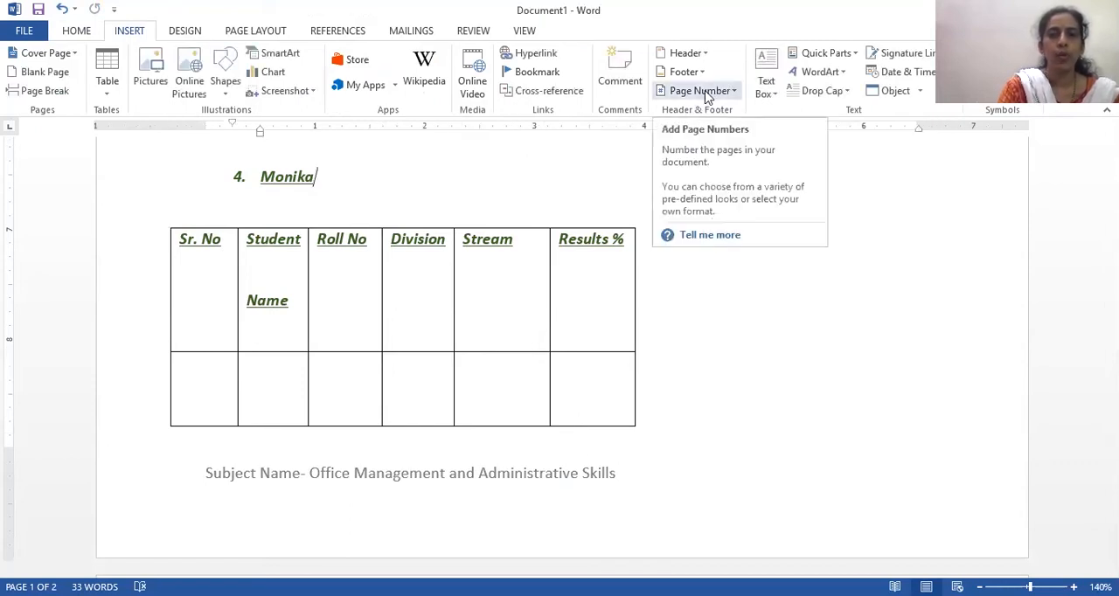
pyautogui.click(707, 92)
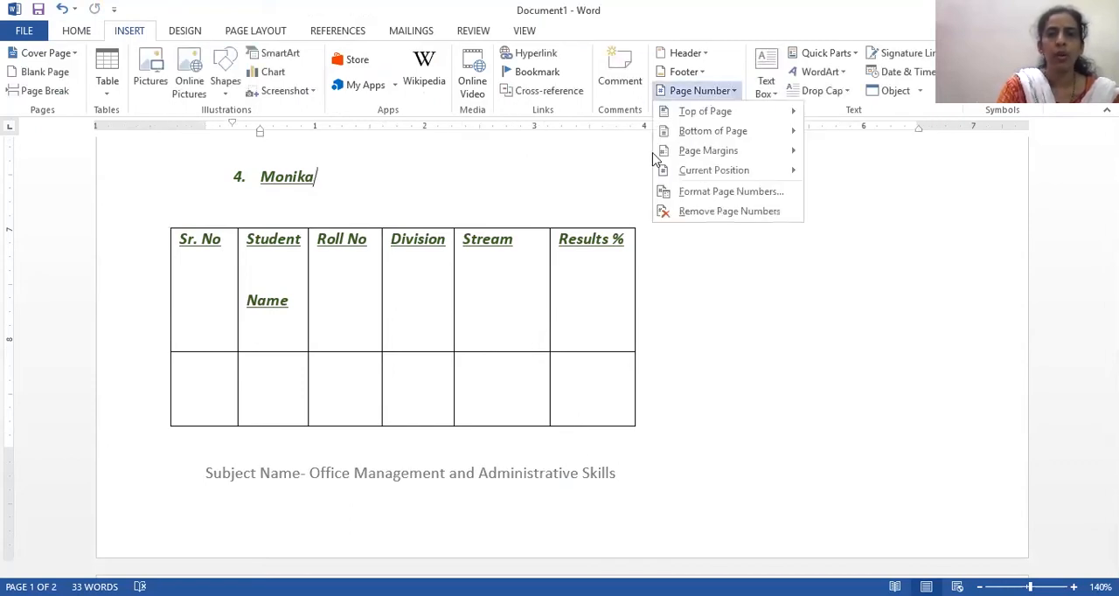
pyautogui.click(754, 112)
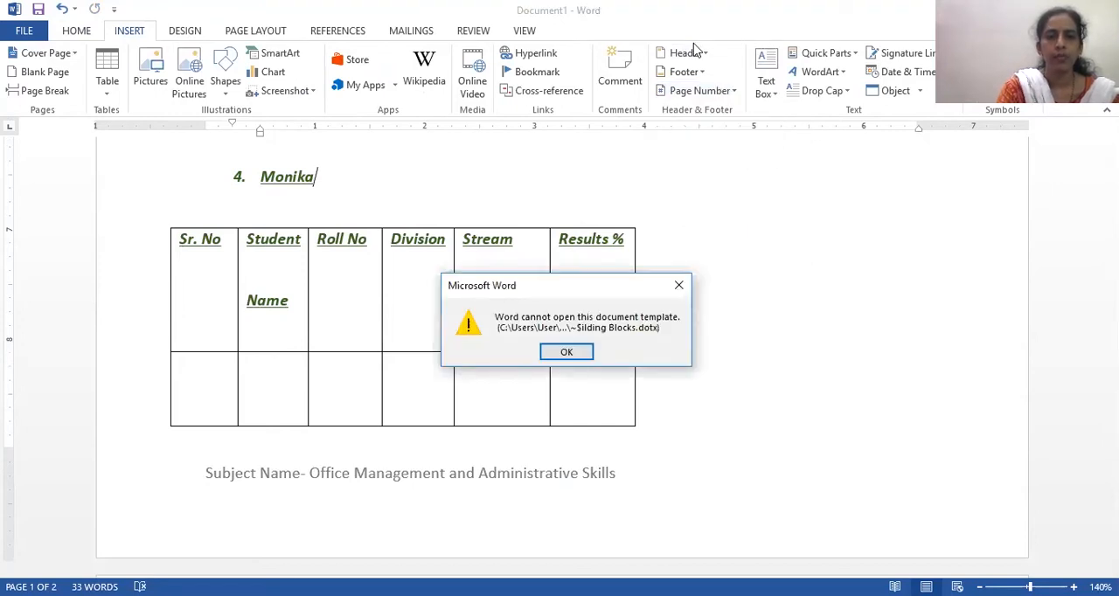
pyautogui.click(681, 287)
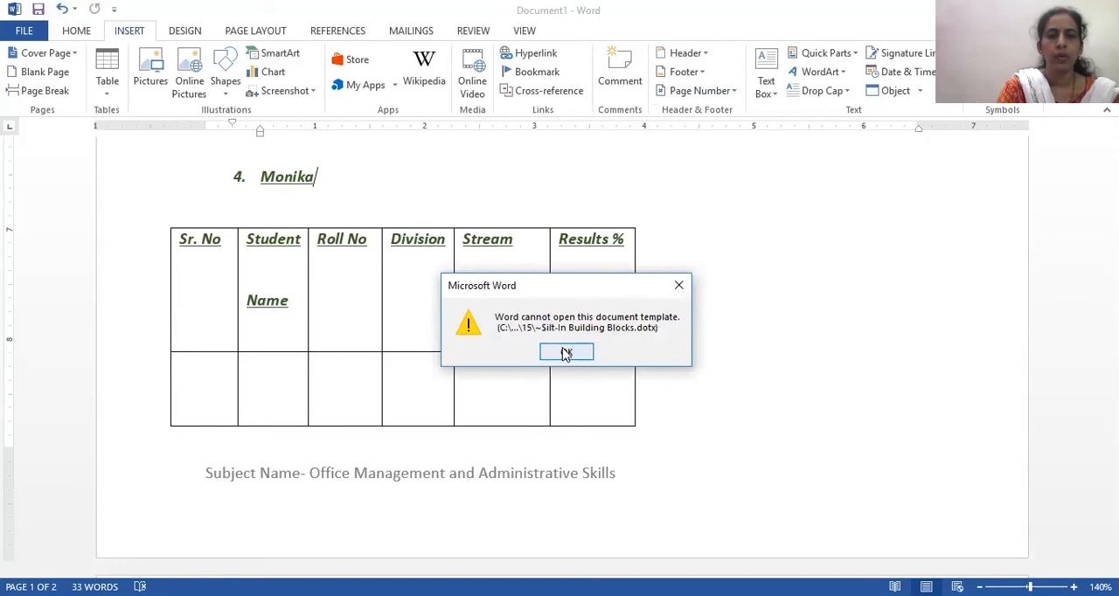
pyautogui.click(566, 353)
pyautogui.click(731, 92)
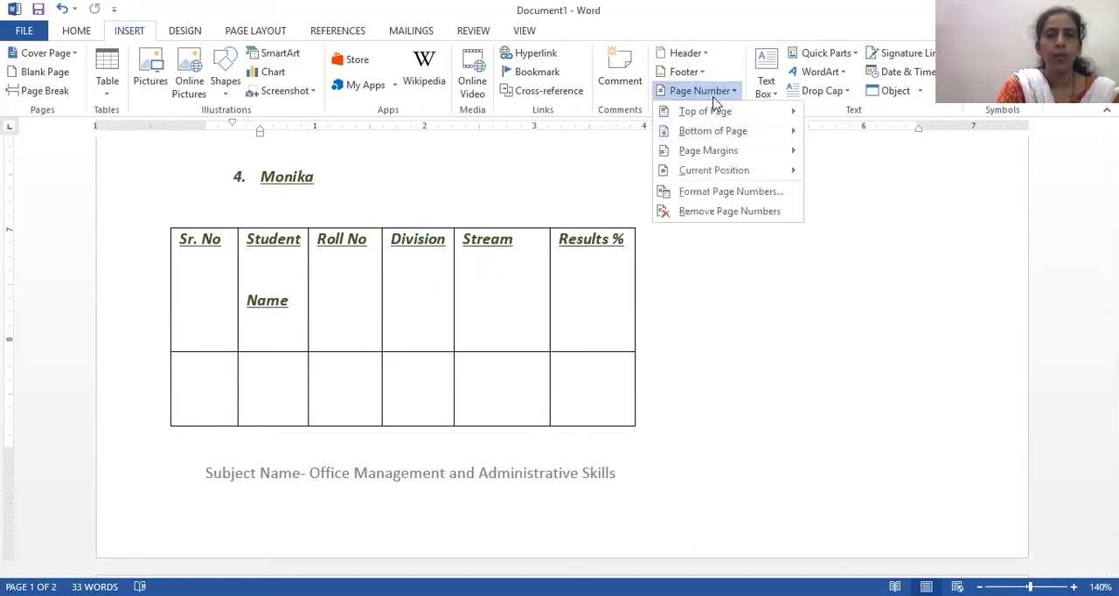
pyautogui.click(713, 112)
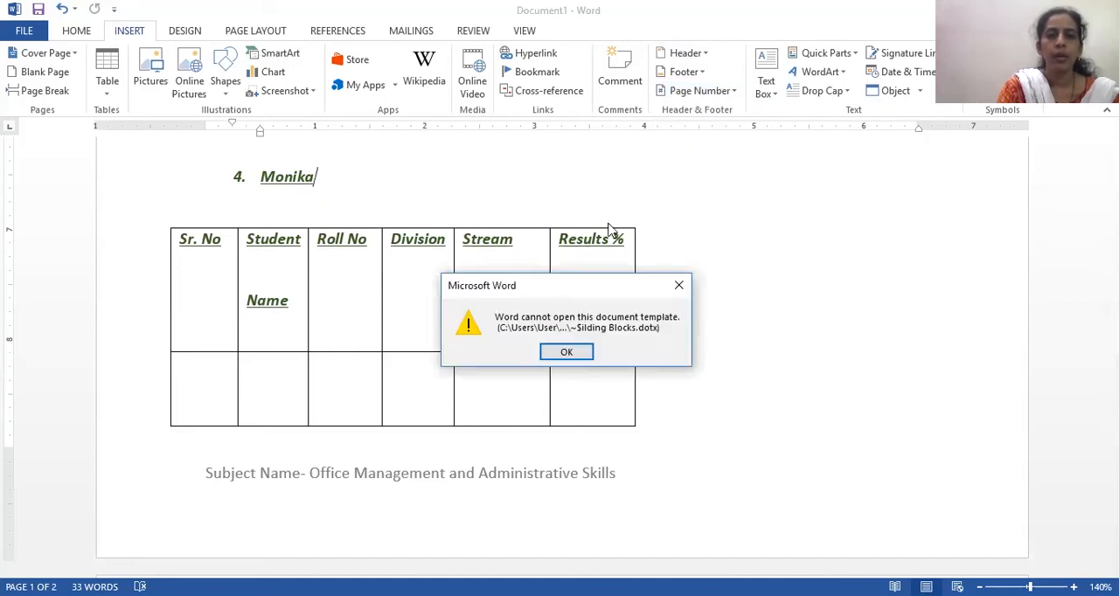
pyautogui.click(680, 289)
# - Insert a Plain Number 3 page number at the bottom of the page and return to the document body
pyautogui.click(734, 93)
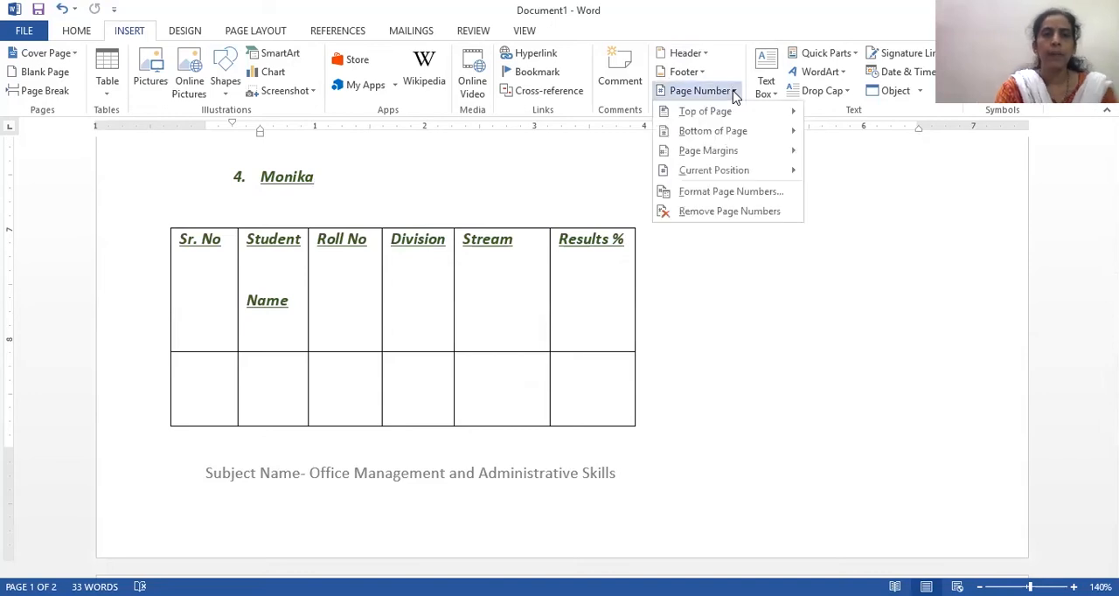
pyautogui.moveTo(736, 138)
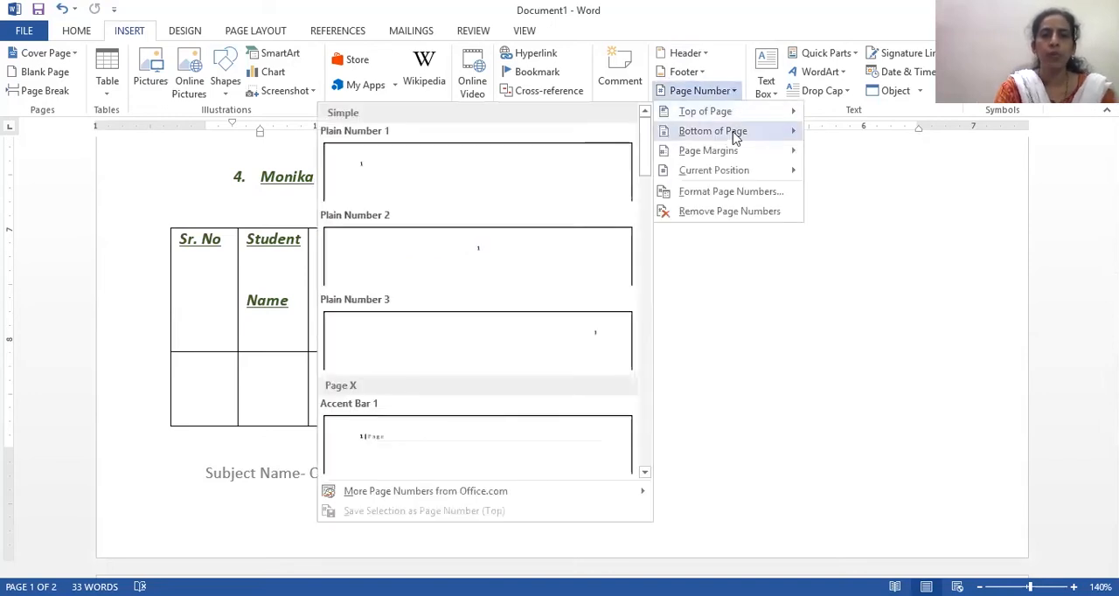
pyautogui.click(735, 93)
pyautogui.click(684, 290)
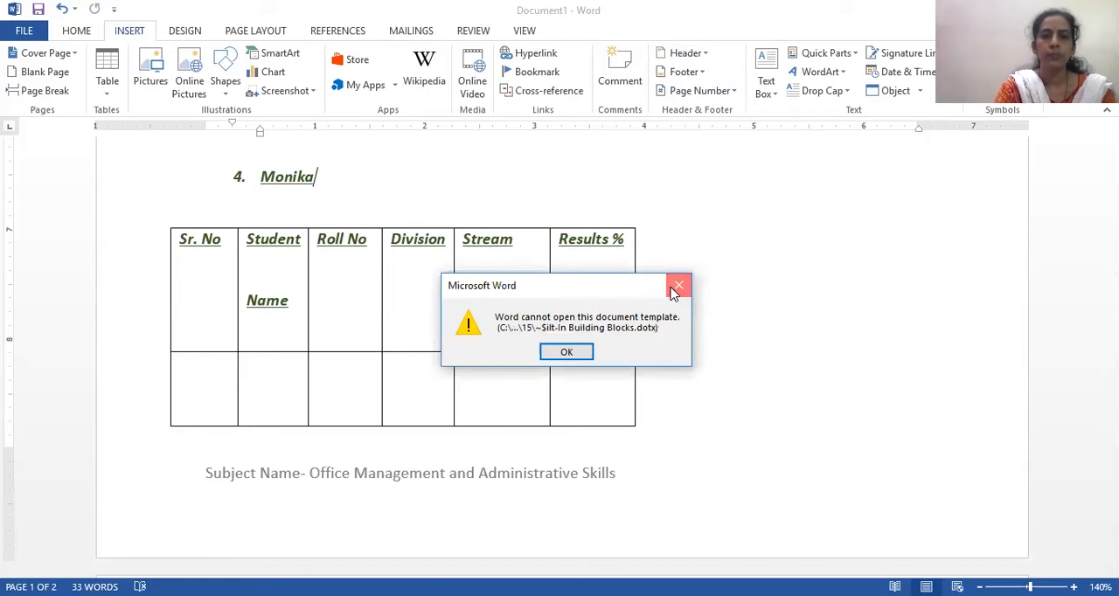
pyautogui.click(734, 92)
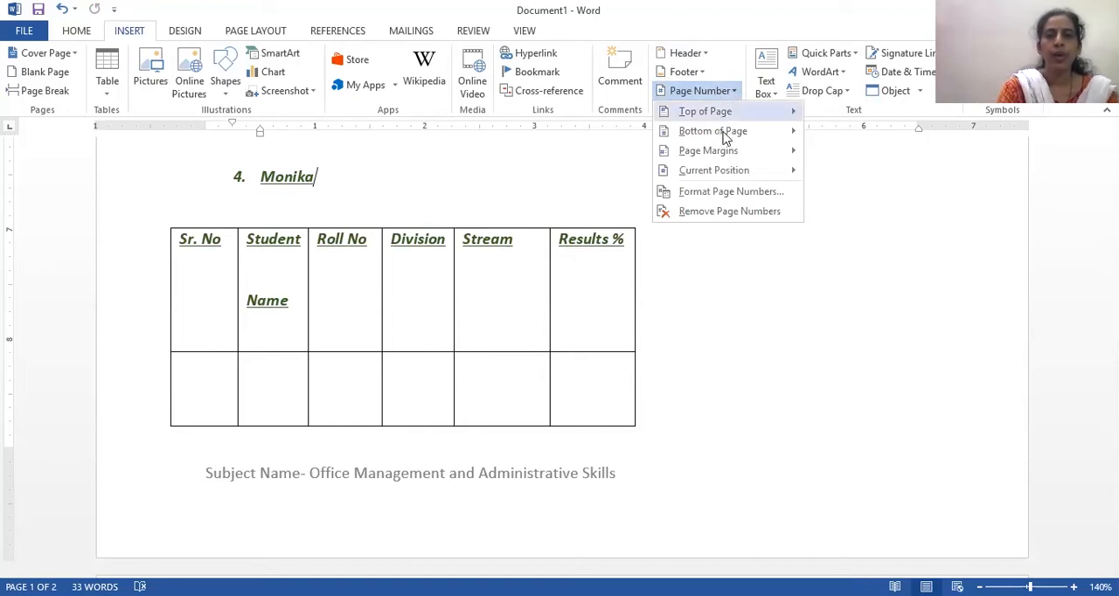
pyautogui.moveTo(724, 138)
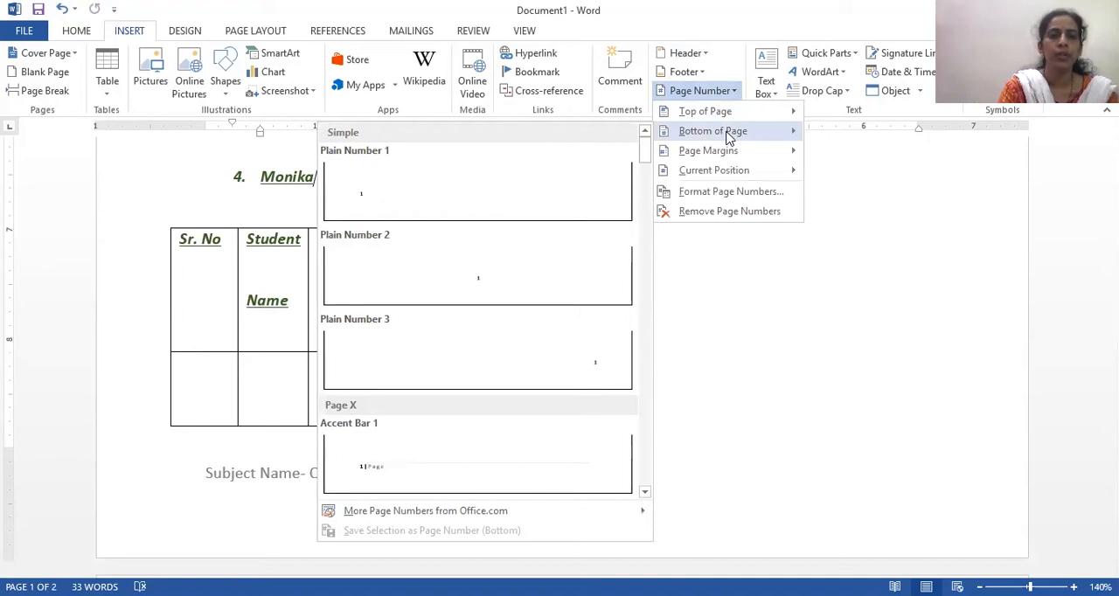
pyautogui.click(621, 355)
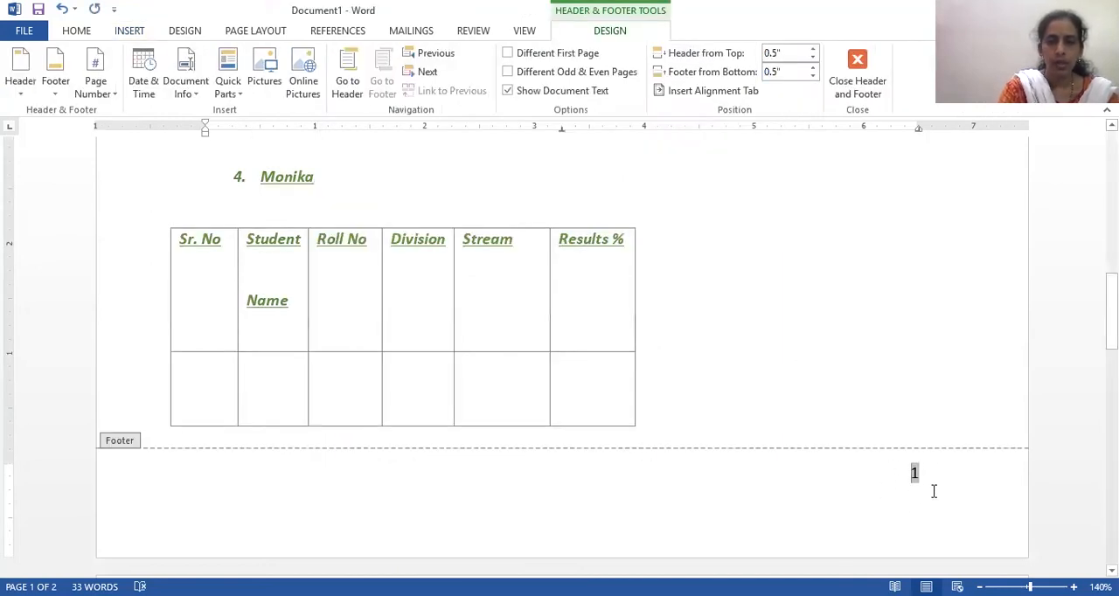
pyautogui.doubleClick(904, 404)
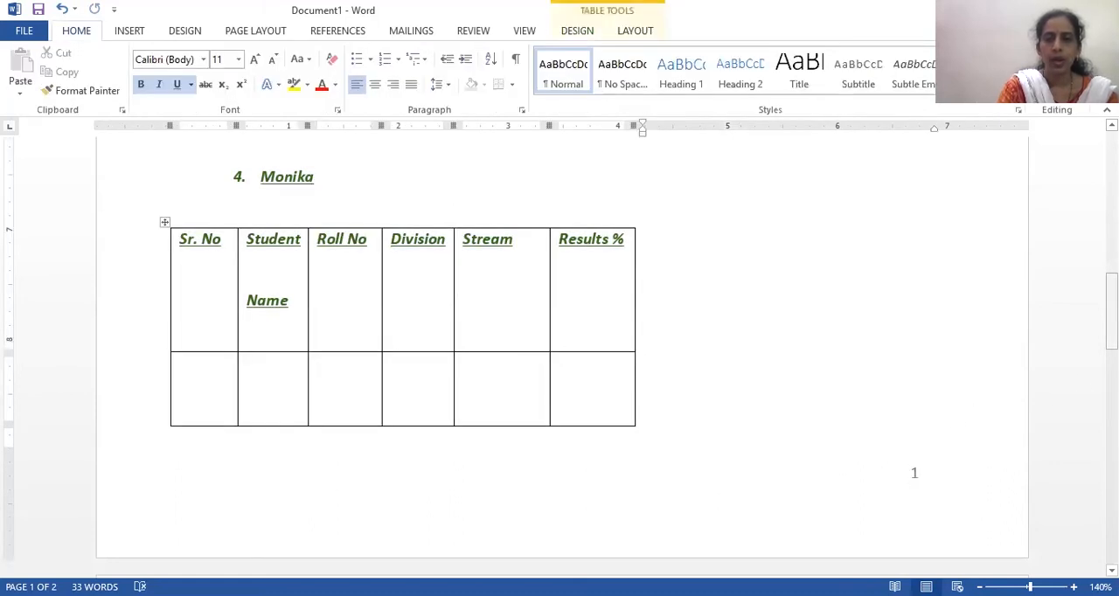
# - Insert a Banded Sidebar text box on the first page, anchored at the "good morning learners" line
pyautogui.moveTo(1112, 309); pyautogui.dragTo(1003, 128)
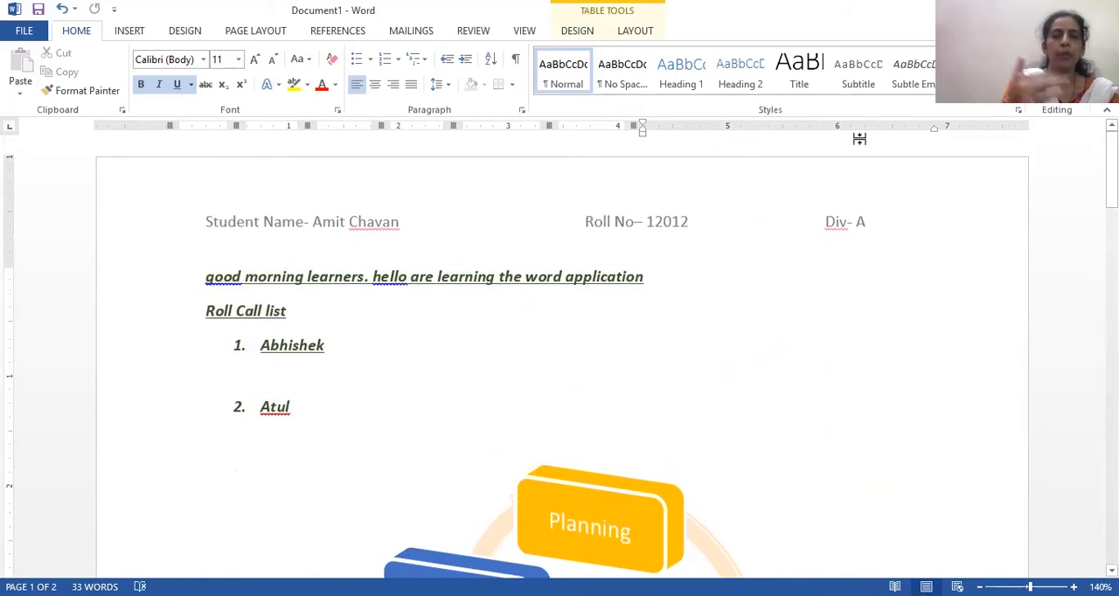
pyautogui.click(130, 33)
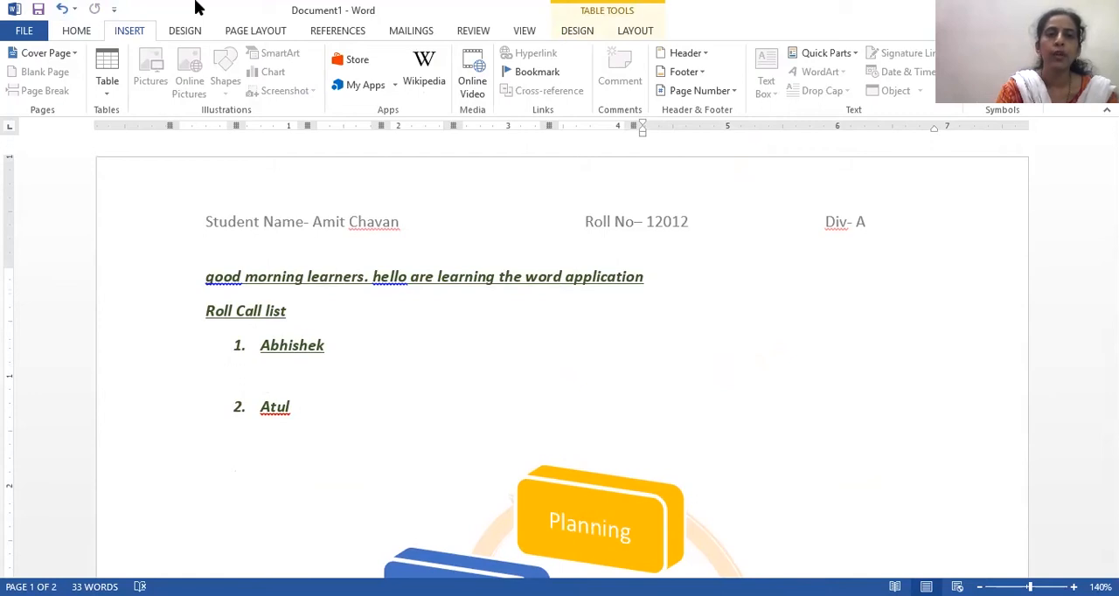
pyautogui.click(773, 205)
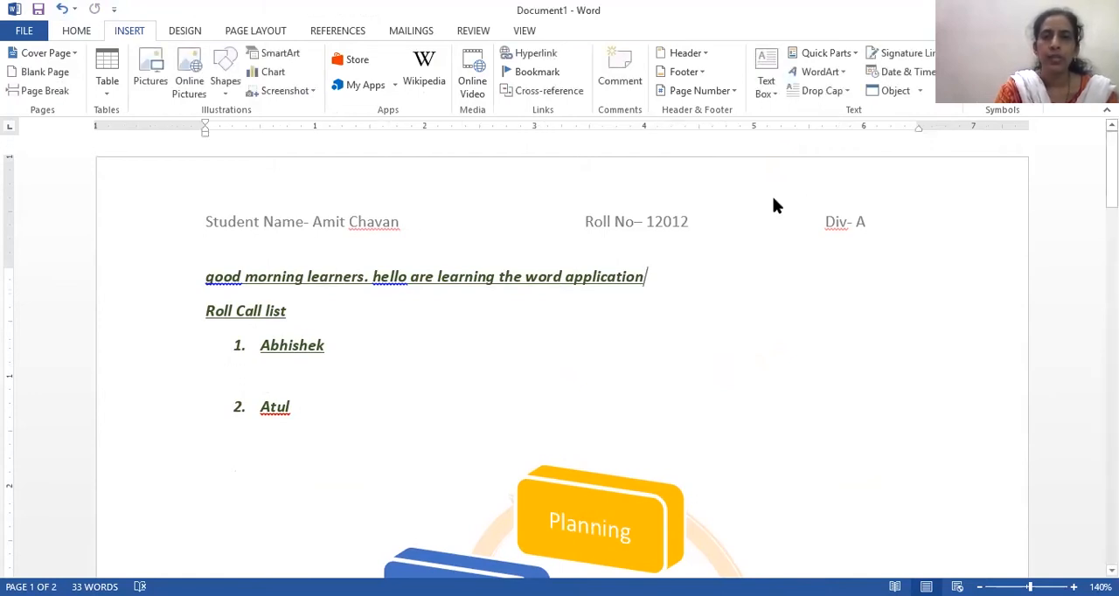
pyautogui.click(778, 91)
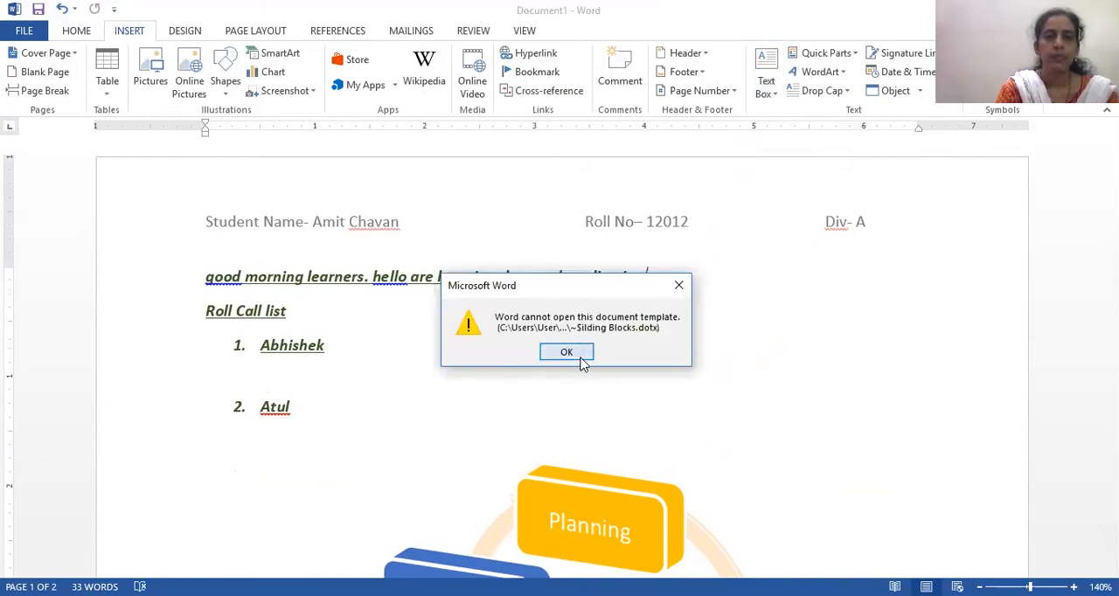
pyautogui.click(580, 358)
pyautogui.click(581, 357)
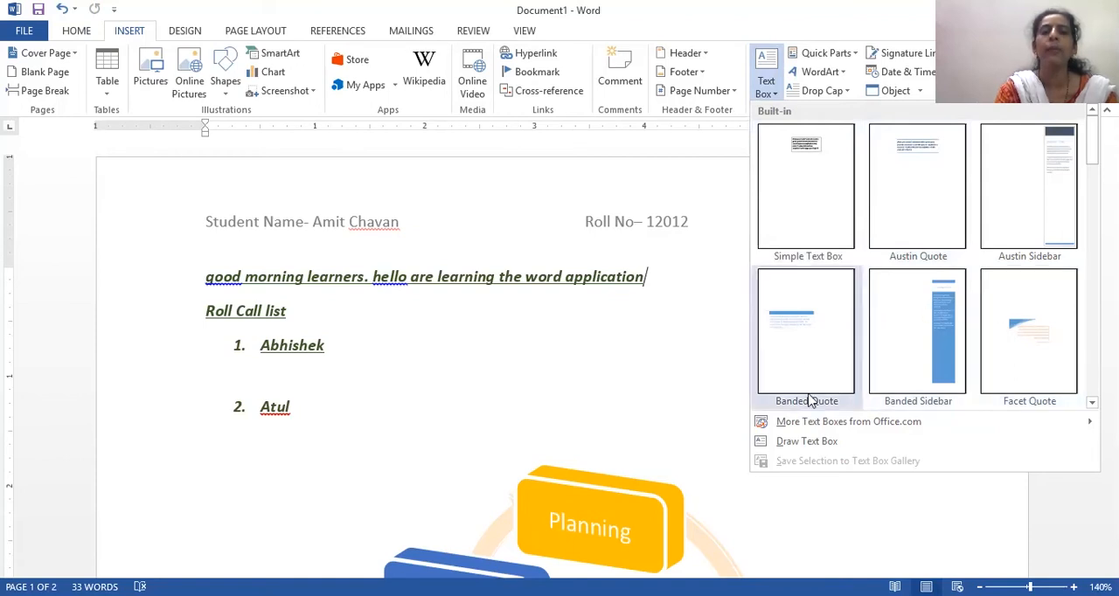
pyautogui.click(930, 309)
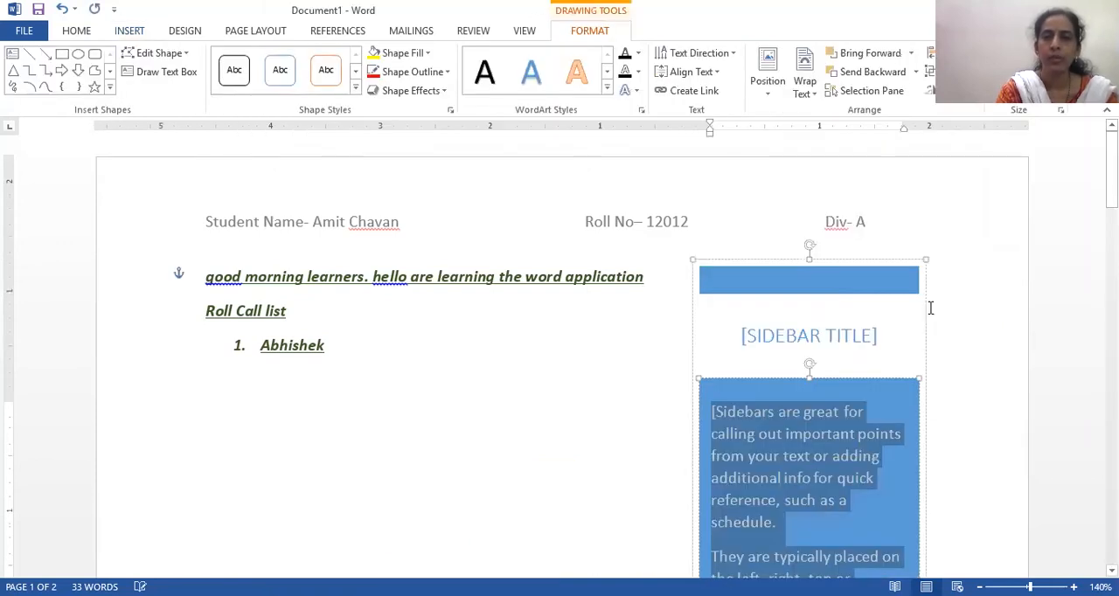
# - Delete the placeholder body text from the blue area of the sidebar
pyautogui.scroll(-10, 930, 308)
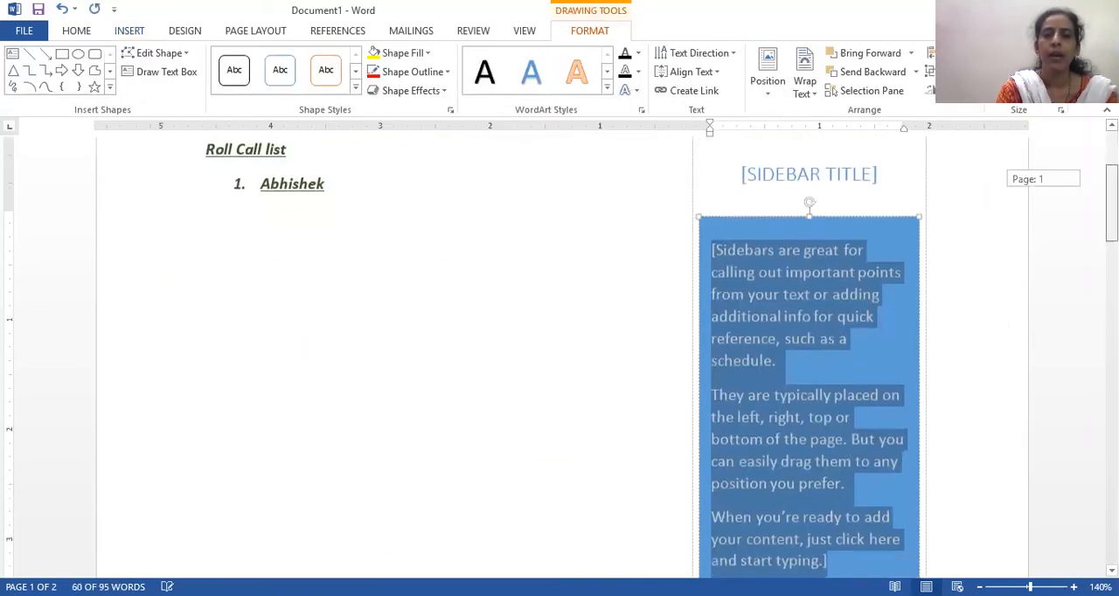
pyautogui.scroll(-2, 915, 456)
pyautogui.scroll(8, 914, 457)
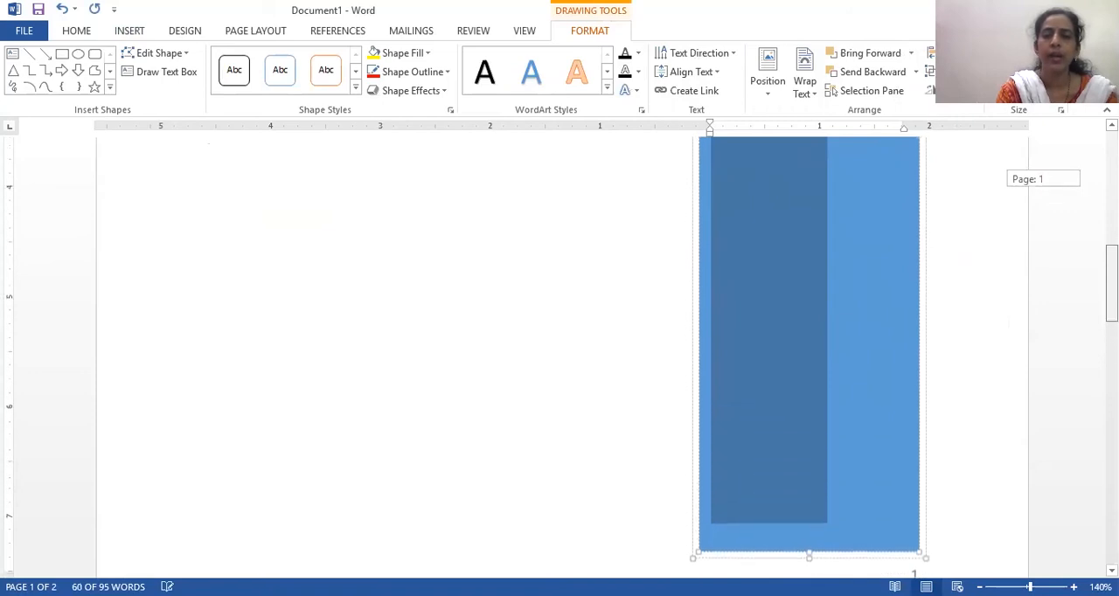
pyautogui.scroll(1, 809, 349)
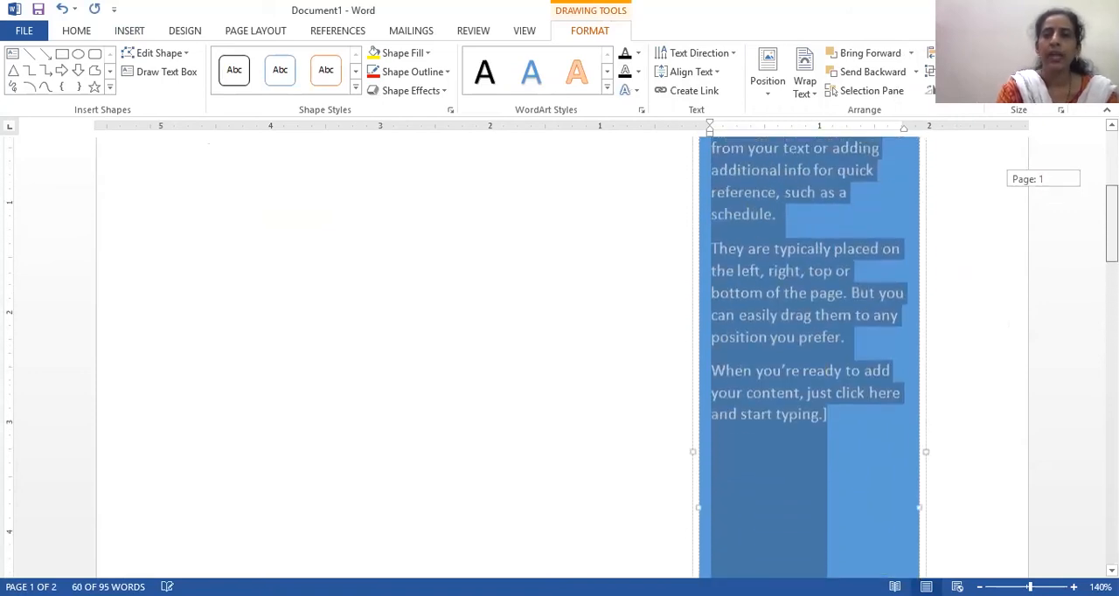
pyautogui.scroll(4, 809, 350)
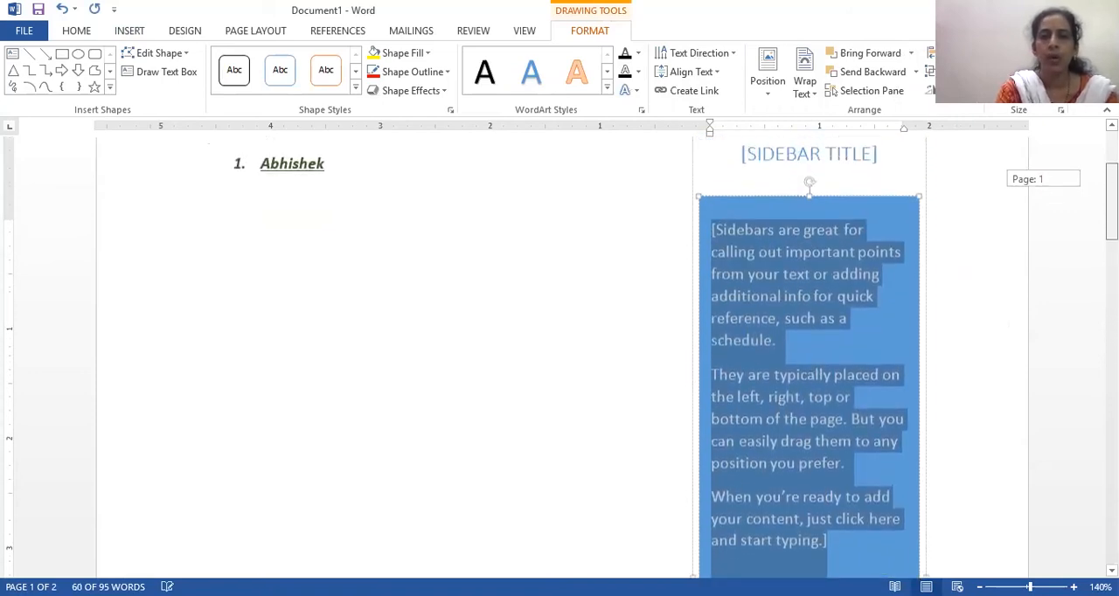
pyautogui.moveTo(1111, 201); pyautogui.dragTo(1112, 201)
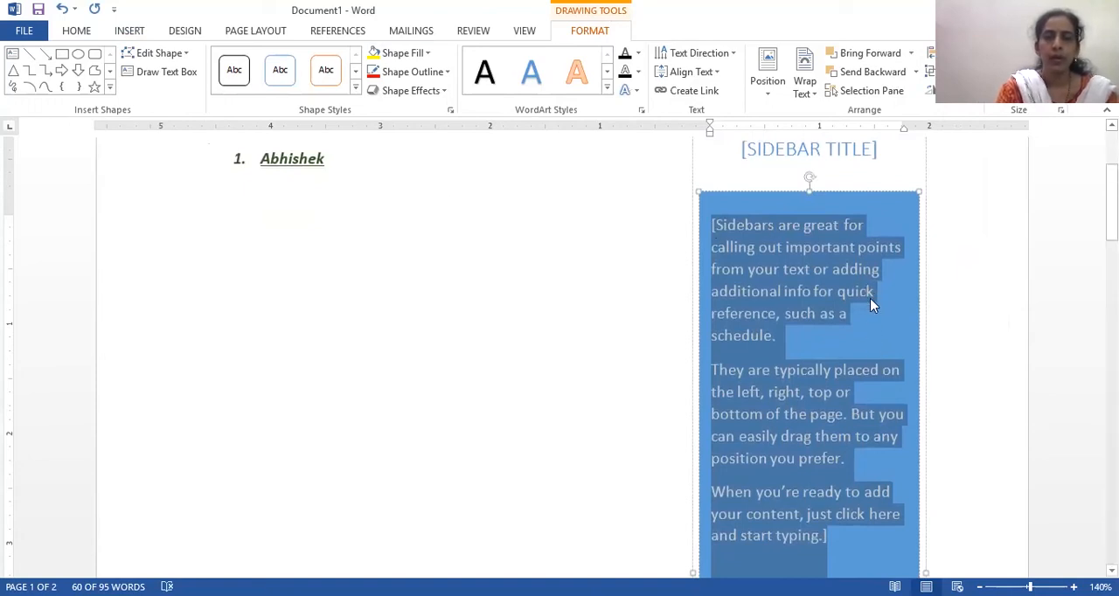
pyautogui.press('Delete')
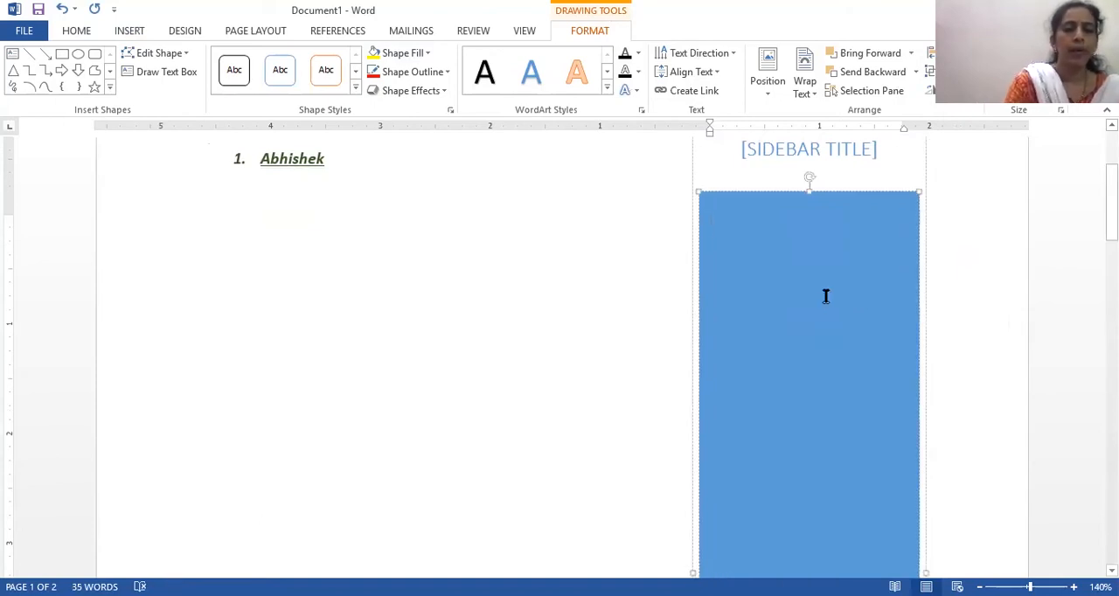
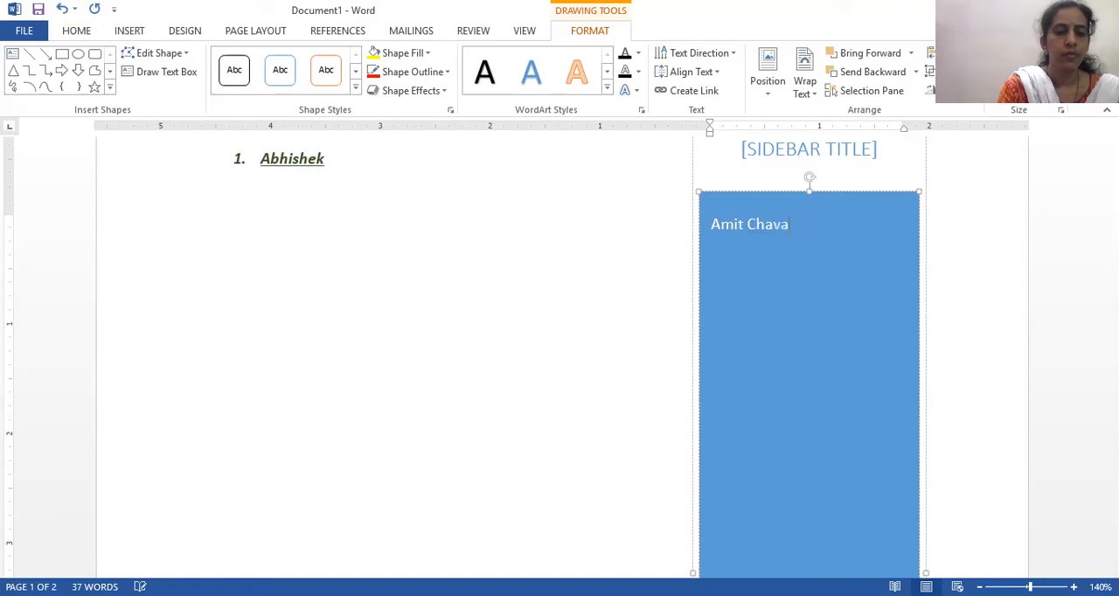
# - Enter the student's full name in the sidebar body, with "Project Report" on a new line below it
pyautogui.press('Return')
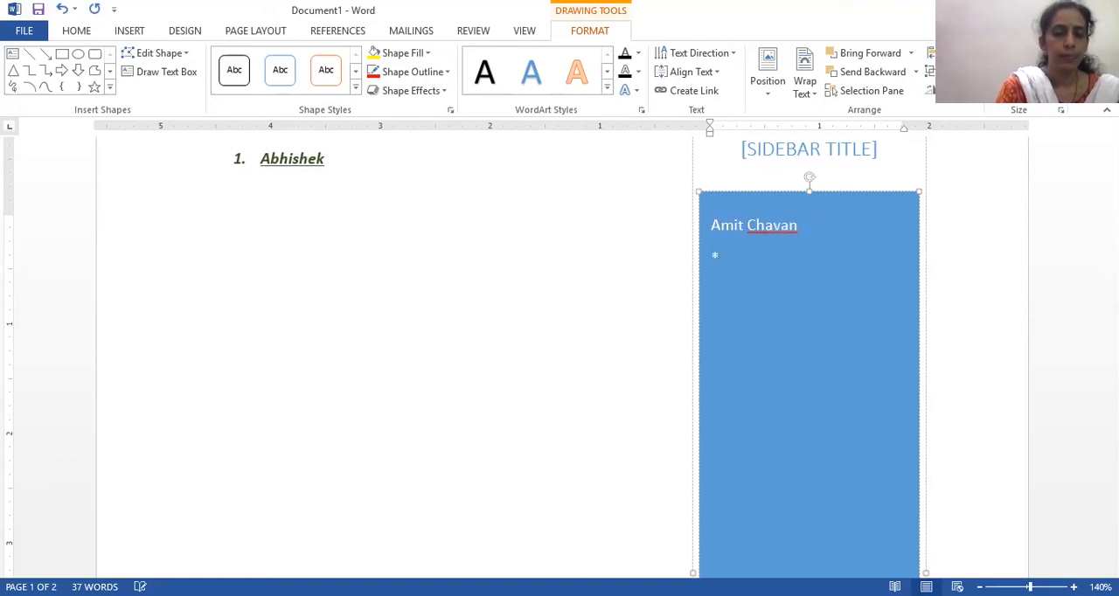
pyautogui.write('Project Report')
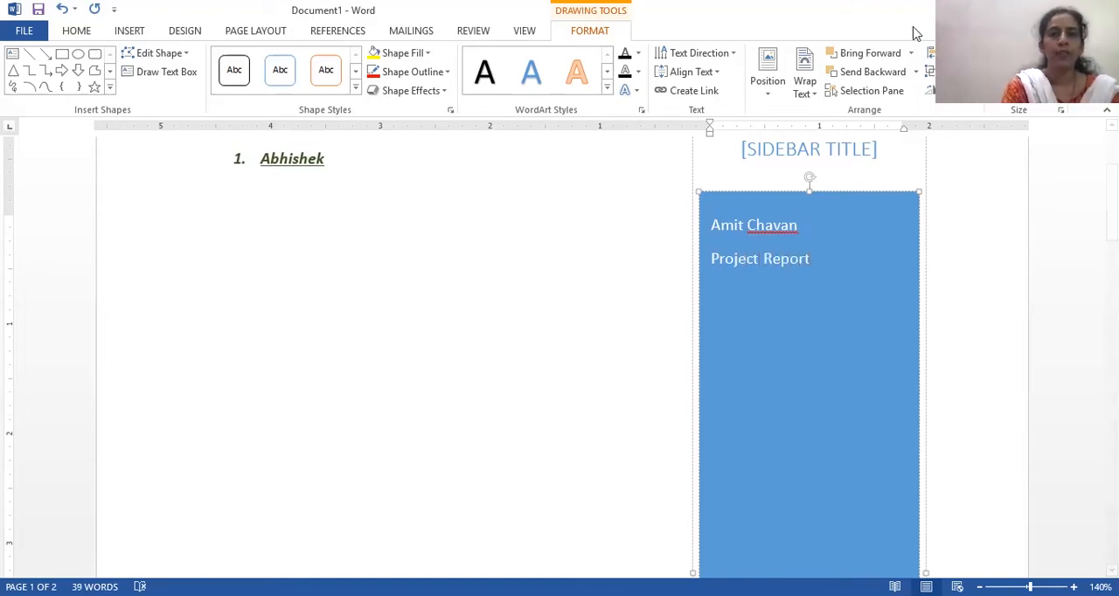
# - Delete the "[SIDEBAR TITLE]" placeholder from the sidebar and return to the top of the page
pyautogui.click(790, 151)
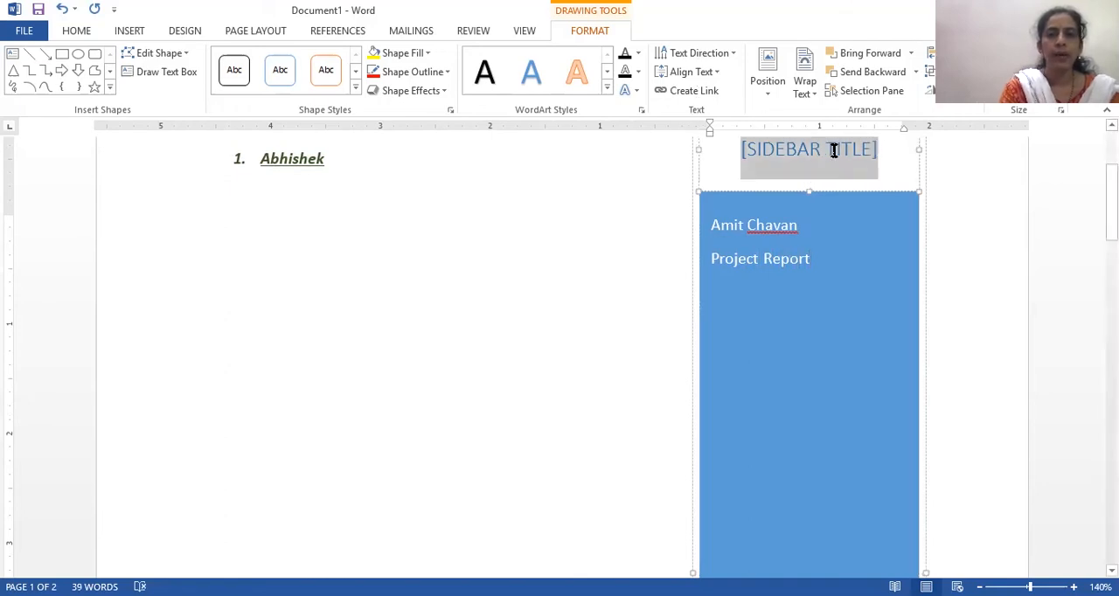
pyautogui.press('Delete')
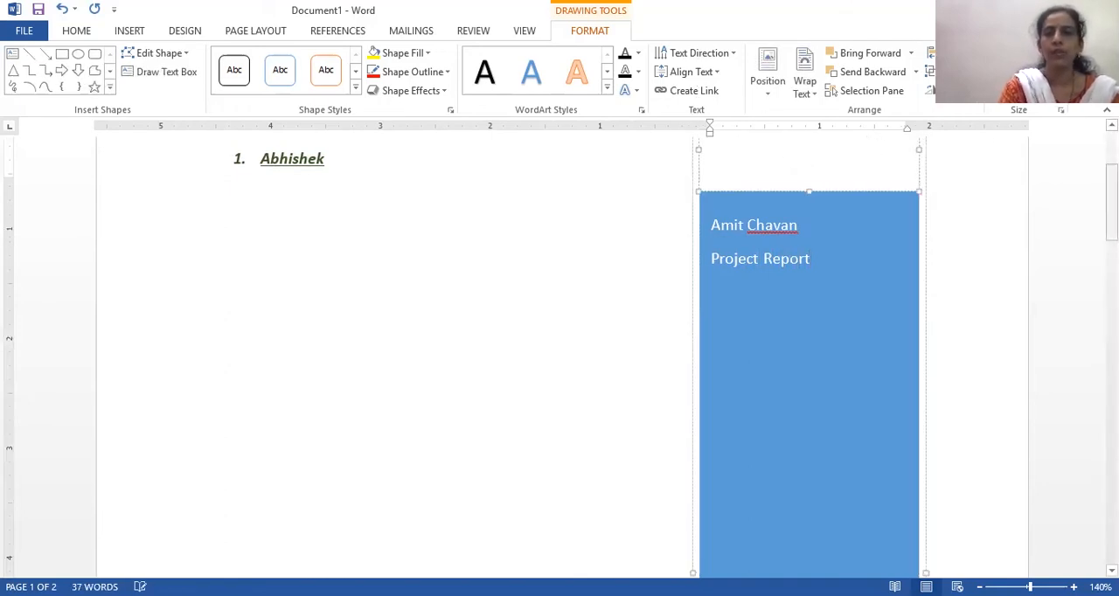
pyautogui.moveTo(1112, 217); pyautogui.dragTo(1112, 184)
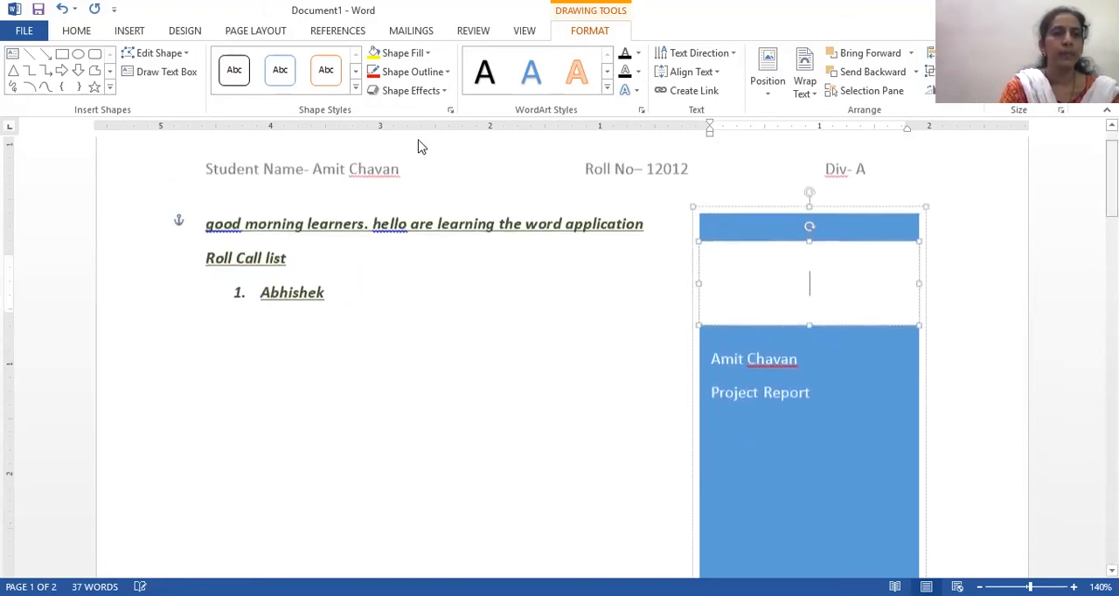
# - Insert a WordArt object in the light orange fill style with an orange outline
pyautogui.click(128, 31)
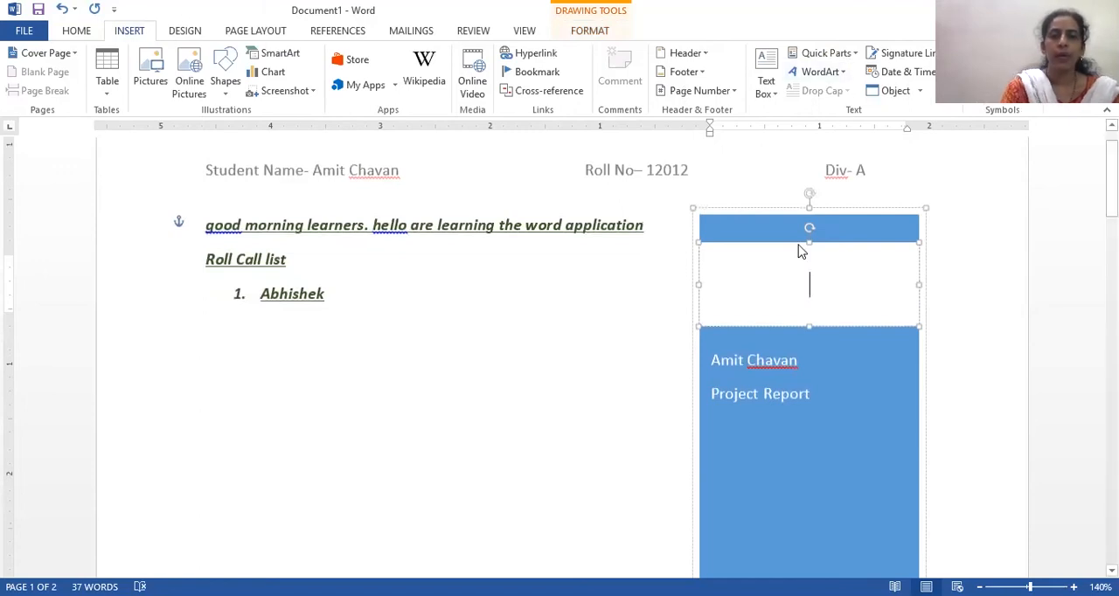
pyautogui.click(774, 96)
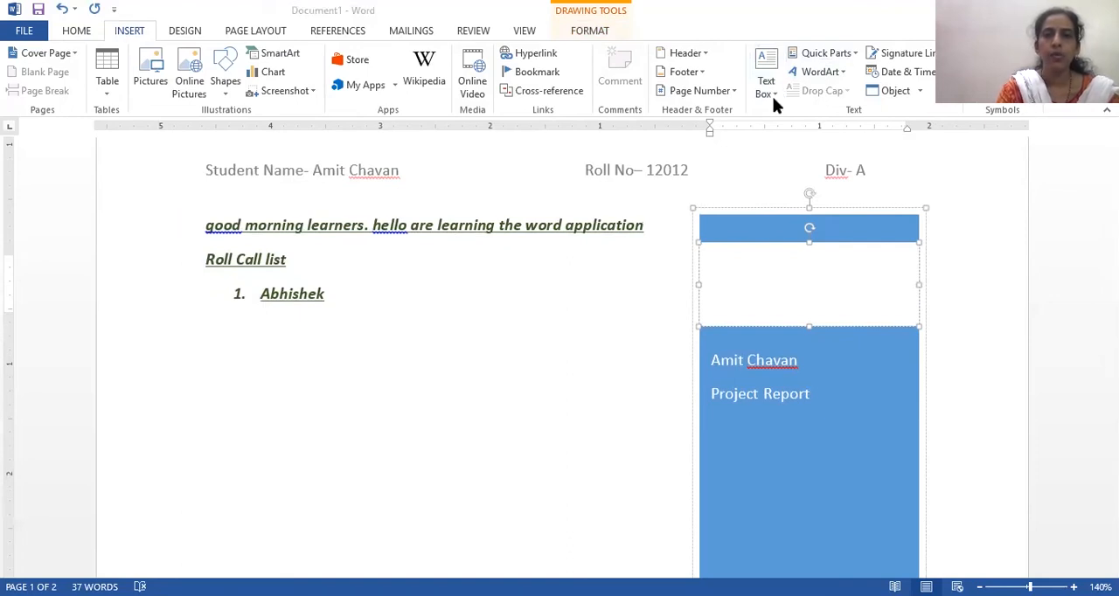
pyautogui.click(777, 94)
pyautogui.click(777, 95)
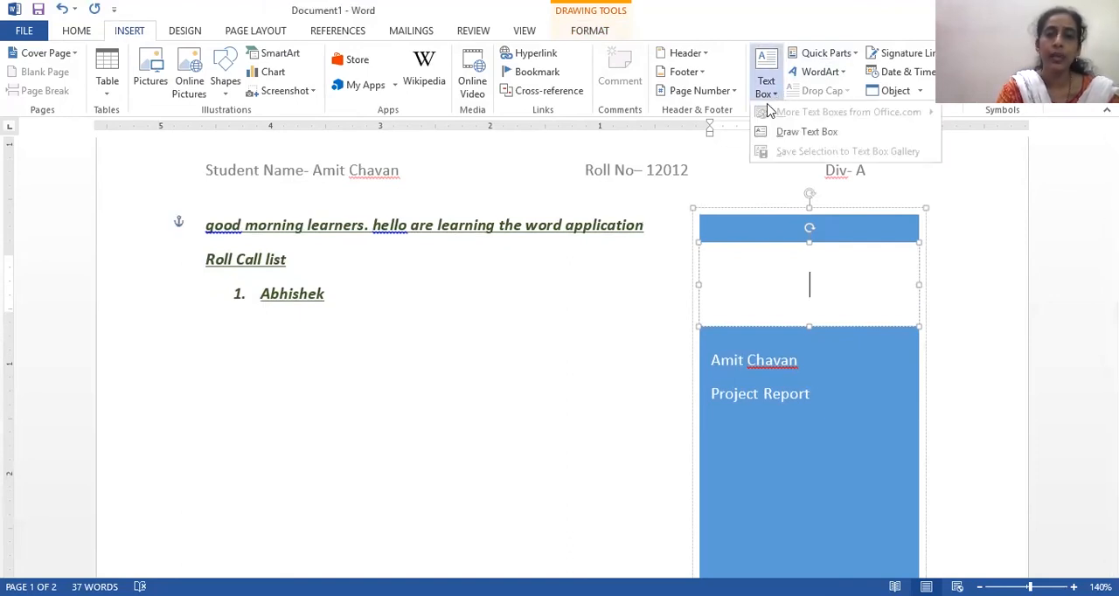
pyautogui.click(839, 75)
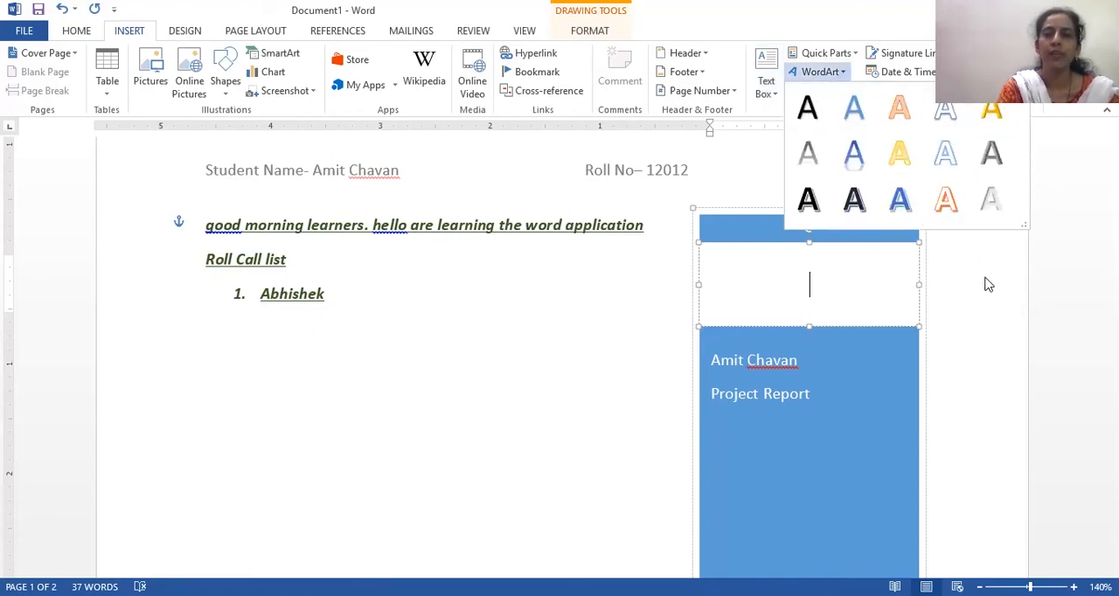
pyautogui.click(837, 72)
pyautogui.click(839, 74)
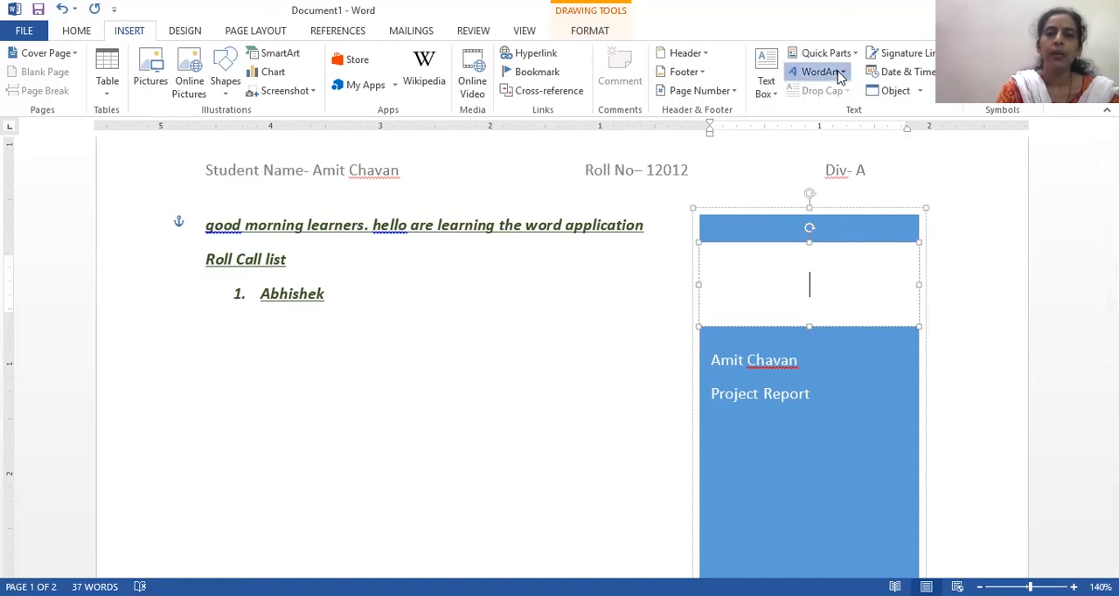
pyautogui.click(907, 114)
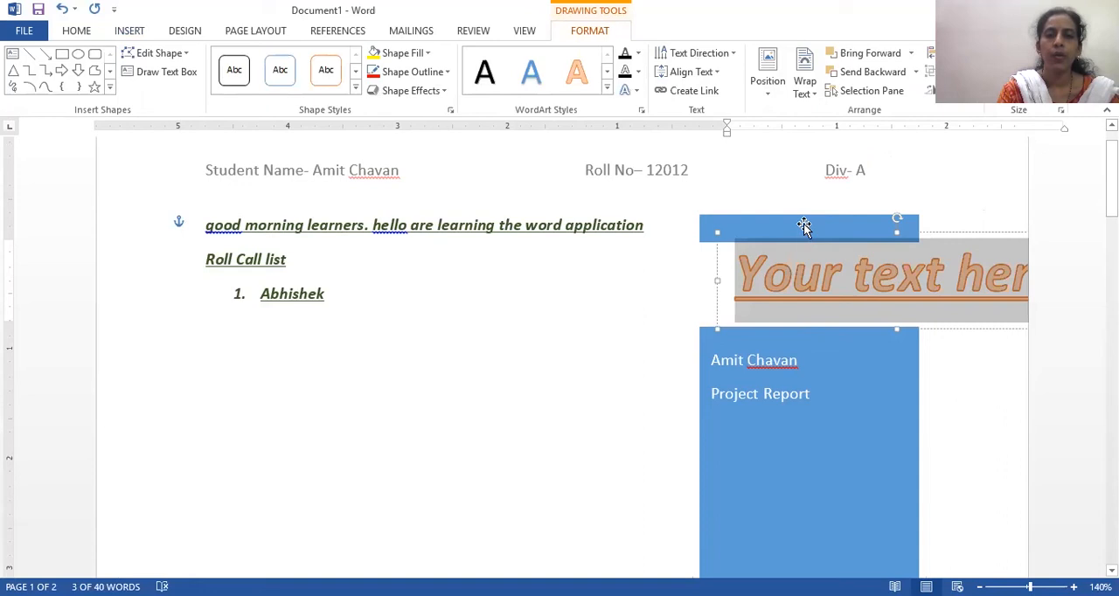
# - Move the blue sidebar text box to the middle of the page and delete it
pyautogui.moveTo(799, 226); pyautogui.dragTo(524, 226)
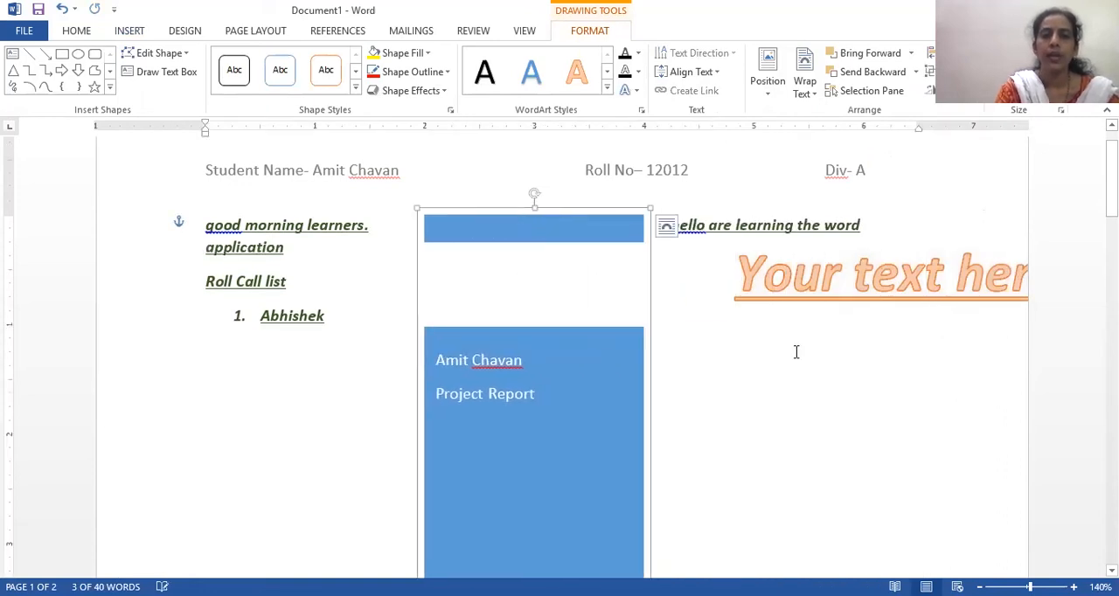
pyautogui.click(663, 224)
pyautogui.click(535, 229)
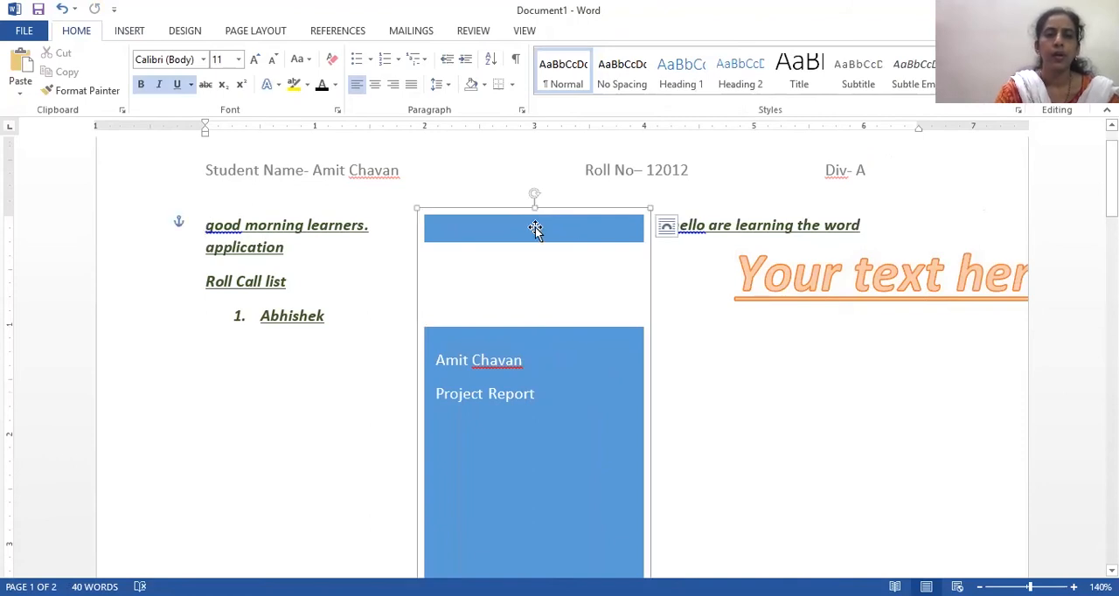
pyautogui.press('Delete')
# - Delete the SmartArt diagram containing the "Planning" block from the roll call list
pyautogui.click(497, 516)
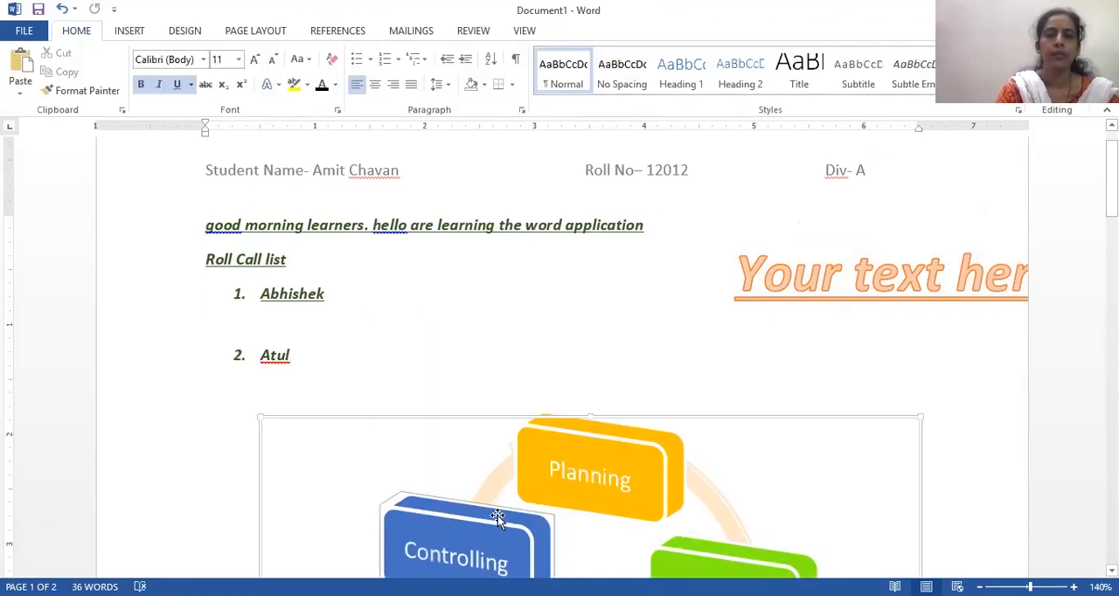
pyautogui.click(717, 447)
pyautogui.press('Delete')
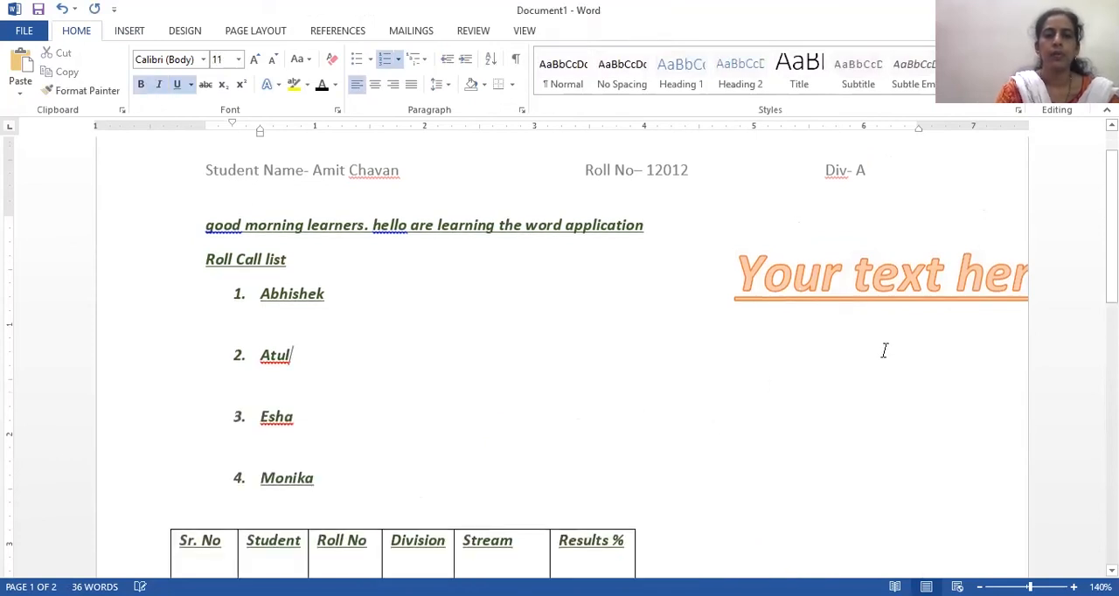
# - Move the orange WordArt beside the roll call list and replace its placeholder text with "Hello Learner"
pyautogui.click(861, 279)
pyautogui.click(805, 232)
pyautogui.moveTo(676, 291); pyautogui.dragTo(582, 298)
pyautogui.moveTo(531, 339); pyautogui.dragTo(845, 352)
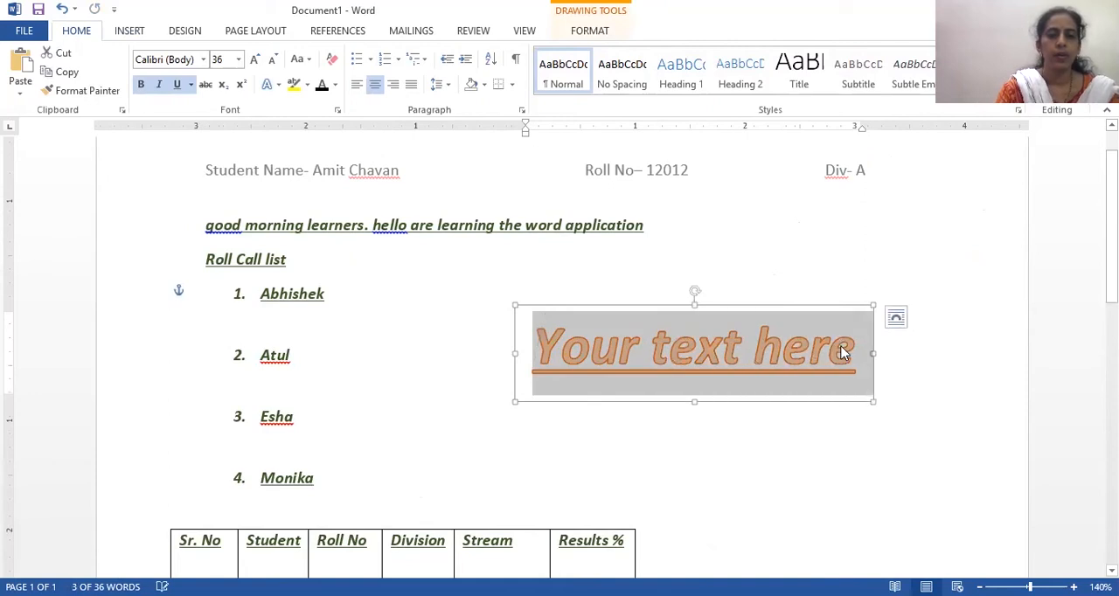
pyautogui.press('Delete')
pyautogui.write('h')
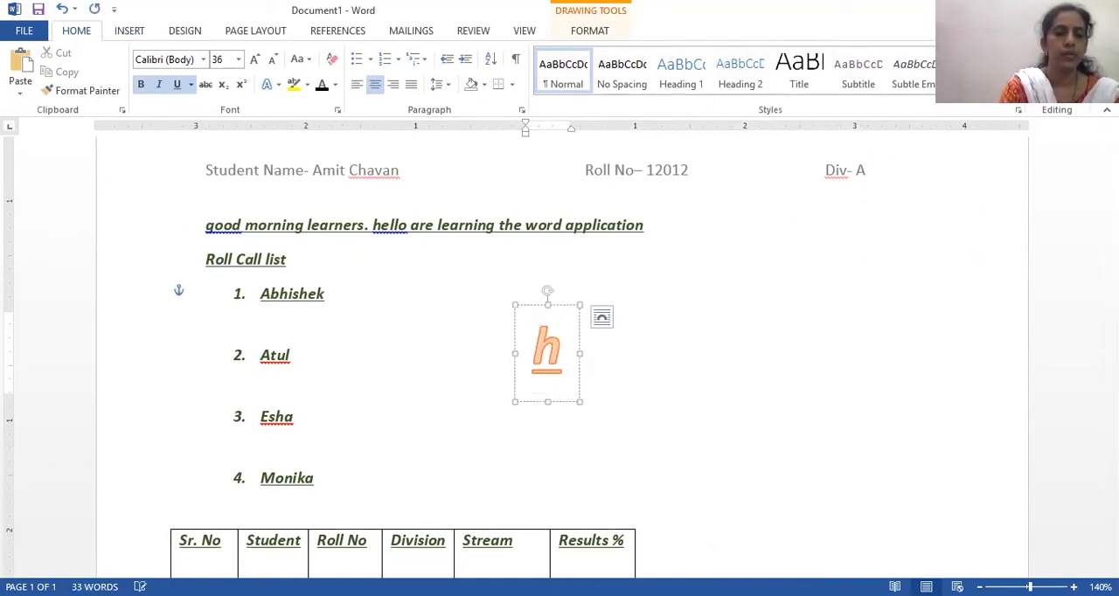
pyautogui.write('ello Learner')
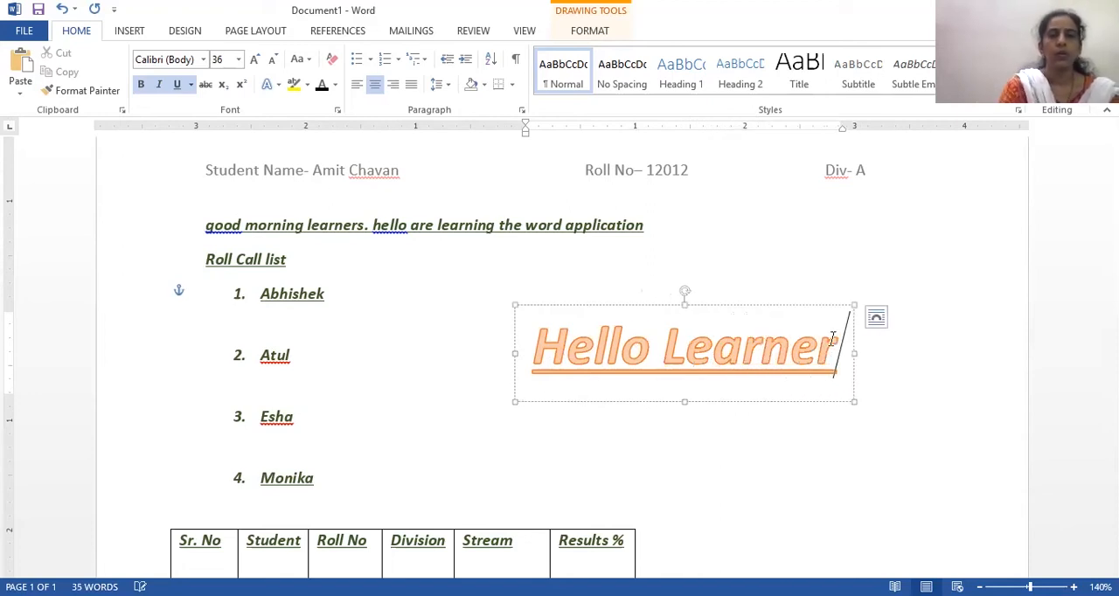
# - Create a second WordArt from the "Hello Learner" text in the style Fill - Gold, Accent 4, Soft Bevel
pyautogui.moveTo(620, 349); pyautogui.dragTo(762, 332)
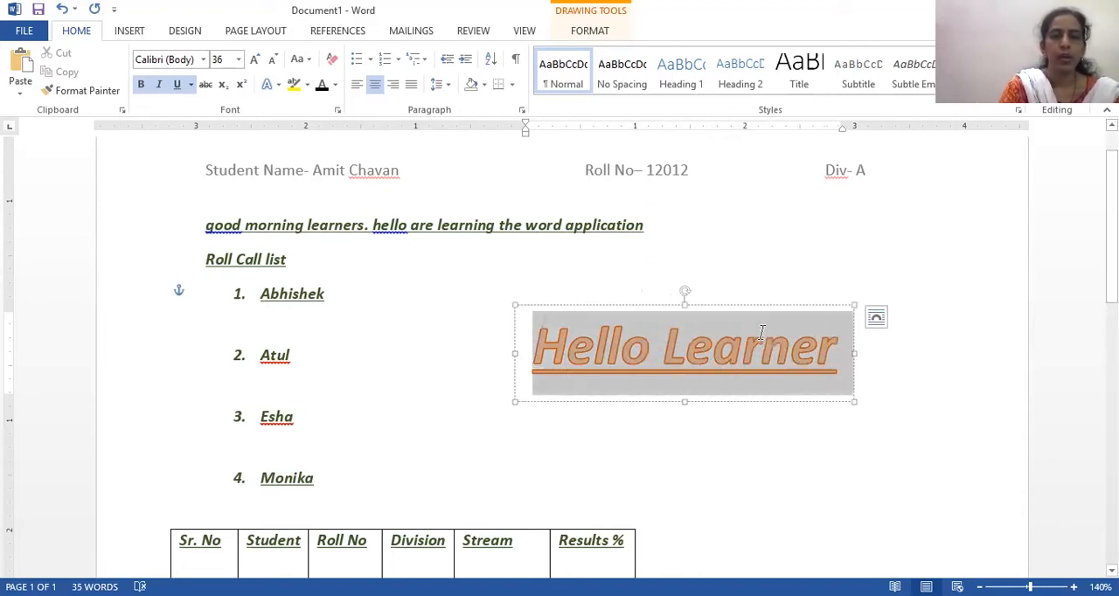
pyautogui.click(127, 32)
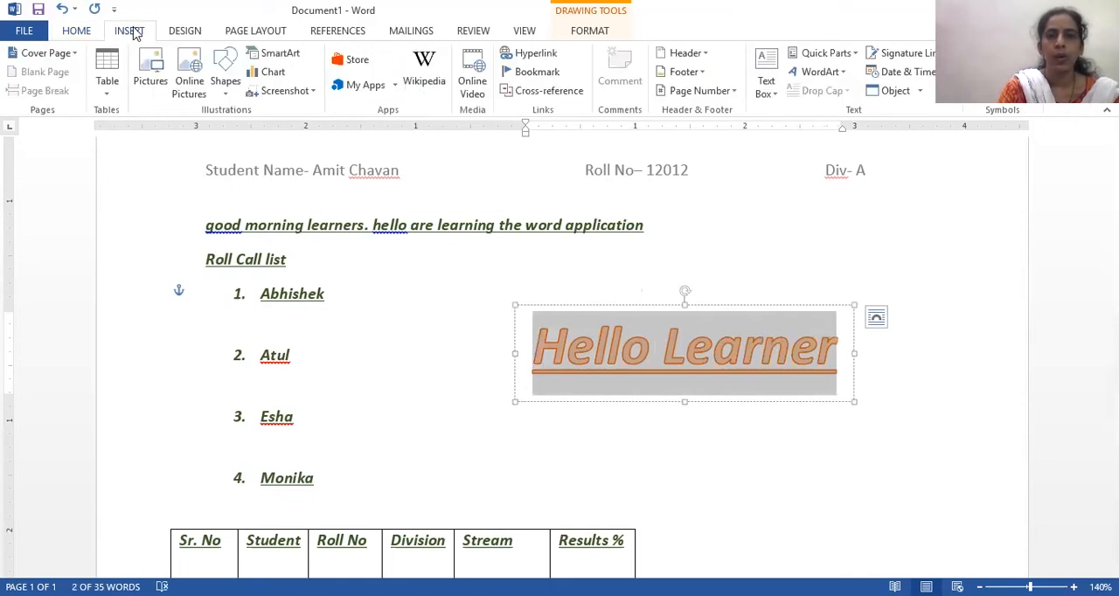
pyautogui.click(819, 72)
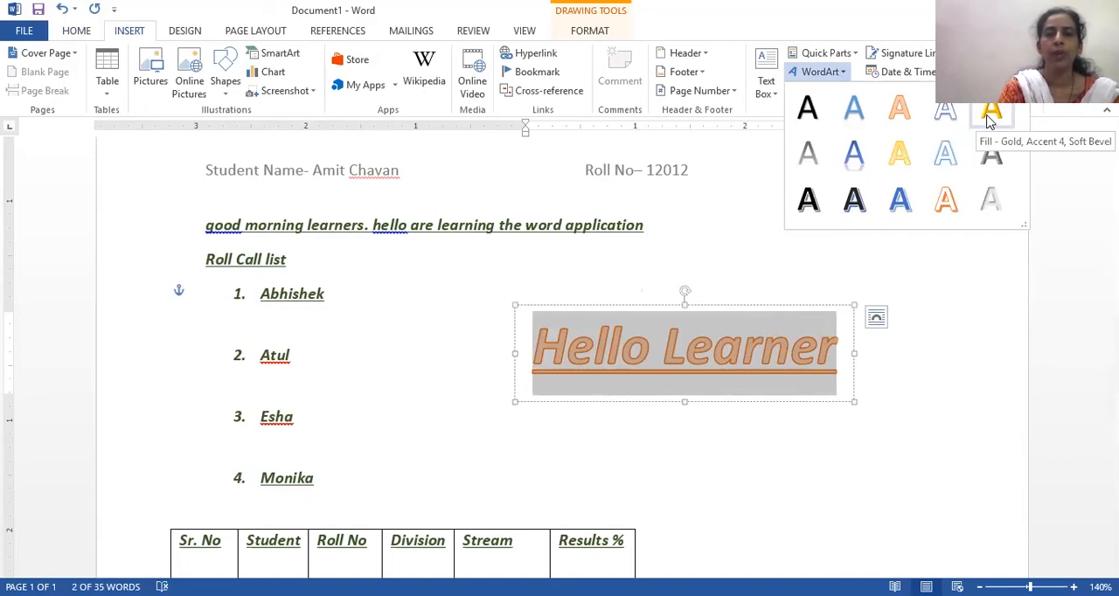
pyautogui.click(992, 123)
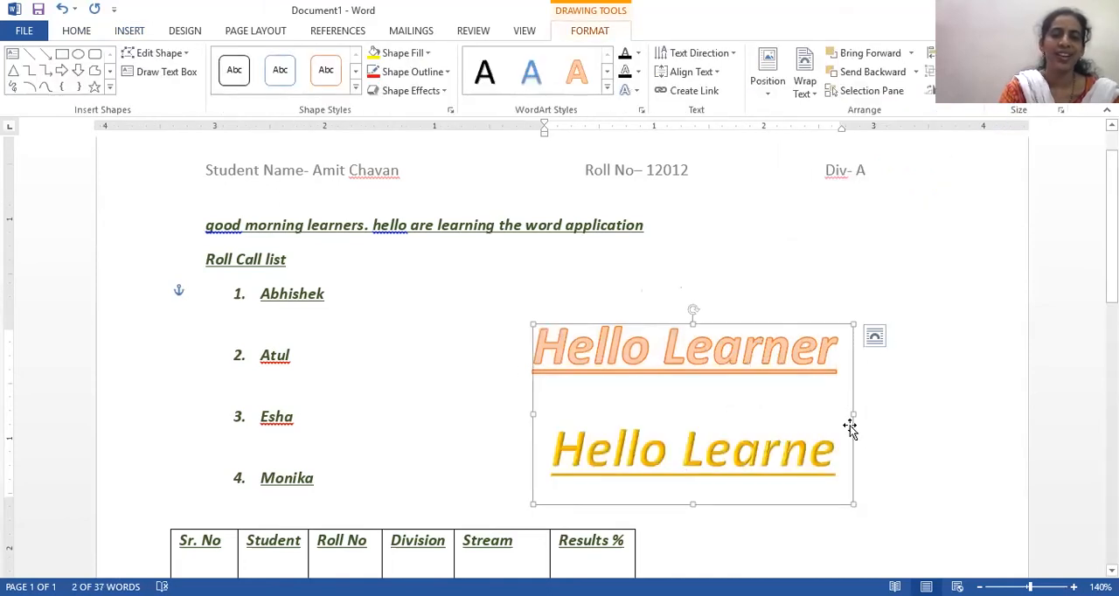
# - Widen the gold WordArt box and try to complete its text with the missing final "r"
pyautogui.moveTo(834, 456); pyautogui.dragTo(838, 466)
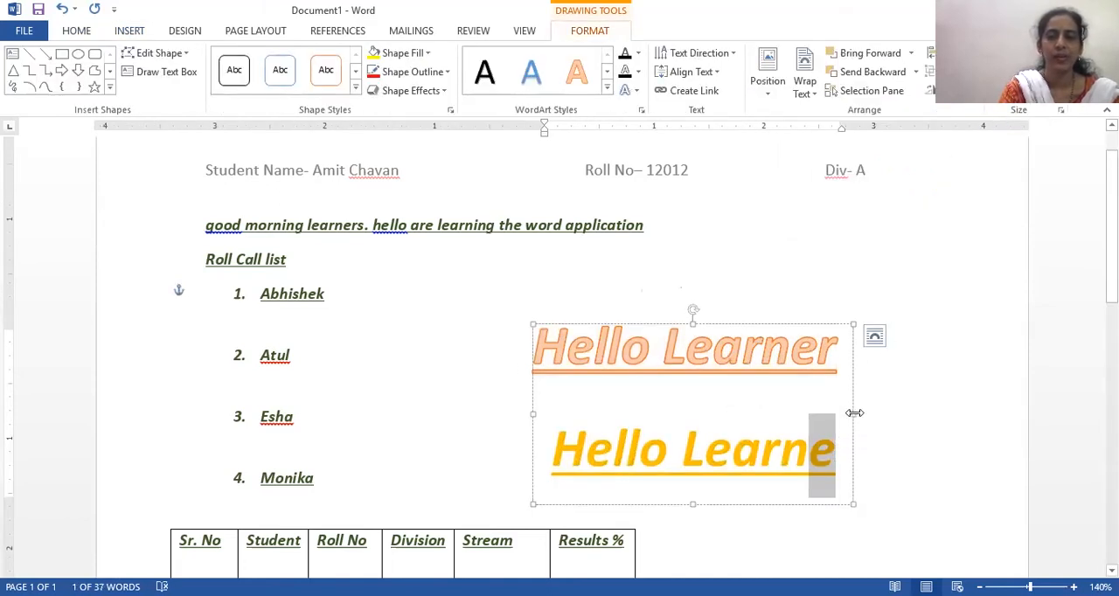
pyautogui.moveTo(854, 415); pyautogui.dragTo(886, 408)
pyautogui.moveTo(834, 437); pyautogui.dragTo(854, 446)
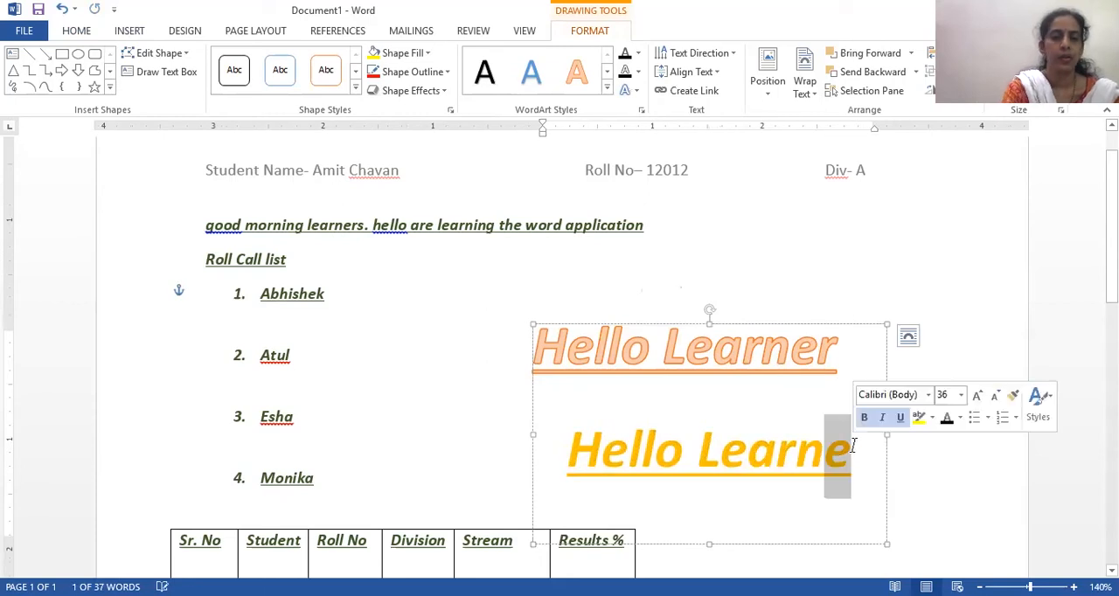
pyautogui.write('r')
pyautogui.press('BackSpace')
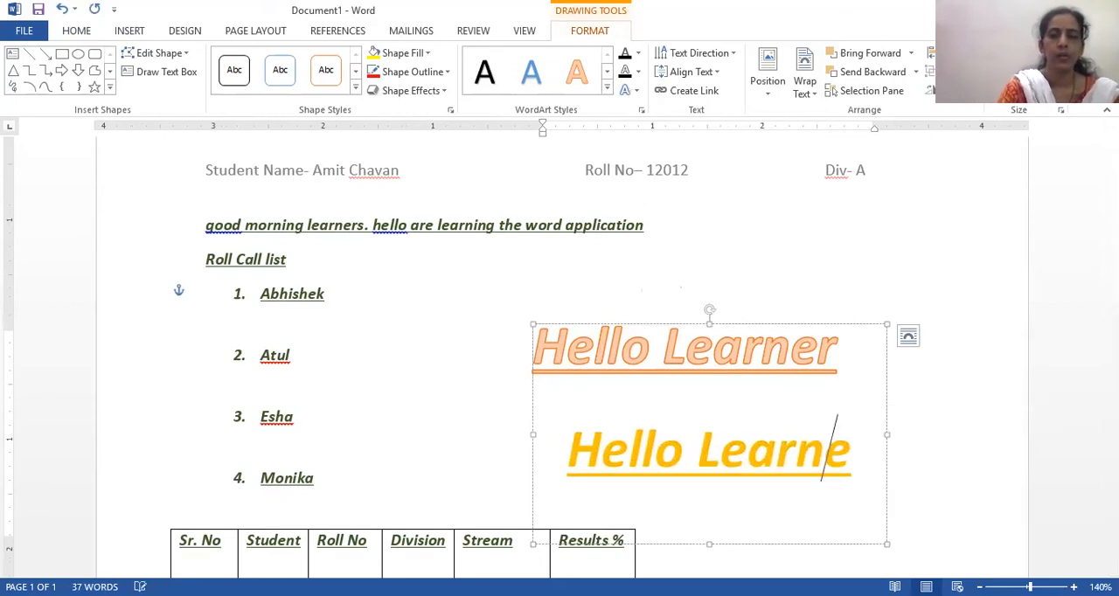
pyautogui.click(927, 436)
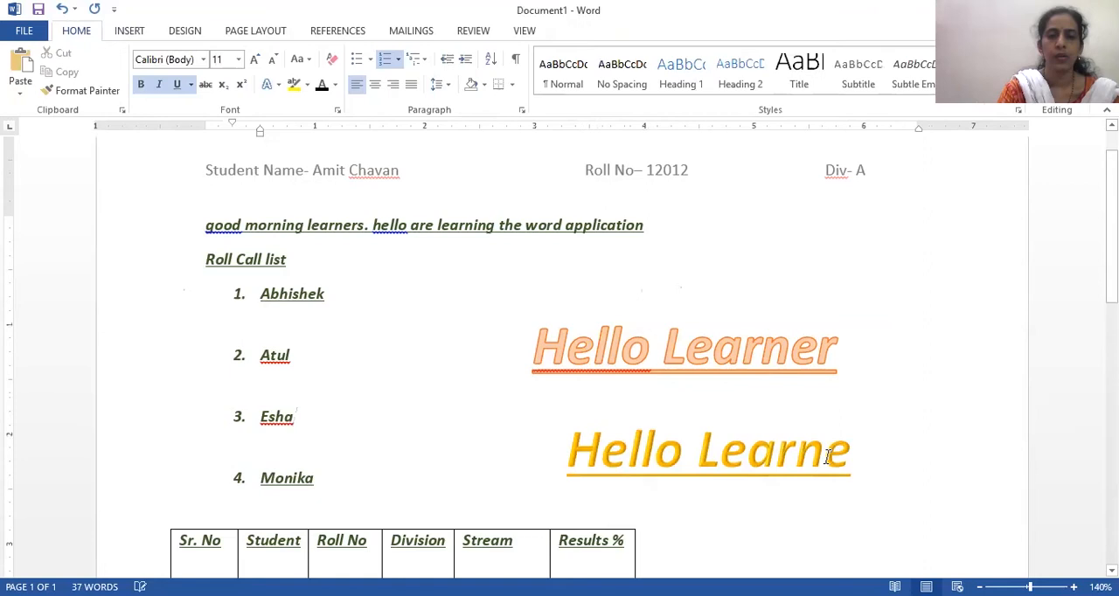
# - Enlarge the gold WordArt box on both sides and delete all of its text
pyautogui.click(761, 437)
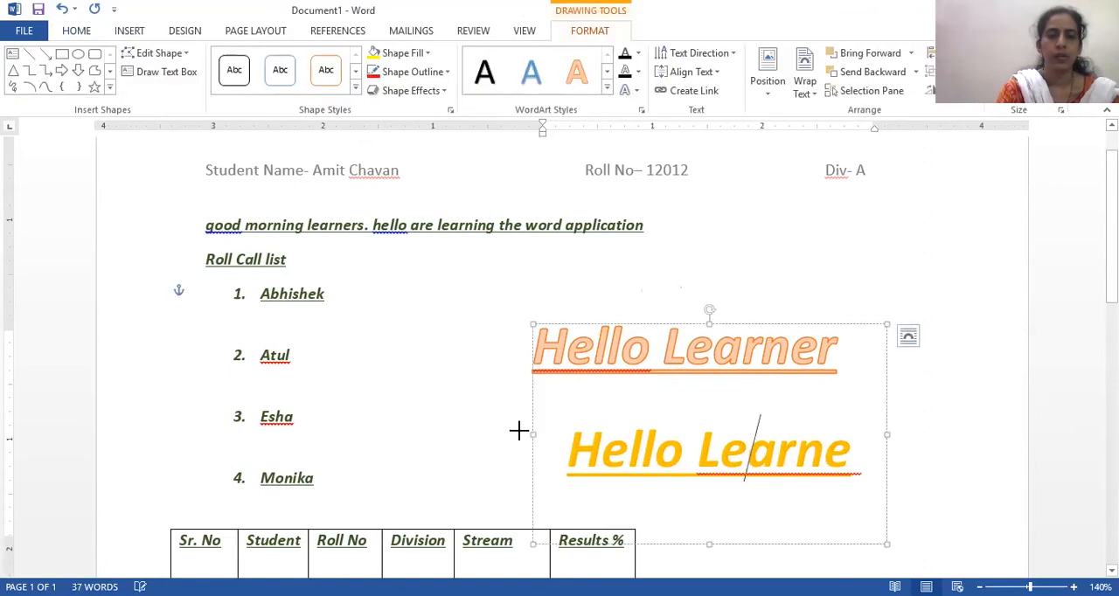
pyautogui.moveTo(483, 427); pyautogui.dragTo(461, 428)
pyautogui.moveTo(886, 440); pyautogui.dragTo(951, 410)
pyautogui.tripleClick(846, 422)
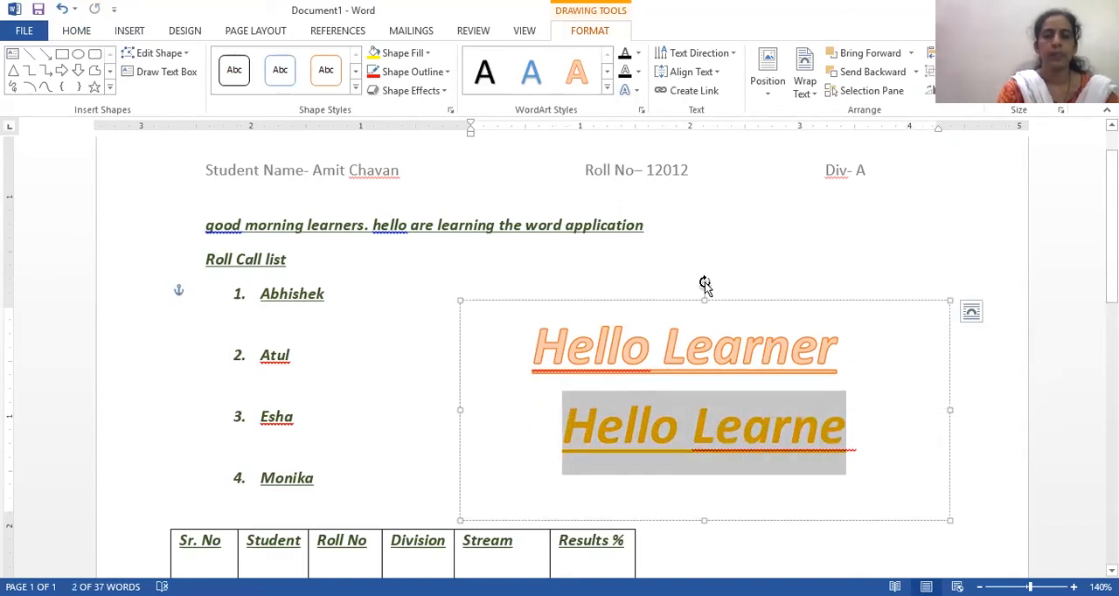
pyautogui.press('Delete')
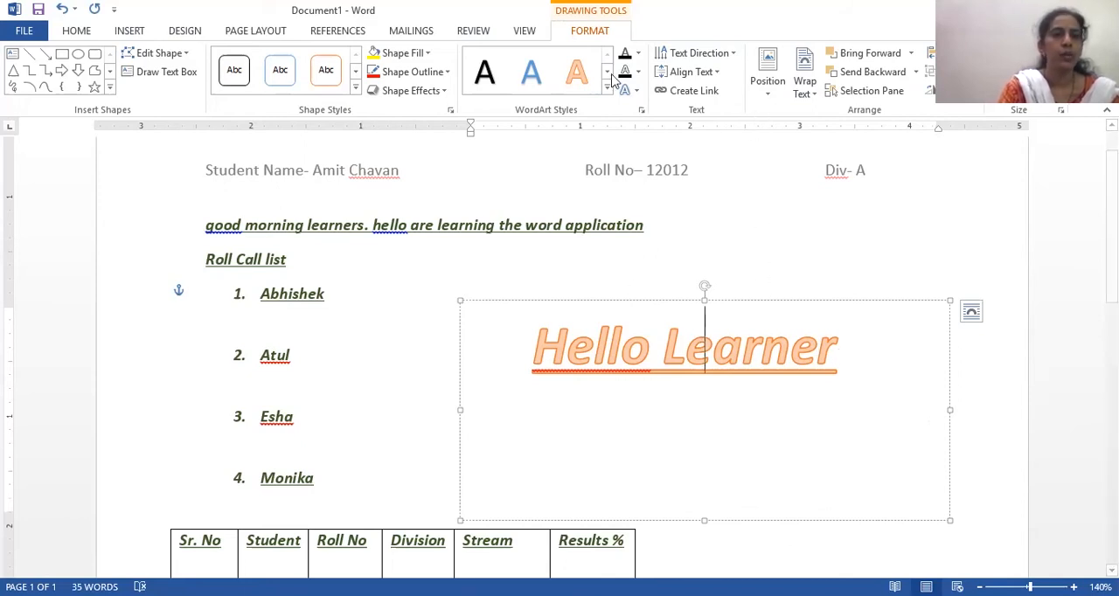
# - Review the theme colour sets available for the document
pyautogui.click(181, 33)
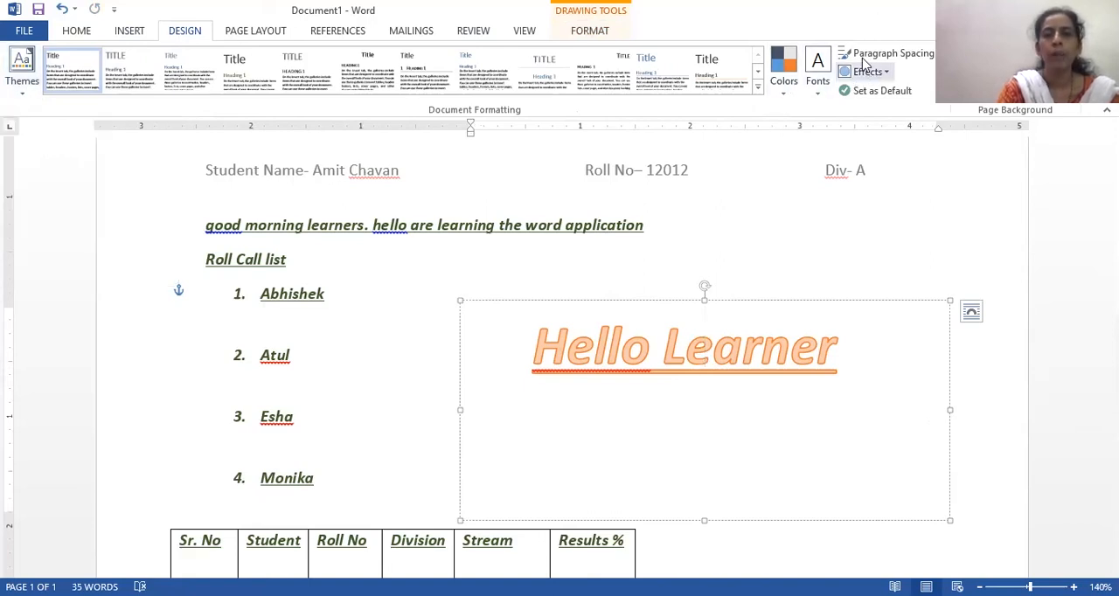
pyautogui.click(784, 92)
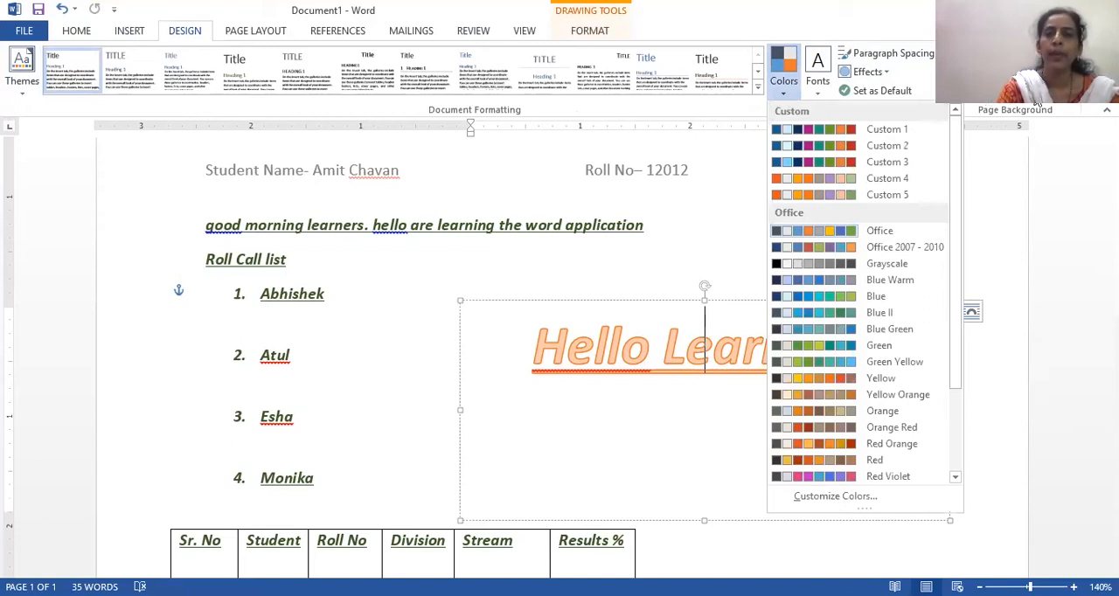
pyautogui.click(1006, 254)
# - Add blank lines below the table until the document continues onto a second page
pyautogui.scroll(-10, 526, 383)
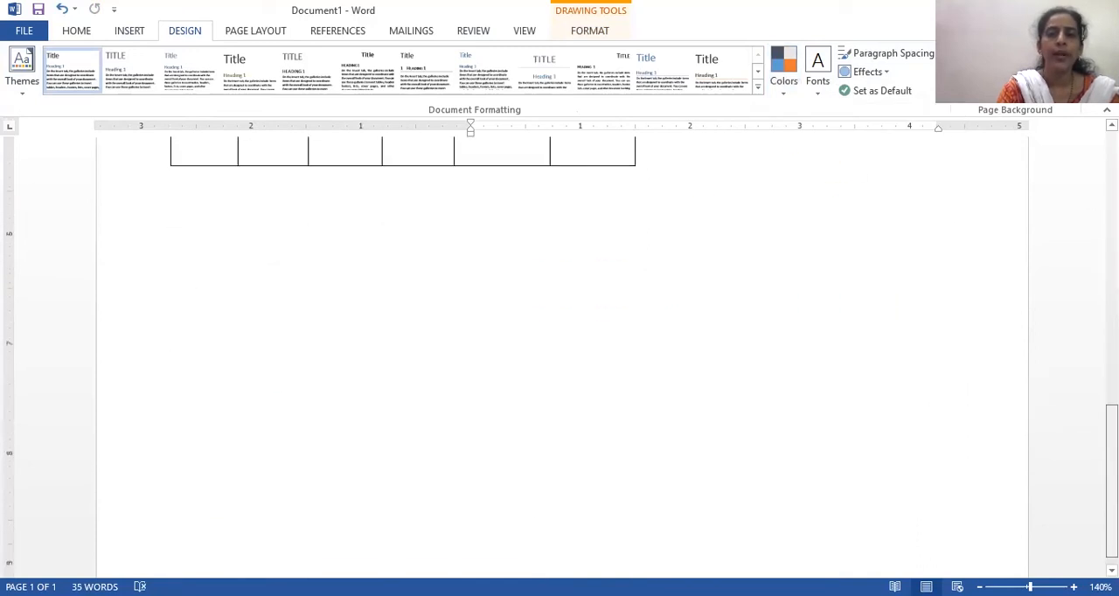
pyautogui.click(548, 526)
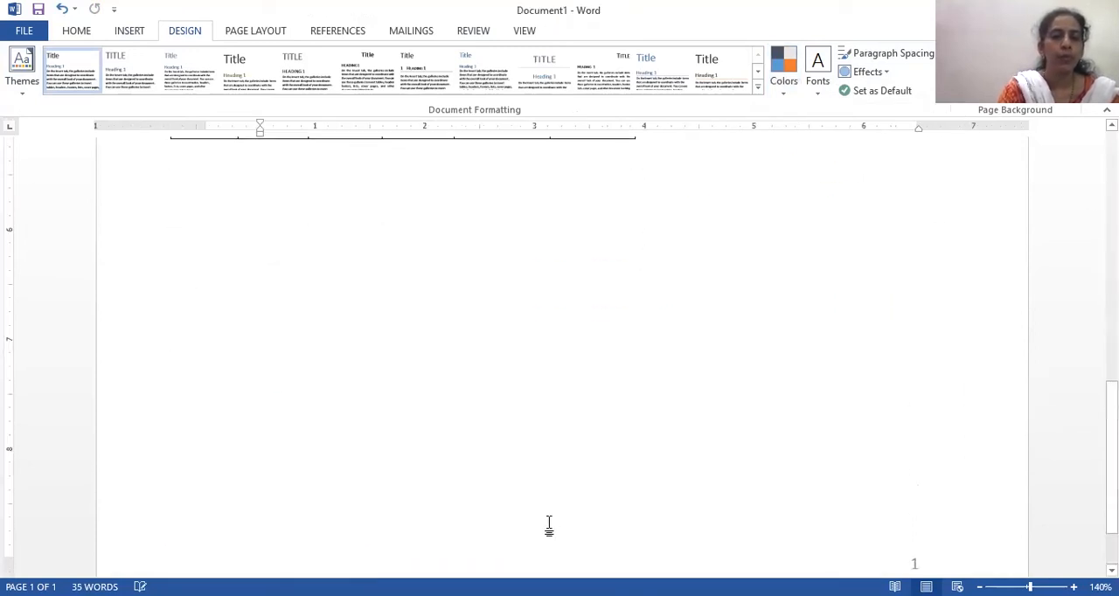
pyautogui.click(290, 312)
pyautogui.press('Return')
pyautogui.press('Return')
pyautogui.press('Return')
pyautogui.press('Return')
pyautogui.press('Return')
pyautogui.press('Return')
pyautogui.press('Return')
pyautogui.press('Return')
pyautogui.press('Return')
pyautogui.press('Return')
pyautogui.press('Return')
pyautogui.press('Return')
pyautogui.press('Return')
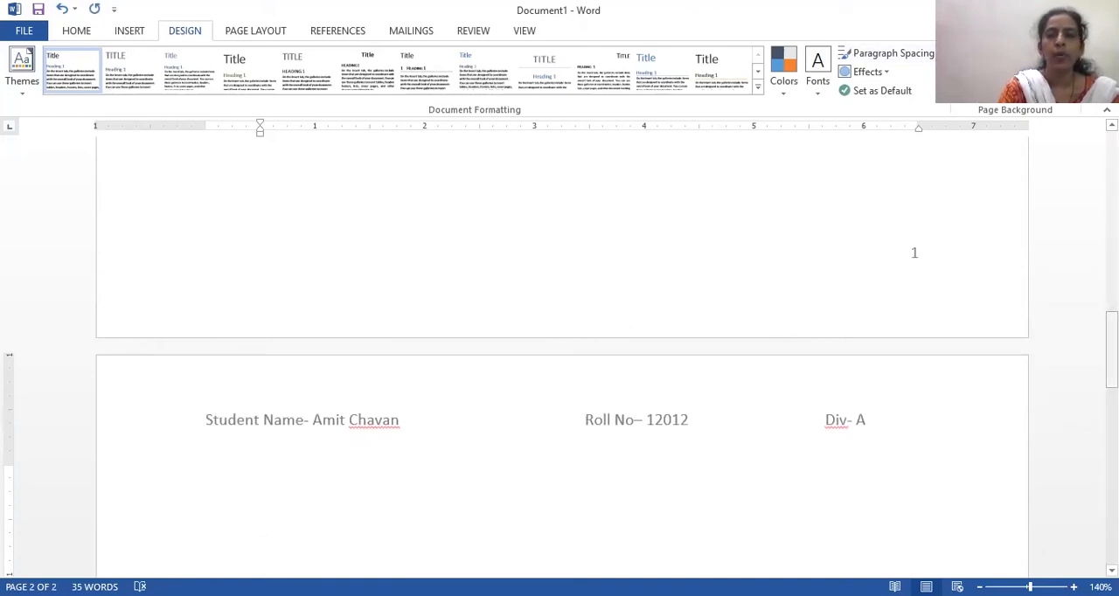
# - Start a custom text watermark and set its text to "My Document"
pyautogui.scroll(-2, 560, 350)
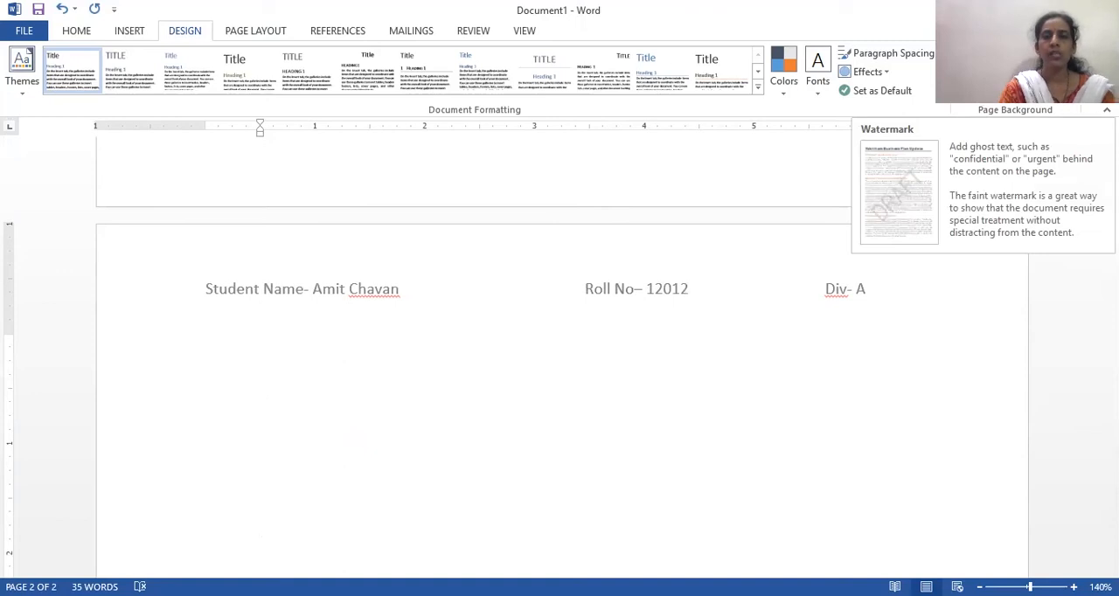
pyautogui.click(966, 70)
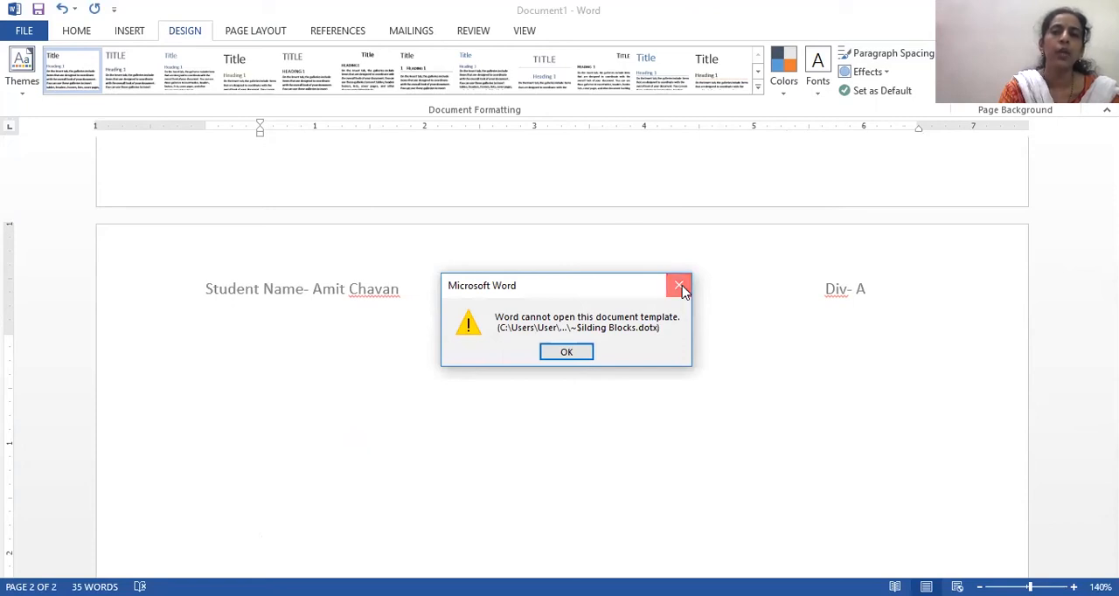
pyautogui.click(682, 289)
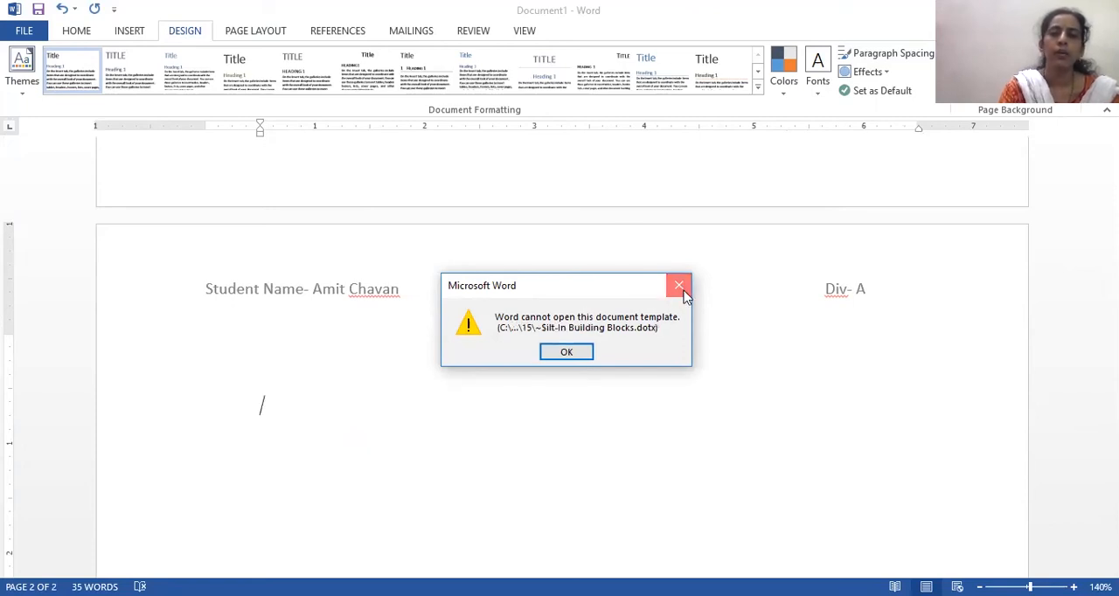
pyautogui.click(680, 288)
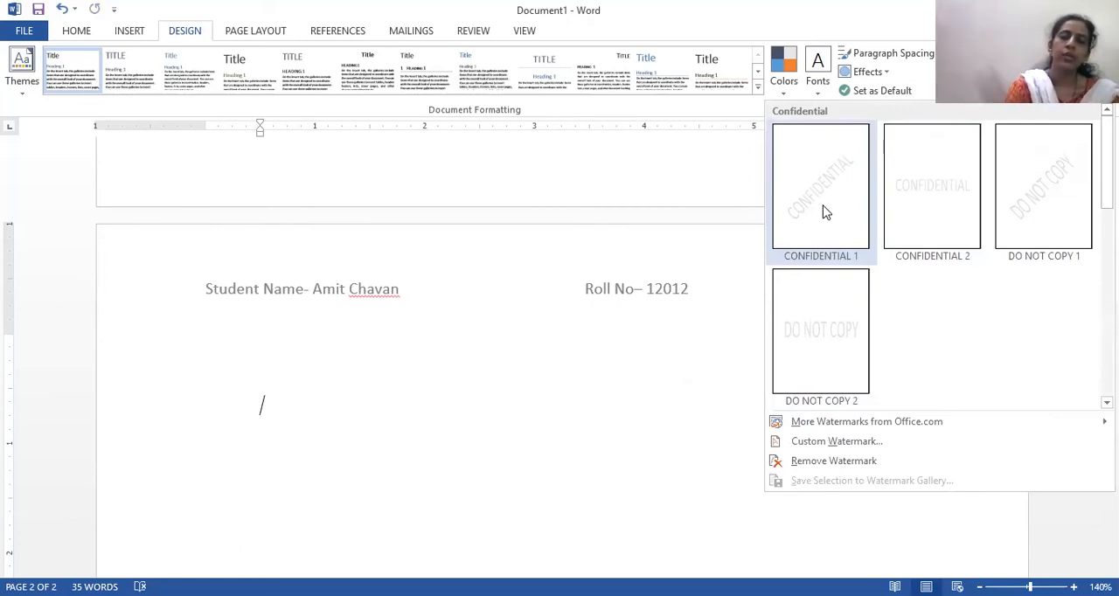
pyautogui.click(844, 443)
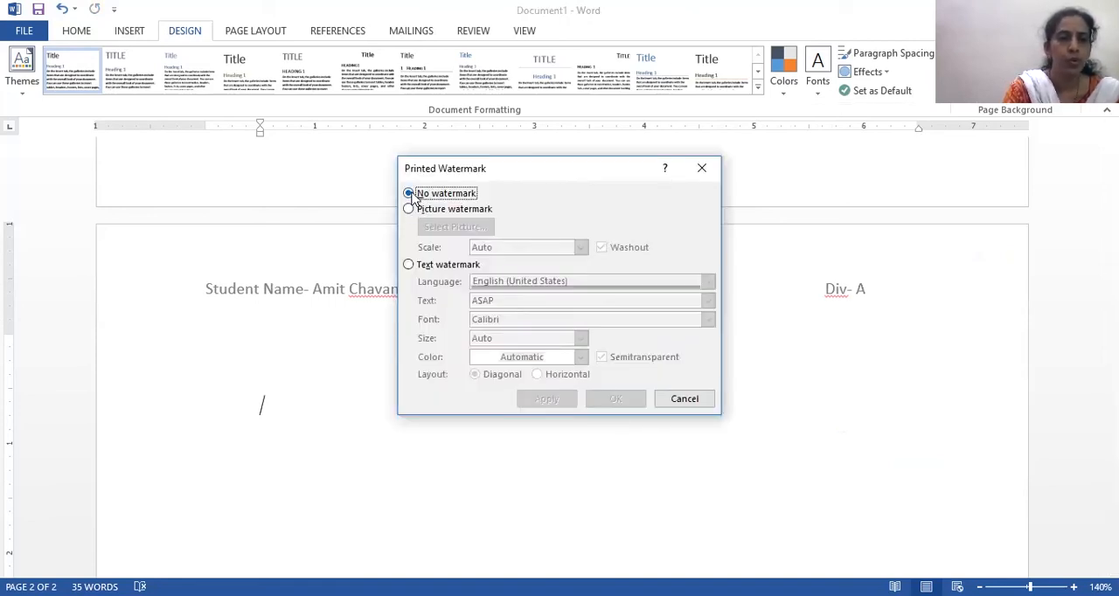
pyautogui.click(408, 264)
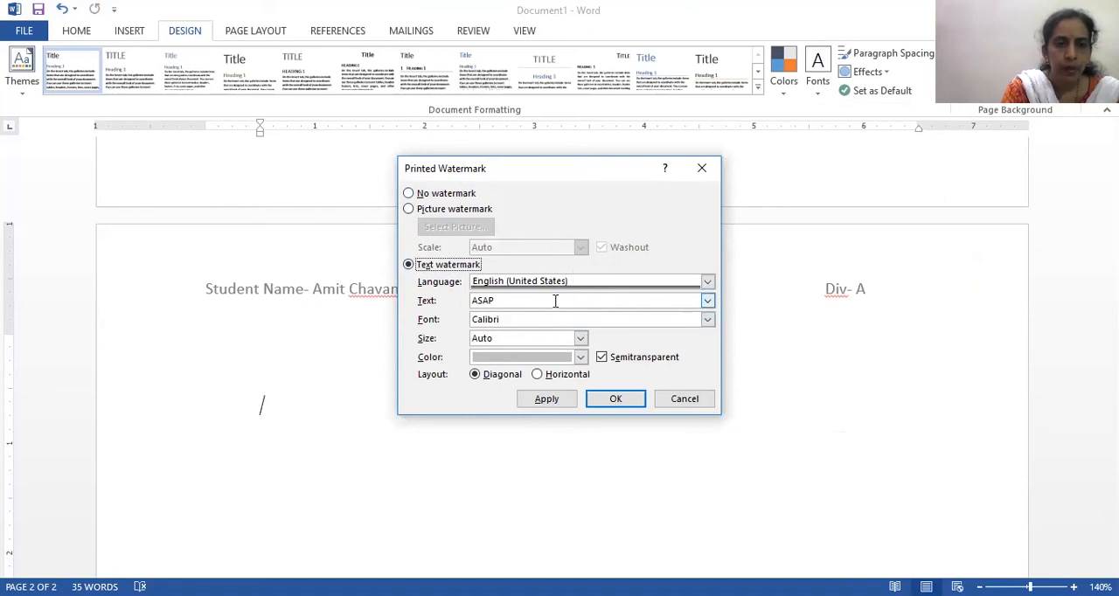
pyautogui.click(519, 301)
pyautogui.press('BackSpace')
pyautogui.press('BackSpace')
pyautogui.press('BackSpace')
pyautogui.press('BackSpace')
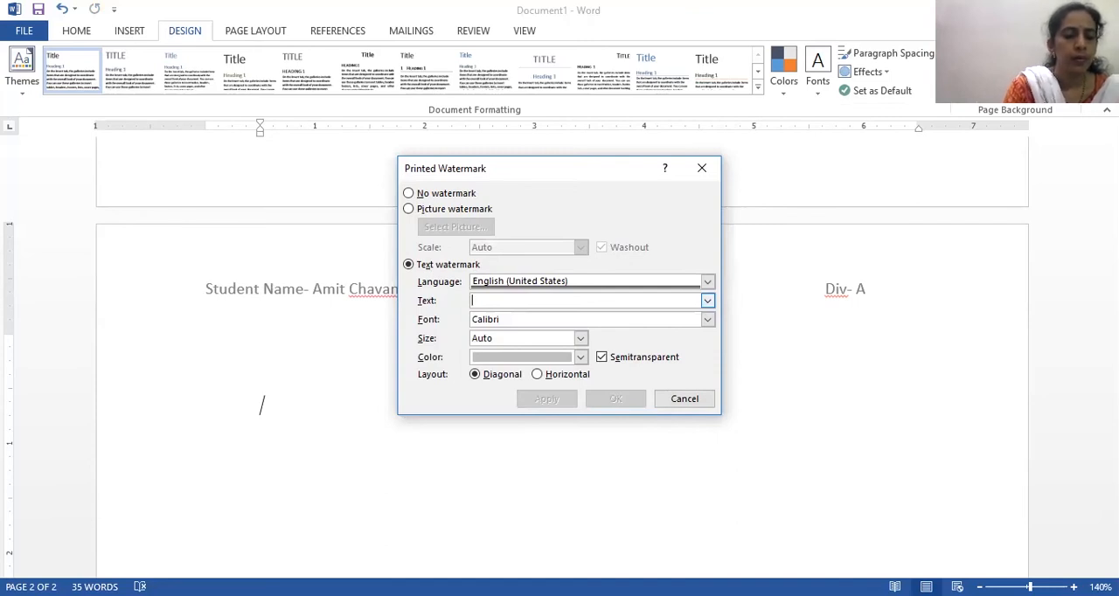
pyautogui.write('My Document')
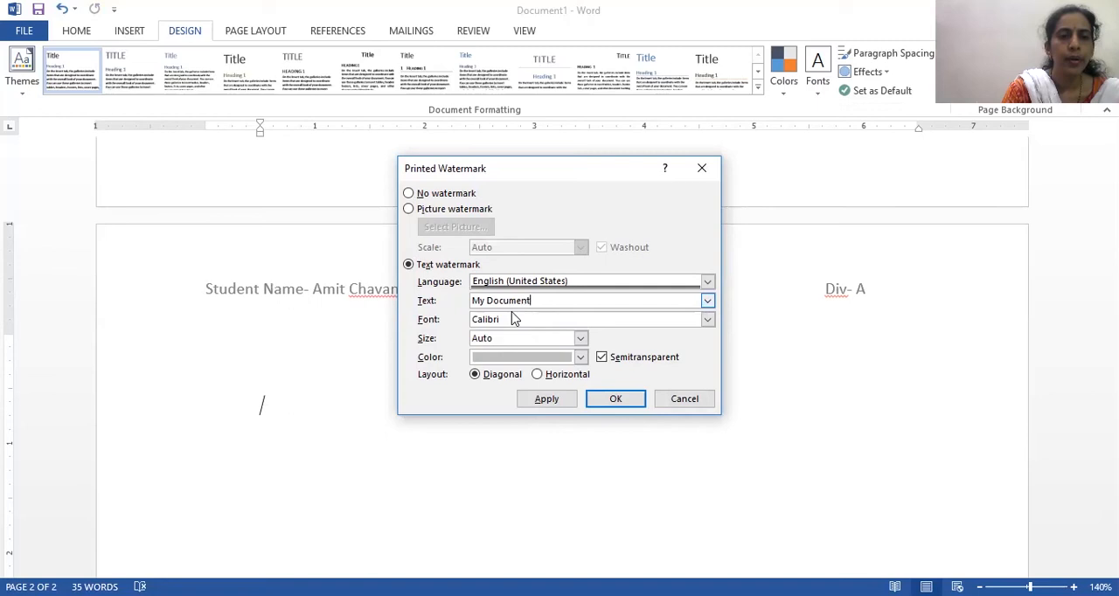
# - Set the watermark font to Times New Roman
pyautogui.click(708, 320)
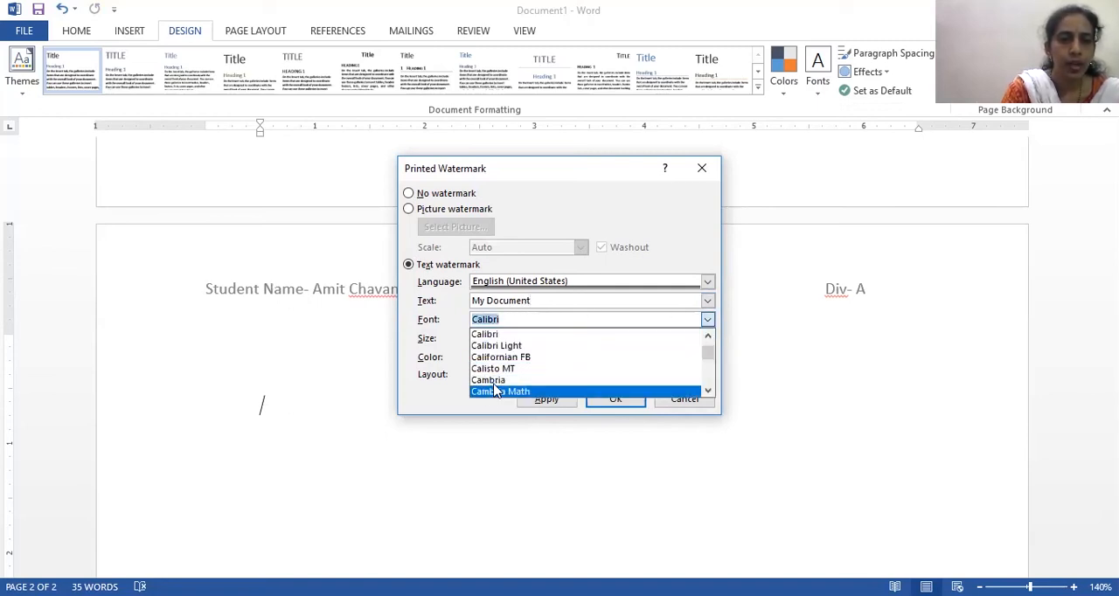
pyautogui.write('time')
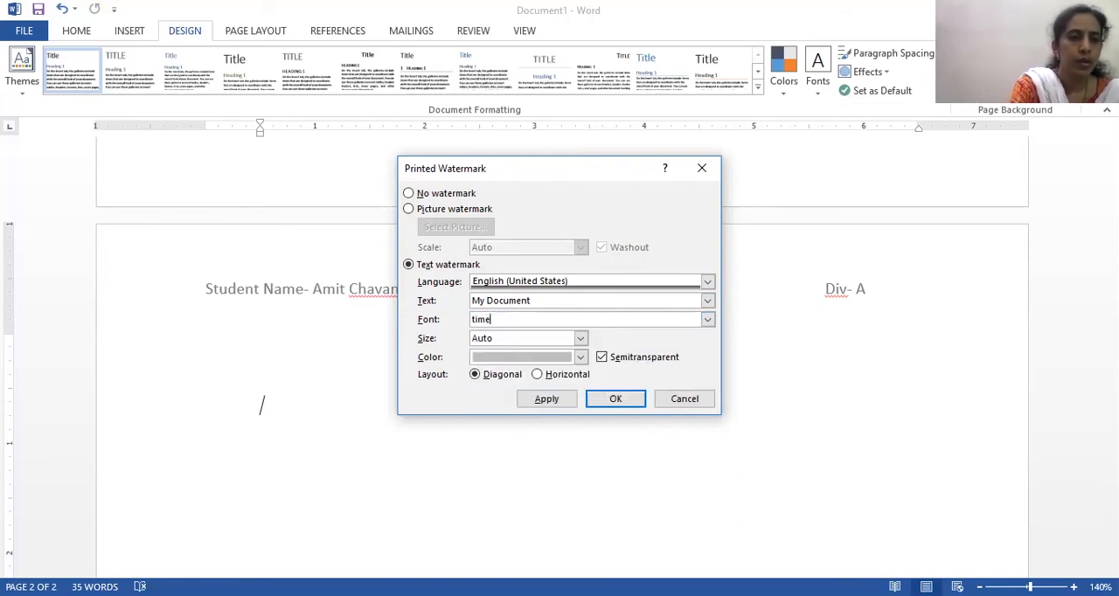
pyautogui.write('s')
pyautogui.click(708, 320)
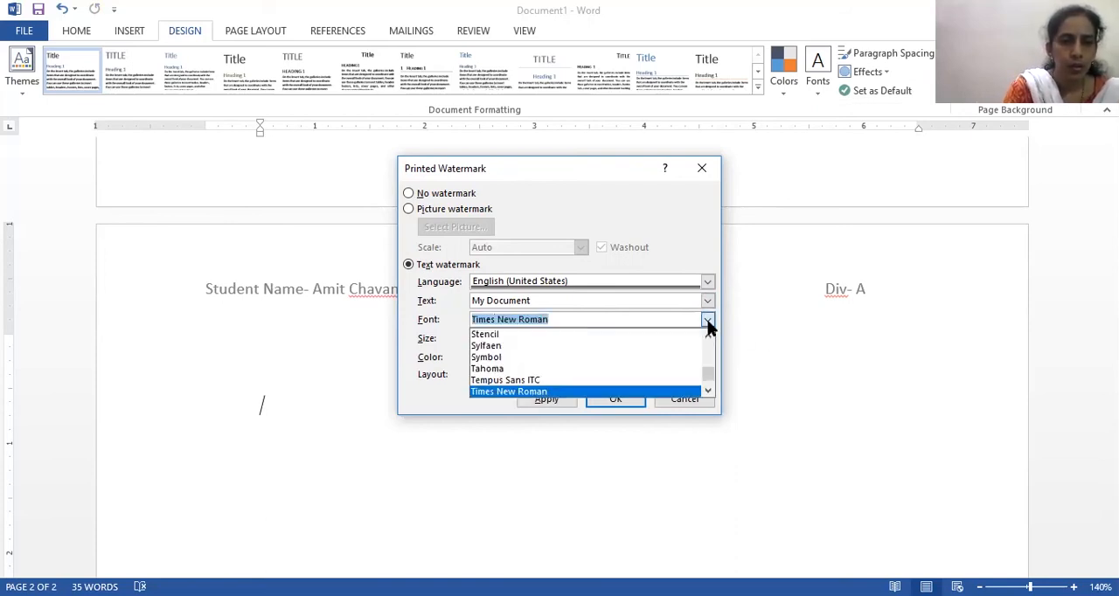
pyautogui.click(573, 391)
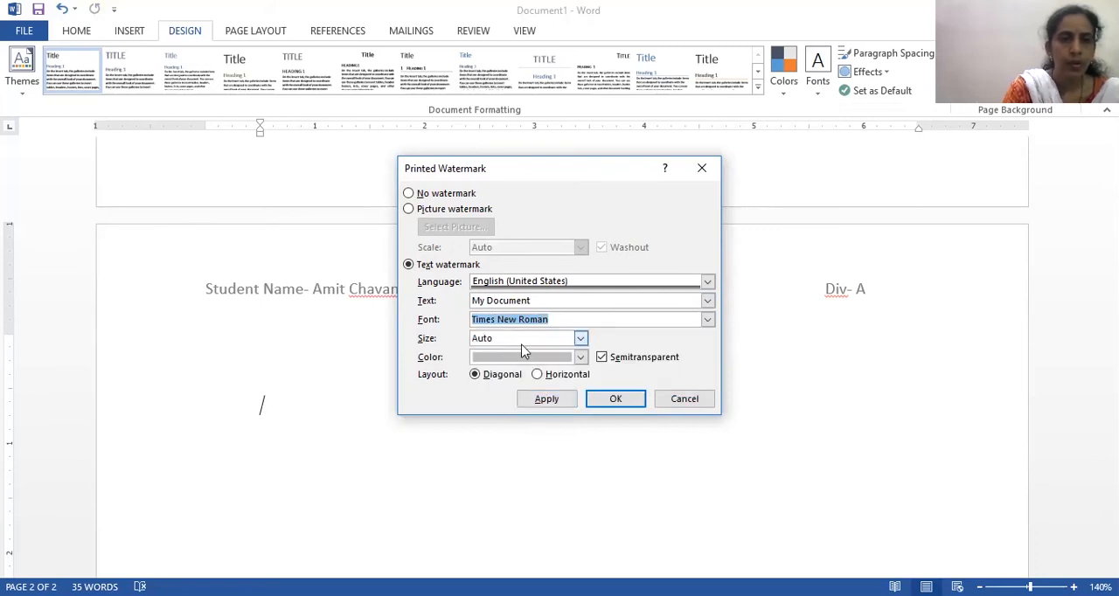
# - Colour the watermark standard red and apply it to the document
pyautogui.click(581, 357)
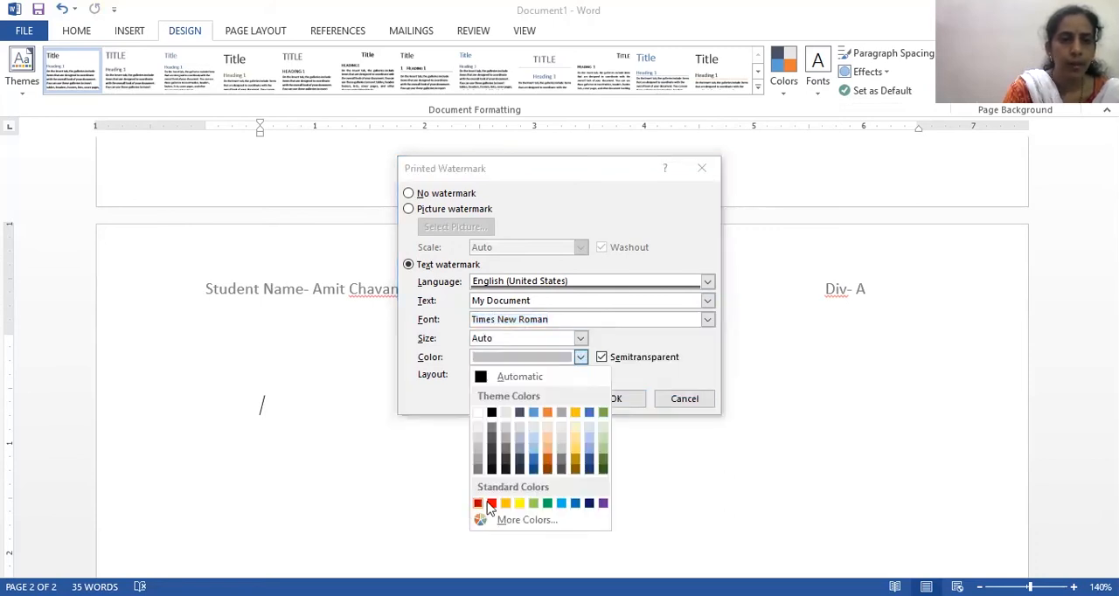
pyautogui.click(492, 504)
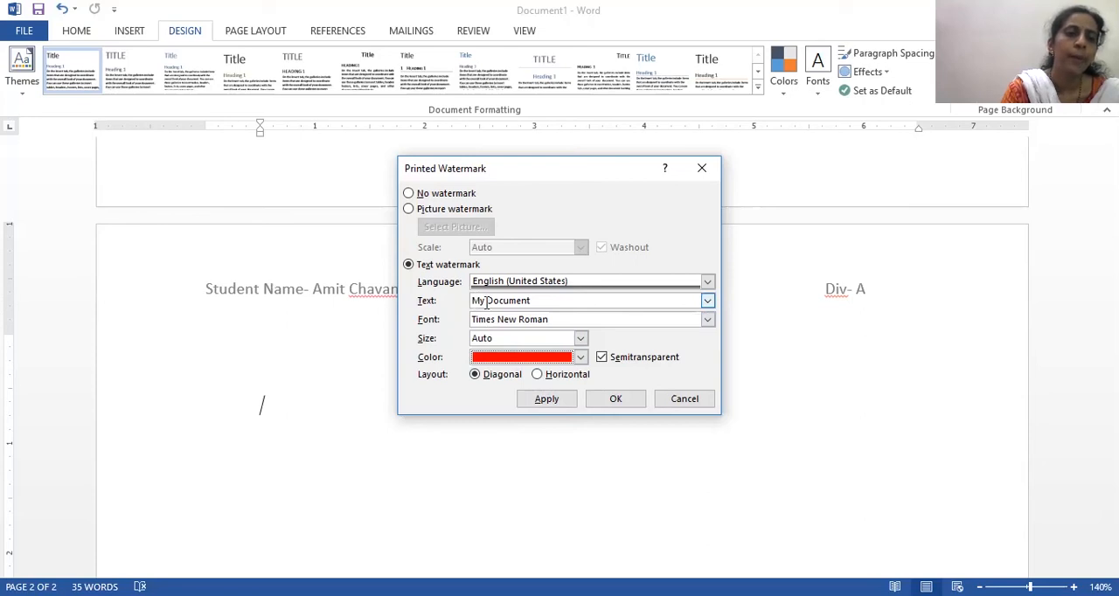
pyautogui.click(563, 402)
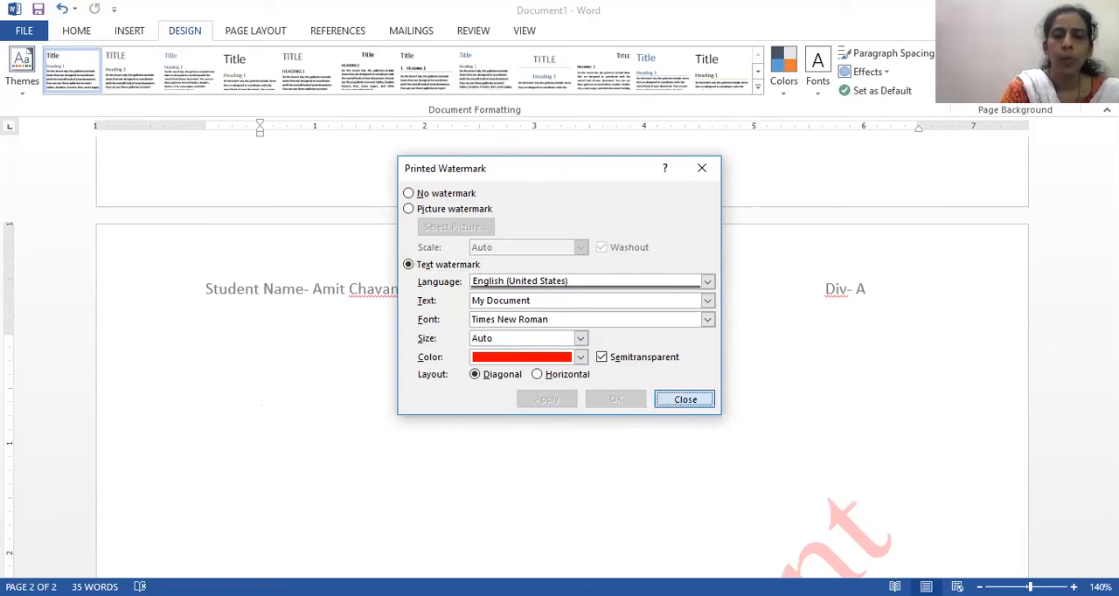
pyautogui.click(681, 402)
pyautogui.moveTo(1112, 357); pyautogui.dragTo(1077, 325)
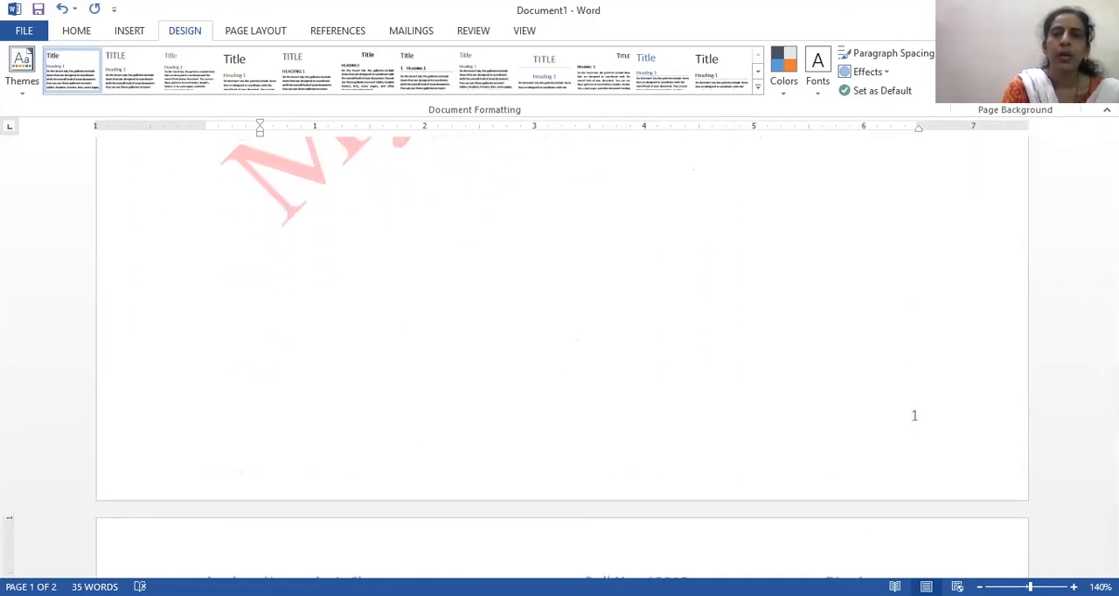
pyautogui.click(980, 103)
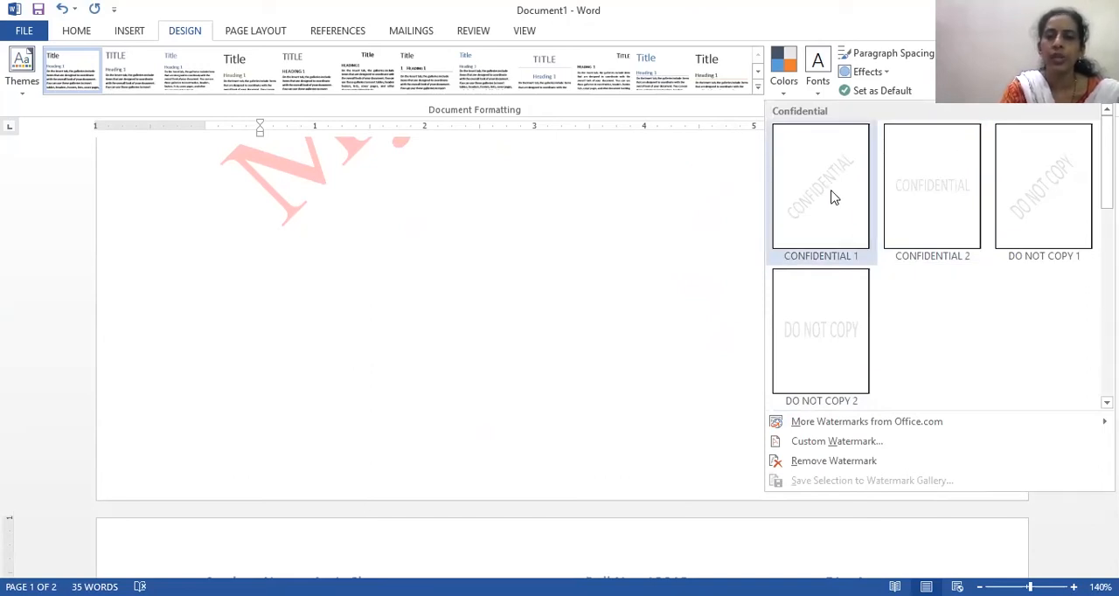
pyautogui.click(812, 443)
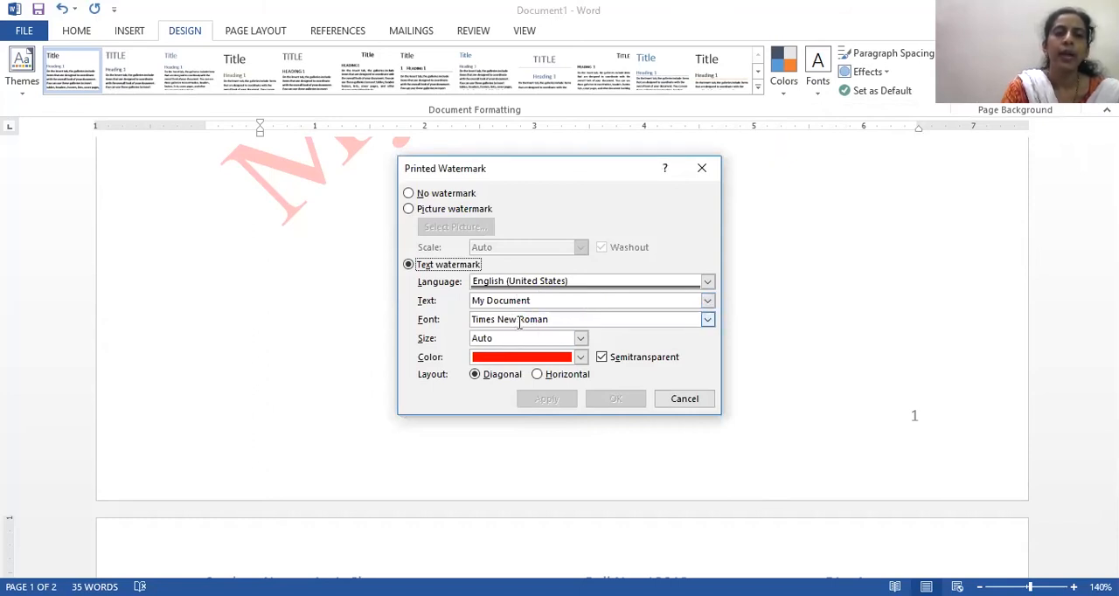
pyautogui.click(685, 402)
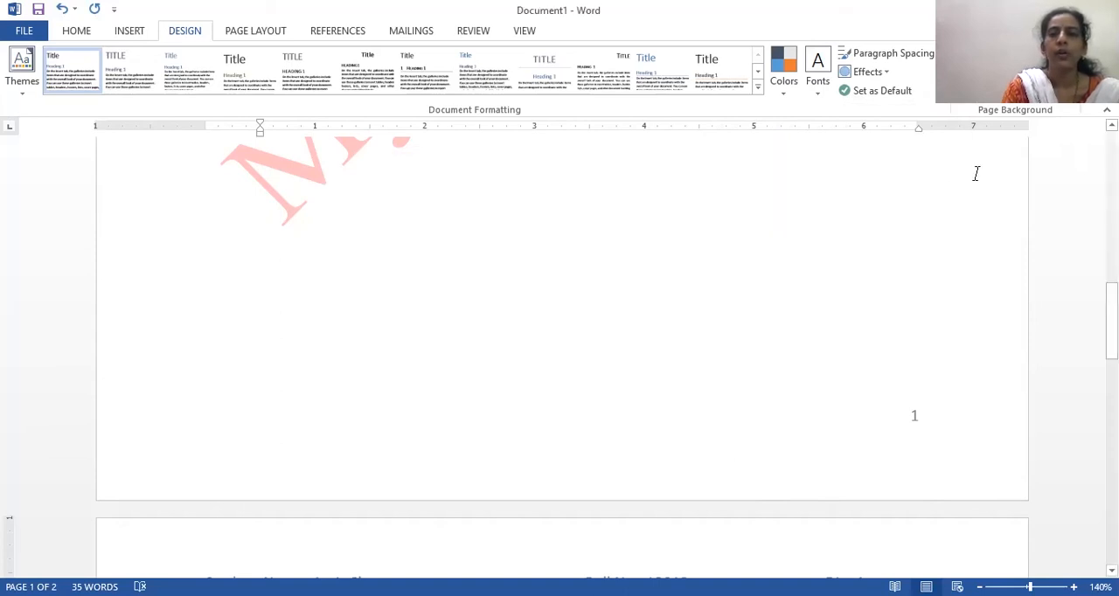
# - Remove the "My Document" watermark from the document
pyautogui.click(978, 96)
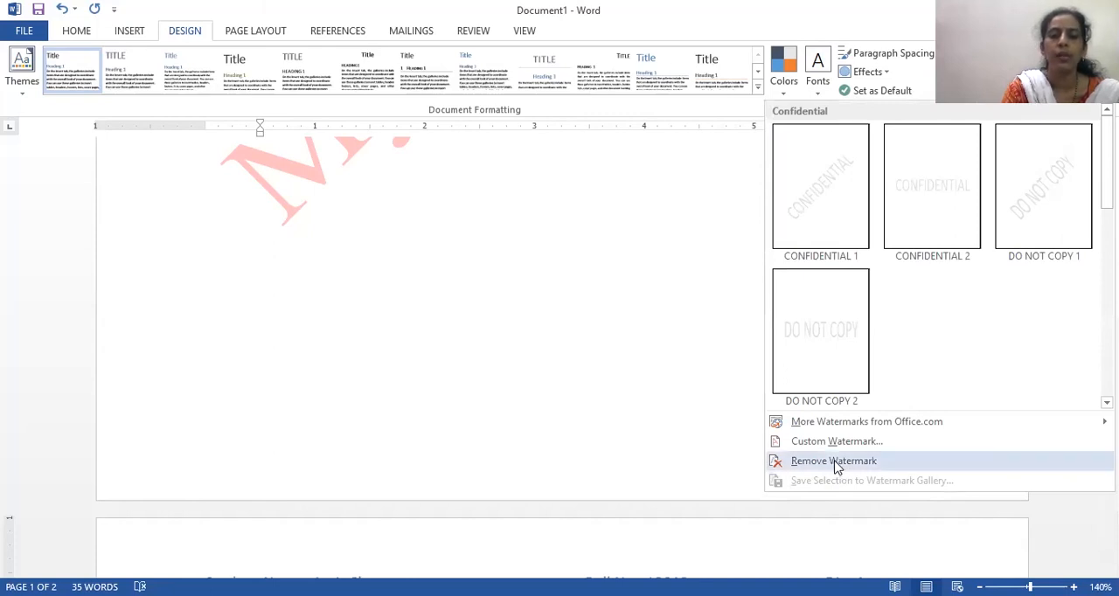
pyautogui.click(834, 462)
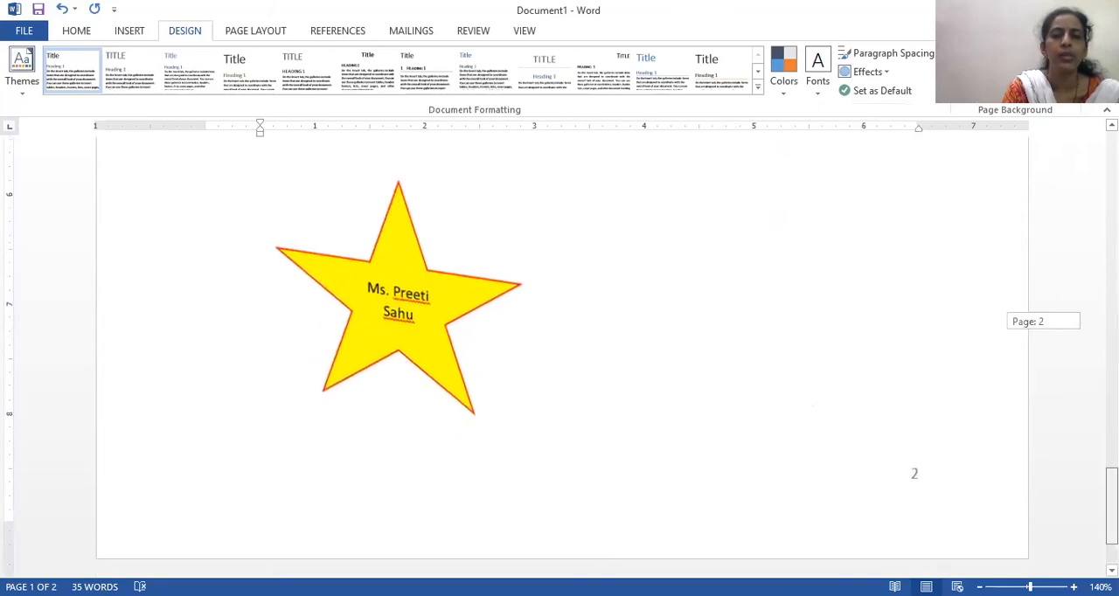
pyautogui.scroll(-3, 261, 386)
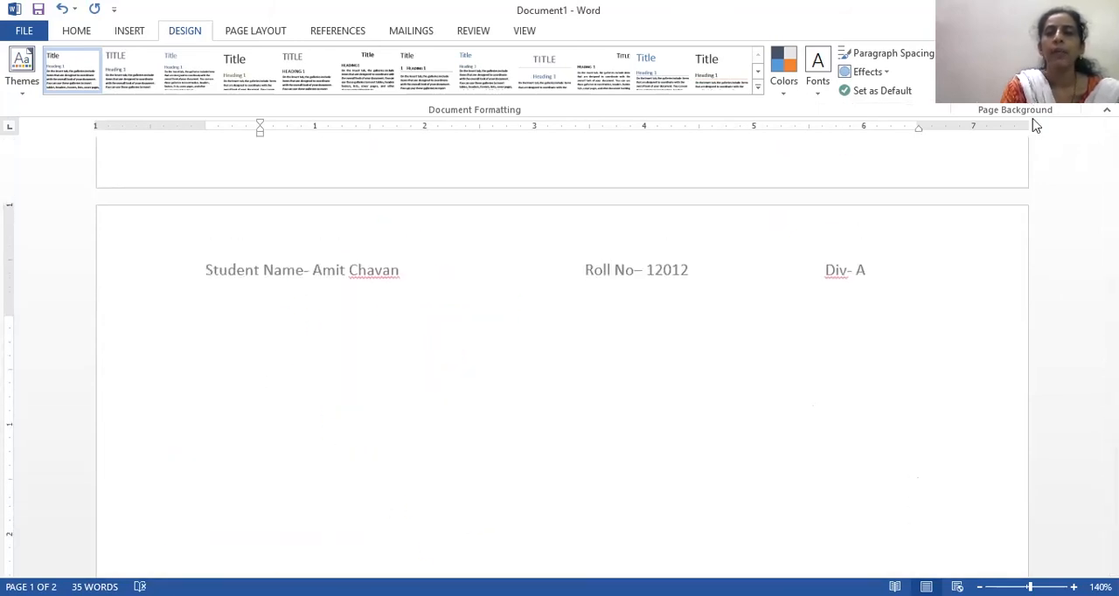
pyautogui.click(1036, 83)
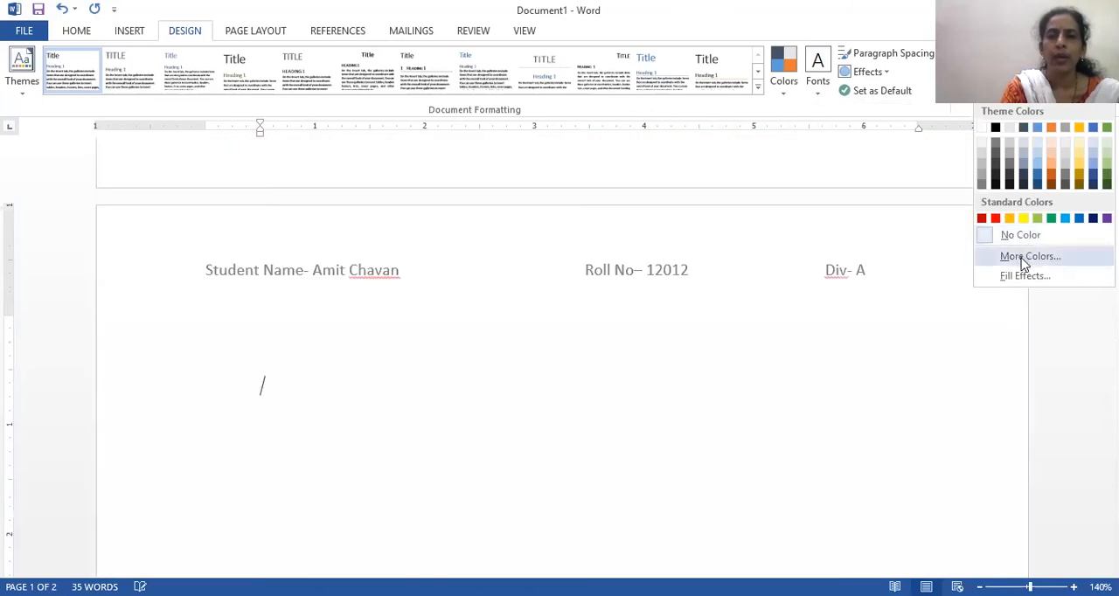
pyautogui.click(1027, 258)
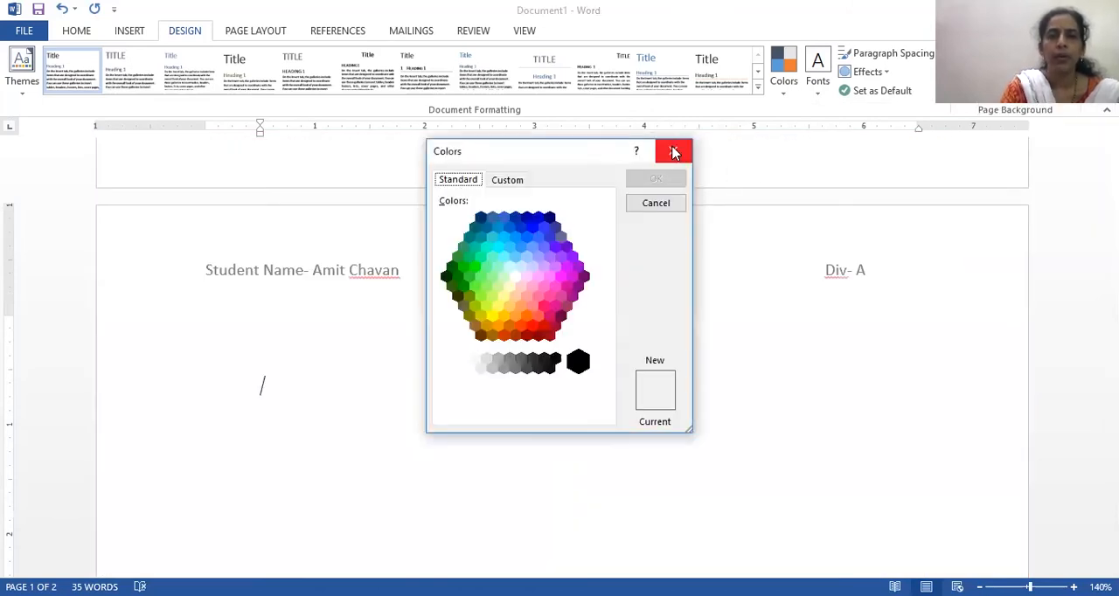
pyautogui.click(674, 153)
# - Set the page colour to a bright blue-green from the standard colours in the Colors dialog
pyautogui.click(1014, 74)
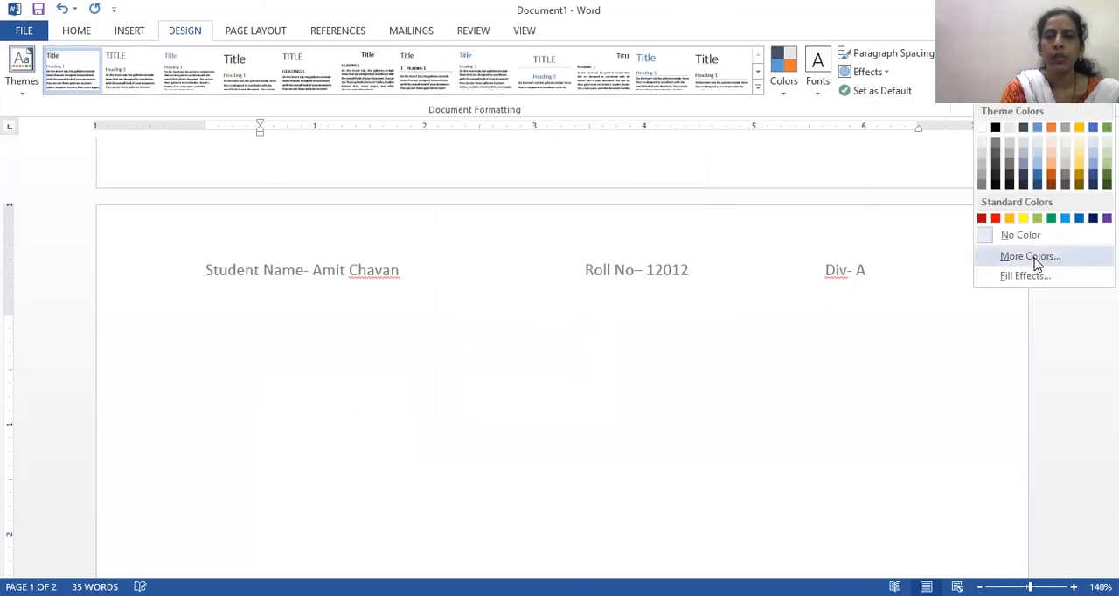
pyautogui.click(1031, 258)
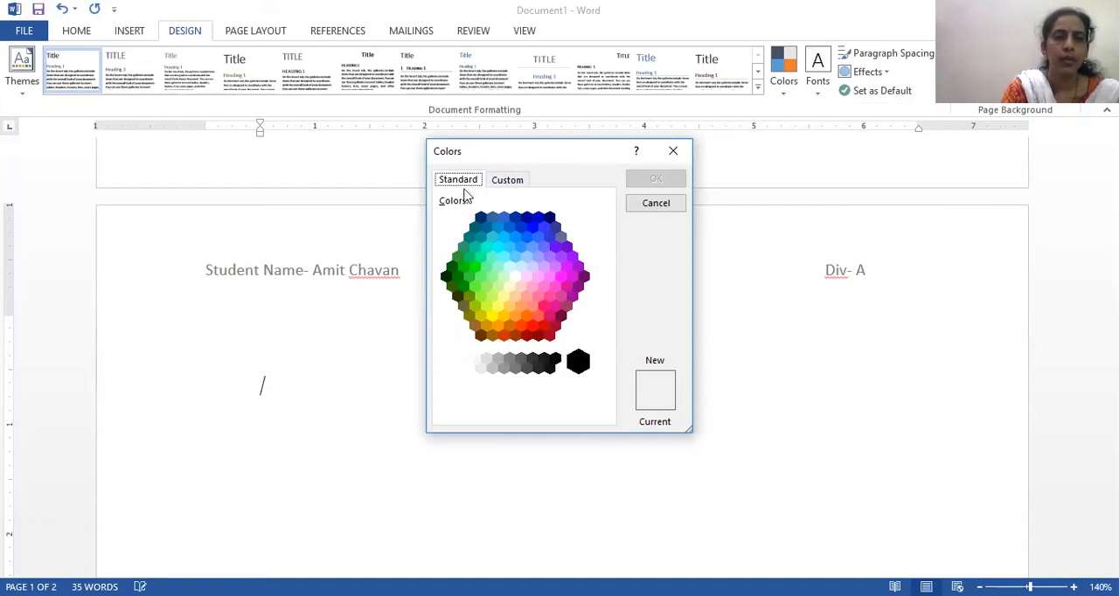
pyautogui.click(481, 258)
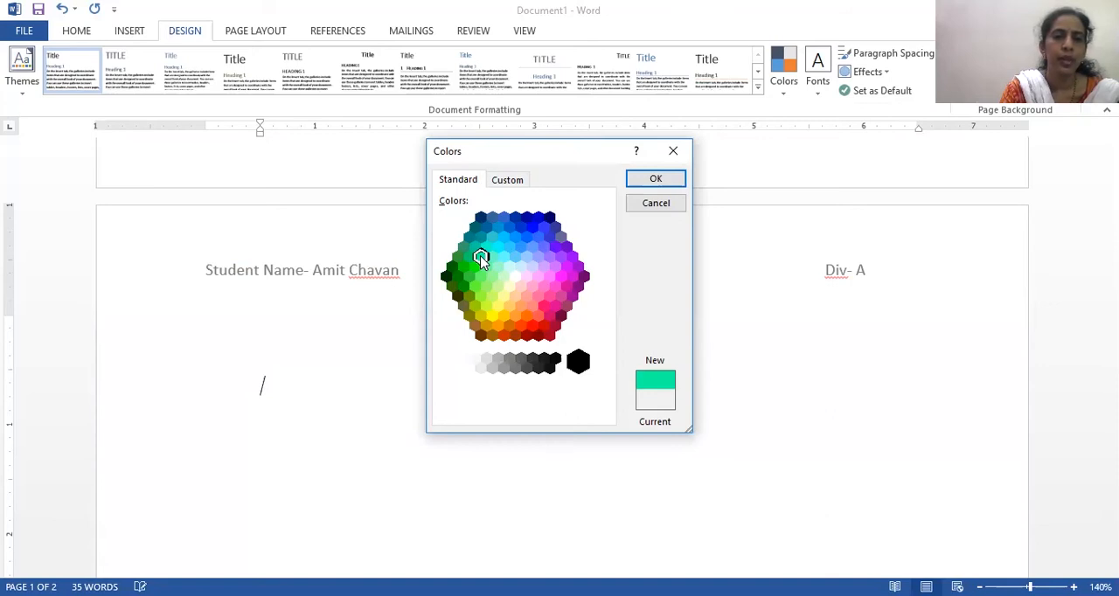
pyautogui.click(654, 183)
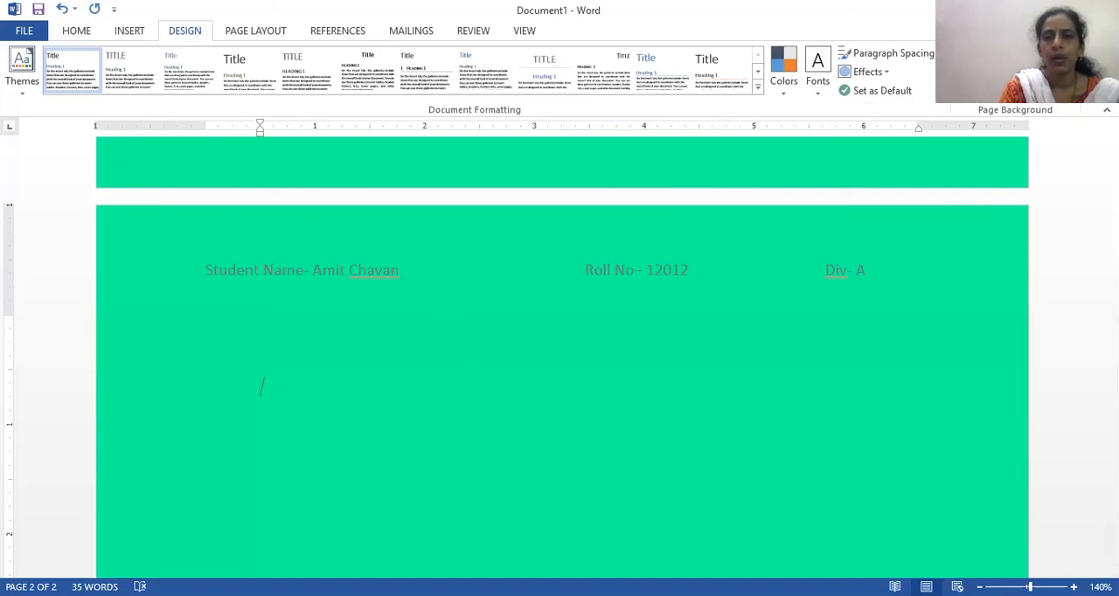
# - Fill the page background with the Large confetti pattern, using the green foreground on a white background
pyautogui.click(1015, 70)
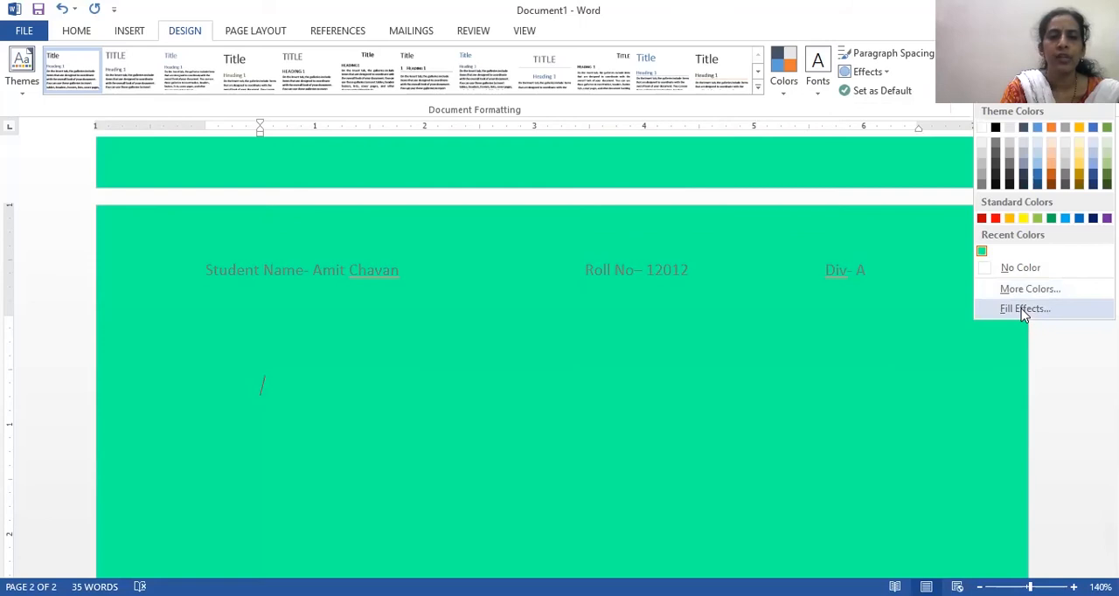
pyautogui.click(1021, 308)
pyautogui.click(478, 138)
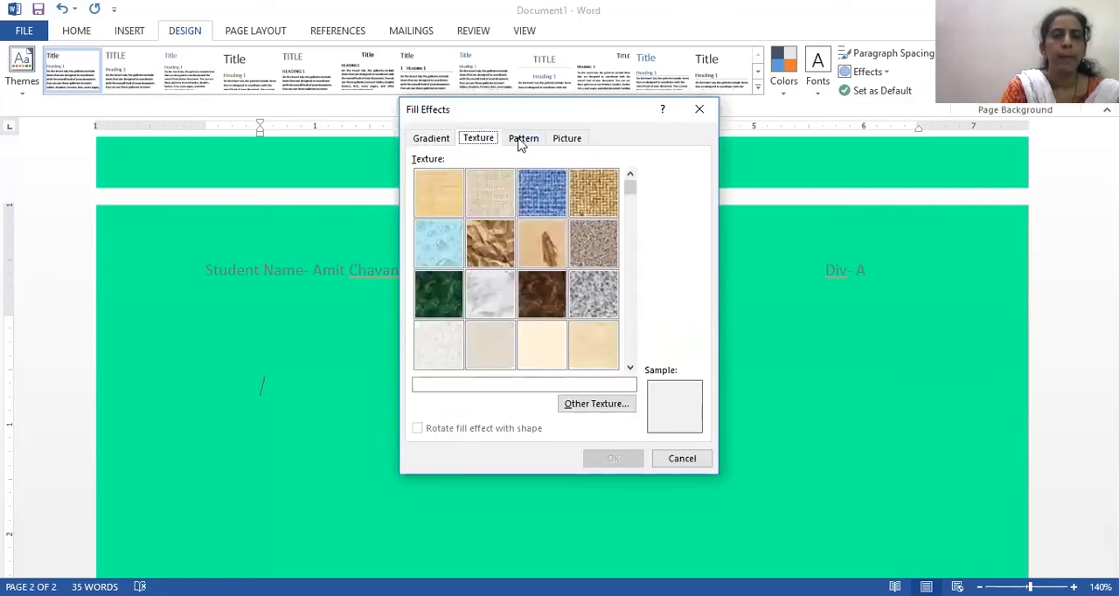
pyautogui.click(523, 139)
pyautogui.click(564, 140)
pyautogui.click(523, 140)
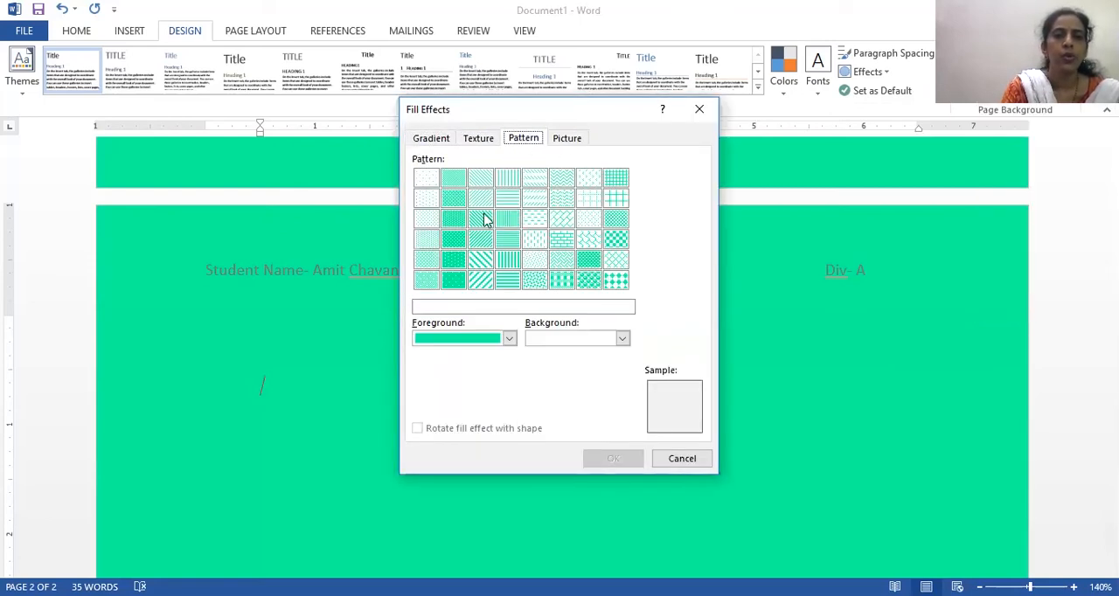
pyautogui.click(535, 281)
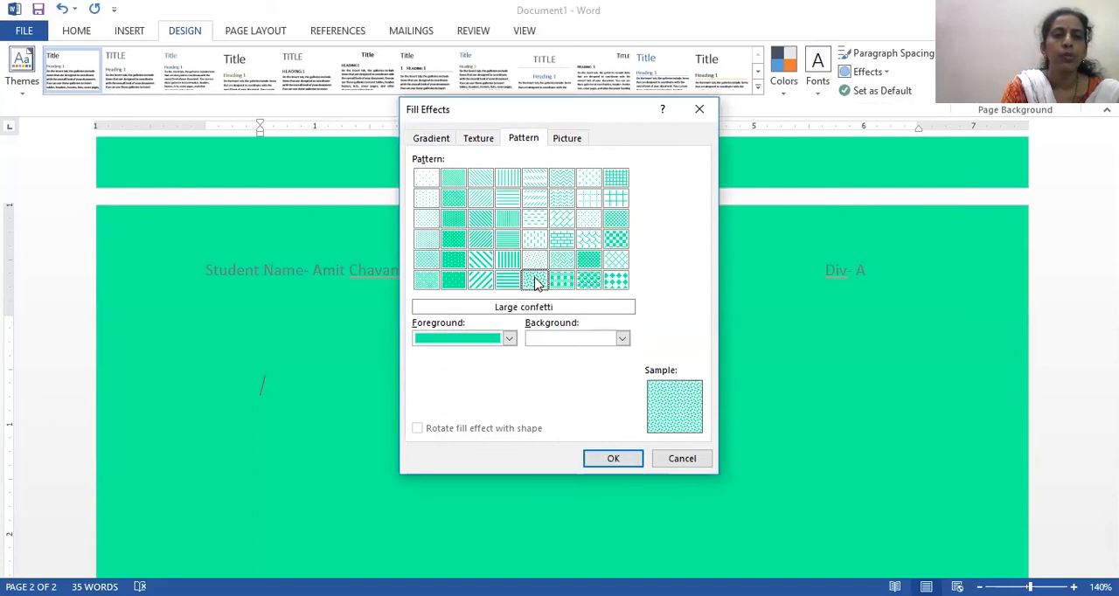
pyautogui.click(564, 285)
pyautogui.click(542, 279)
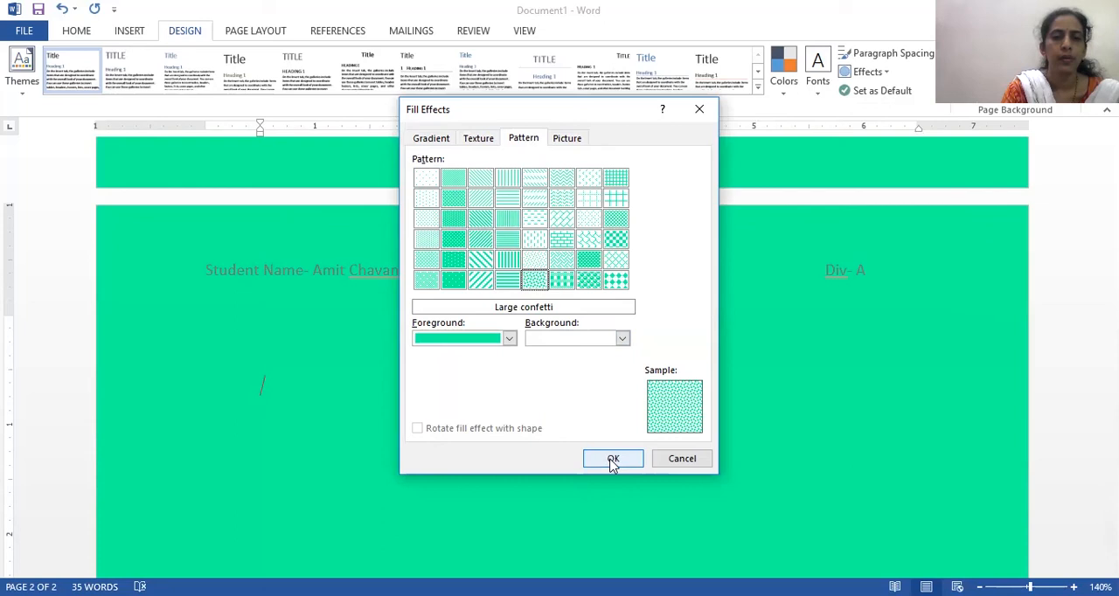
pyautogui.click(613, 459)
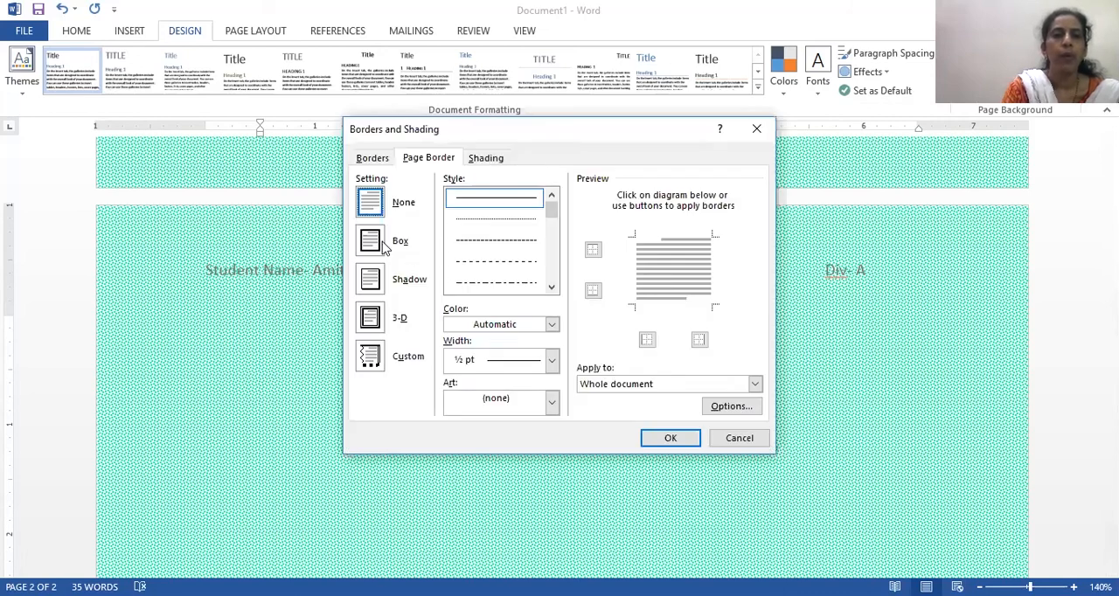
# - Add a Box page border to the whole document
pyautogui.click(385, 246)
pyautogui.click(688, 444)
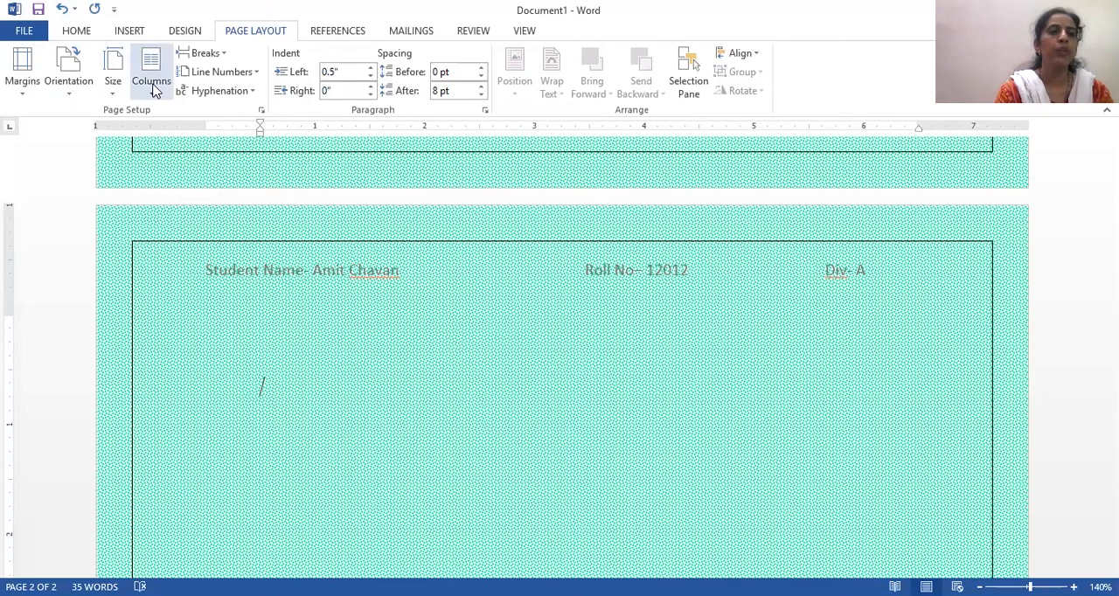
# - Change the page orientation to Landscape
pyautogui.click(24, 88)
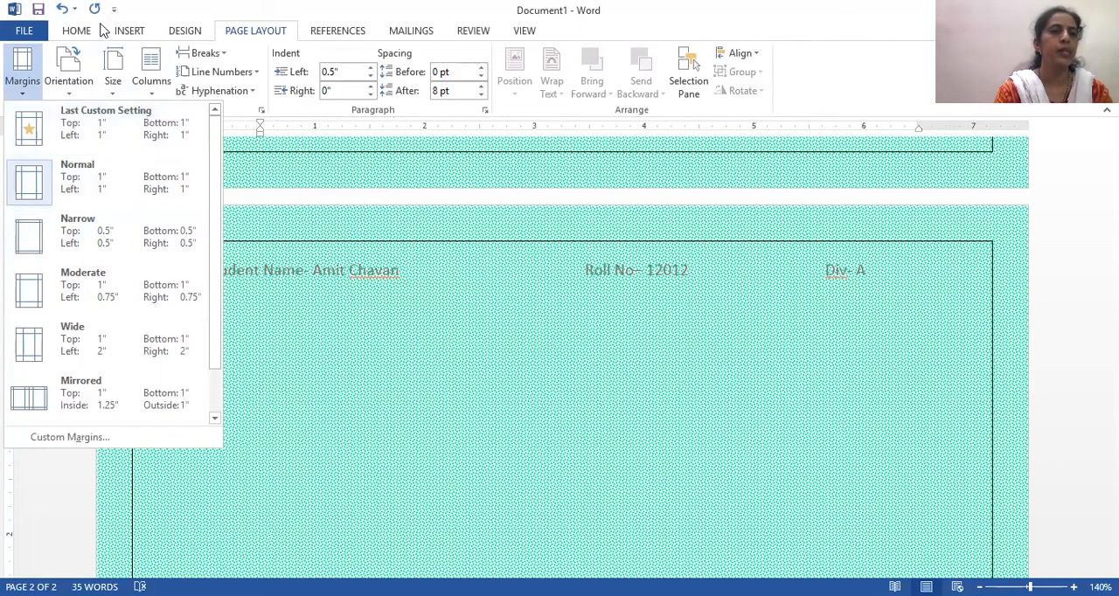
pyautogui.click(83, 77)
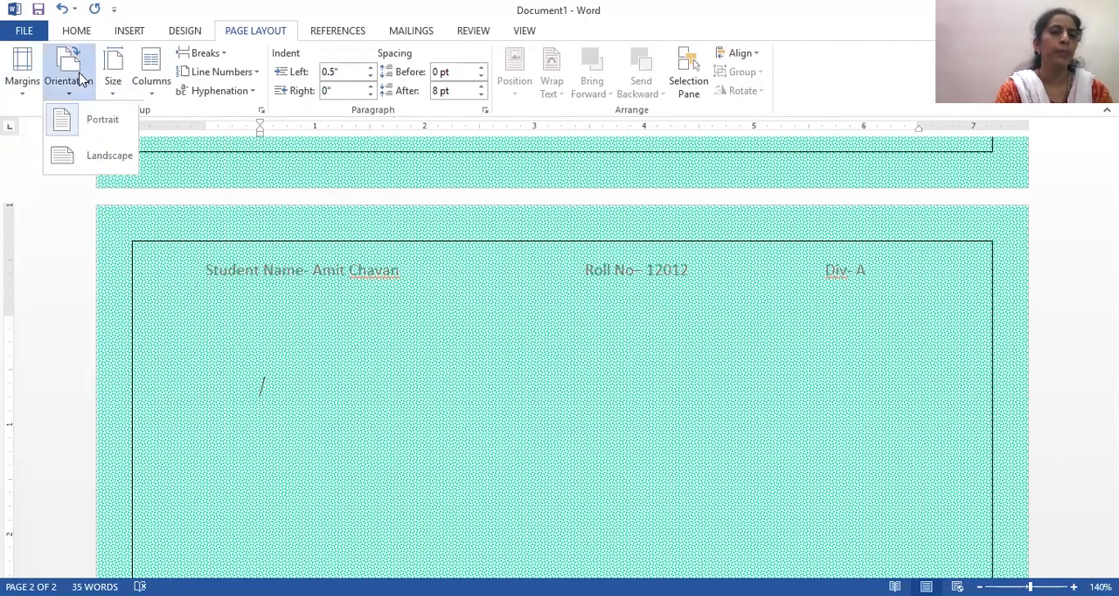
pyautogui.click(89, 156)
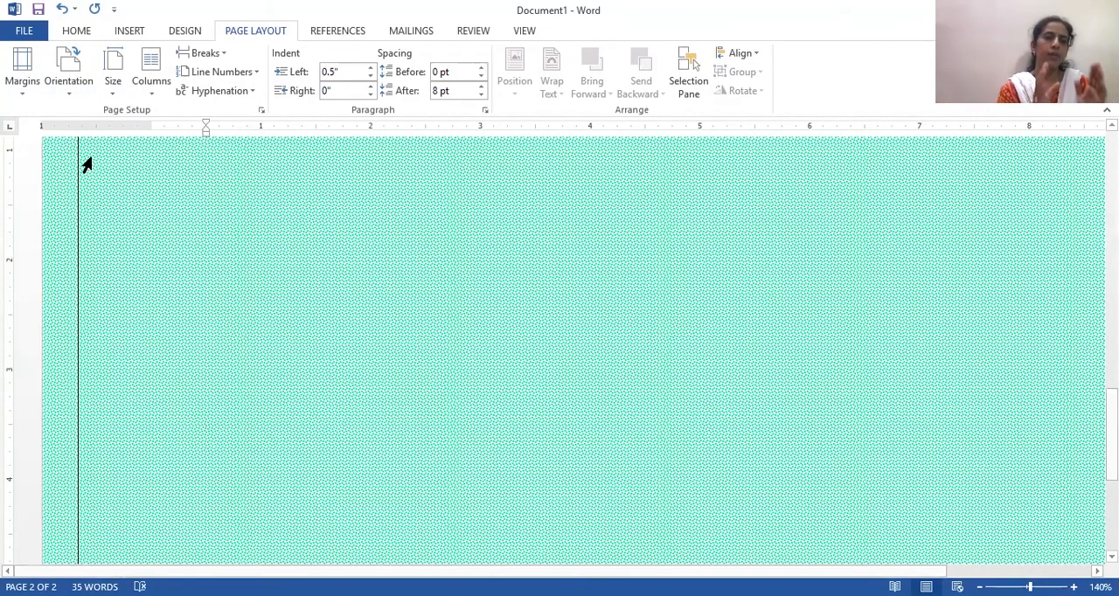
# - Lay out the document text in two columns
pyautogui.click(118, 95)
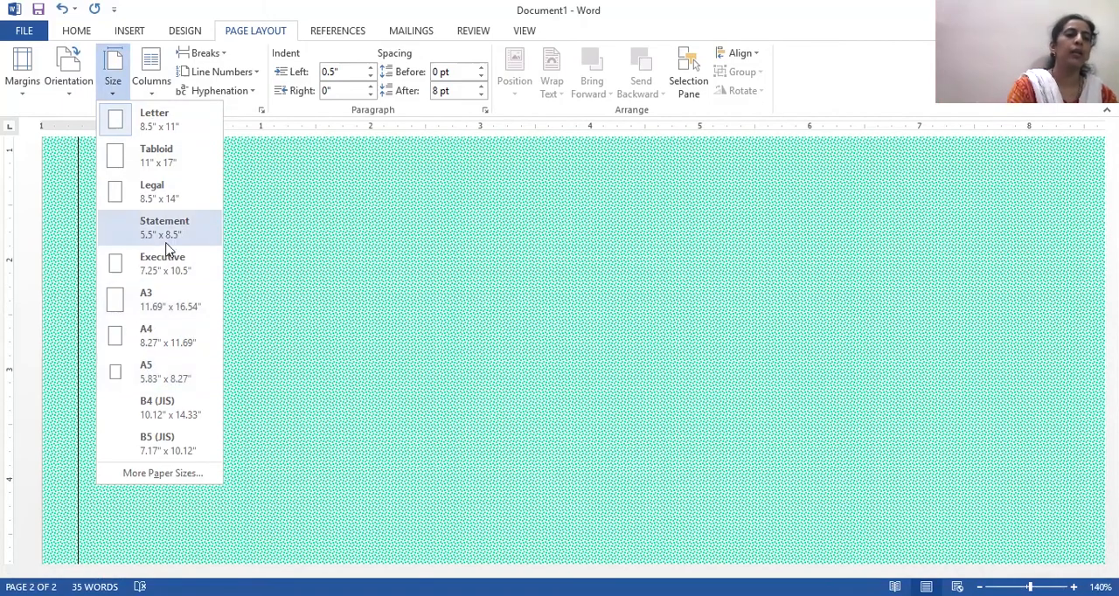
pyautogui.click(156, 91)
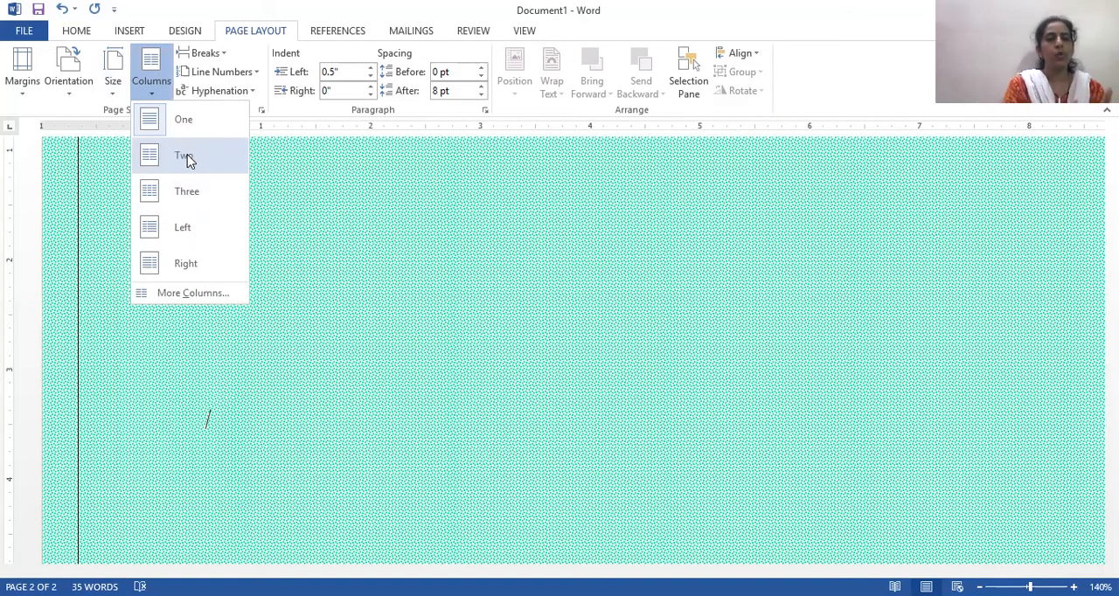
pyautogui.click(186, 158)
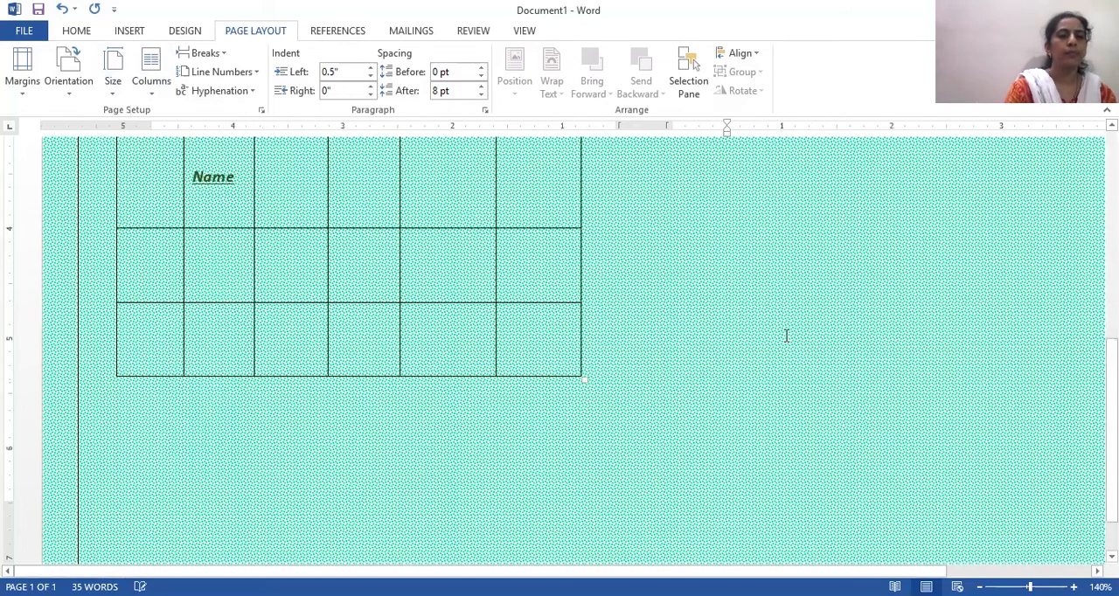
pyautogui.scroll(5, 786, 336)
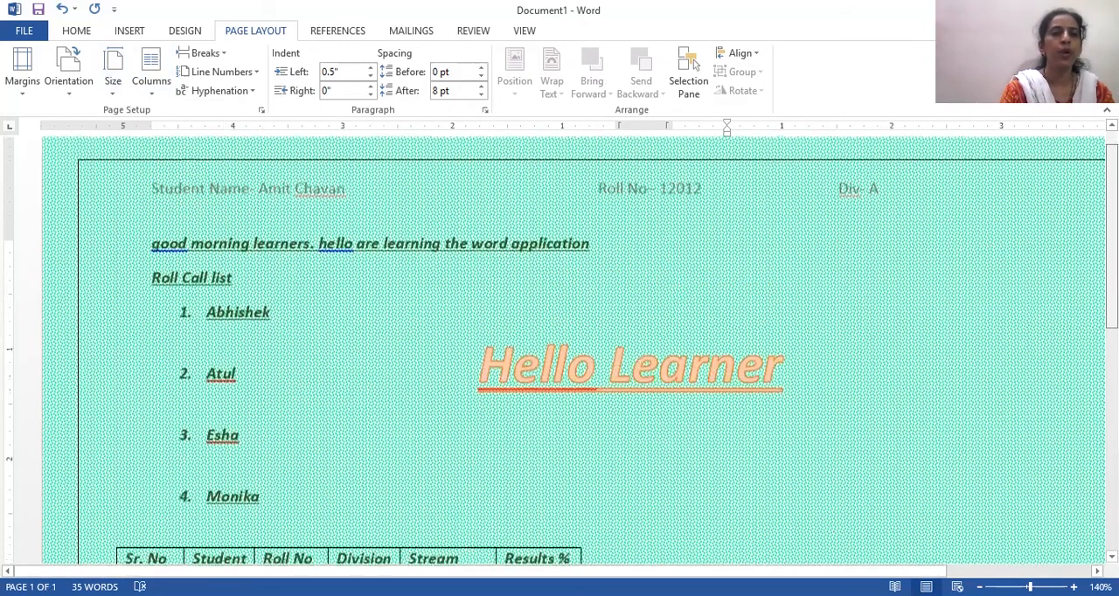
pyautogui.moveTo(1113, 260); pyautogui.dragTo(1113, 244)
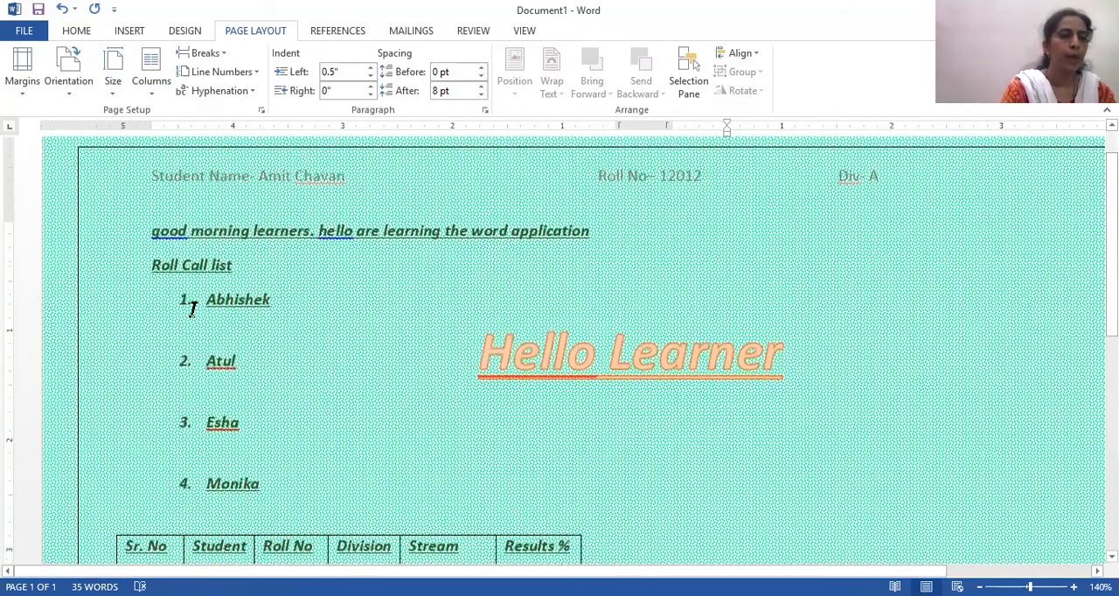
# - Shift the numbered roll call list towards the page margin, to a left indent of 0.06"
pyautogui.click(551, 376)
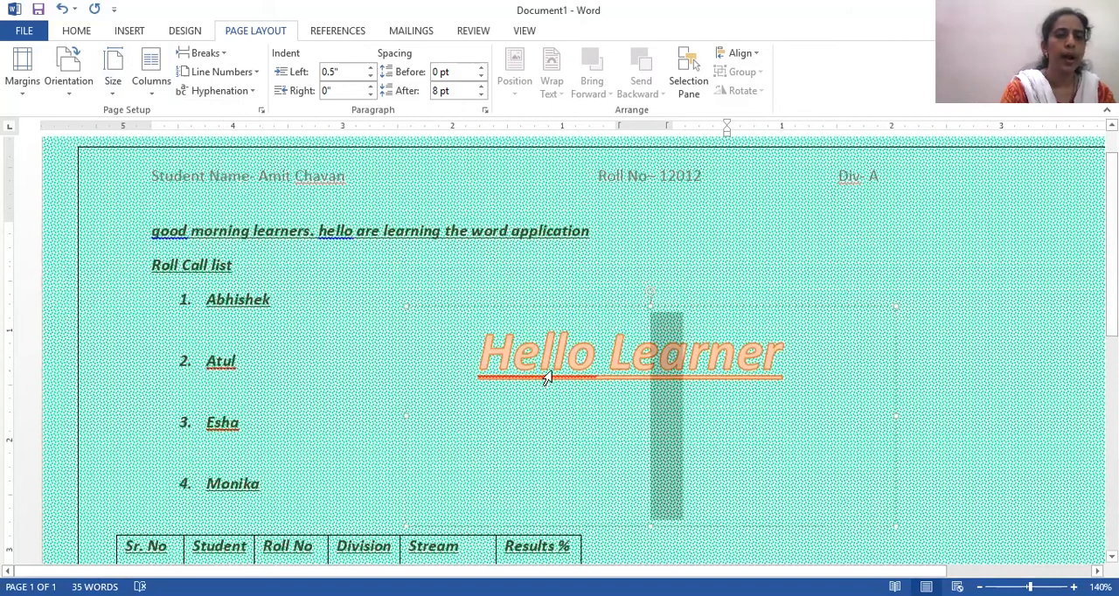
pyautogui.click(513, 308)
pyautogui.click(512, 309)
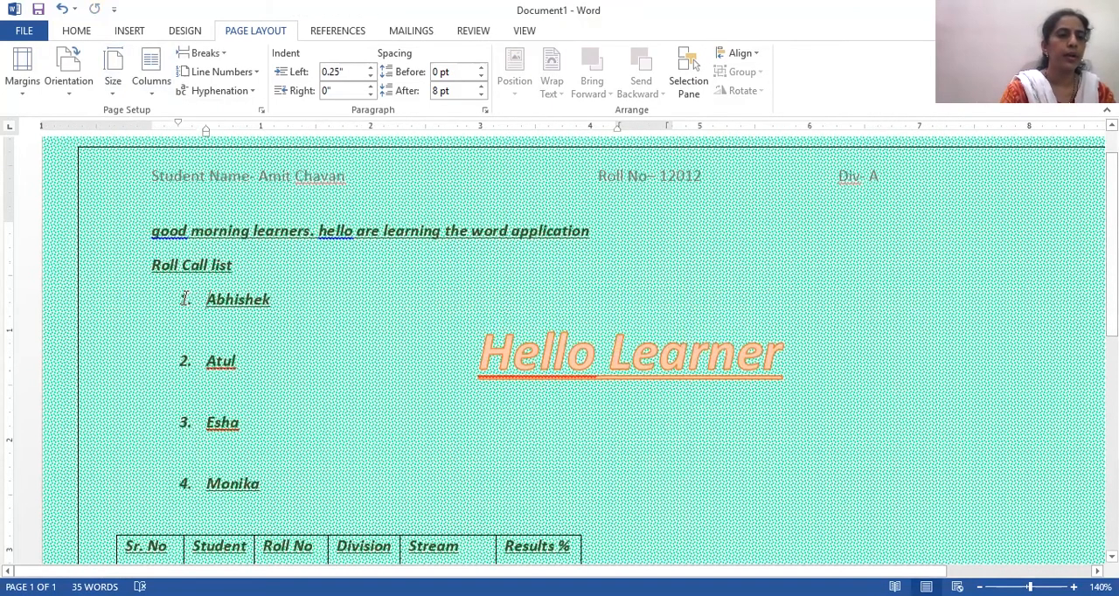
pyautogui.click(185, 299)
pyautogui.moveTo(270, 333); pyautogui.dragTo(165, 394)
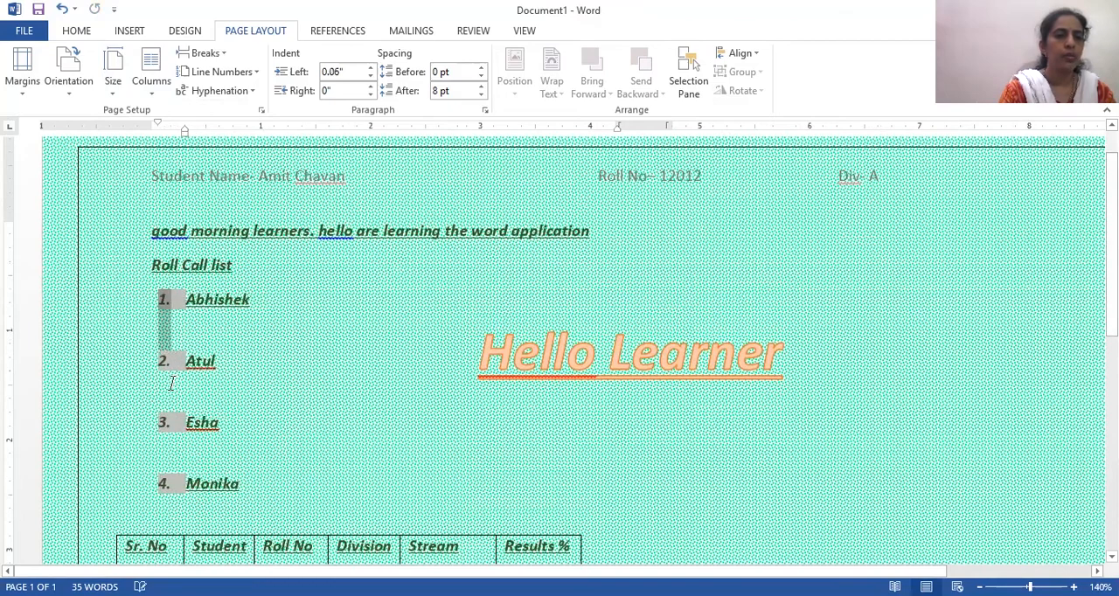
# - Select all the names in the numbered roll call list and apply the two-column layout to them
pyautogui.moveTo(175, 306); pyautogui.dragTo(270, 487)
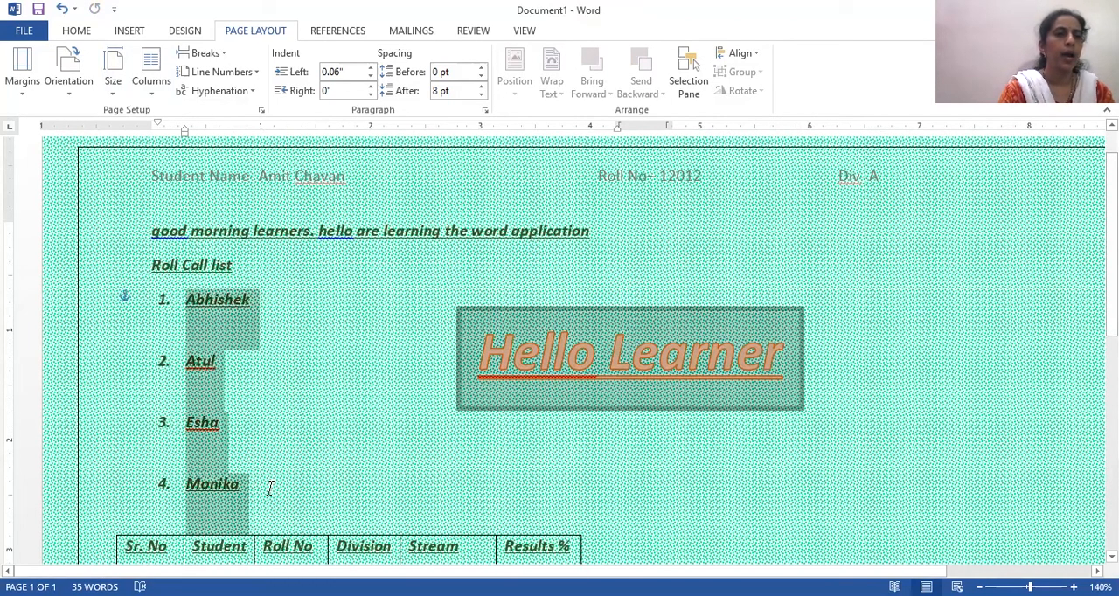
pyautogui.click(151, 70)
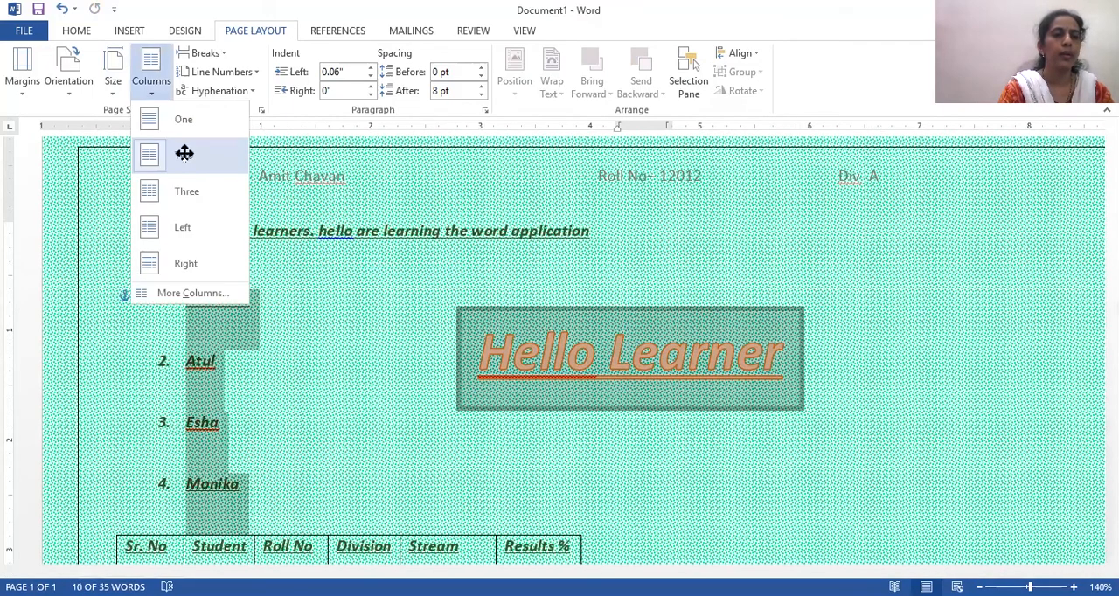
pyautogui.click(185, 154)
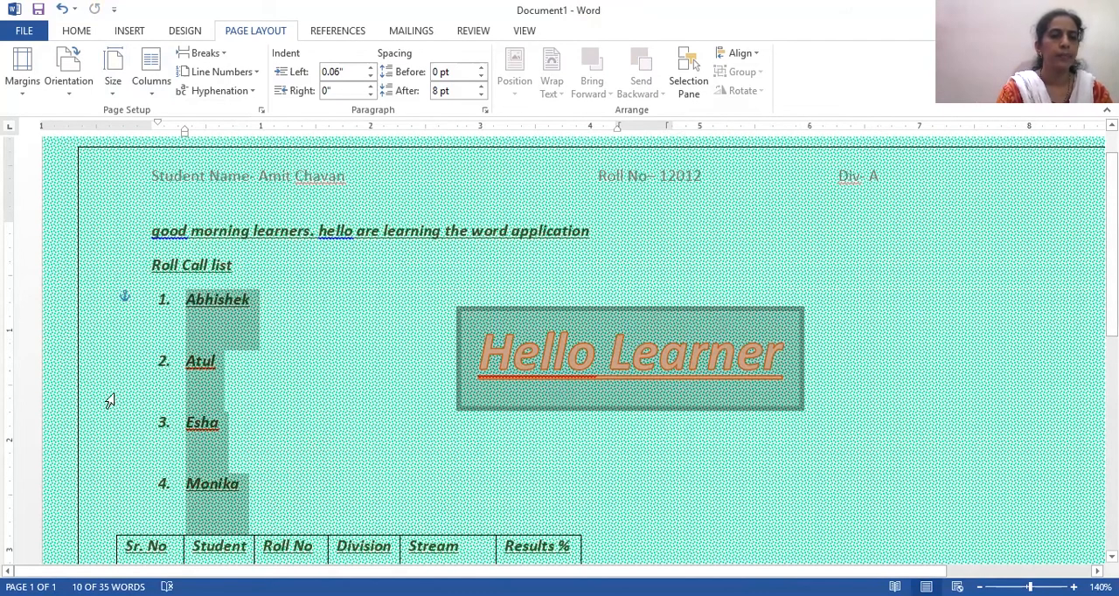
pyautogui.click(285, 299)
pyautogui.moveTo(151, 223); pyautogui.dragTo(278, 272)
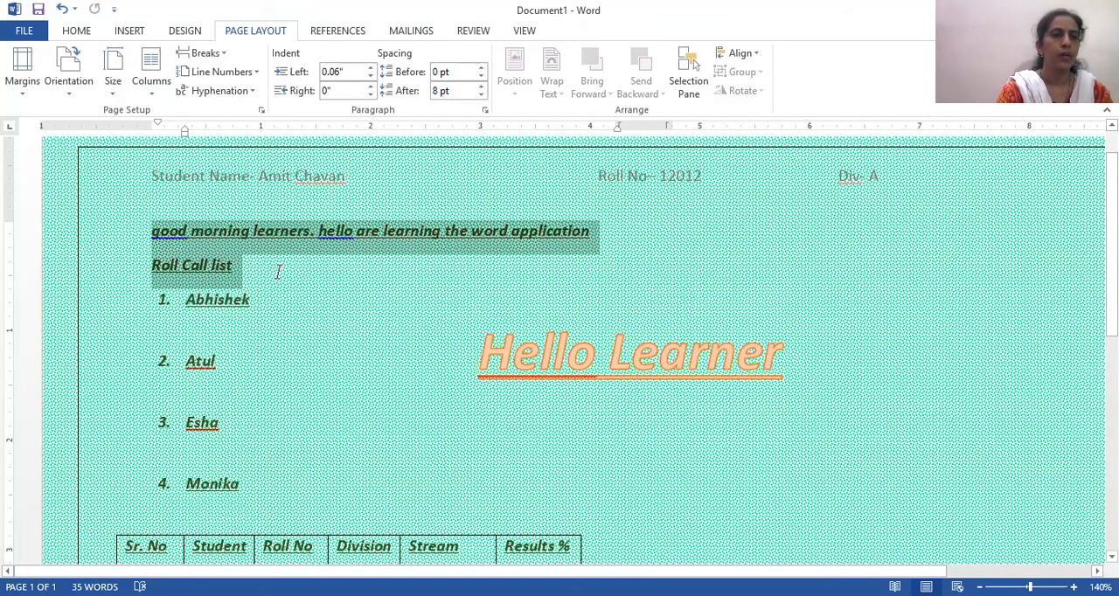
pyautogui.click(151, 72)
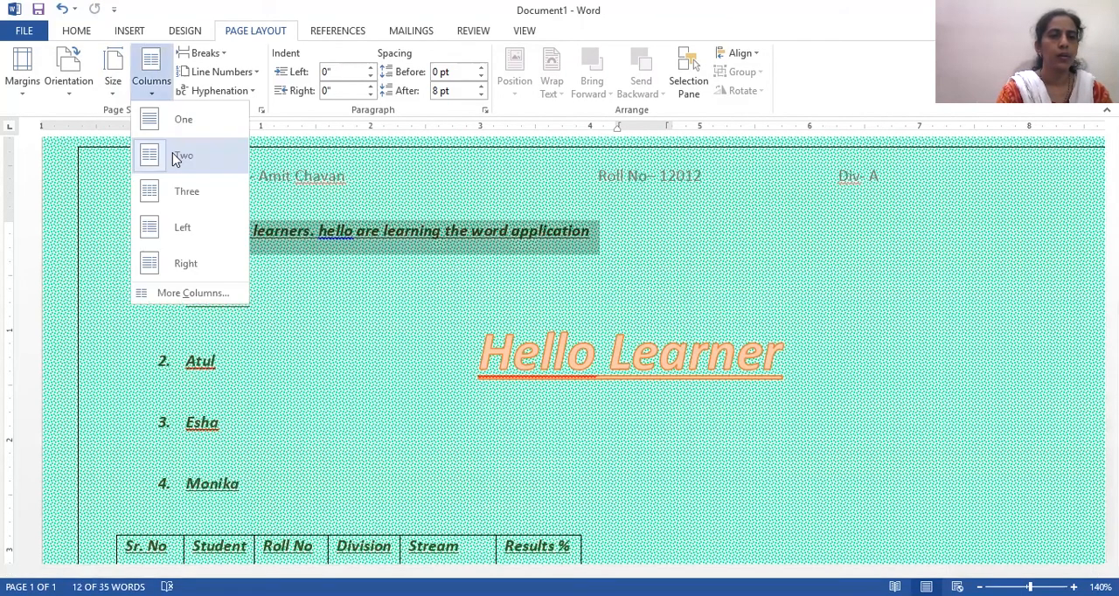
pyautogui.click(263, 374)
# - Add a surname and a long run of filler characters after the first name in the numbered list
pyautogui.doubleClick(261, 313)
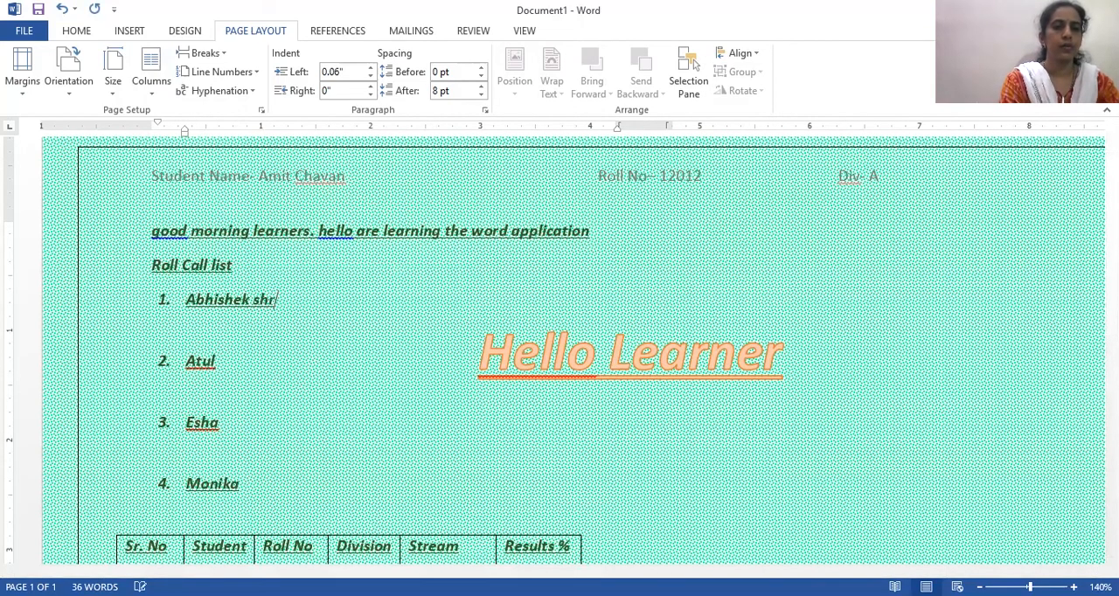
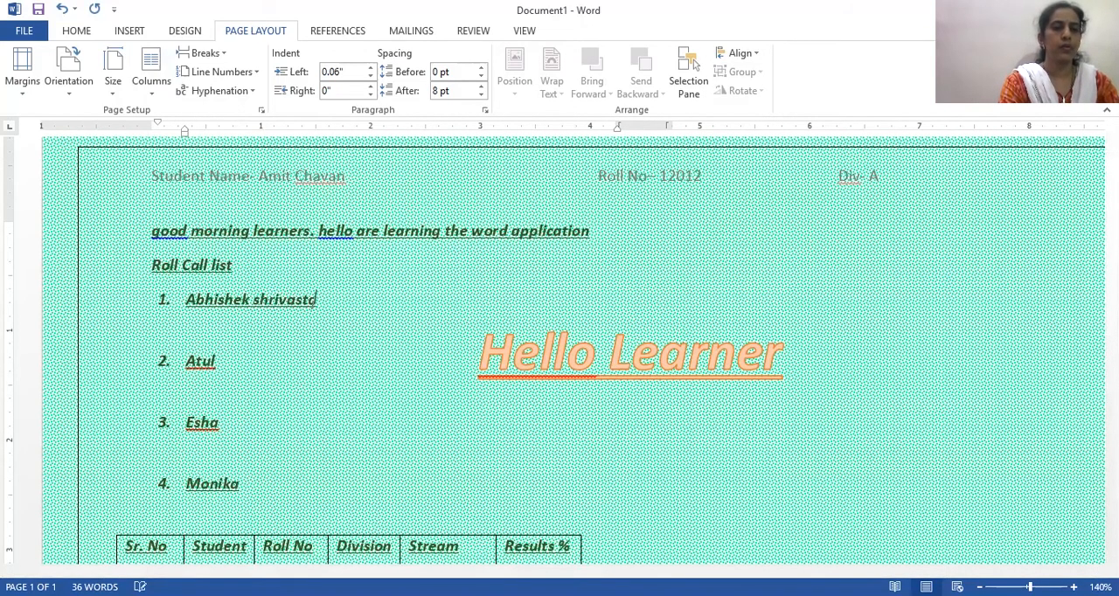
pyautogui.write('kjsaldjlk')
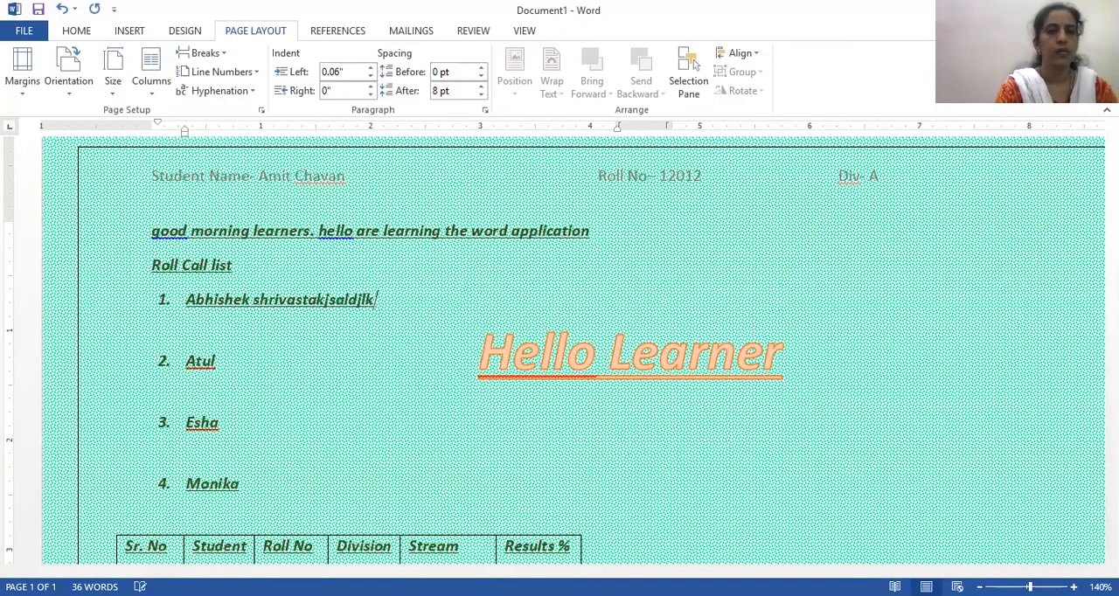
pyautogui.write('kkkkkkkkkdm/lmld/d,')
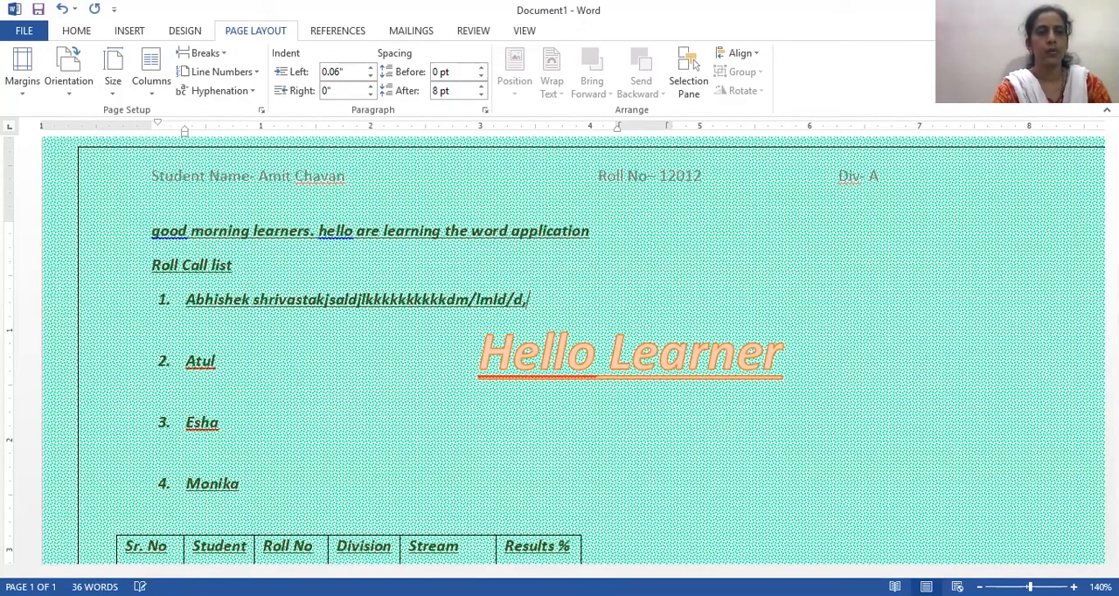
pyautogui.write('ad,;d,;;dd;d,;dd,;d')
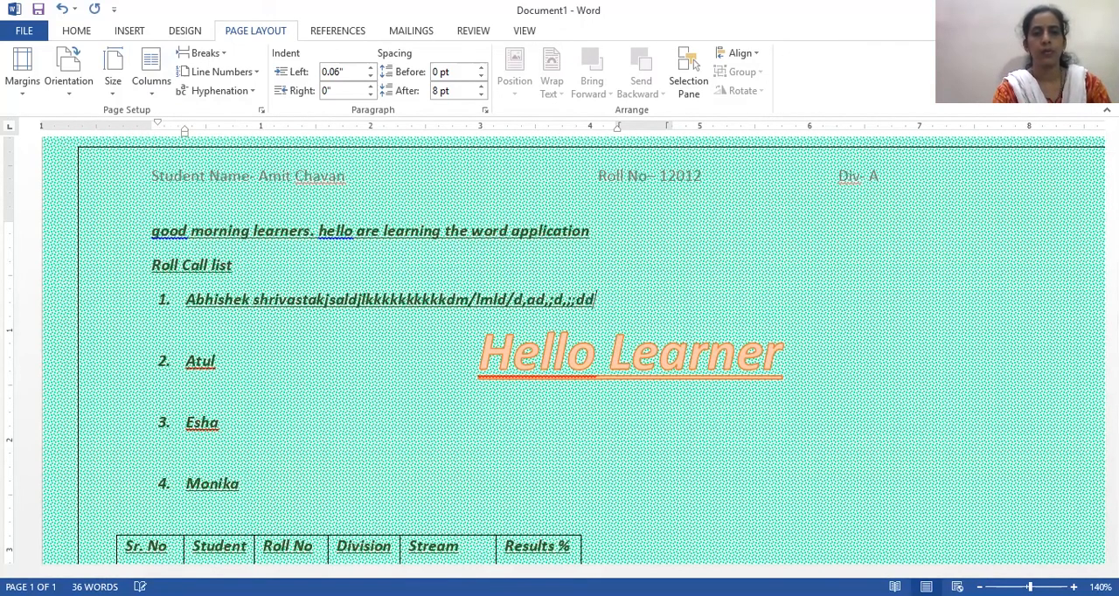
pyautogui.write(';d;d;;dk;dk;kdk')
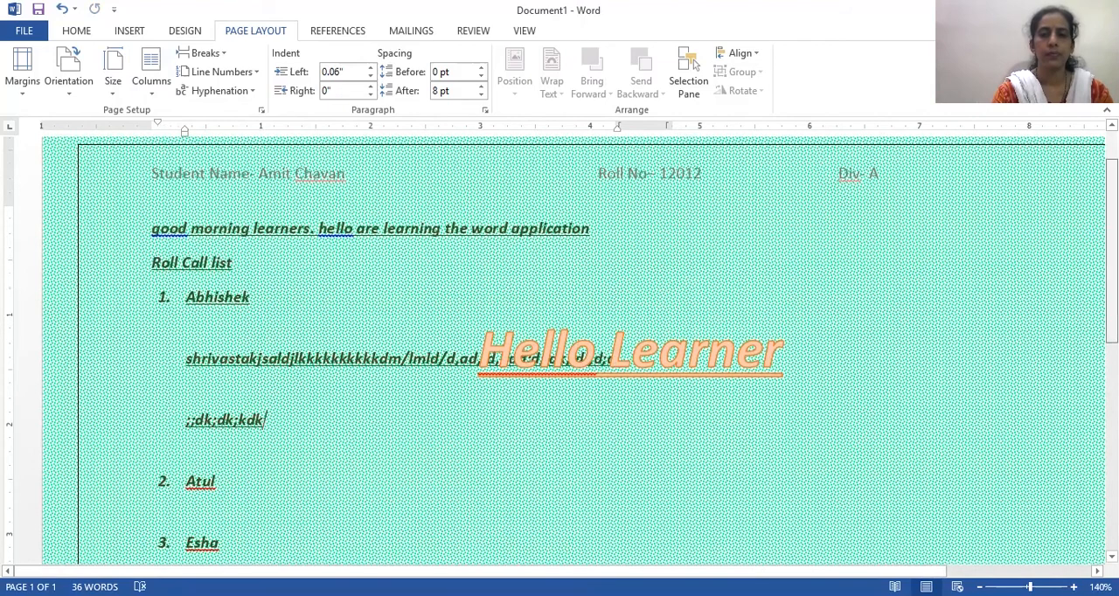
# - Set the page orientation back to Portrait
pyautogui.scroll(-6, 984, 434)
pyautogui.scroll(6, 1081, 332)
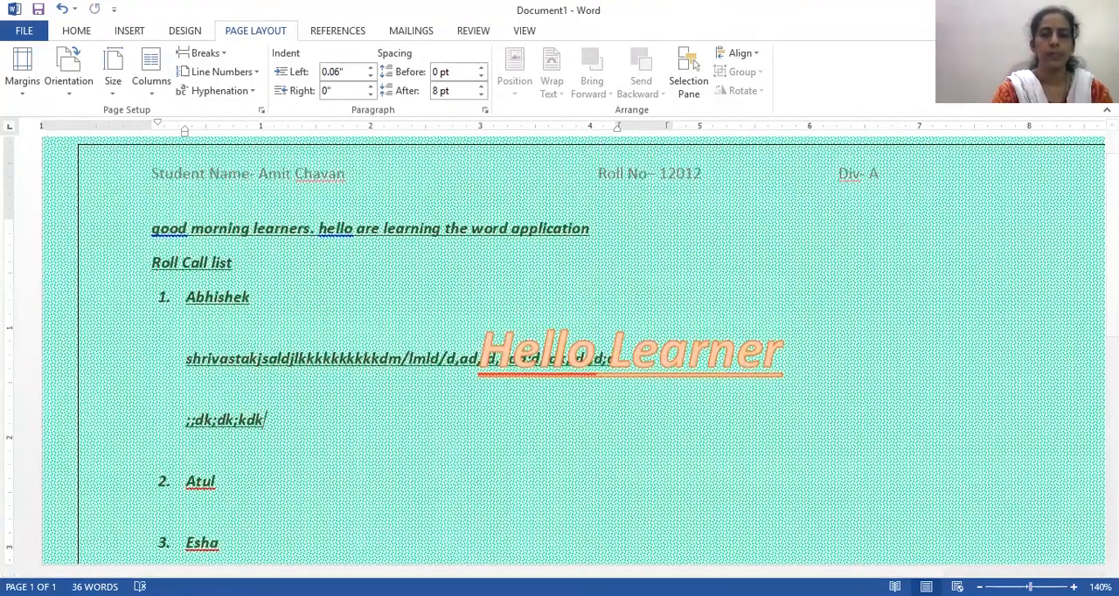
pyautogui.scroll(-6, 560, 403)
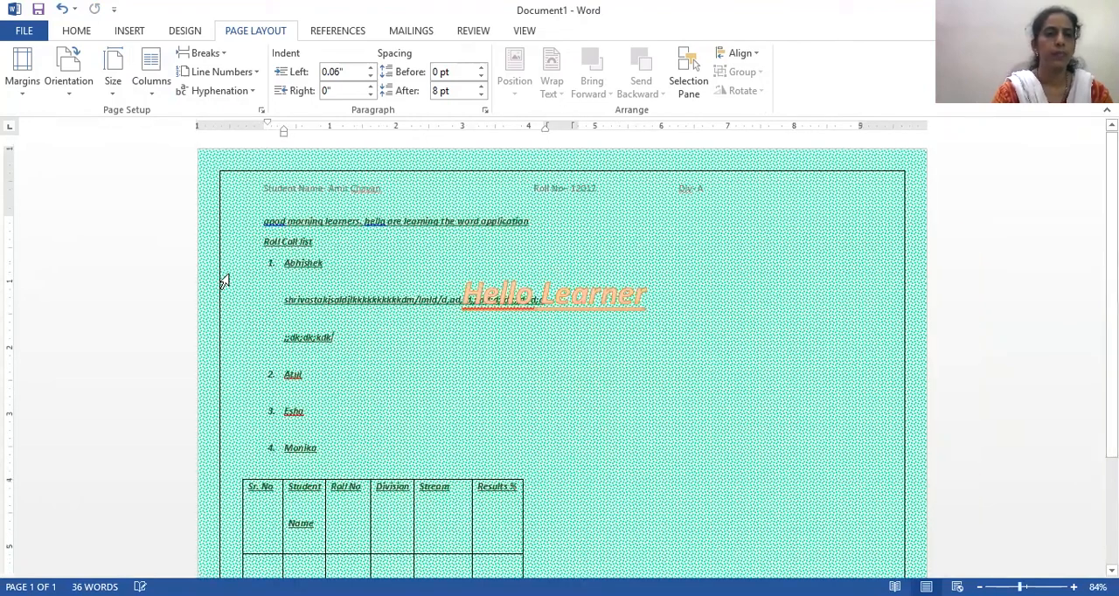
pyautogui.click(68, 81)
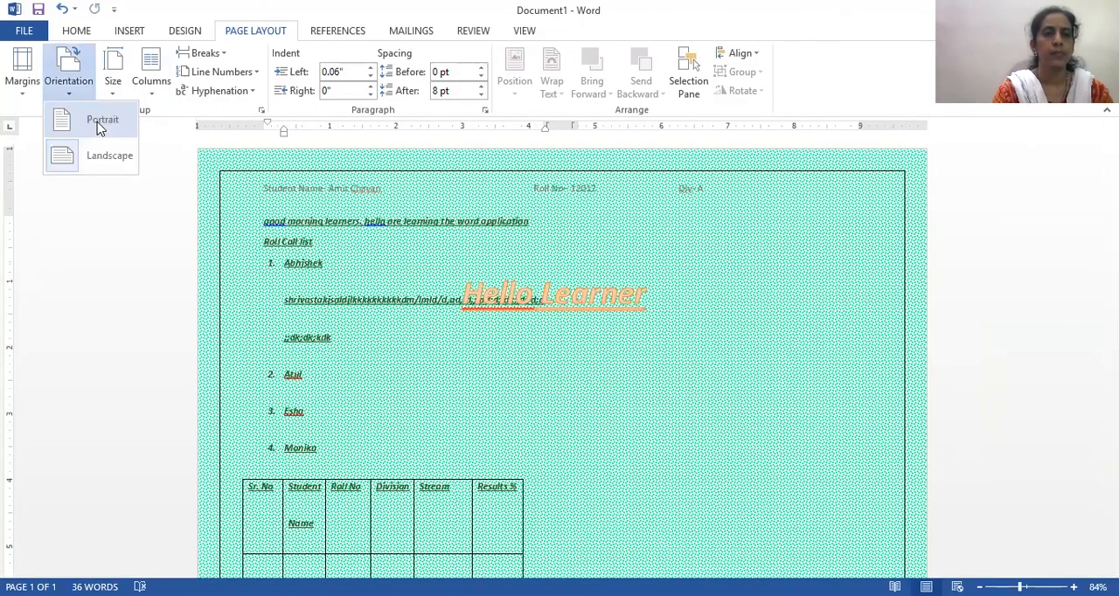
pyautogui.click(98, 189)
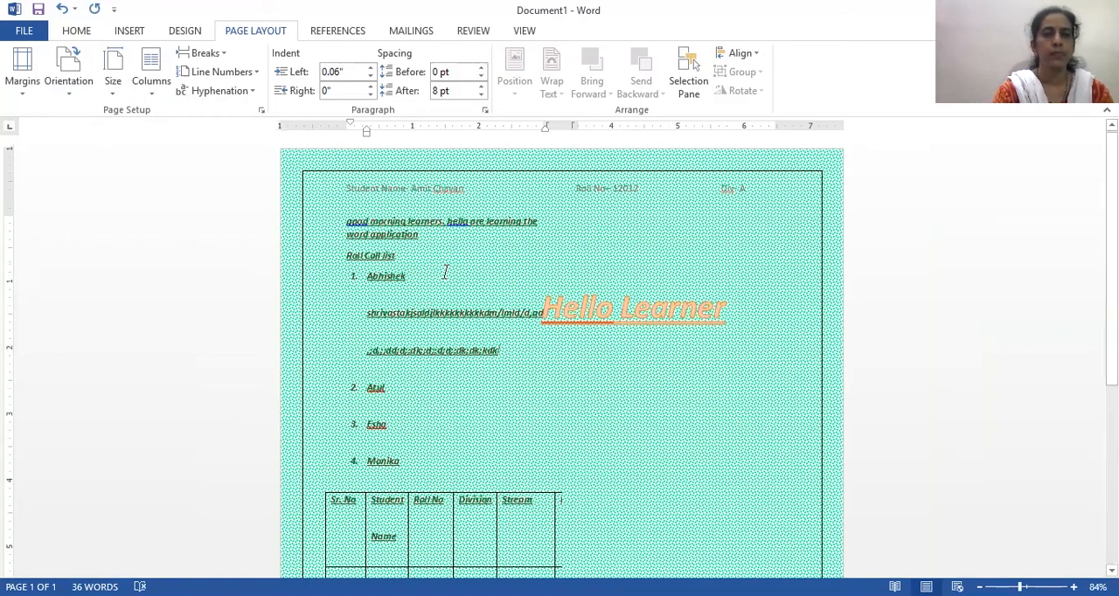
# - Delete the "Hello Learner" WordArt from the page
pyautogui.click(645, 315)
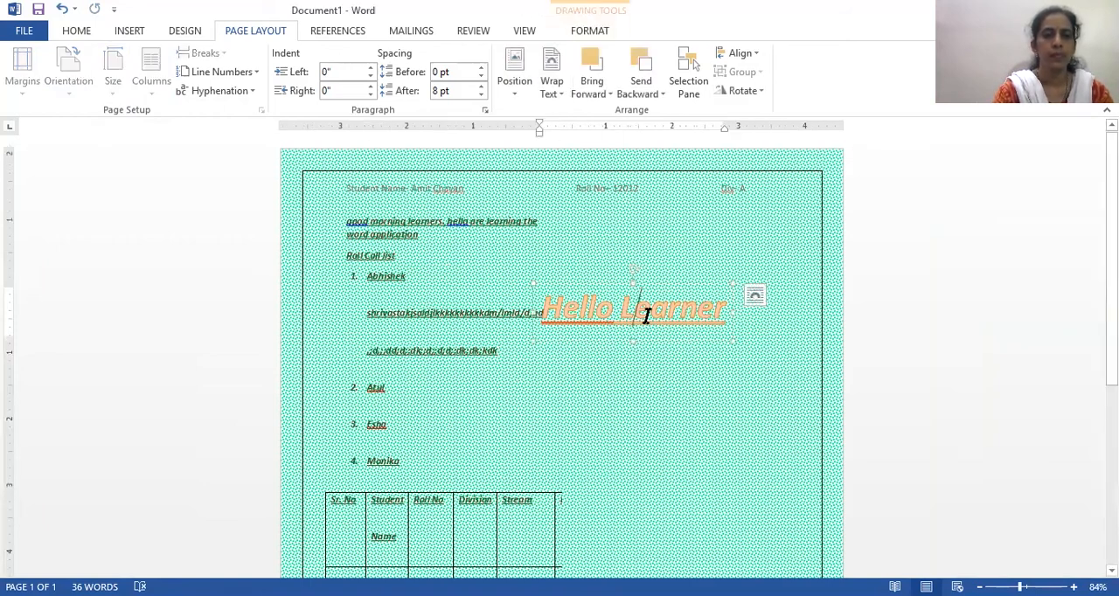
pyautogui.click(617, 282)
pyautogui.press('Delete')
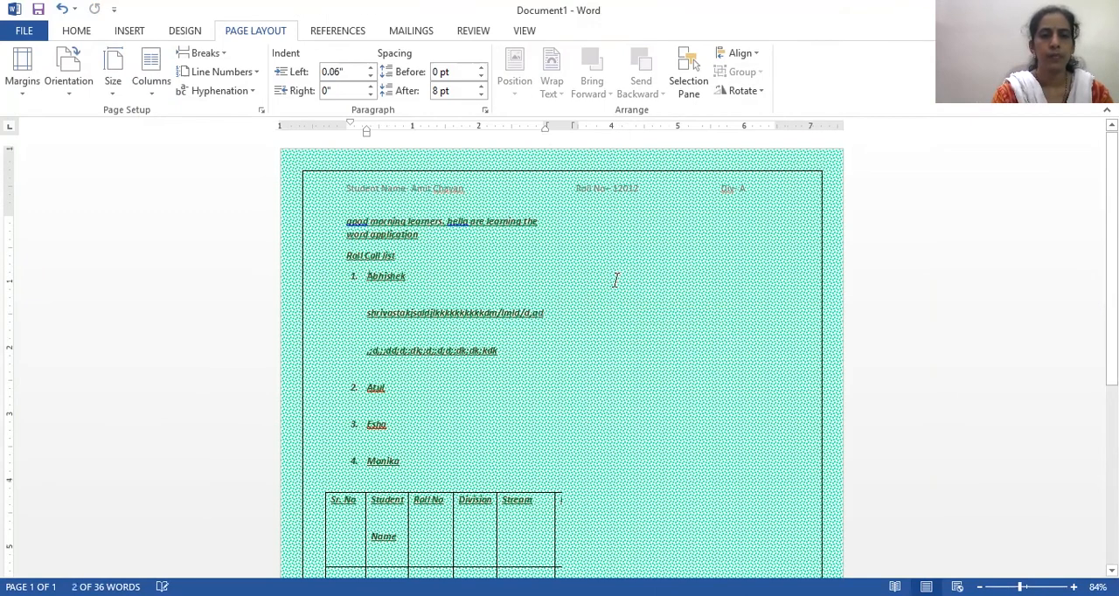
# - Enter three separate lines of random filler text in the second column
pyautogui.write('HaDHJLDKls??z?</')
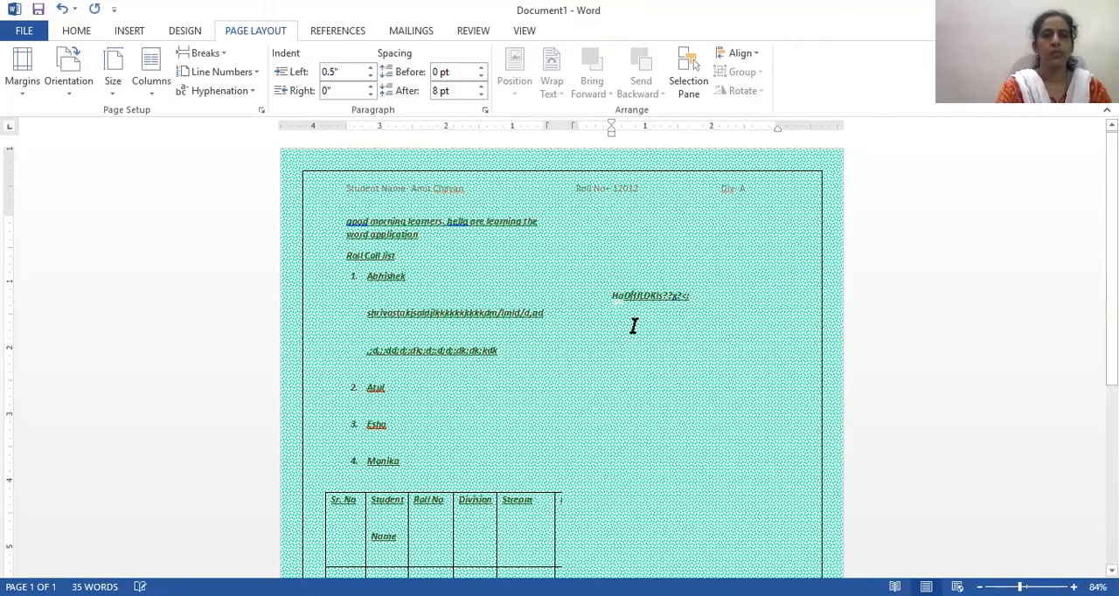
pyautogui.press('Return')
pyautogui.write('kSSSSSSSSSSSSSSSSSSSSSSSSSSSS/l/')
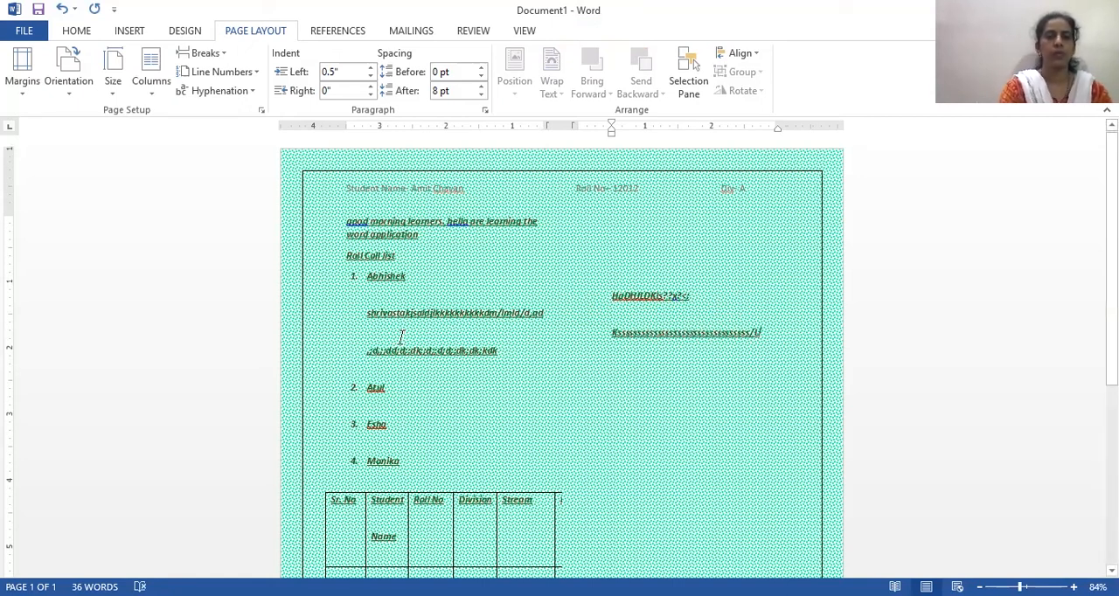
pyautogui.press('Return')
pyautogui.write('Nadk;jslkc/lkd/')
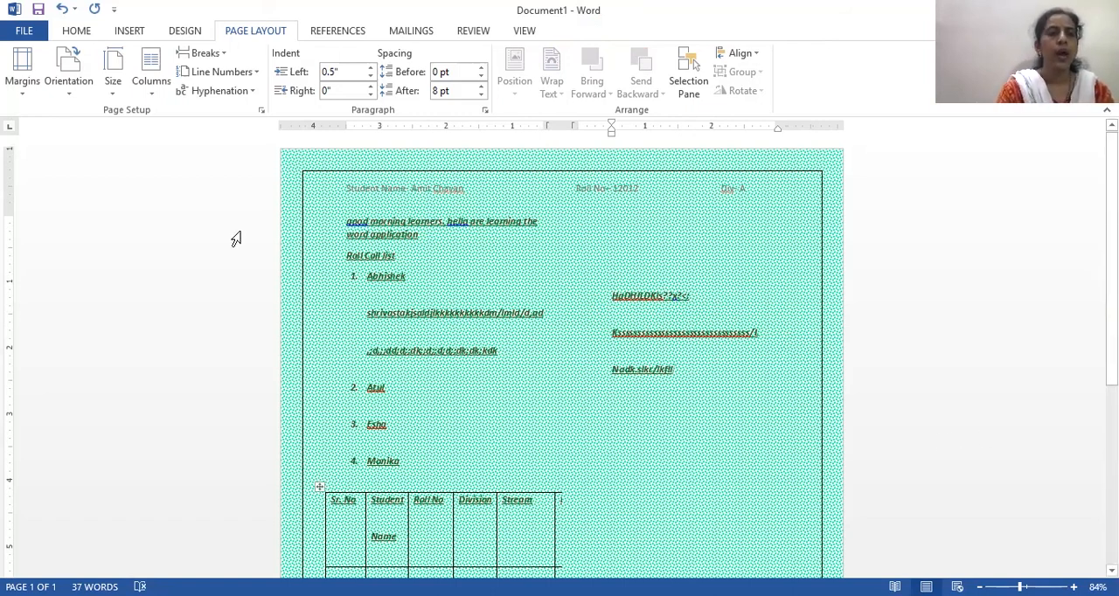
pyautogui.click(151, 93)
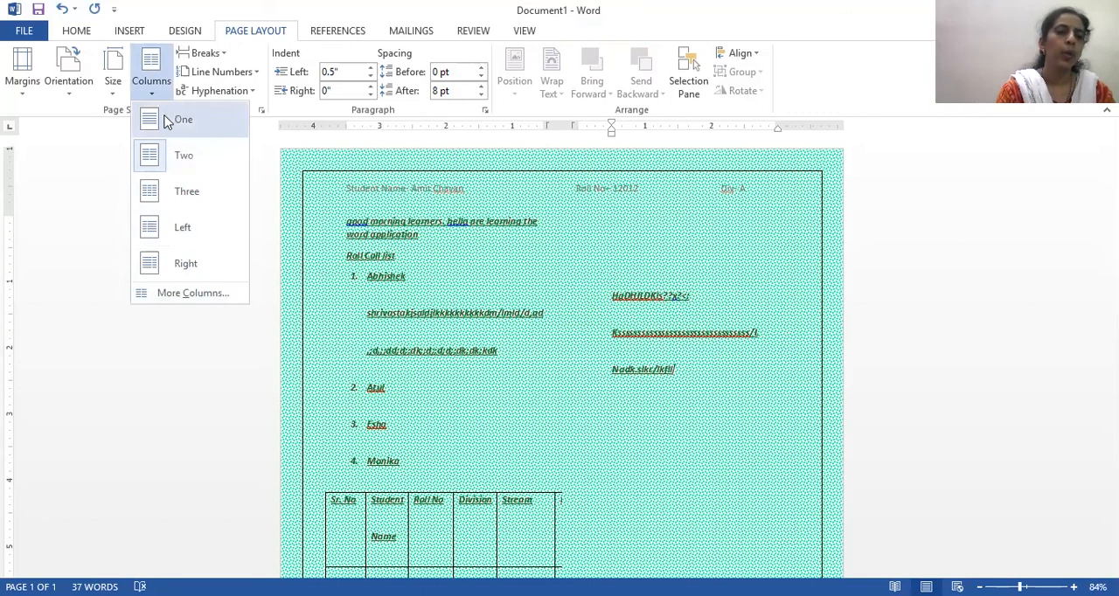
pyautogui.click(119, 103)
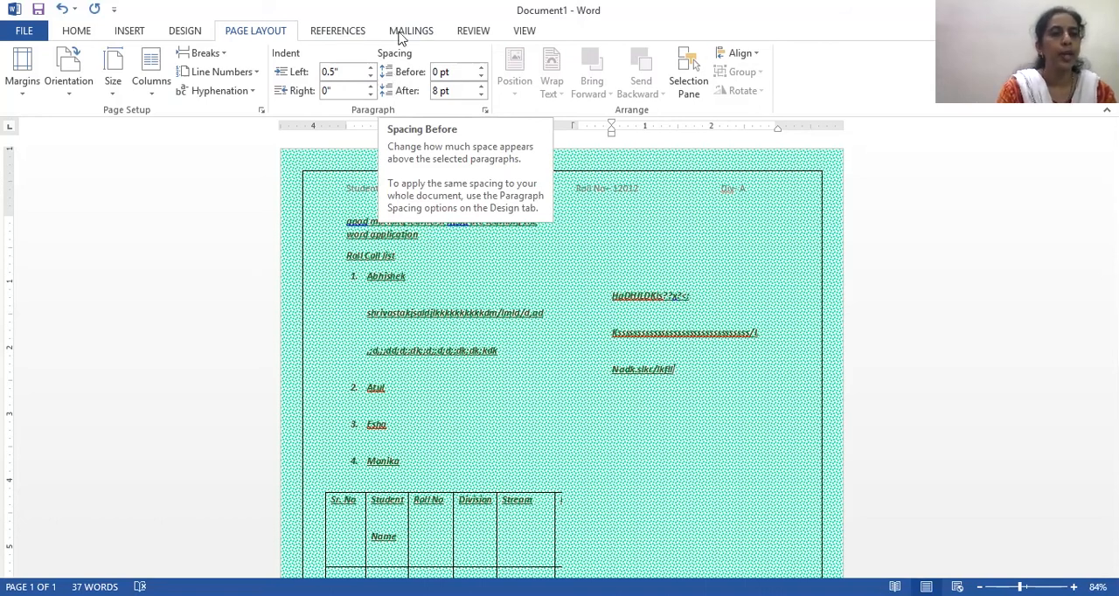
pyautogui.click(338, 30)
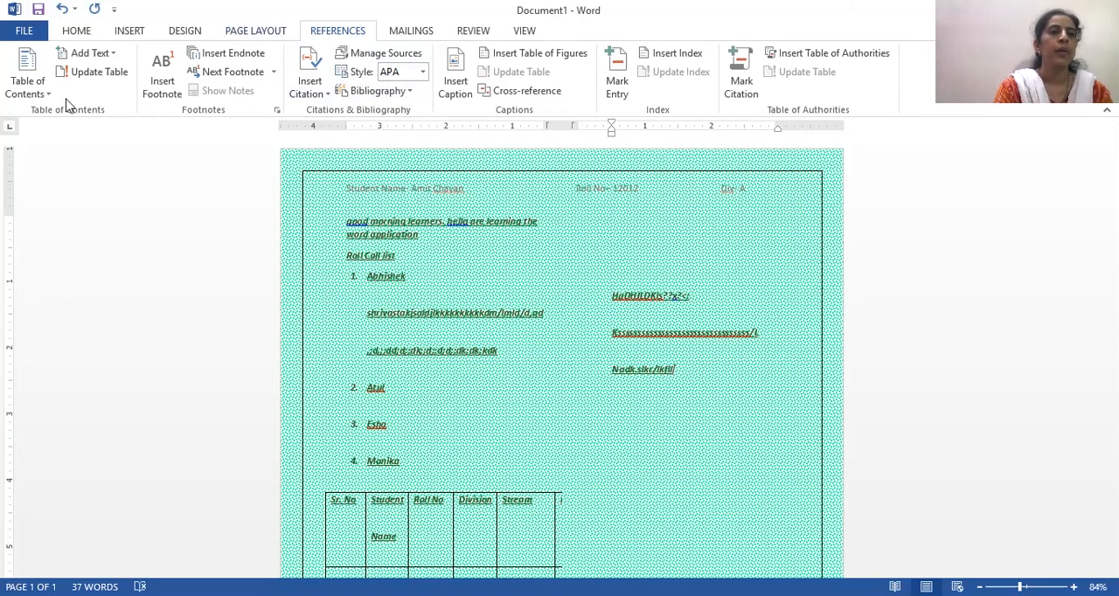
pyautogui.click(410, 31)
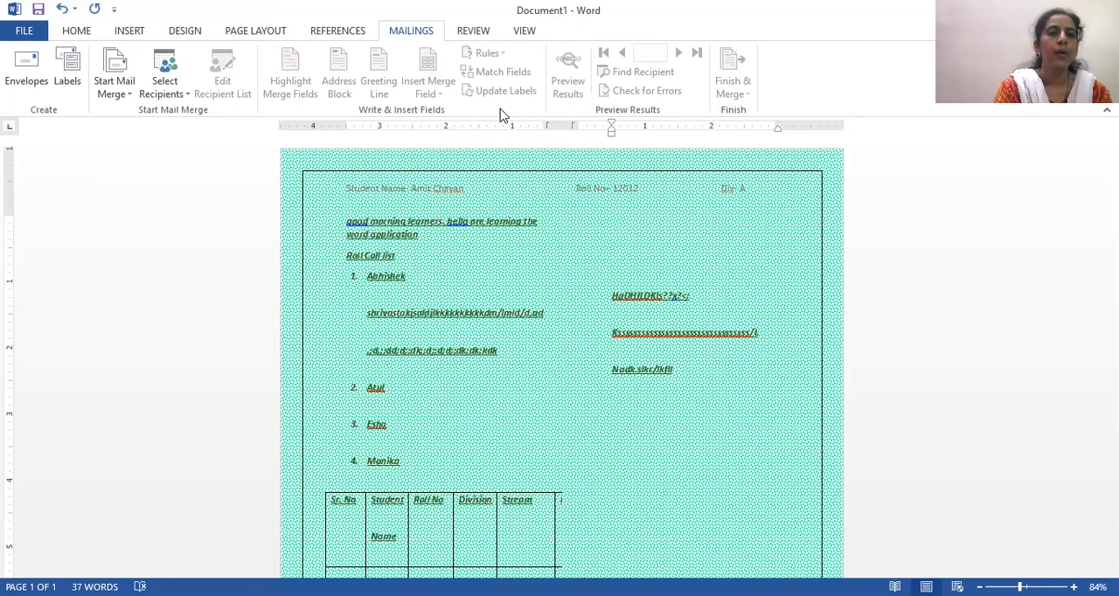
# - Check the word count statistics for the text from the opening line down through the table
pyautogui.click(470, 40)
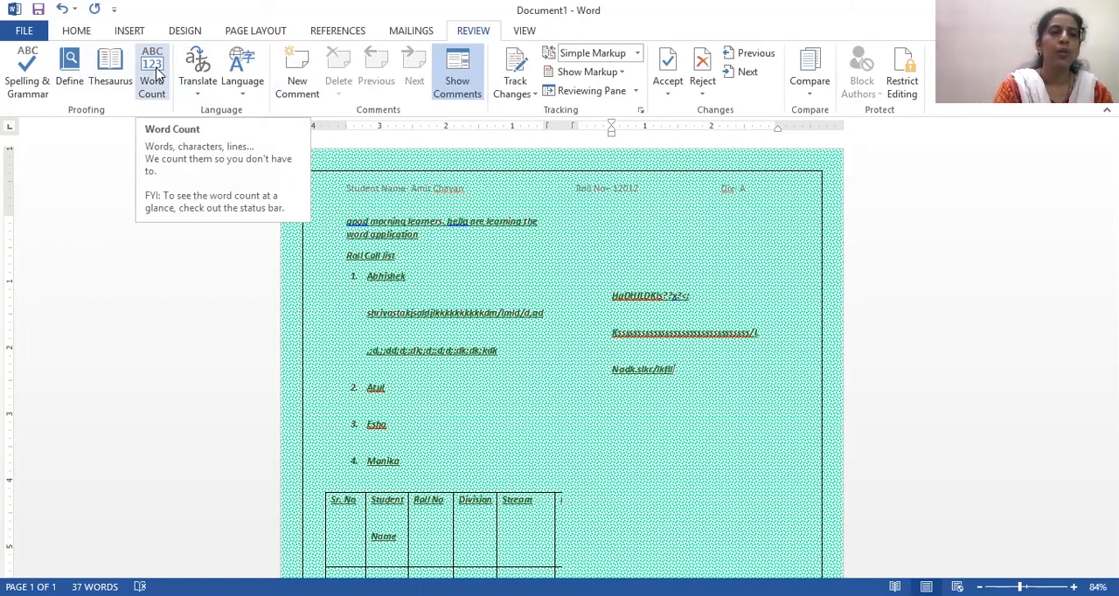
pyautogui.moveTo(347, 221); pyautogui.dragTo(619, 337)
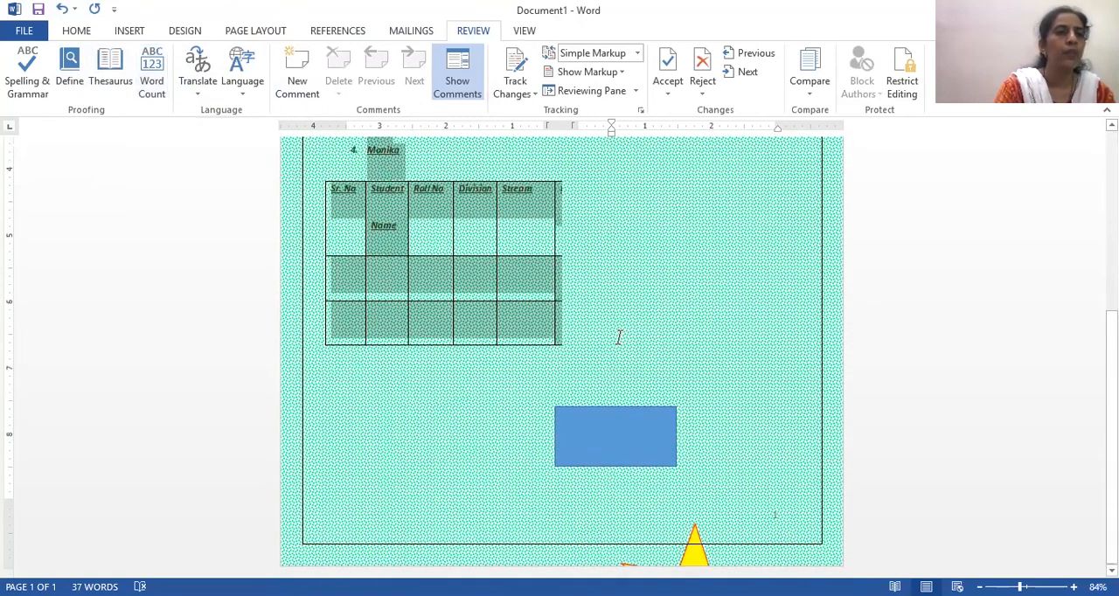
pyautogui.click(152, 72)
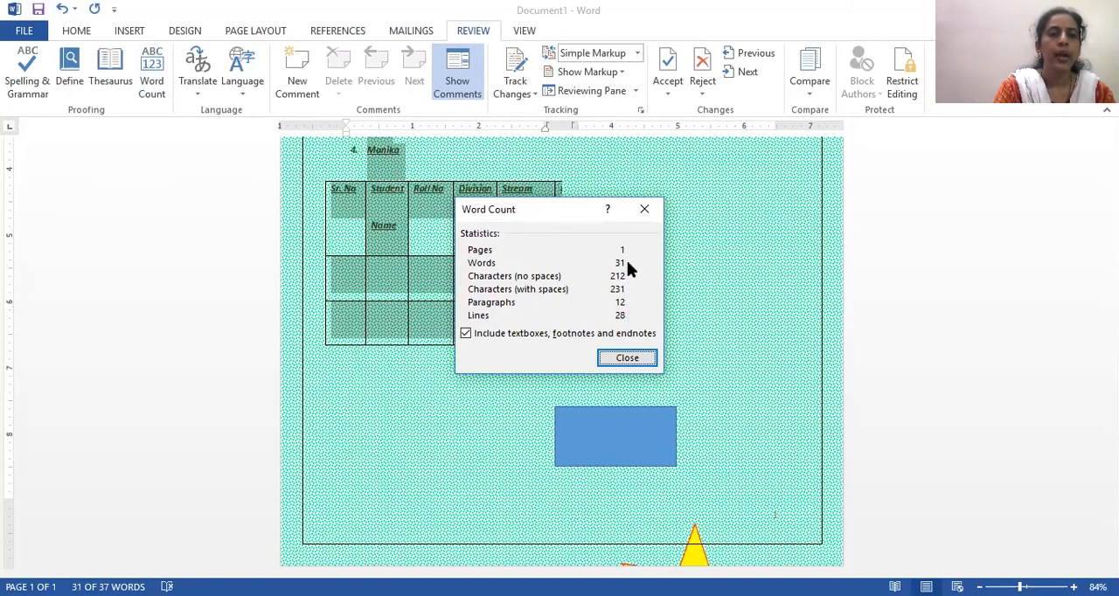
pyautogui.click(647, 212)
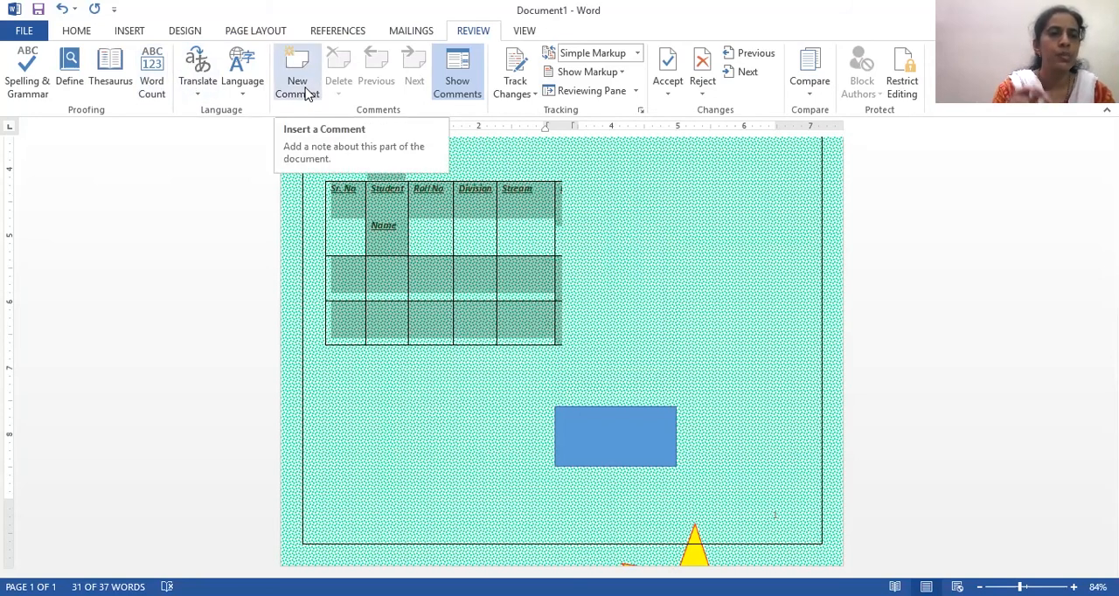
# - Attach the comment "This is incomplete document" to the selected text and delete that comment again
pyautogui.click(305, 88)
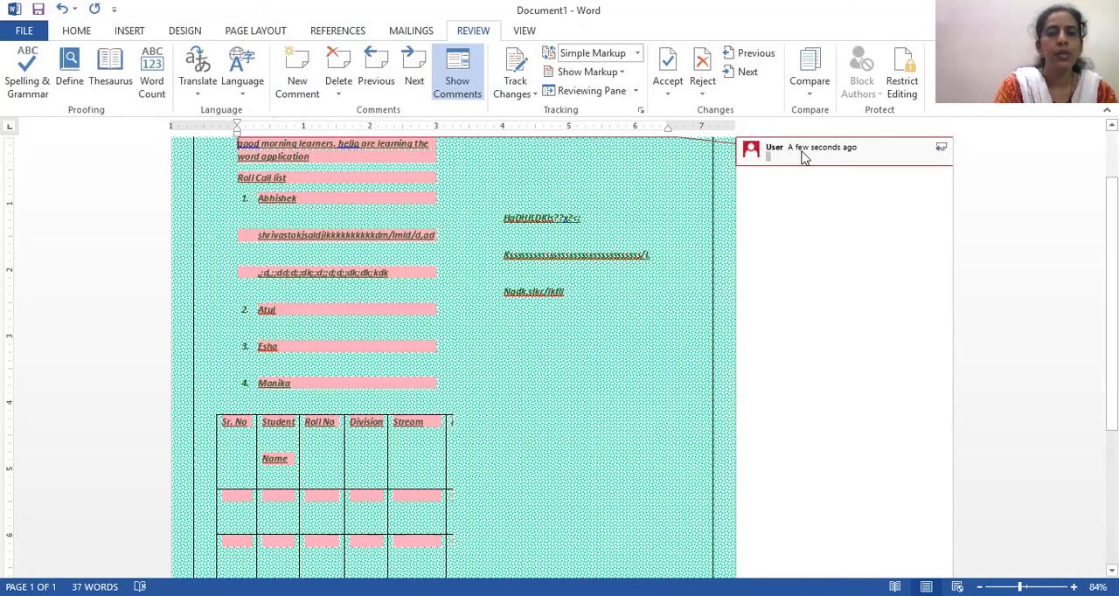
pyautogui.write('This is incom')
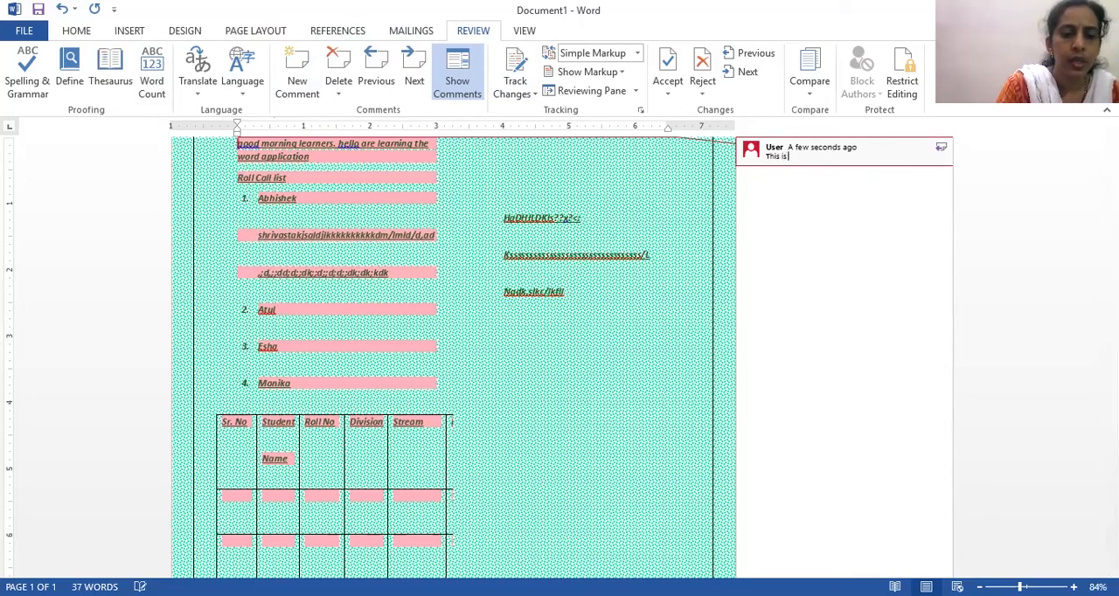
pyautogui.write('p')
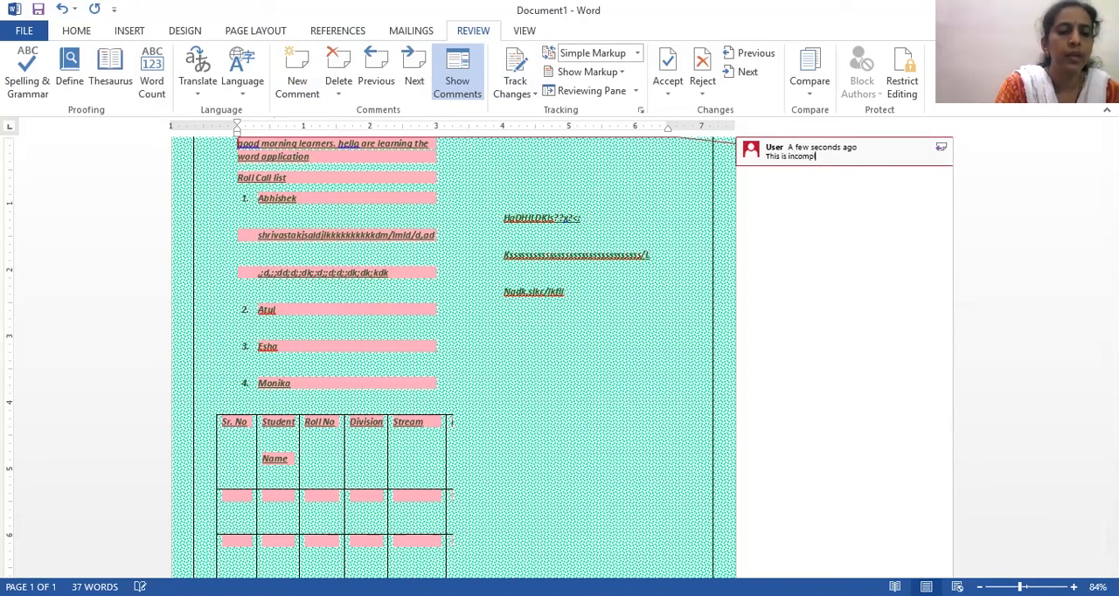
pyautogui.write('lete document')
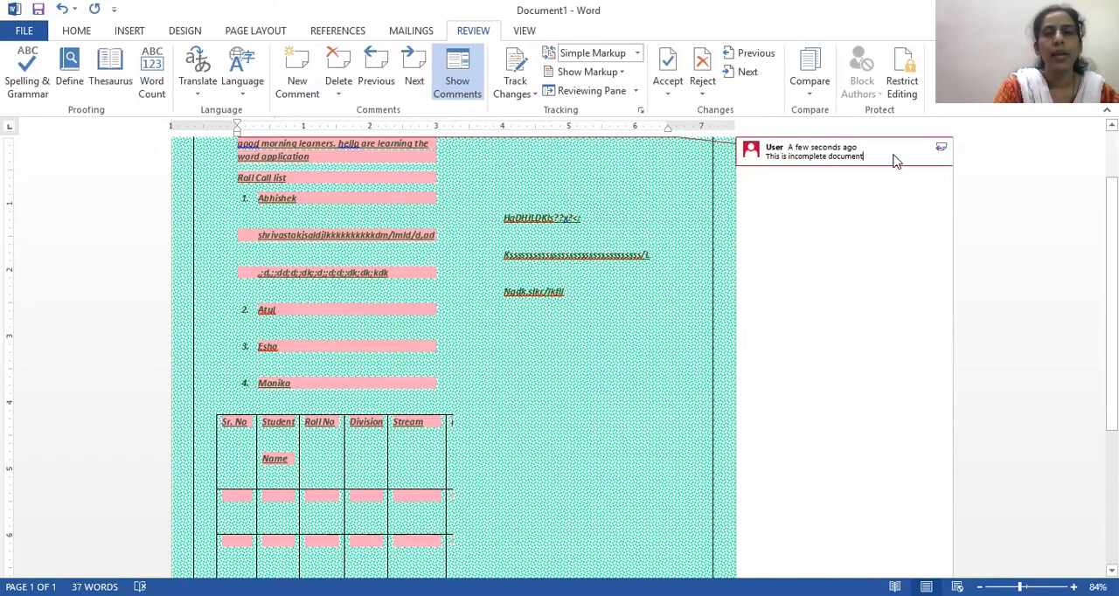
pyautogui.rightClick(836, 159)
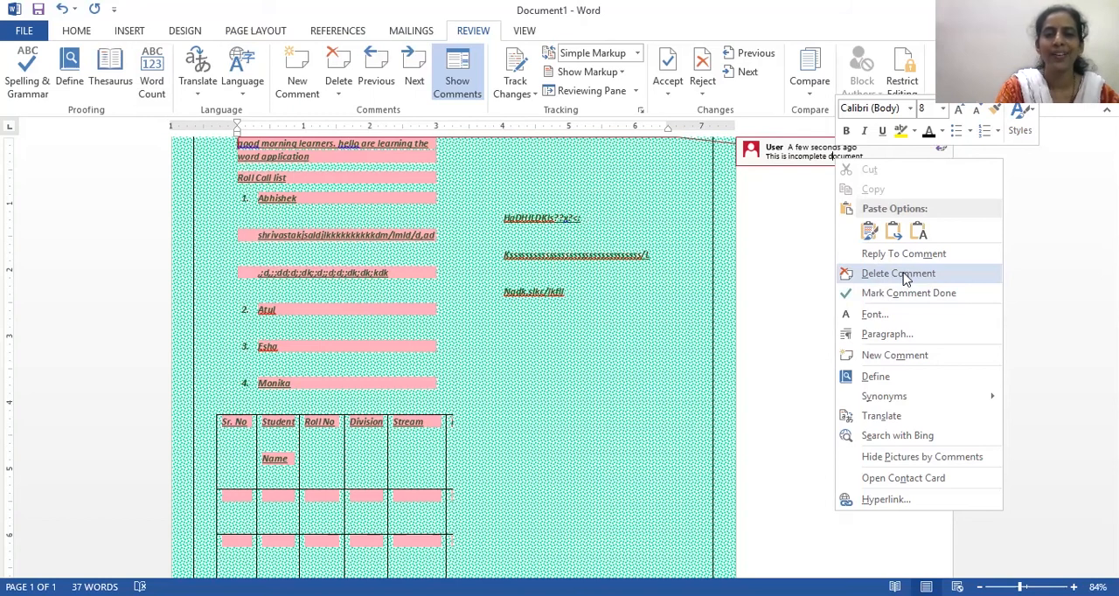
pyautogui.click(905, 276)
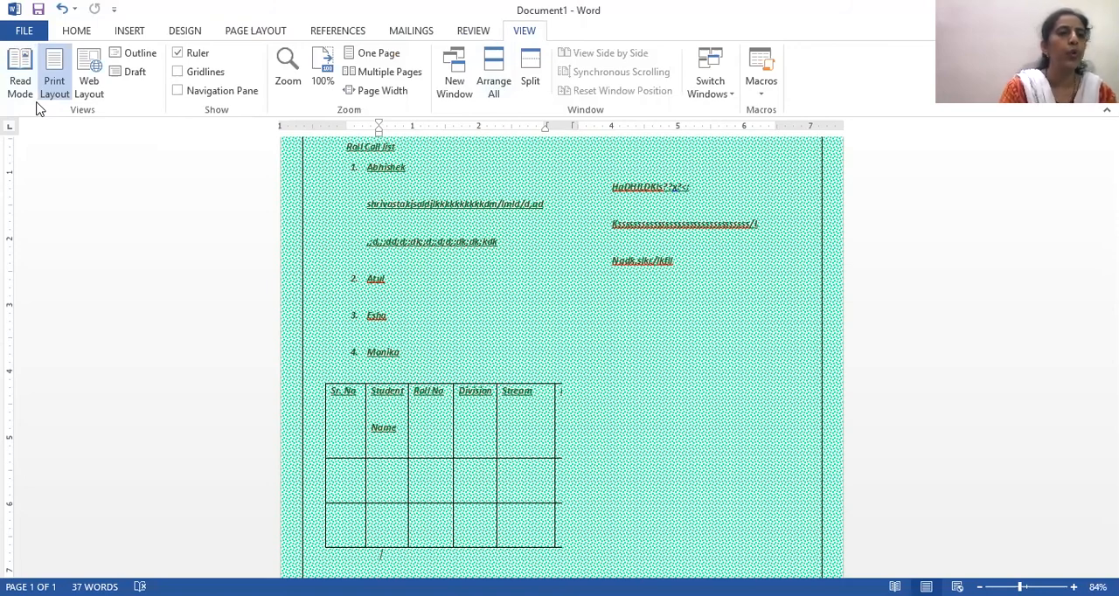
# - Compare the document in Web Layout, Print Layout and Read Mode, and return to Print Layout
pyautogui.click(87, 87)
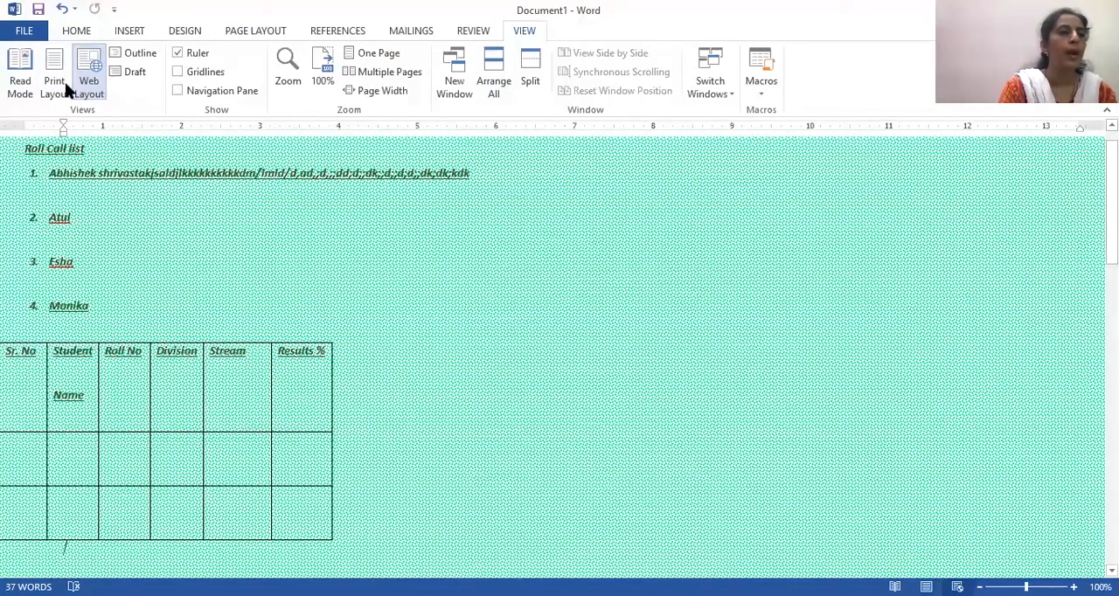
pyautogui.click(55, 86)
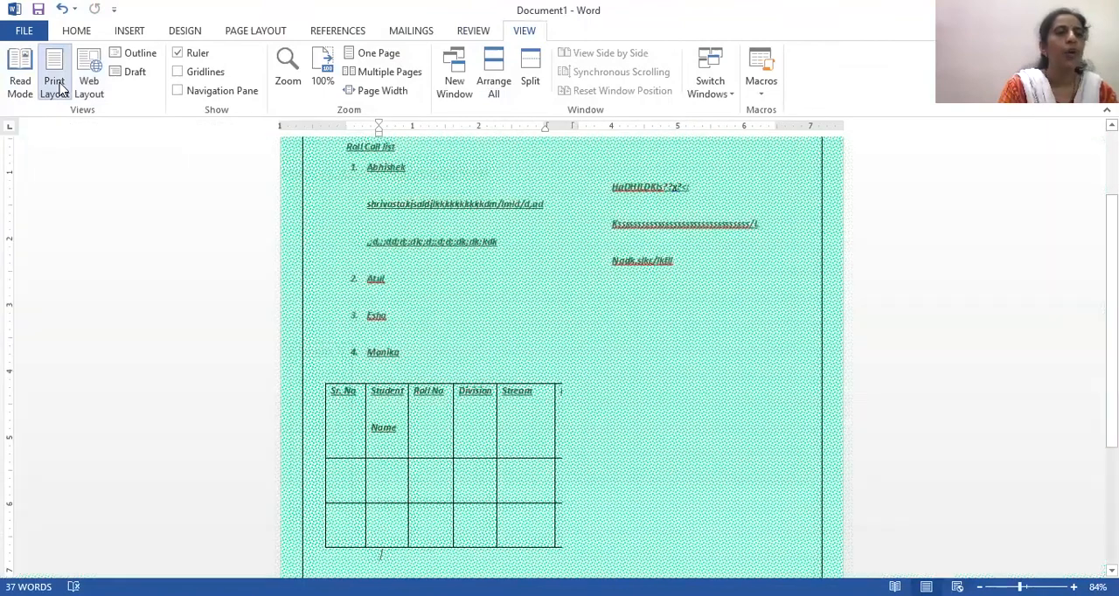
pyautogui.click(20, 85)
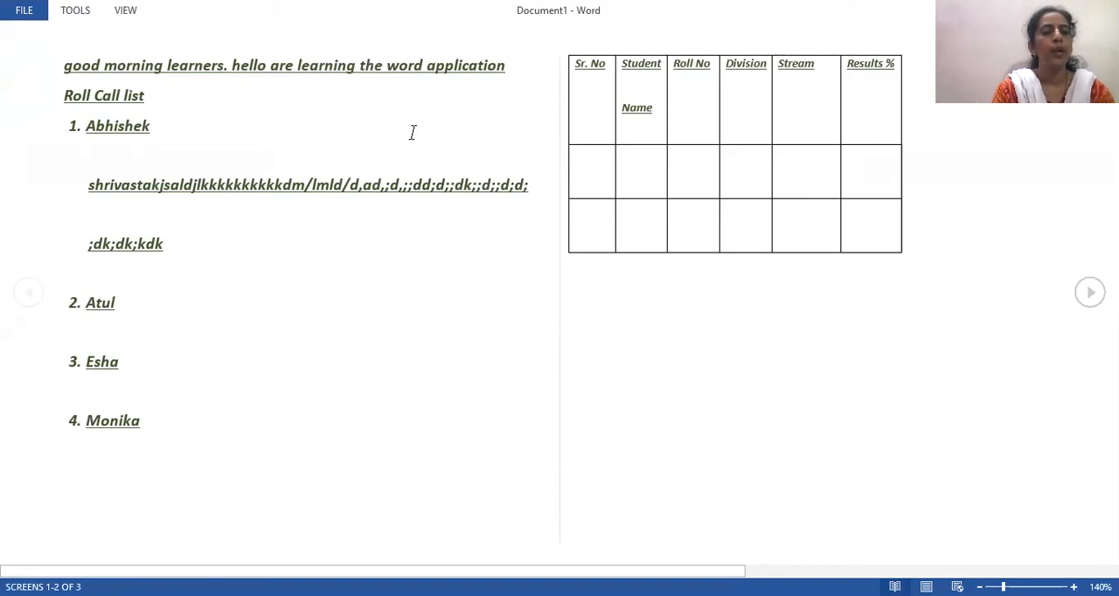
pyautogui.press('Escape')
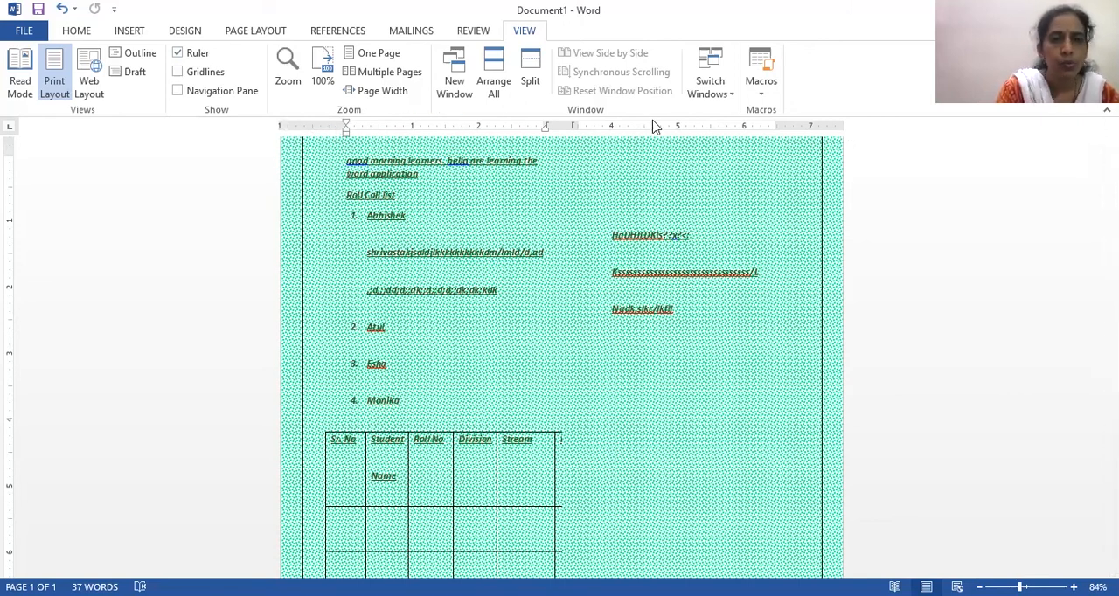
# - Display the gridlines on the page and hide them again
pyautogui.click(202, 76)
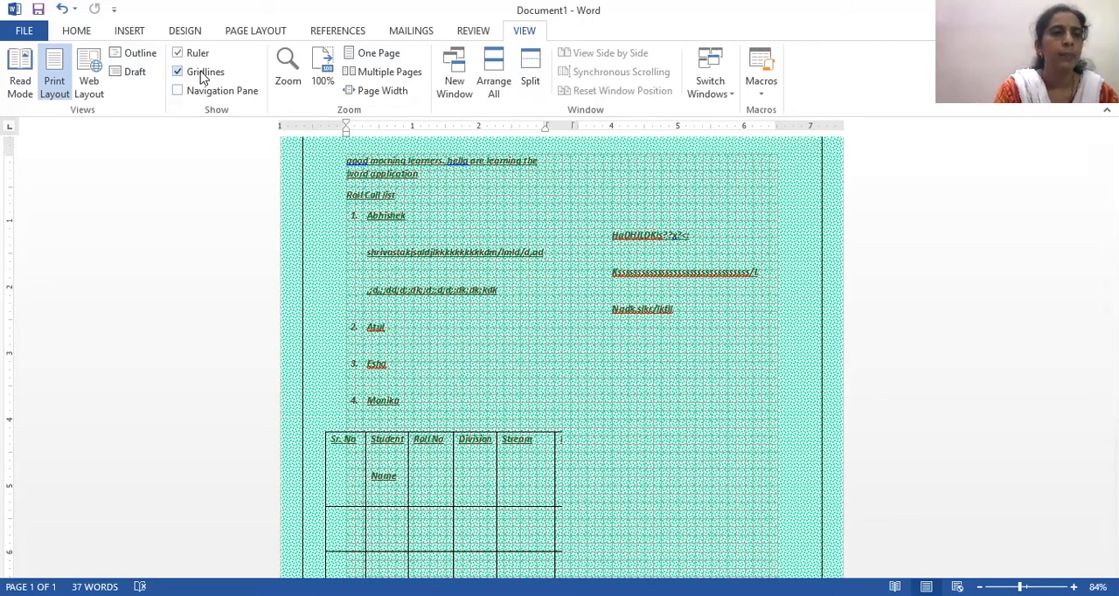
pyautogui.click(202, 77)
# - Show the Navigation pane, search the document for the first student's name in the numbered list, and locate it on the page
pyautogui.click(209, 92)
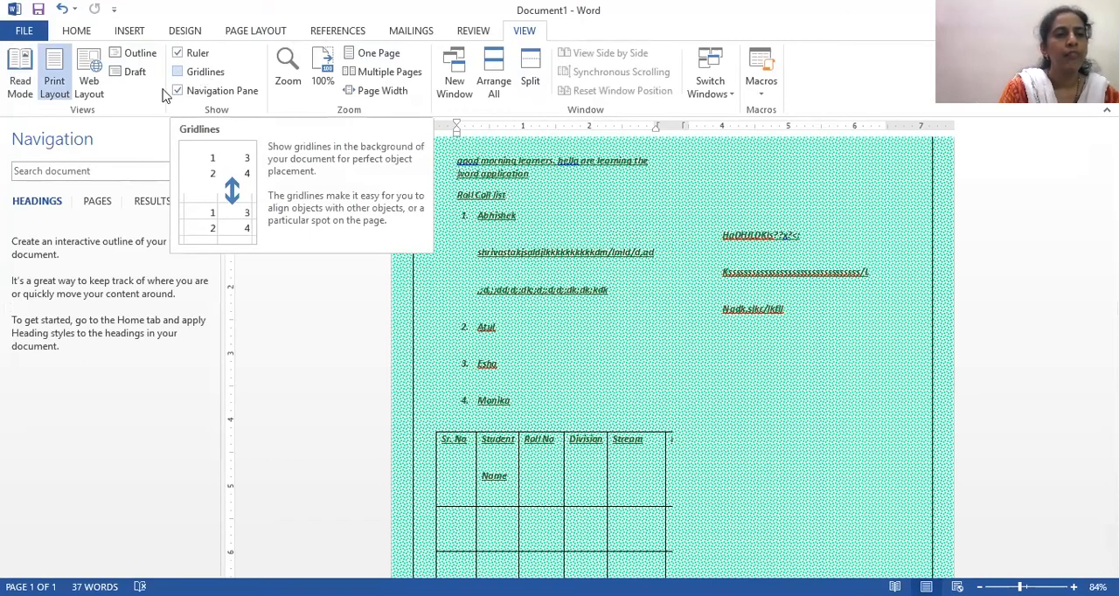
pyautogui.click(55, 171)
pyautogui.write('Abhi')
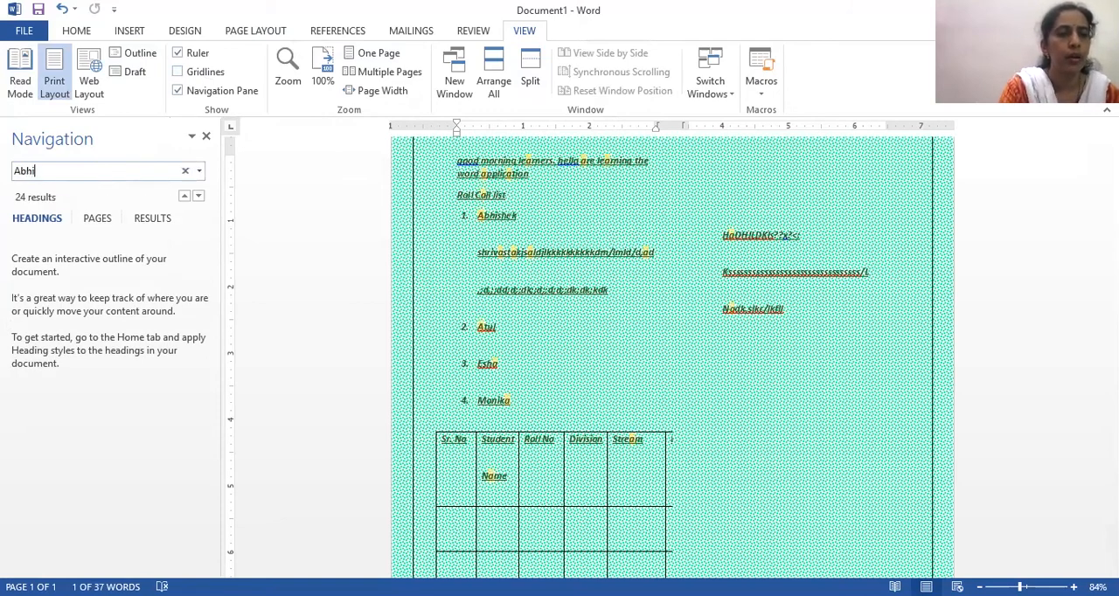
pyautogui.write('shek')
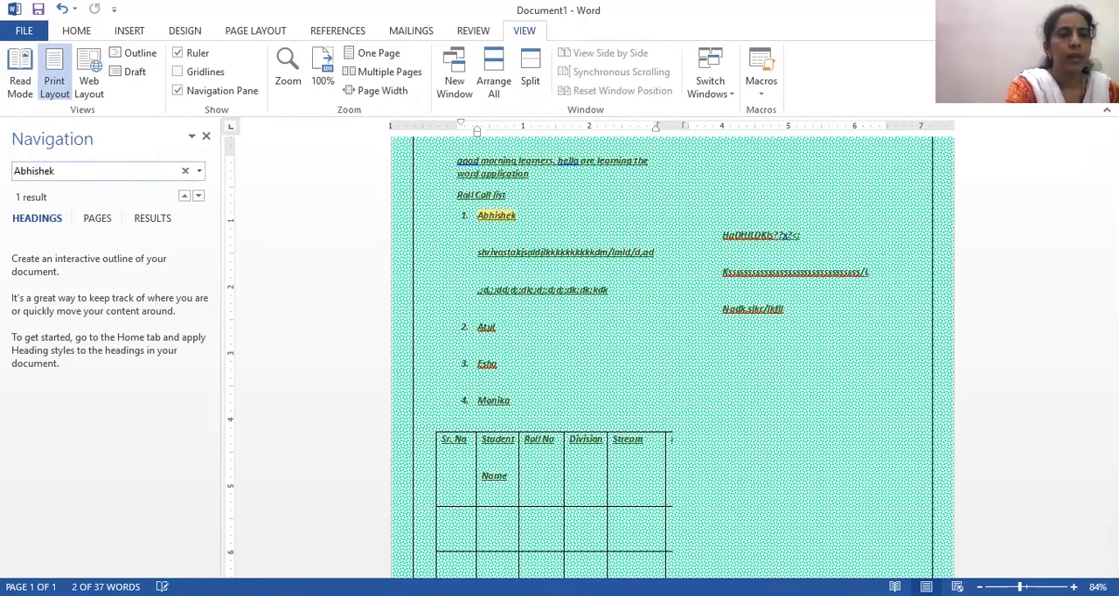
pyautogui.moveTo(537, 214); pyautogui.dragTo(463, 203)
pyautogui.click(473, 225)
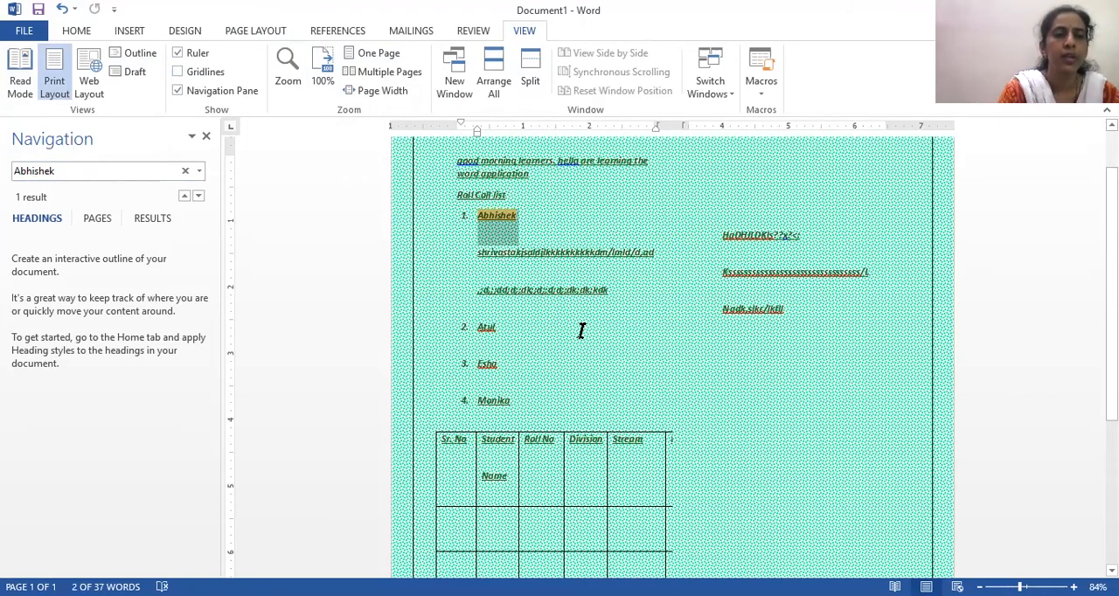
pyautogui.click(556, 218)
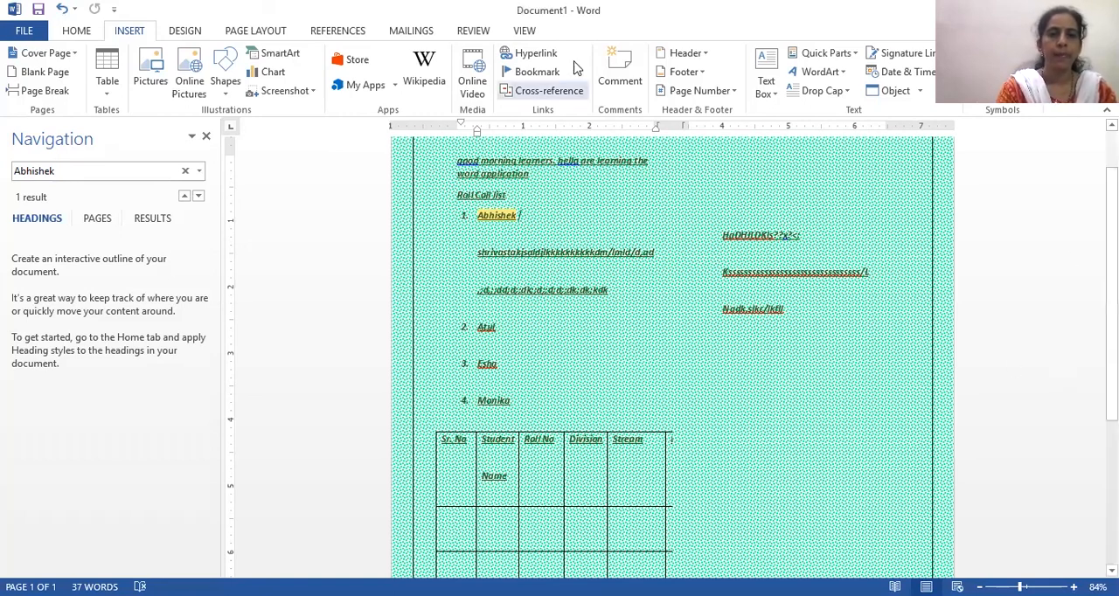
# - Delete the entire body content of the document
pyautogui.click(490, 168)
pyautogui.hotkey('ctrl', 'a')
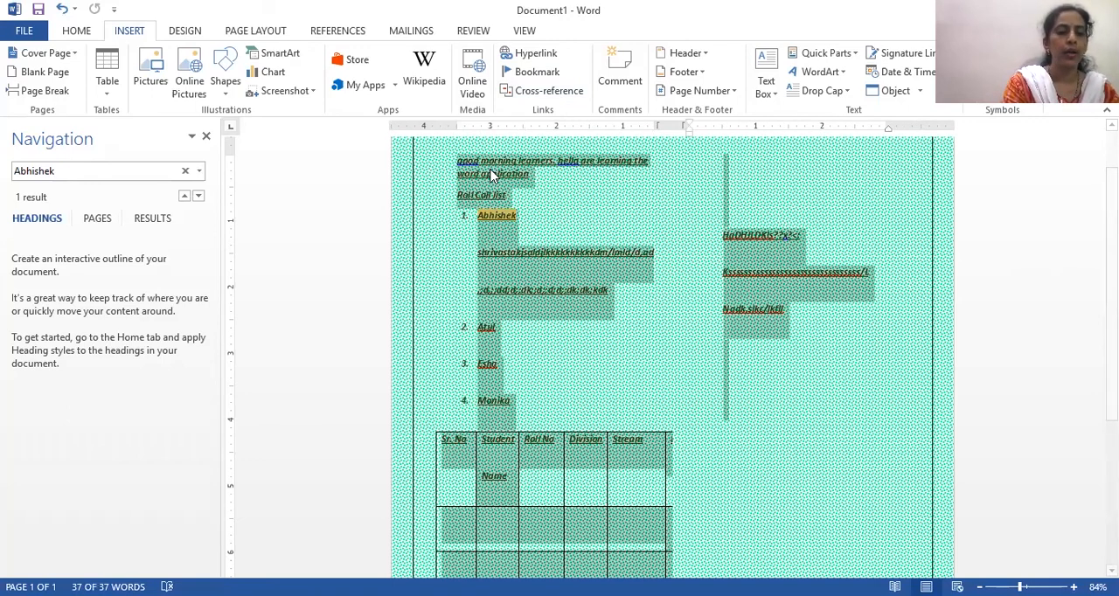
pyautogui.press('Delete')
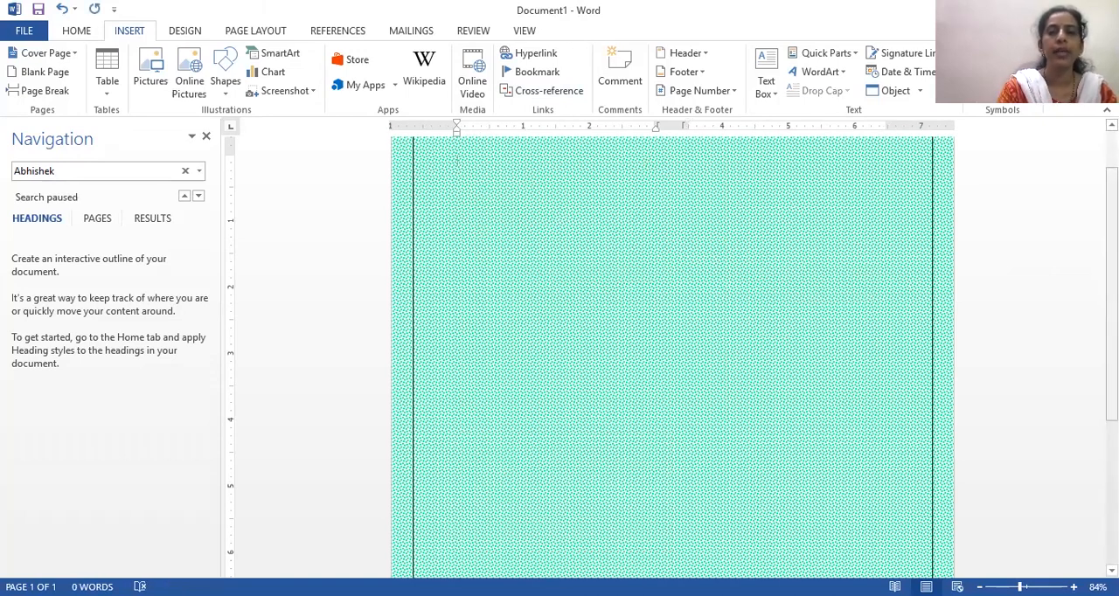
pyautogui.scroll(1, 889, 150)
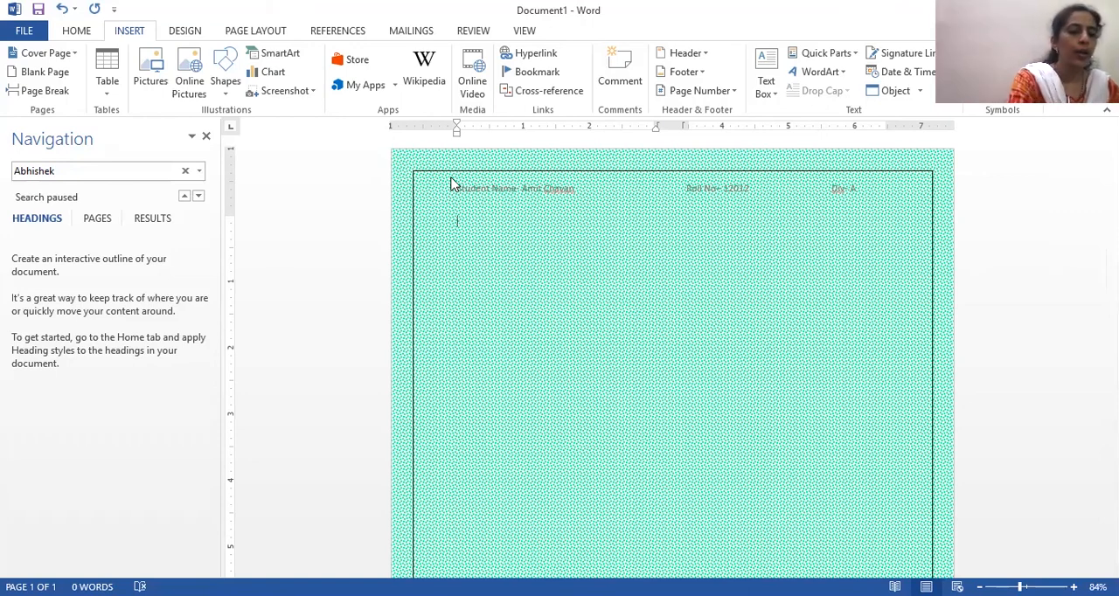
# - View the document's Info page and return to the document
pyautogui.hotkey('alt', 'f')
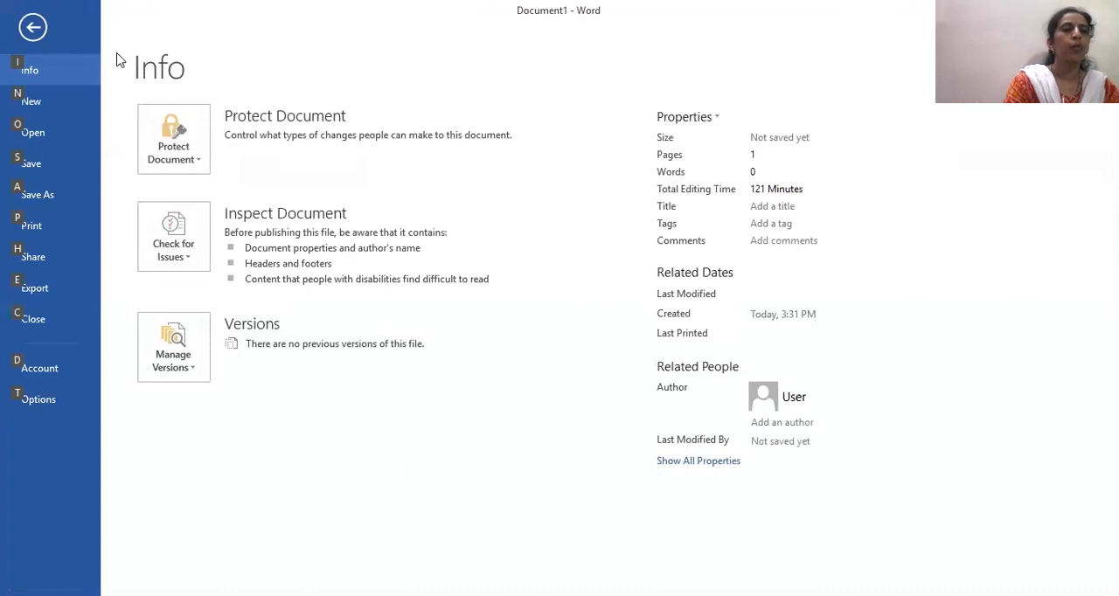
pyautogui.click(33, 29)
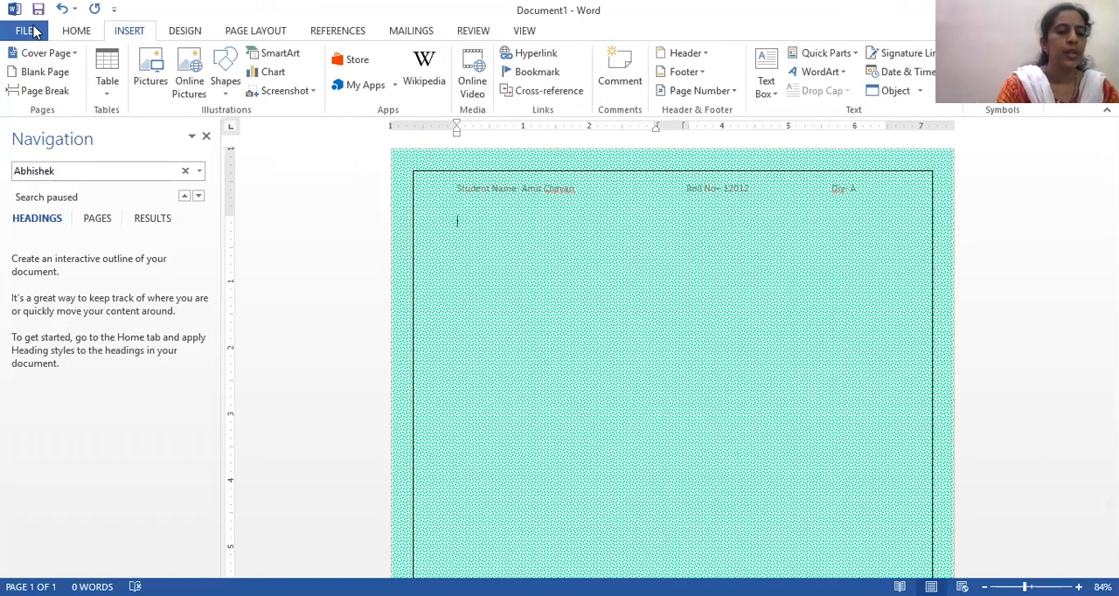
# - Display the access-key hints for the Home commands and view the numbering formats without applying one
pyautogui.press('alt')
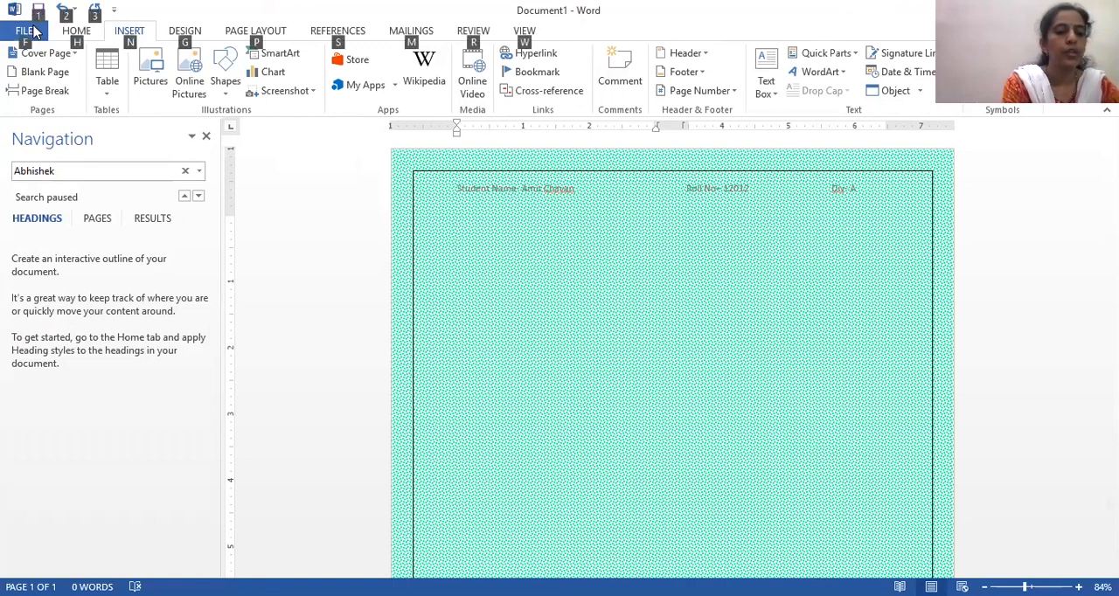
pyautogui.press('h')
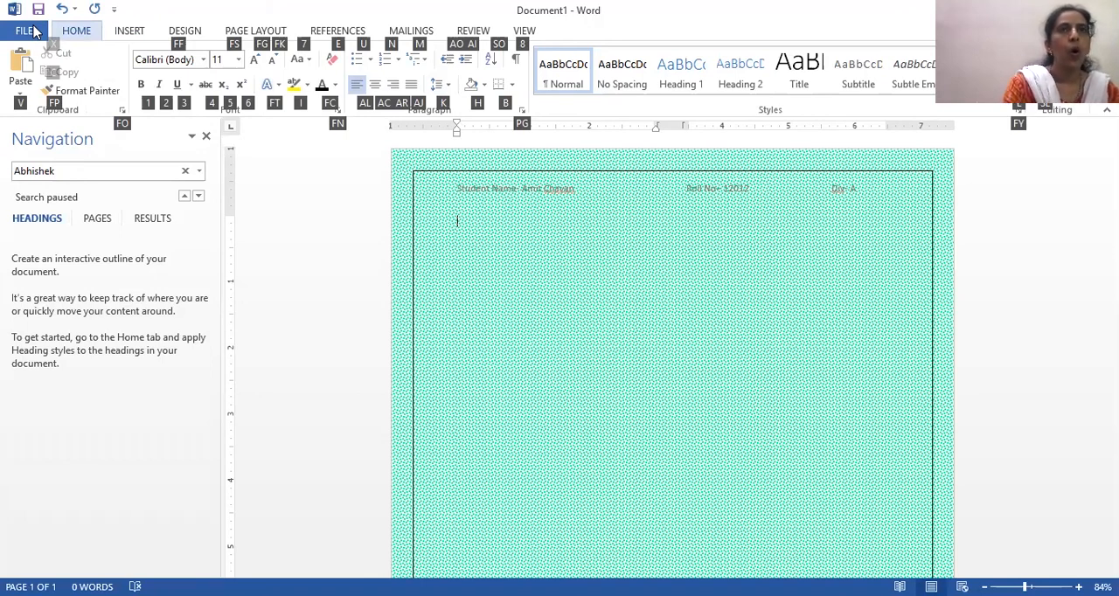
pyautogui.press('alt')
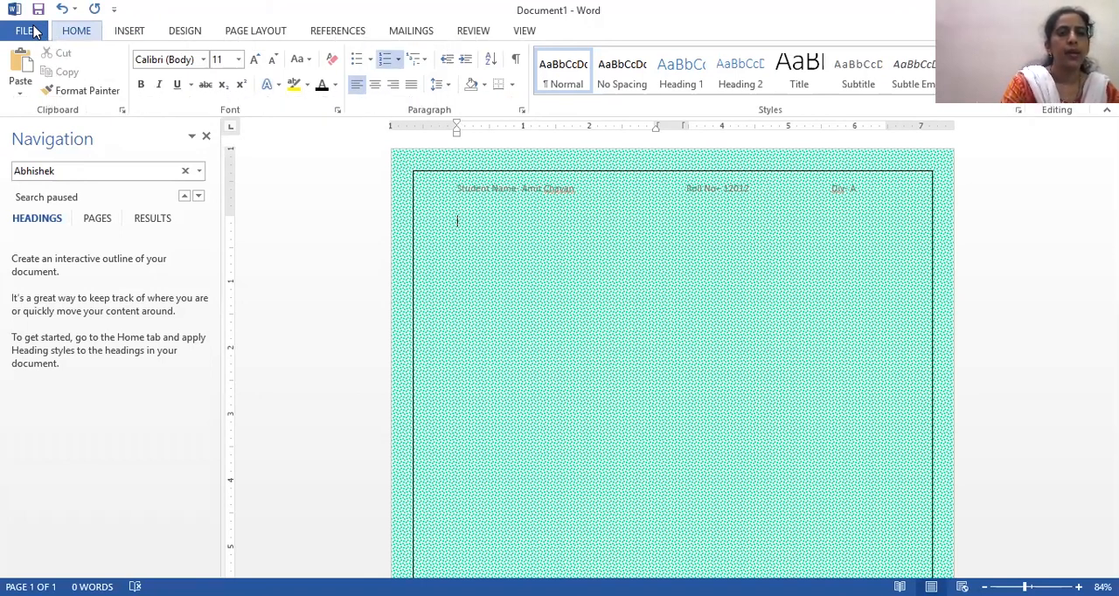
pyautogui.press('n')
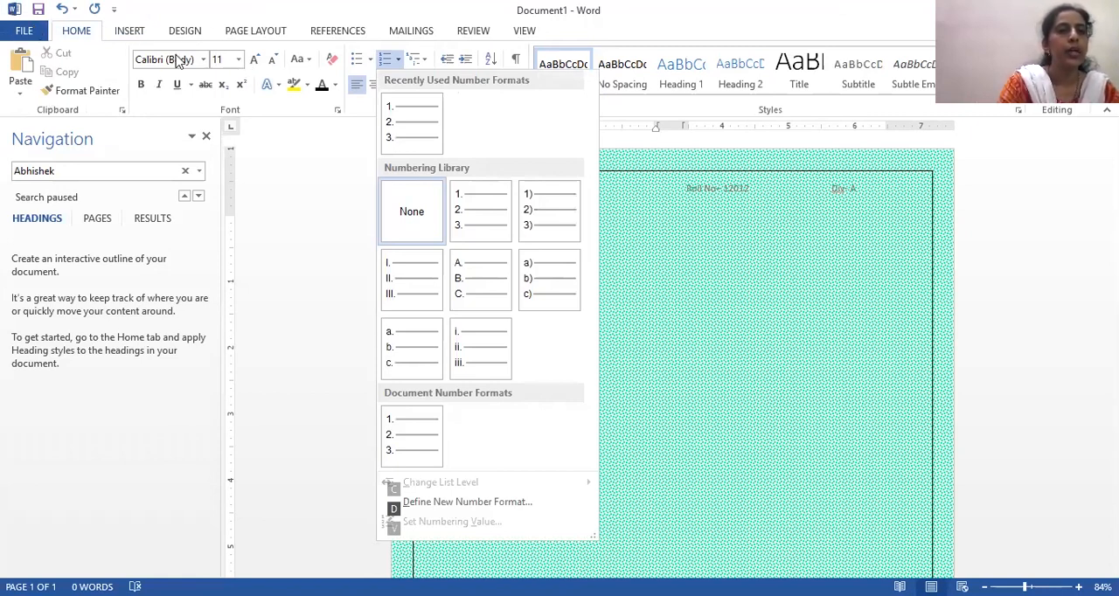
pyautogui.click(643, 419)
# - Display the access-key hints for the Insert commands and open the online picture search, closing it without inserting anything
pyautogui.press('alt')
pyautogui.press('n')
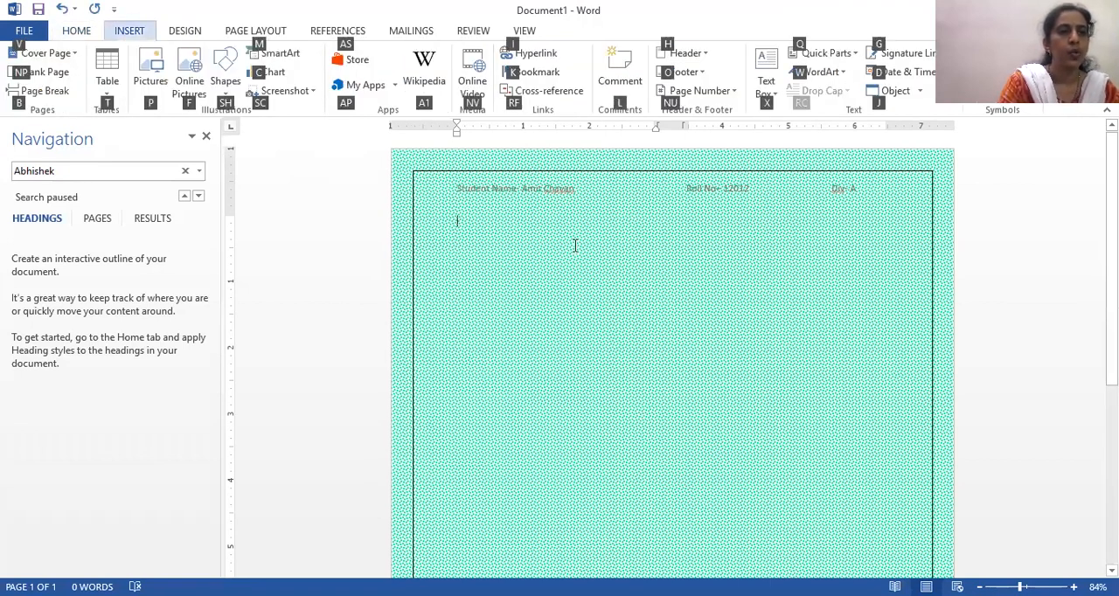
pyautogui.click(172, 60)
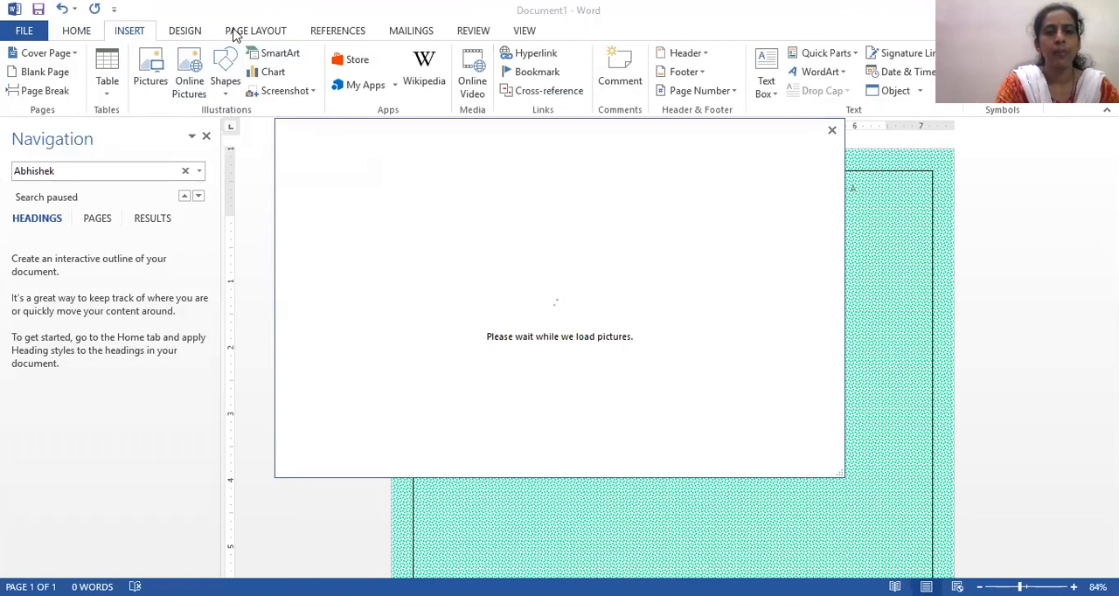
pyautogui.click(832, 131)
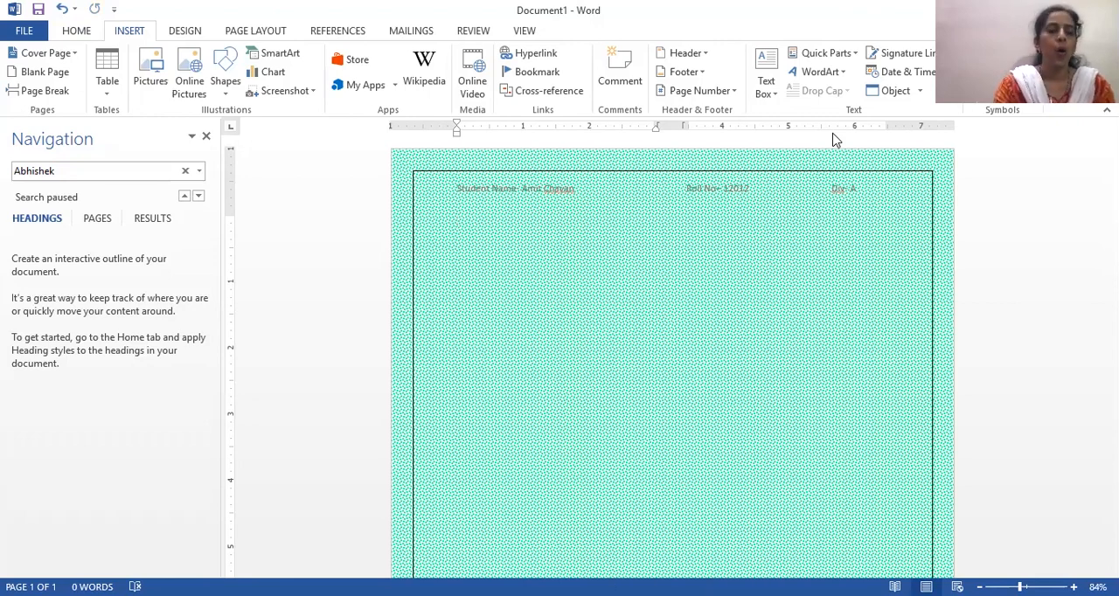
# - Display the access-key hints for the Mailings commands and dismiss them
pyautogui.hotkey('alt', 'm')
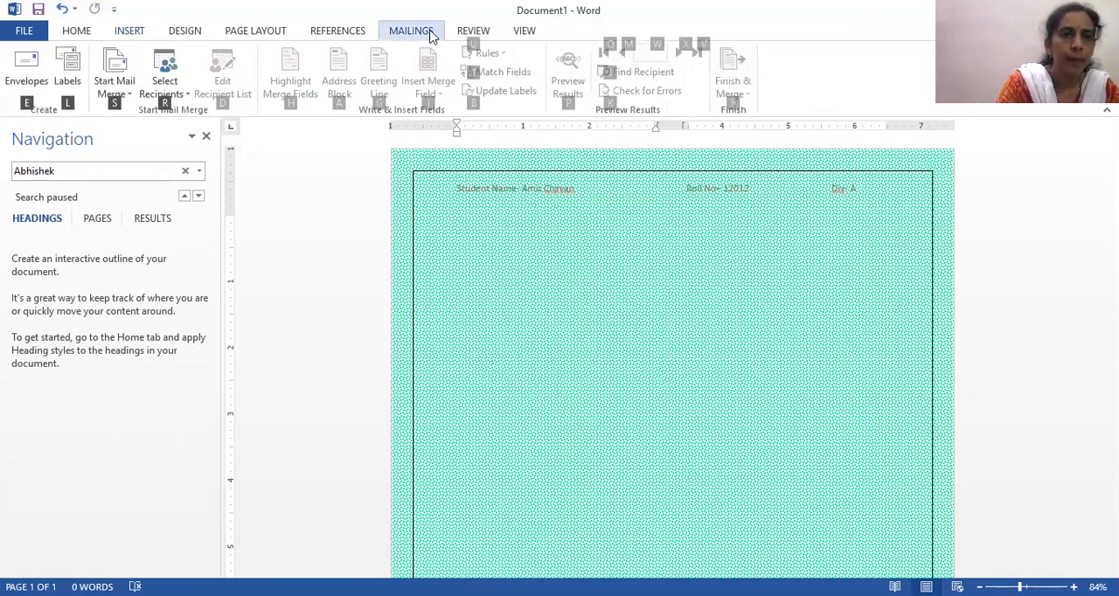
pyautogui.click(351, 240)
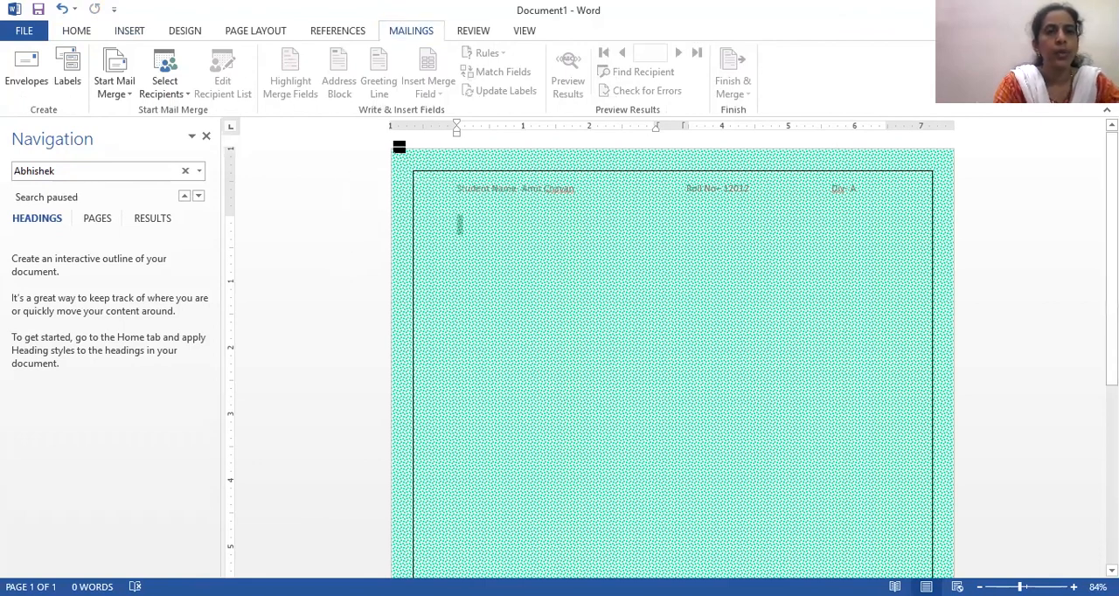
pyautogui.click(1037, 221)
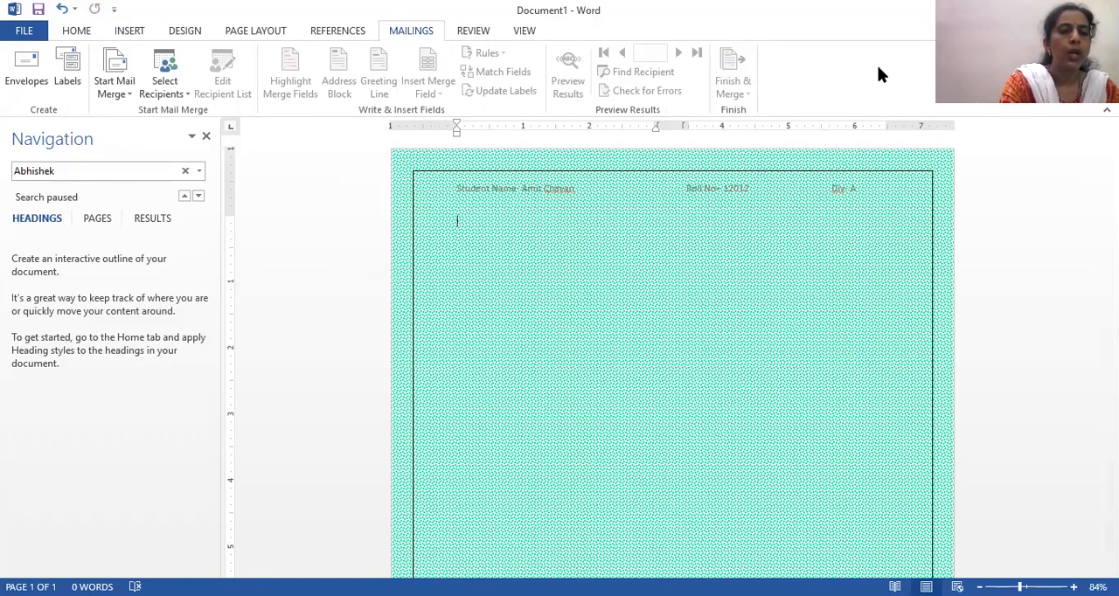
# - Display the access-key hints for the Review commands and dismiss them
pyautogui.hotkey('alt', 'r')
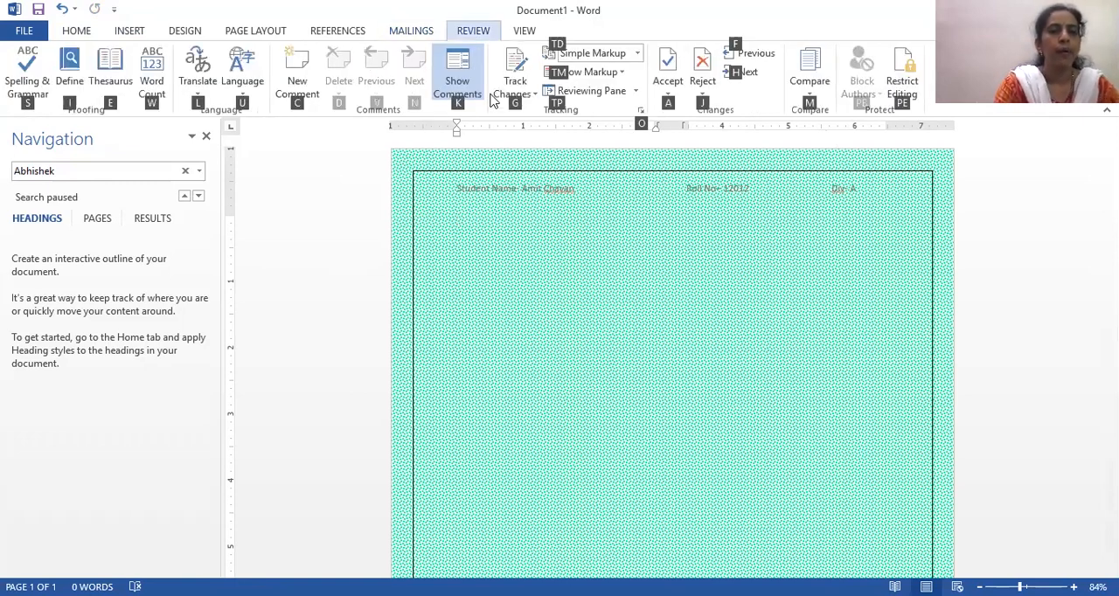
pyautogui.press('Escape')
pyautogui.press('Escape')
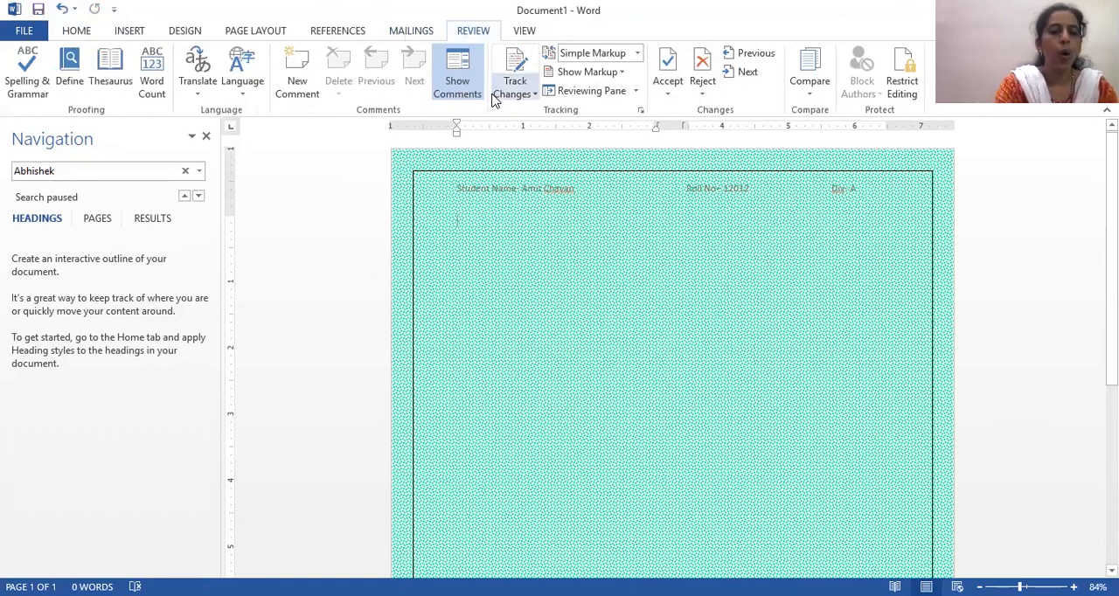
# - Display the access-key hints for the View commands and dismiss them
pyautogui.hotkey('alt', 'w')
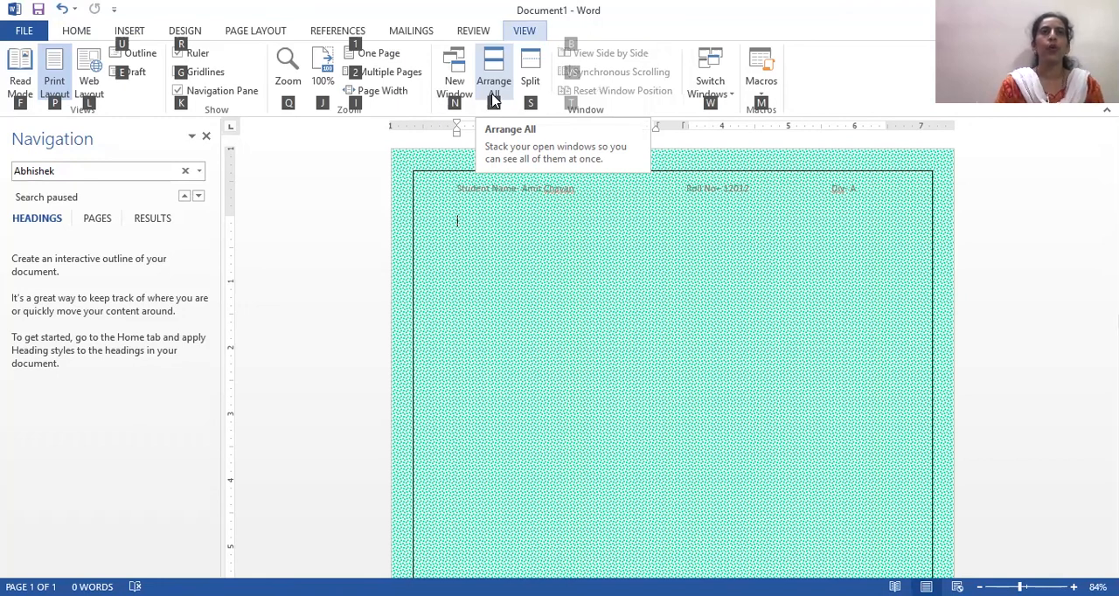
pyautogui.press('Escape')
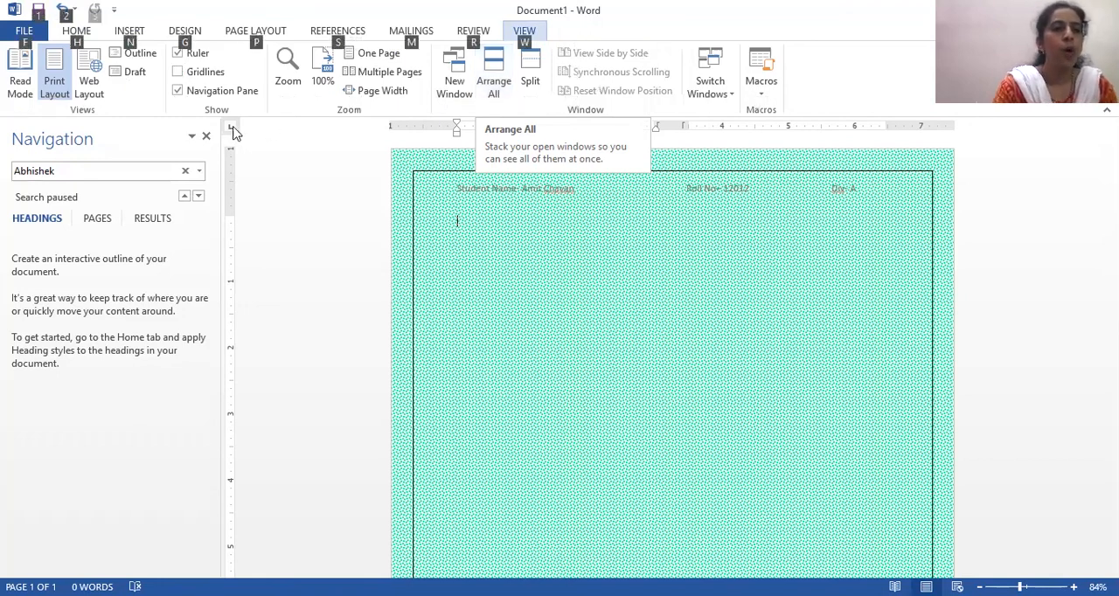
pyautogui.press('Escape')
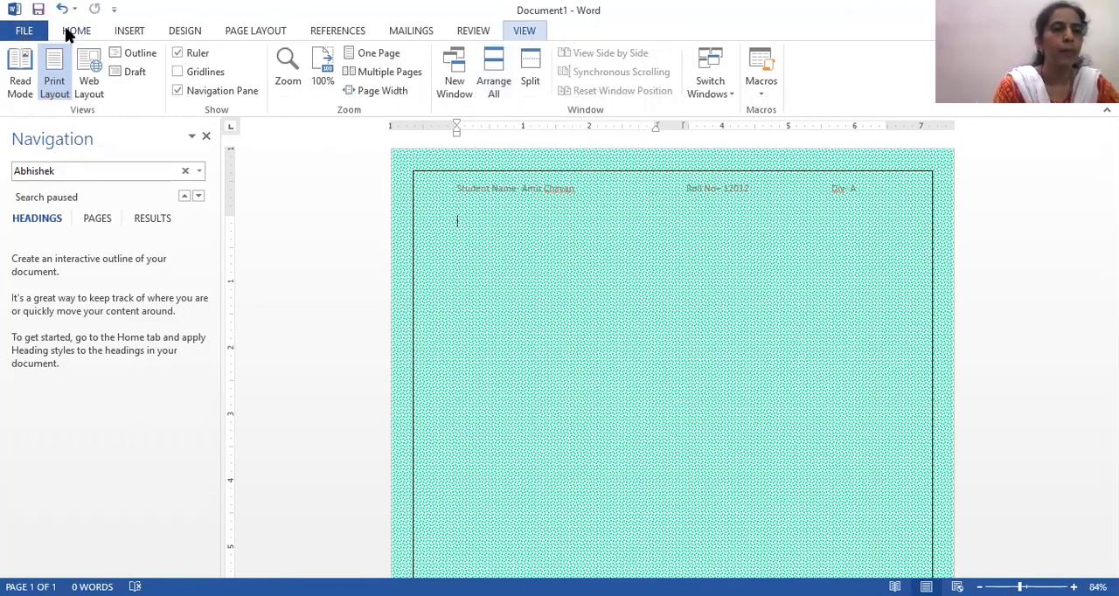
# - Open the detailed Font settings and the Paragraph settings for indents and spacing, closing them without changing anything
pyautogui.click(70, 31)
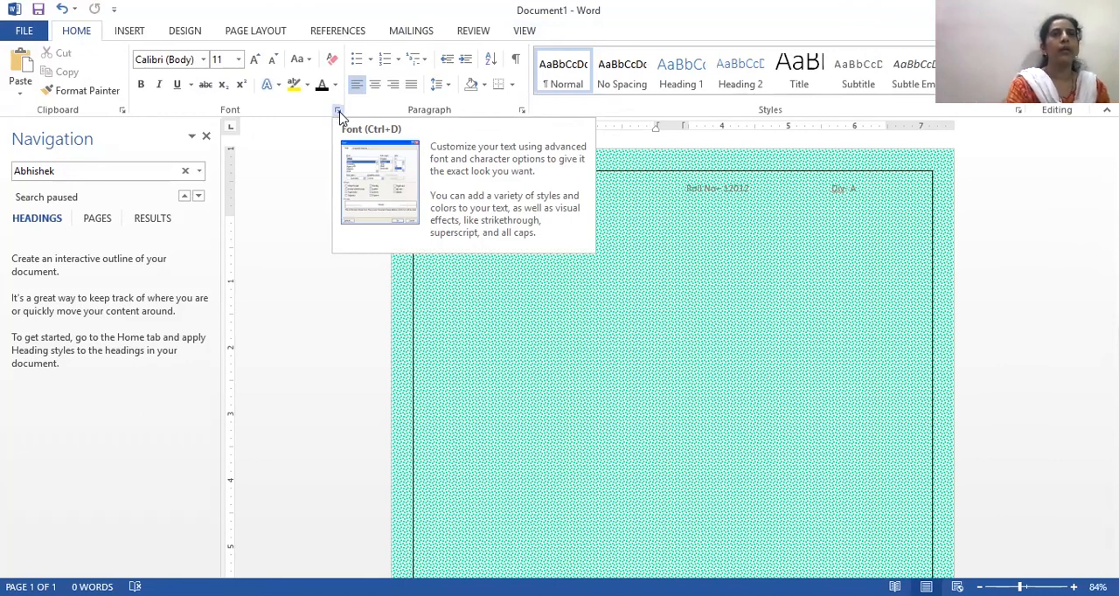
pyautogui.click(339, 112)
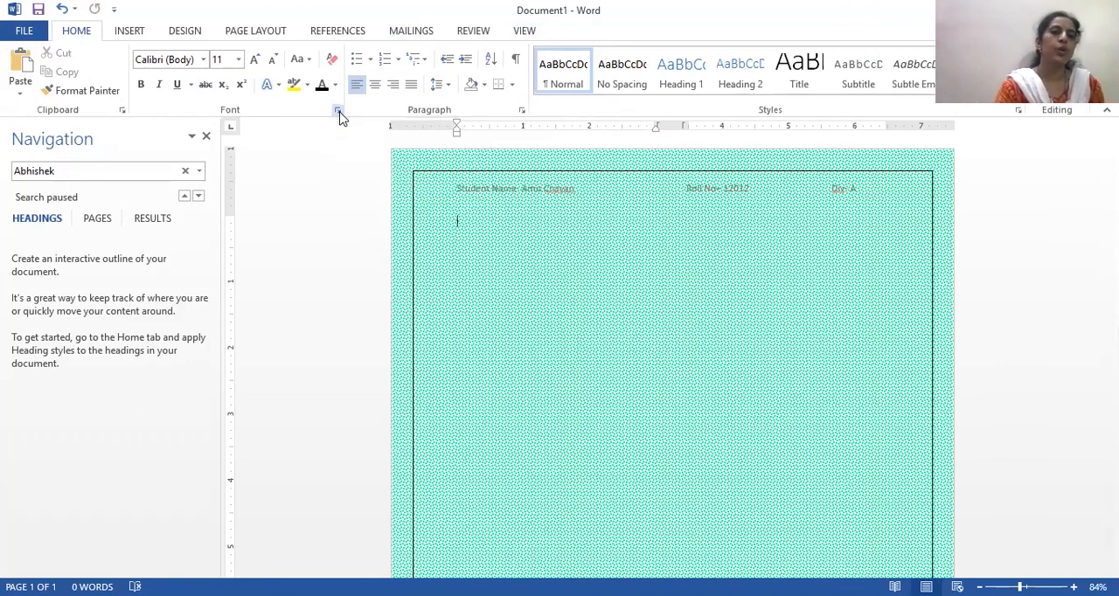
pyautogui.click(522, 114)
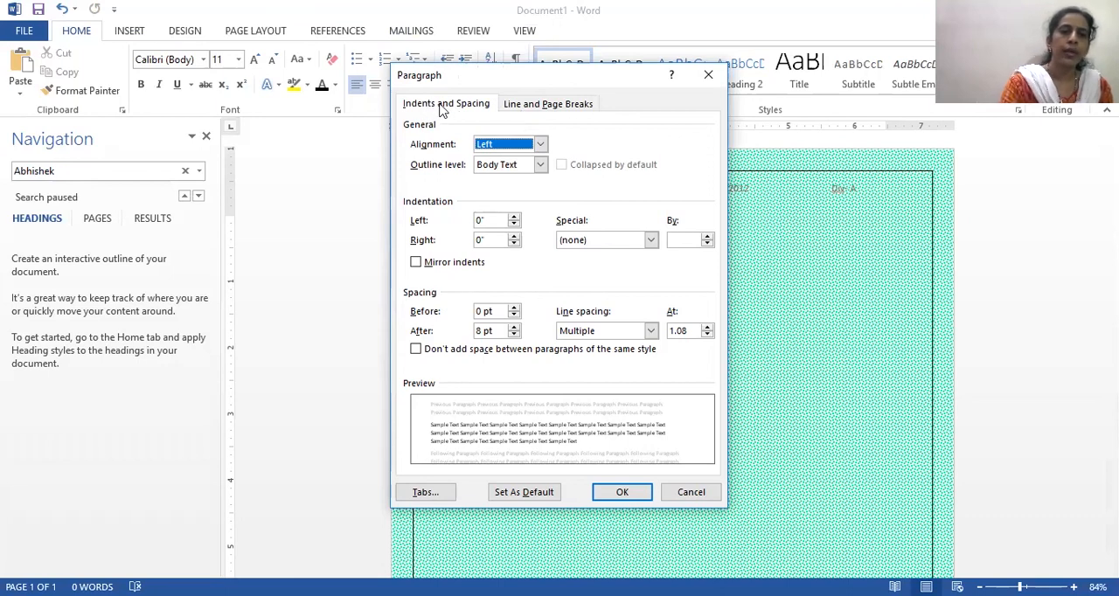
pyautogui.click(708, 75)
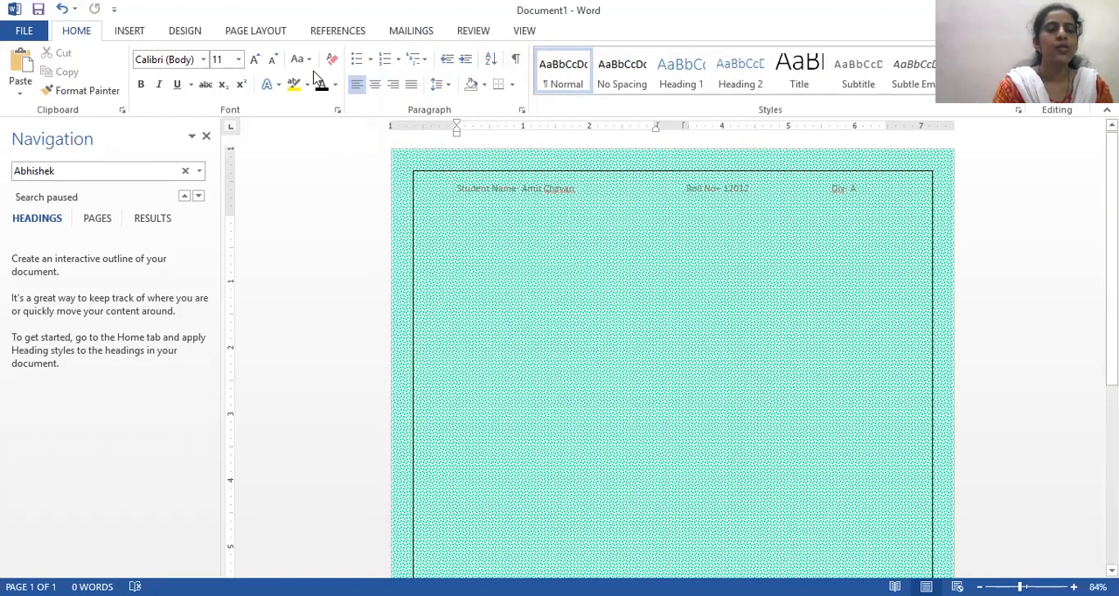